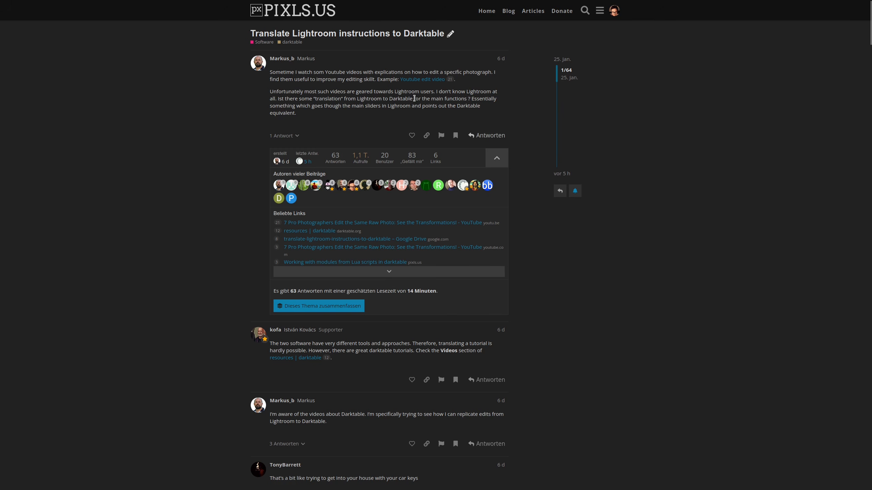
key("ctrl+Tab")
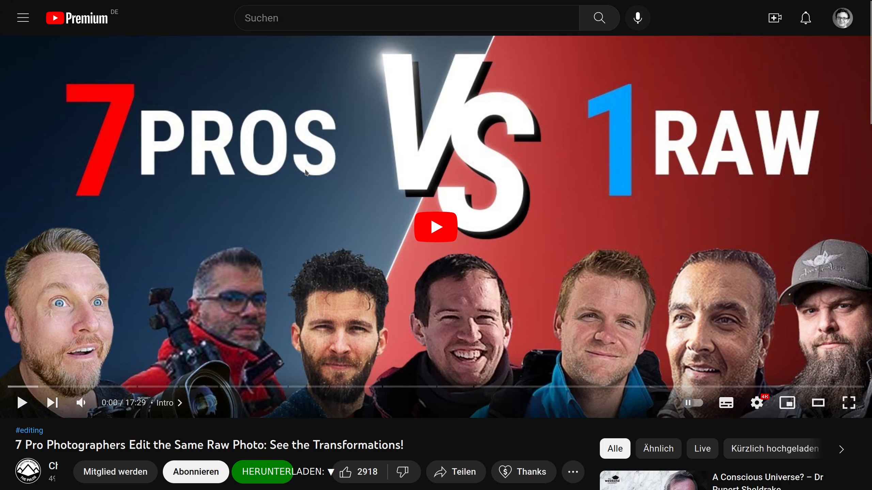
key("ctrl+Tab")
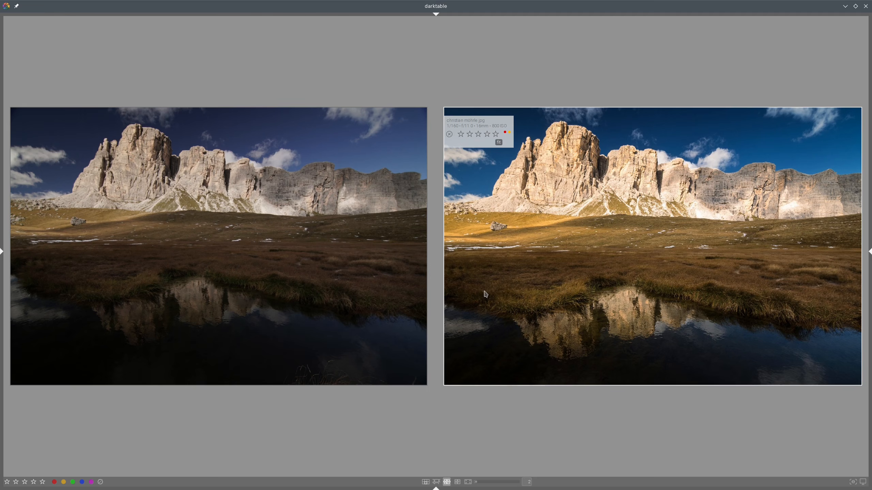
mouse_move(484, 291)
left_mouse_down()
mouse_move(621, 265)
mouse_move(798, 307)
mouse_move(796, 351)
mouse_move(504, 294)
left_mouse_up()
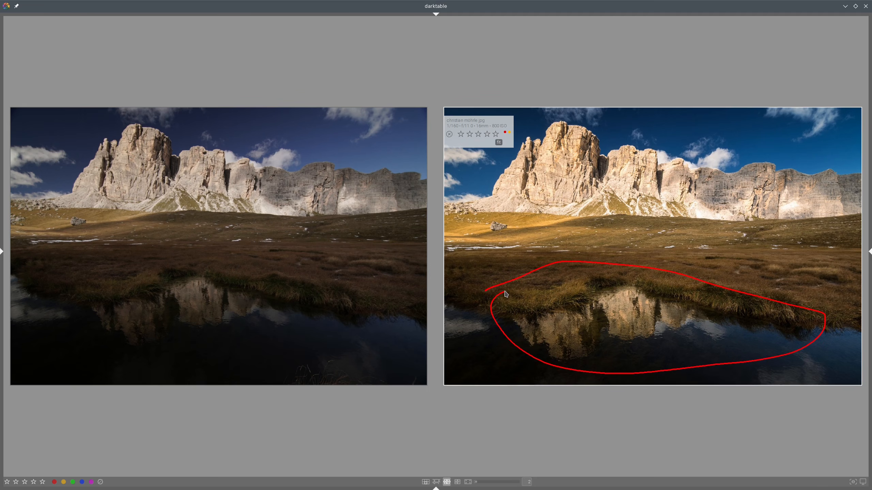
key("shift+super+F11")
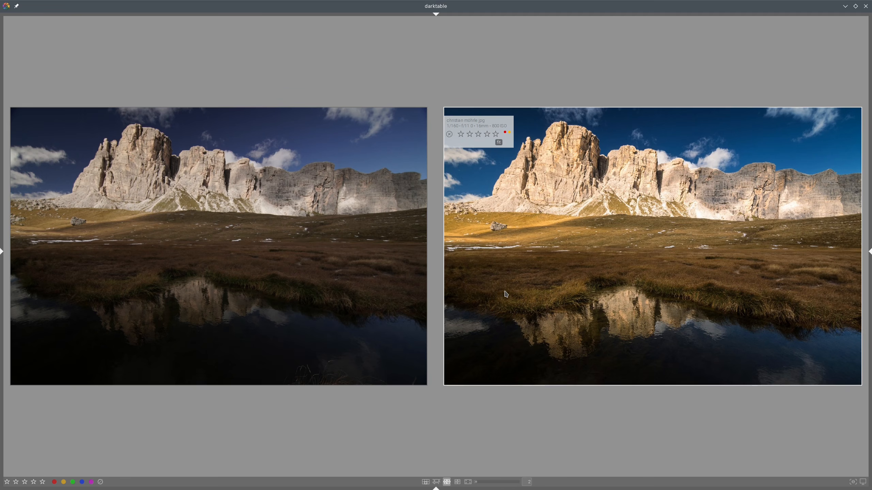
mouse_move(506, 293)
left_mouse_down()
mouse_move(521, 303)
mouse_move(584, 285)
mouse_move(687, 281)
mouse_move(705, 336)
mouse_move(513, 297)
left_mouse_up()
key("shift+super+F11")
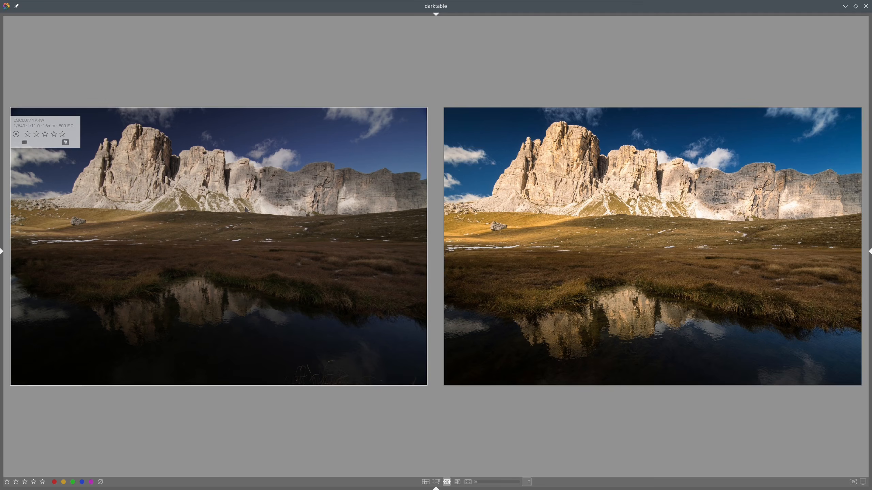
Step: Open the raw mountain photo in the darkroom and crop it by pulling in the top and bottom edges
double_click(359, 197)
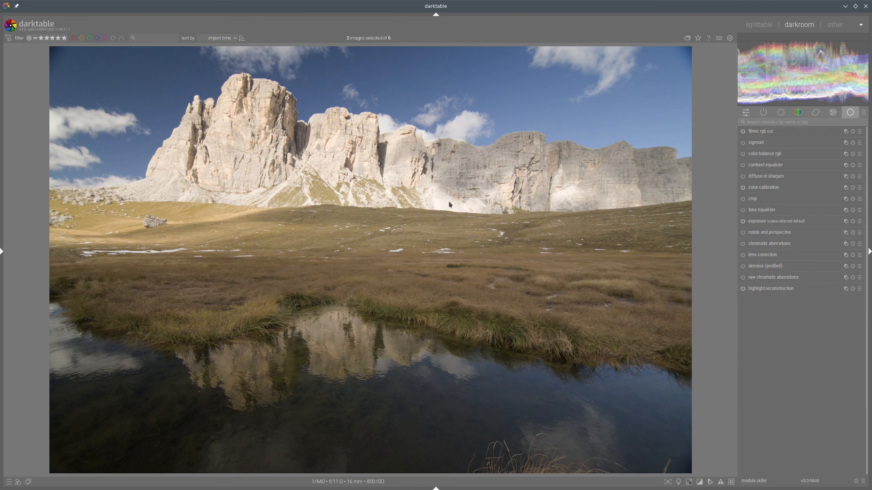
left_click(743, 199)
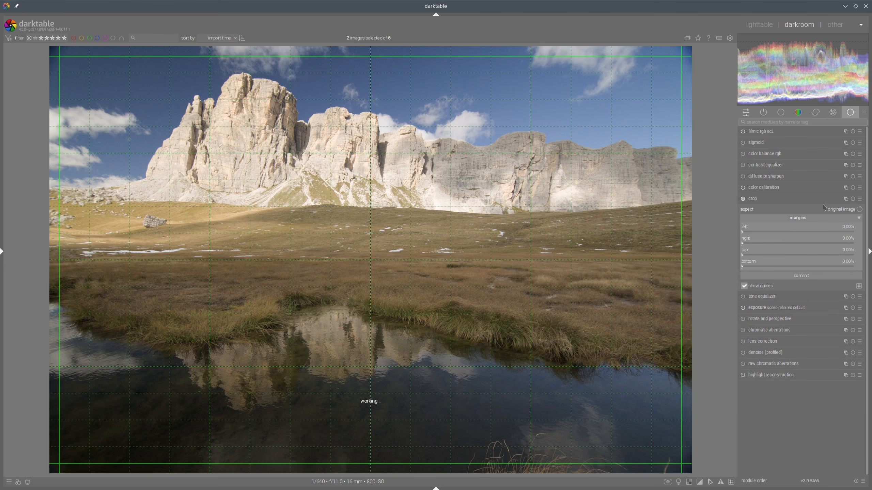
left_click_drag(356, 52, 352, 63)
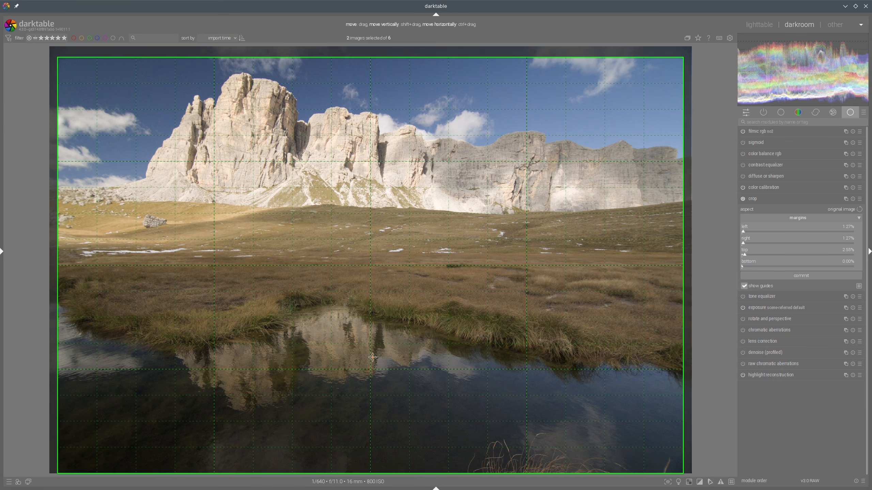
left_click_drag(360, 471, 360, 449)
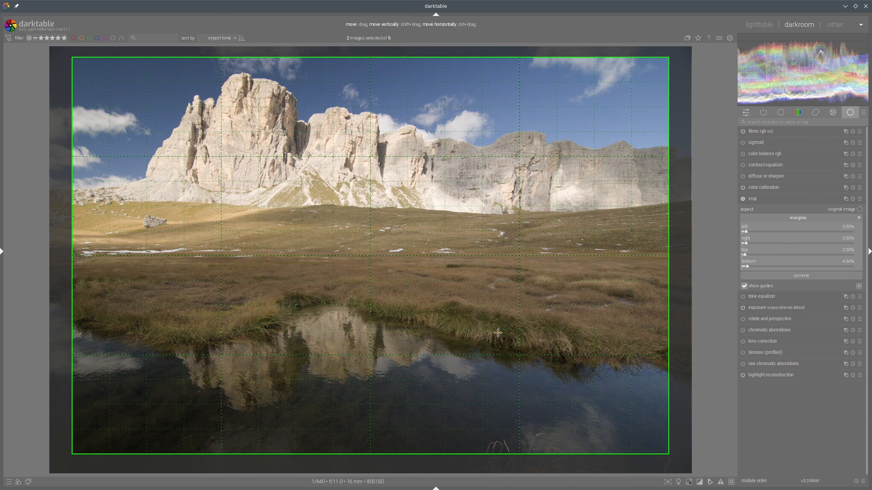
left_click(788, 201)
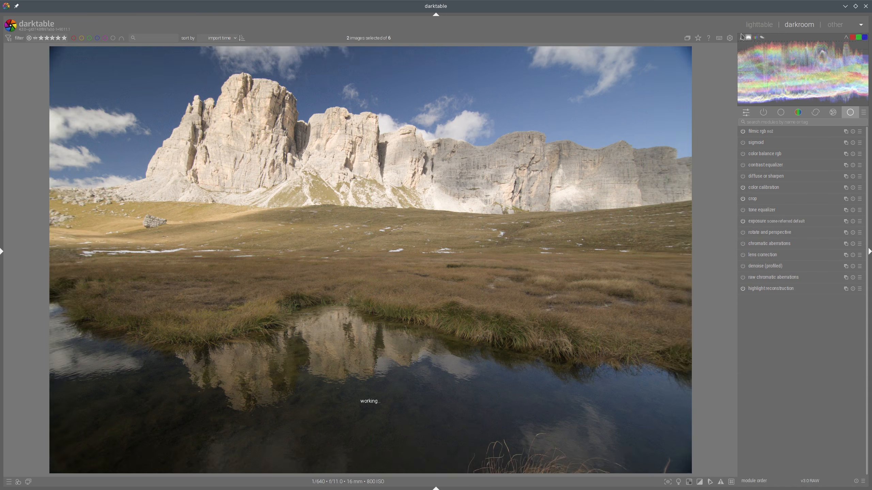
left_click(756, 26)
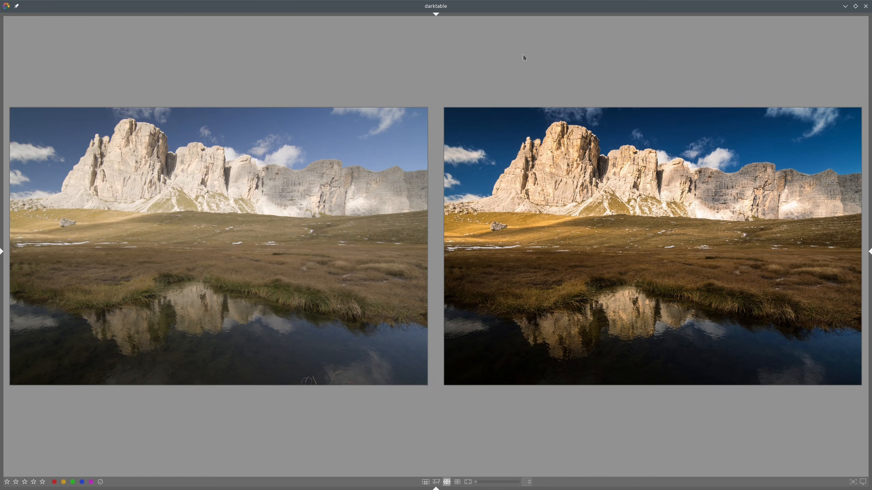
Step: Reopen the raw photo and switch tone mapping from filmic rgb to the sigmoid module
mouse_move(322, 182)
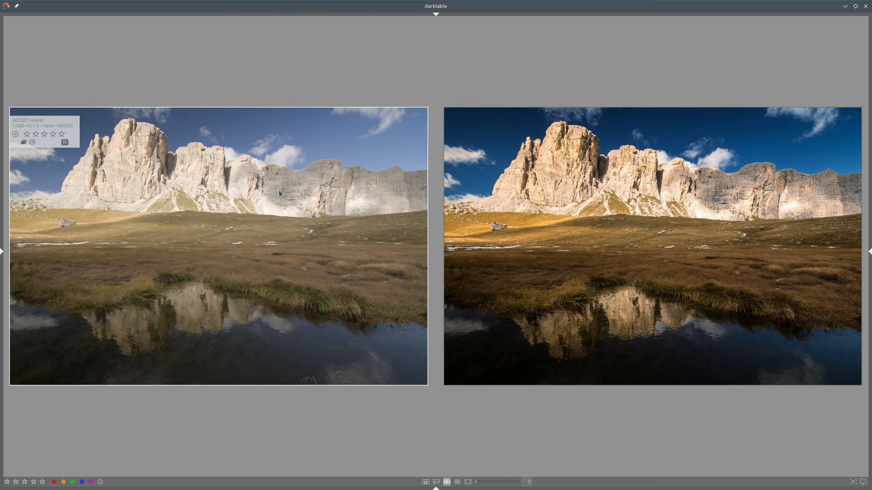
double_click(234, 192)
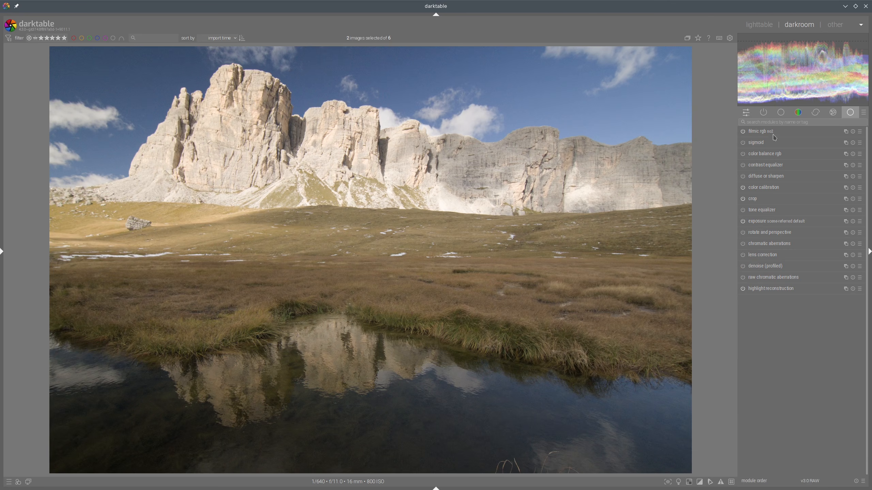
left_click(743, 131)
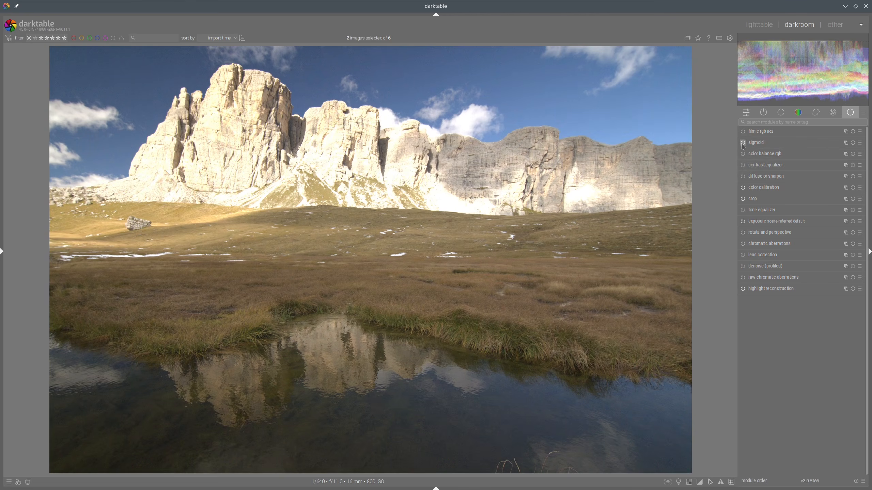
left_click(742, 143)
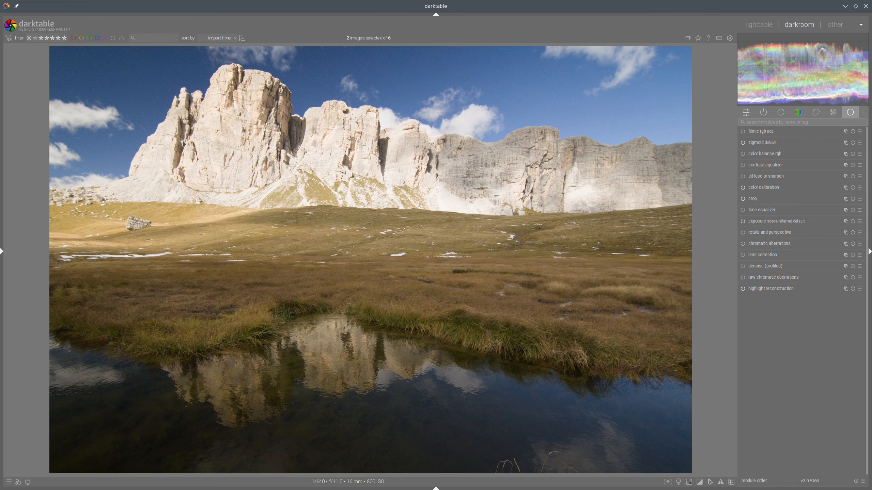
Step: Create a new exposure instance and place a gradient drawn mask across the horizon line
mouse_move(182, 144)
left_mouse_down()
mouse_move(374, 68)
mouse_move(208, 147)
left_mouse_up()
left_click(845, 221)
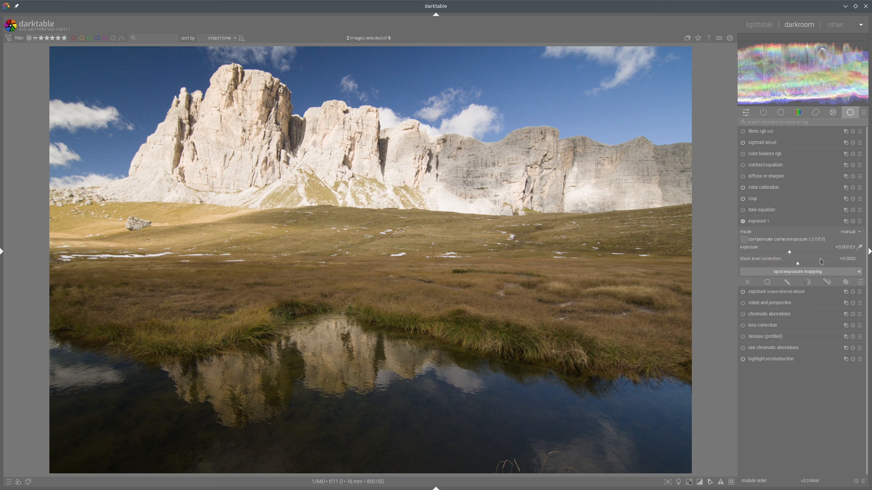
left_click(827, 283)
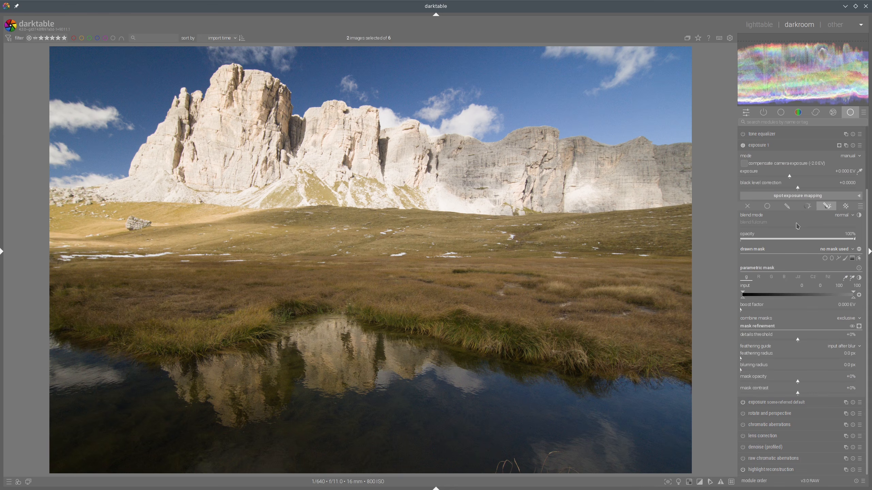
left_click(852, 258)
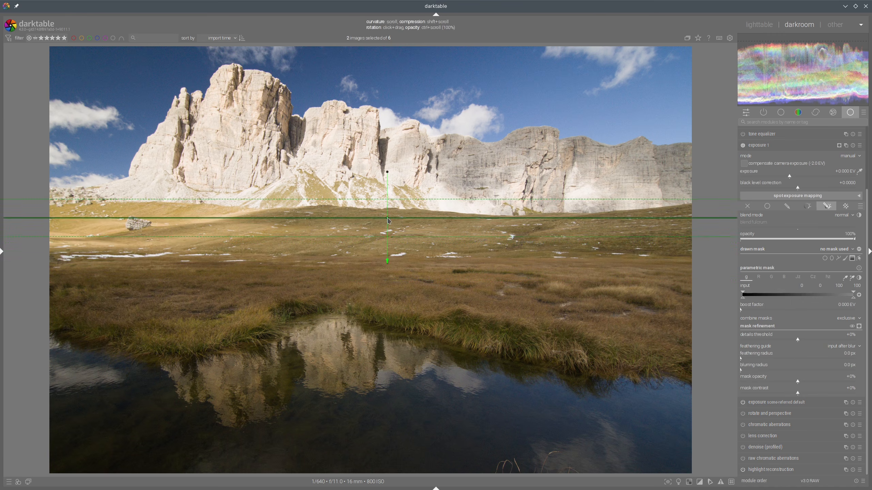
left_click(411, 260)
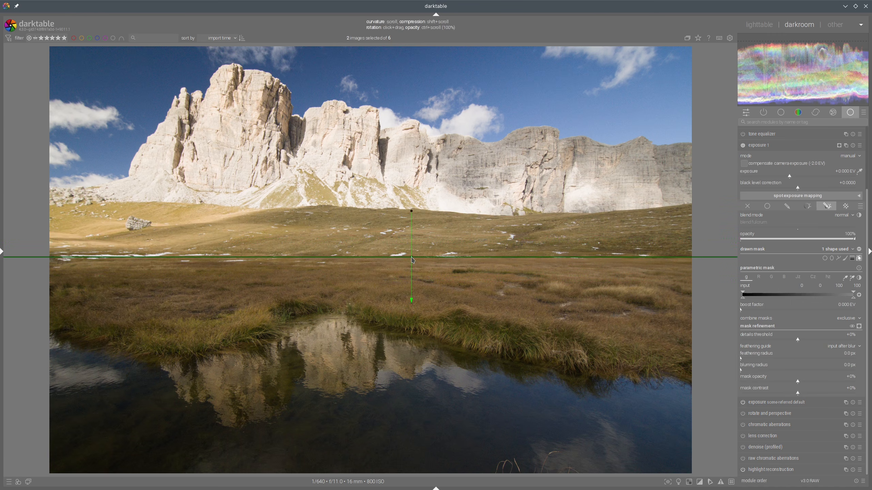
Step: Adjust the gradient's transition and lower the masked exposure instance to about -0.93 EV
scroll(411, 258, "up", 1)
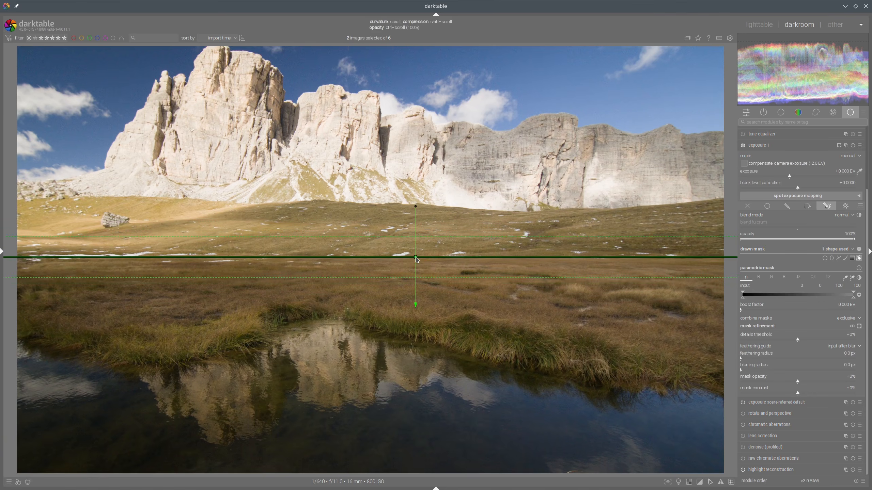
scroll(416, 258, "up", 1)
scroll(416, 257, "up", 2)
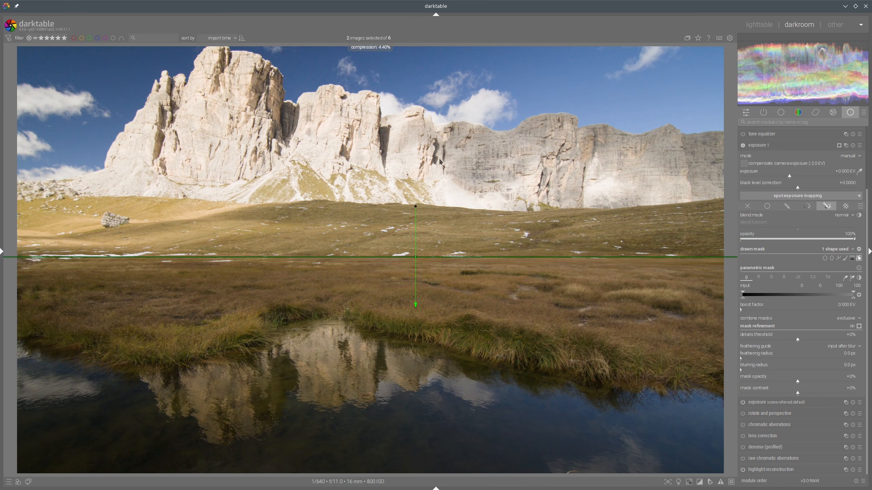
scroll(441, 156, "down", 1)
scroll(442, 155, "down", 1)
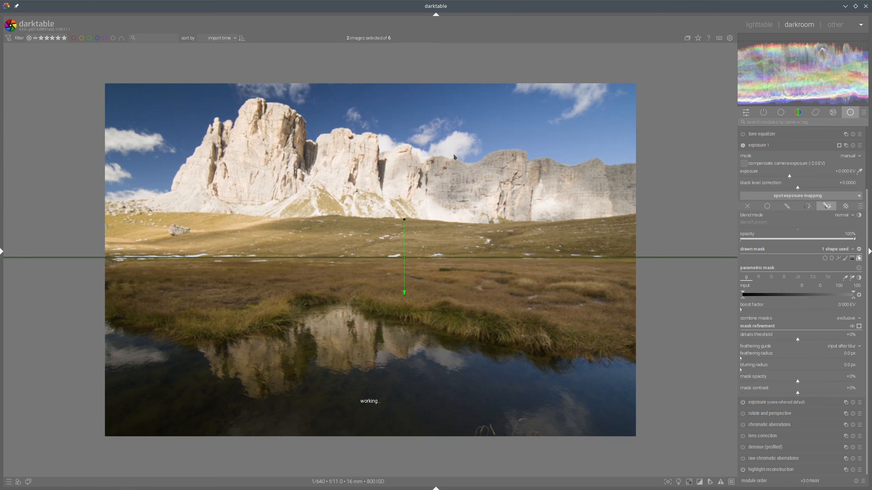
left_click(774, 177)
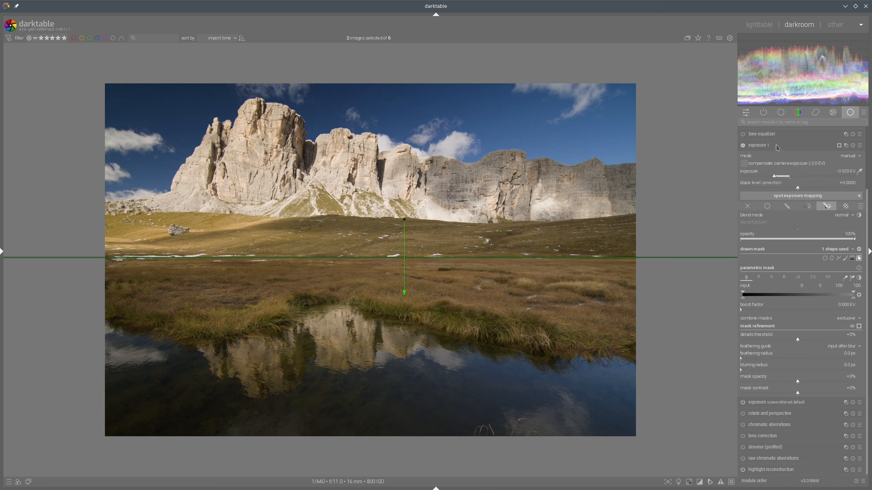
left_click(803, 147)
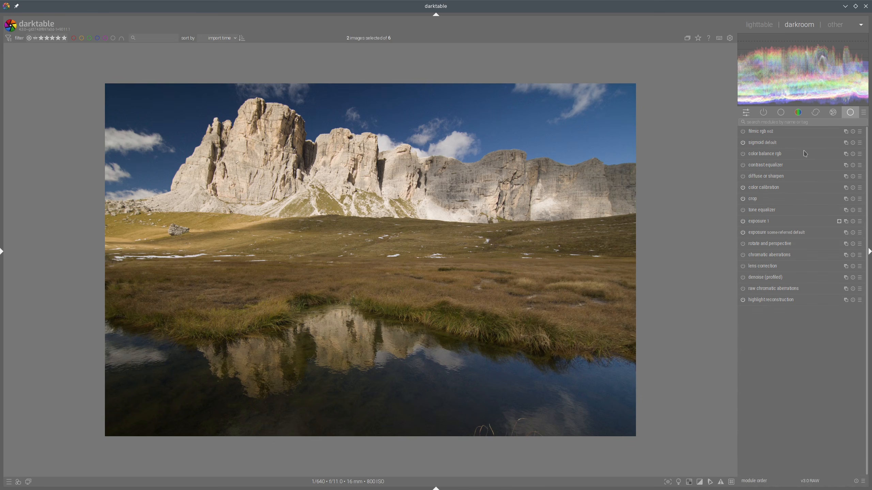
Step: Compare against the reference, reopen the photo, and raise the sigmoid contrast to about 1.8
left_click(757, 25)
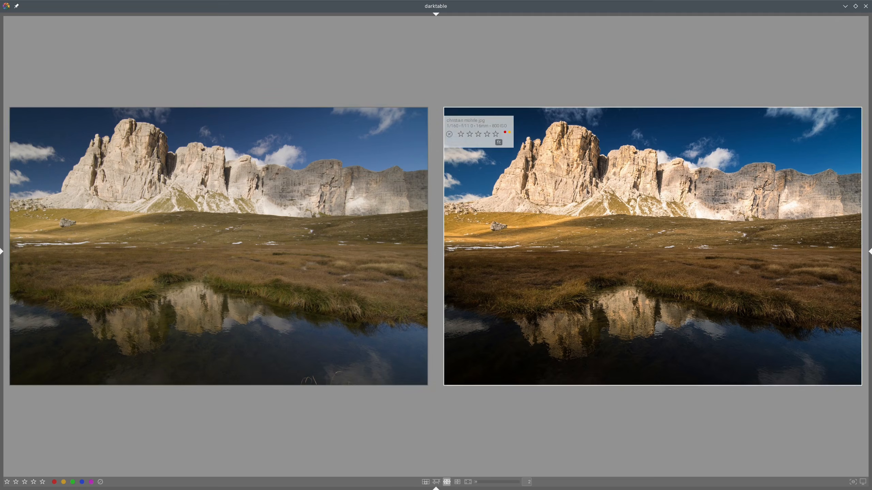
double_click(265, 195)
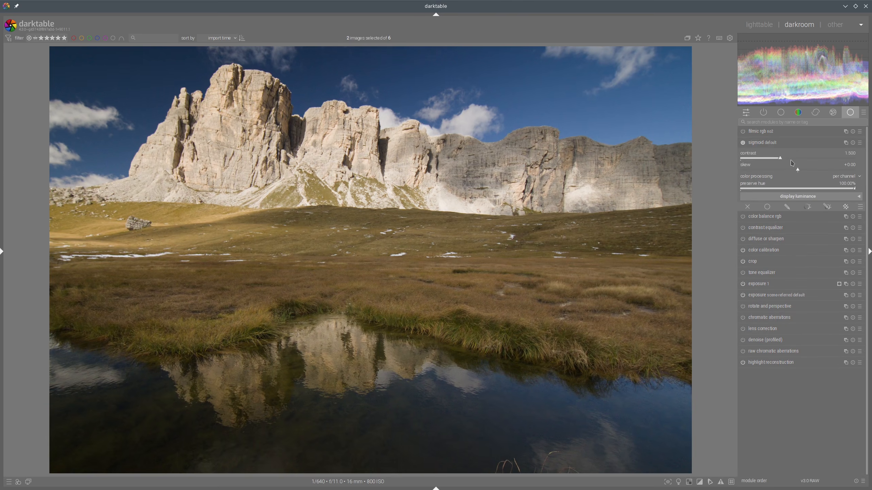
left_click(793, 158)
left_click(798, 158)
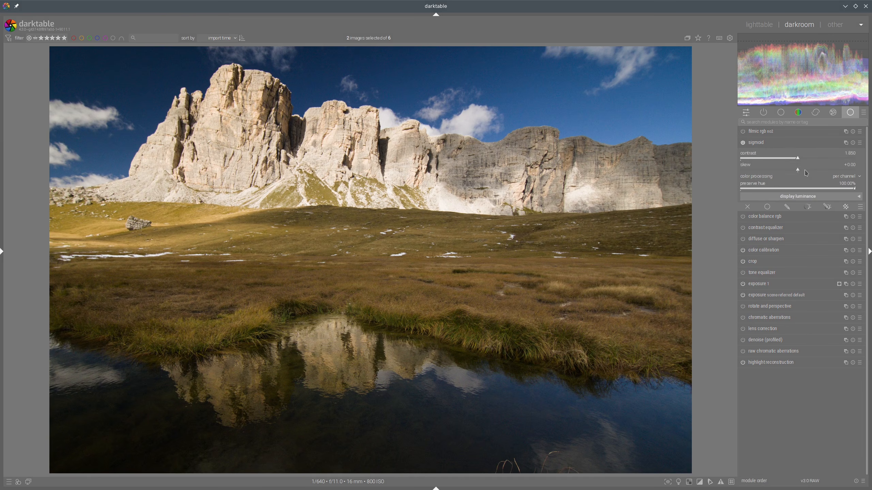
left_click(768, 143)
left_click(751, 30)
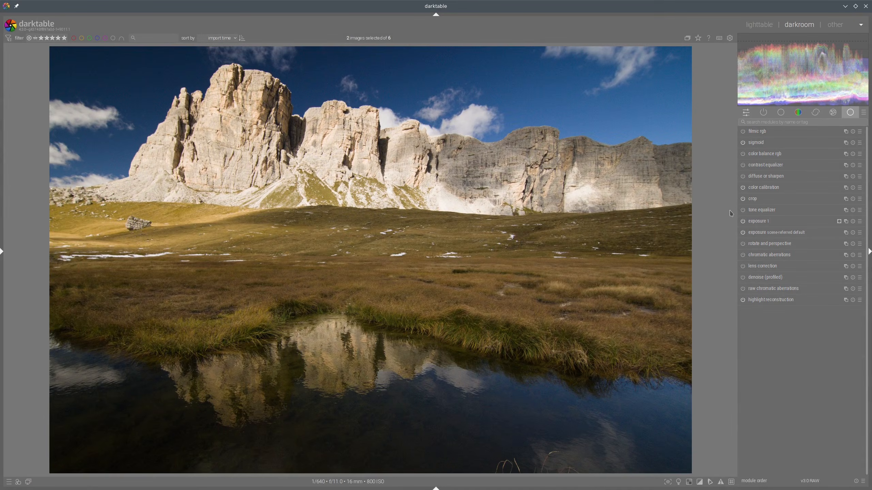
Step: Lower the gradient-masked exposure instance further to about -1.24 EV
left_click(760, 220)
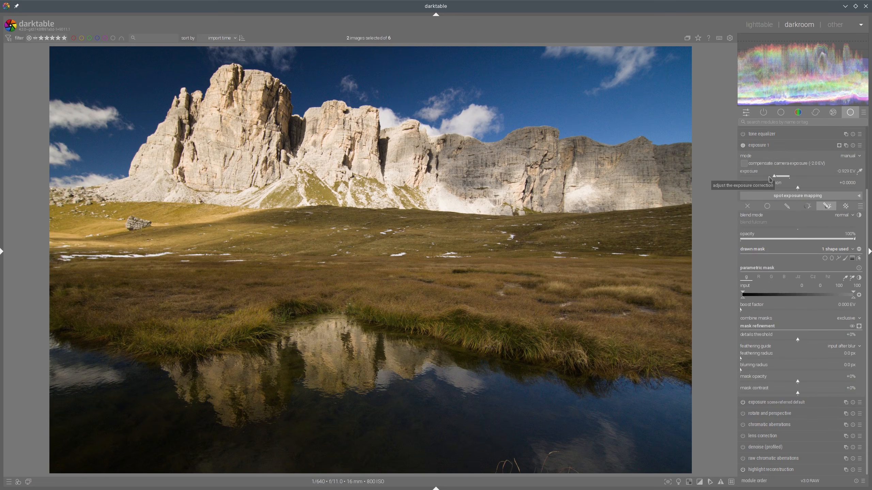
left_click(770, 179)
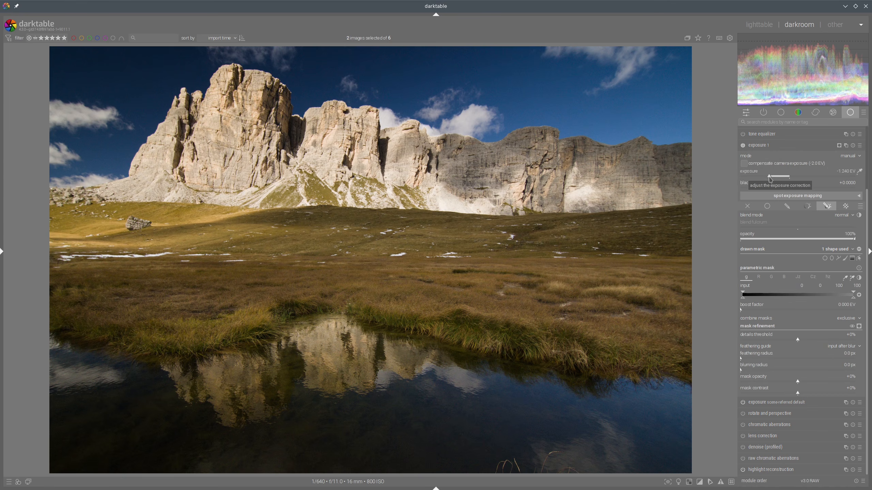
left_click(788, 147)
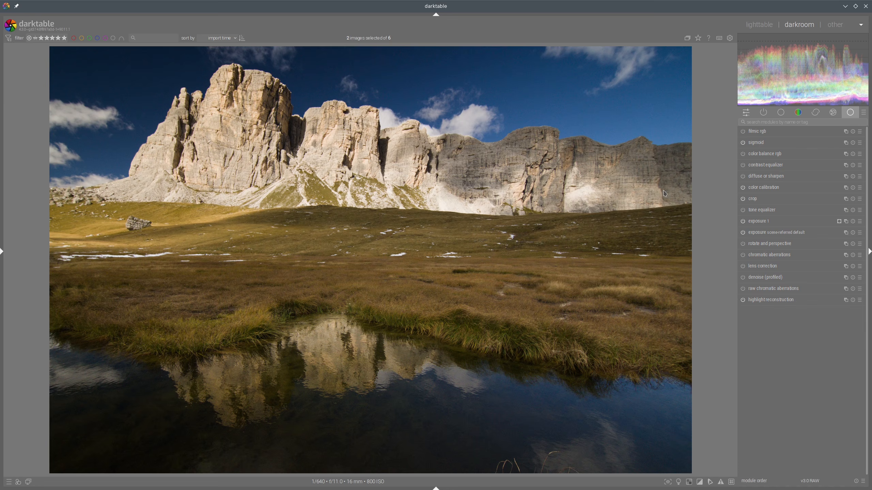
Step: Toggle the lens correction, denoise and raw chromatic aberrations modules
left_click(742, 267)
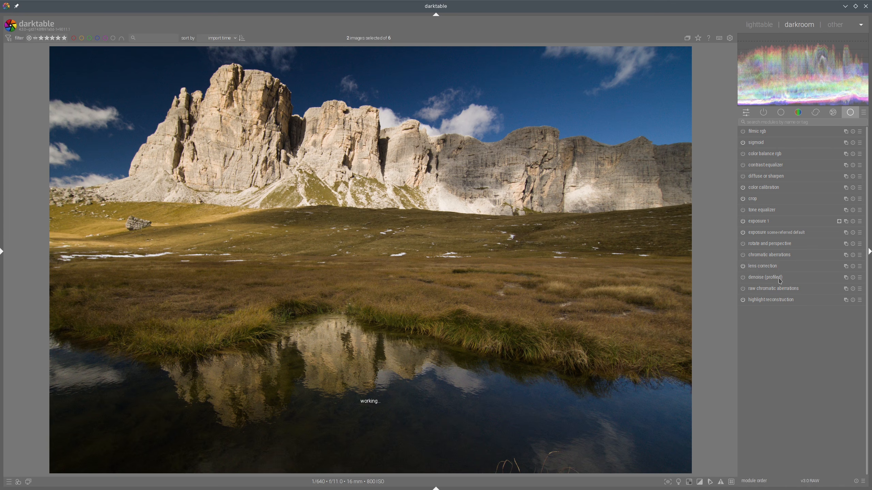
left_click(742, 266)
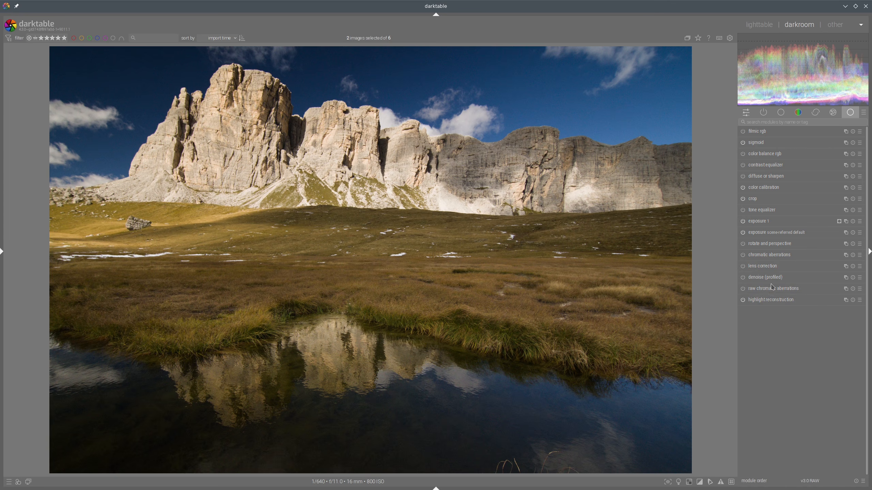
left_click(743, 277)
left_click(742, 289)
Step: Open color calibration's CAT settings and set the illuminant with the picker from the image
left_click(768, 190)
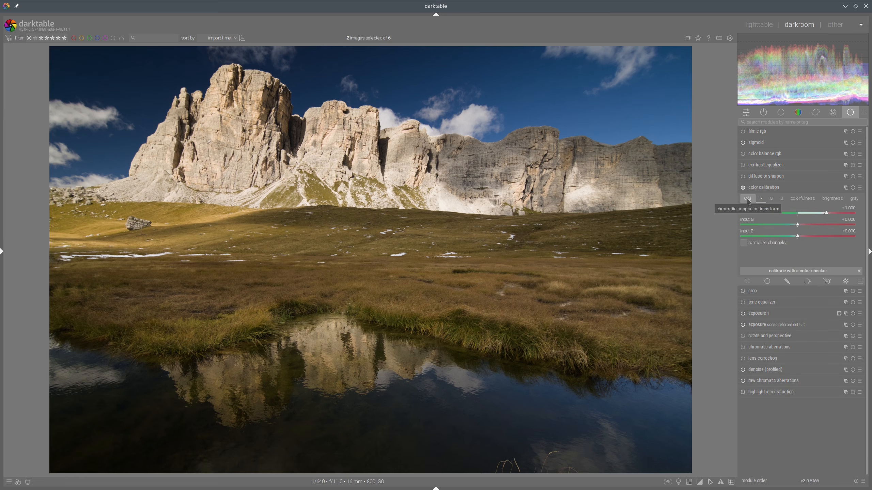
left_click(748, 200)
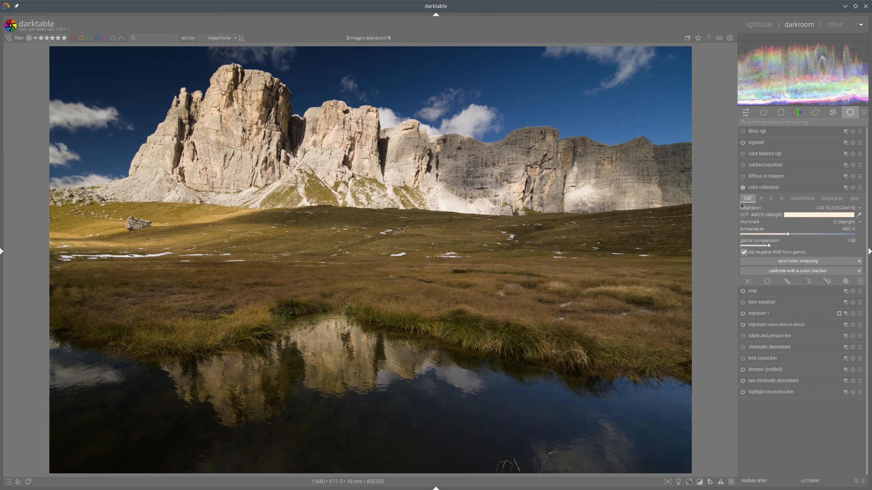
left_click(859, 215)
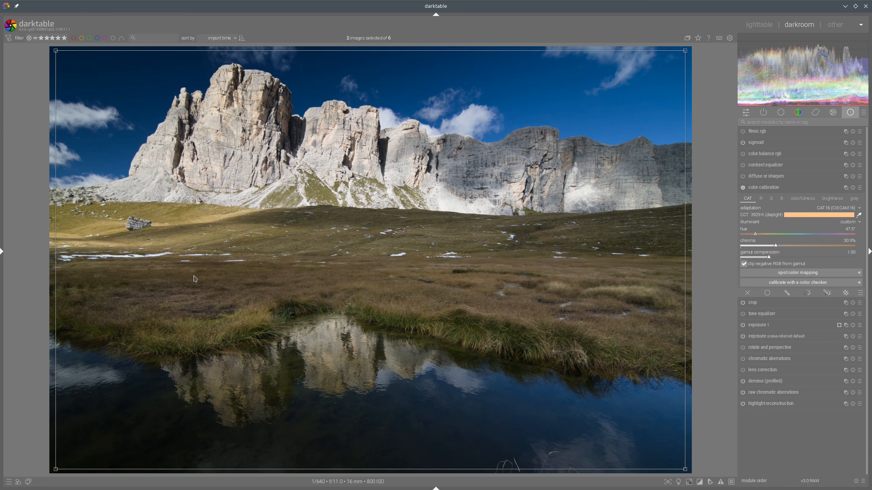
middle_click(119, 266)
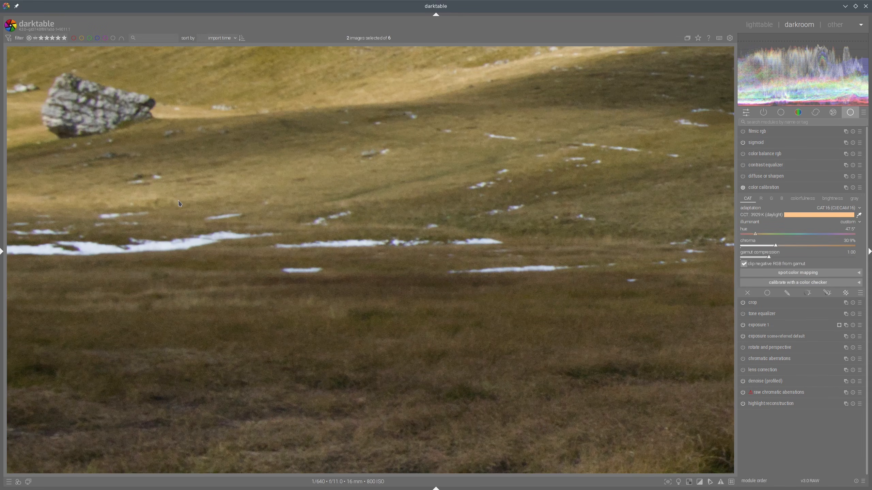
Step: Set the color calibration illuminant by sampling a patch of grass with the picker, then collapse the module
mouse_move(180, 199)
left_mouse_down()
mouse_move(168, 232)
mouse_move(150, 246)
mouse_move(165, 249)
left_mouse_up()
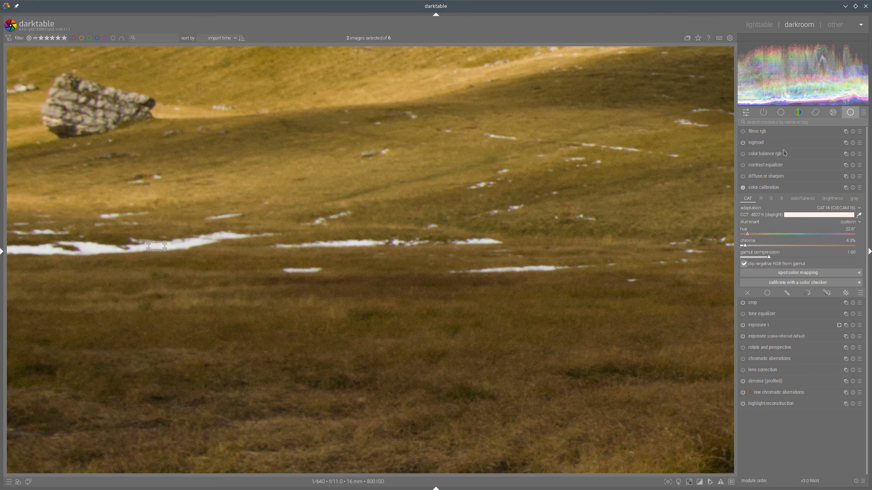
left_click(767, 188)
scroll(418, 200, "down", 3)
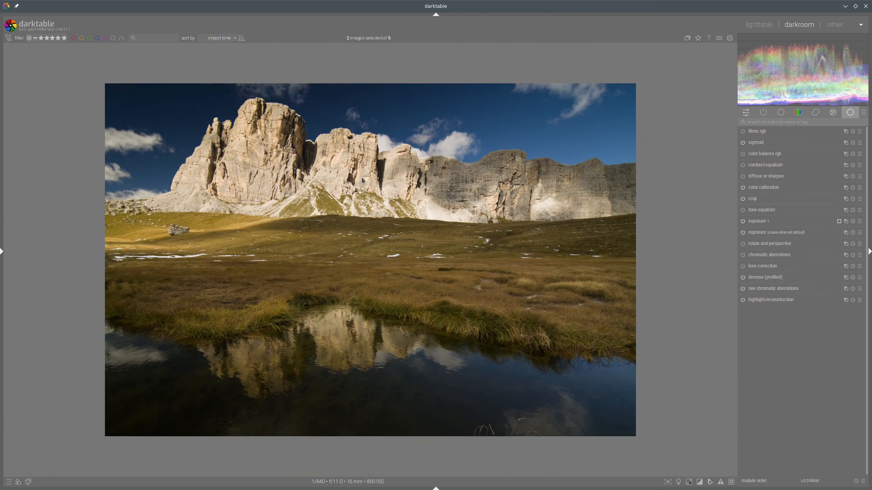
scroll(363, 175, "up", 1)
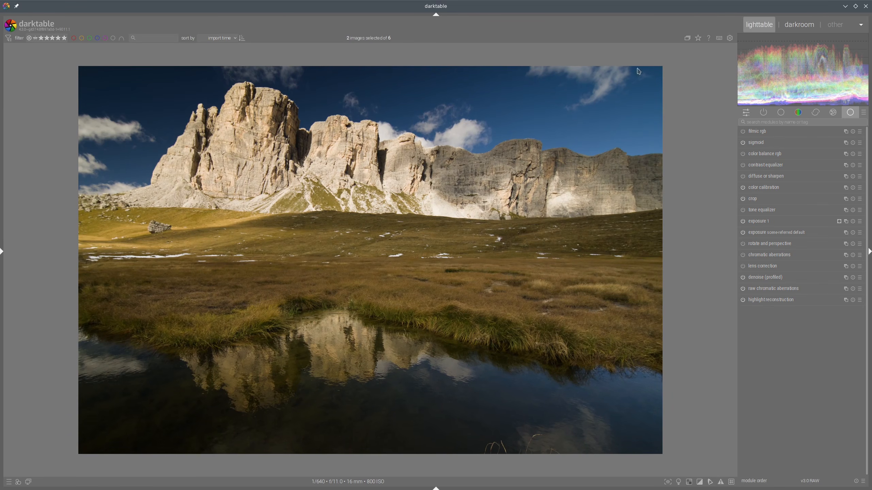
Step: Add a second color calibration instance and set its R-channel inputs to R about 1.196, G and B -0.003
left_click(759, 25)
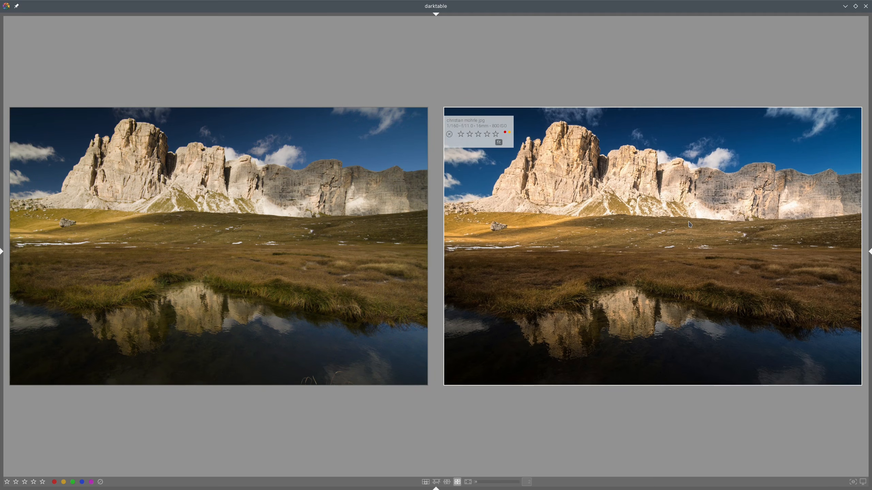
double_click(646, 220)
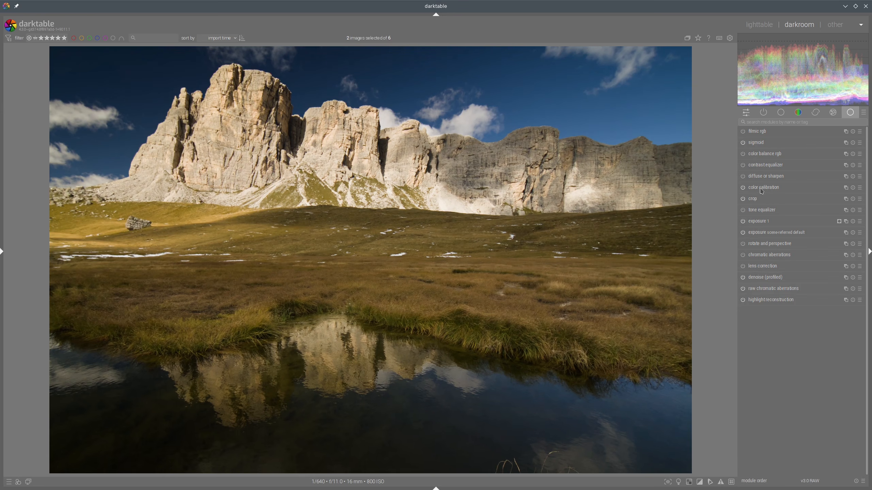
right_click(846, 188)
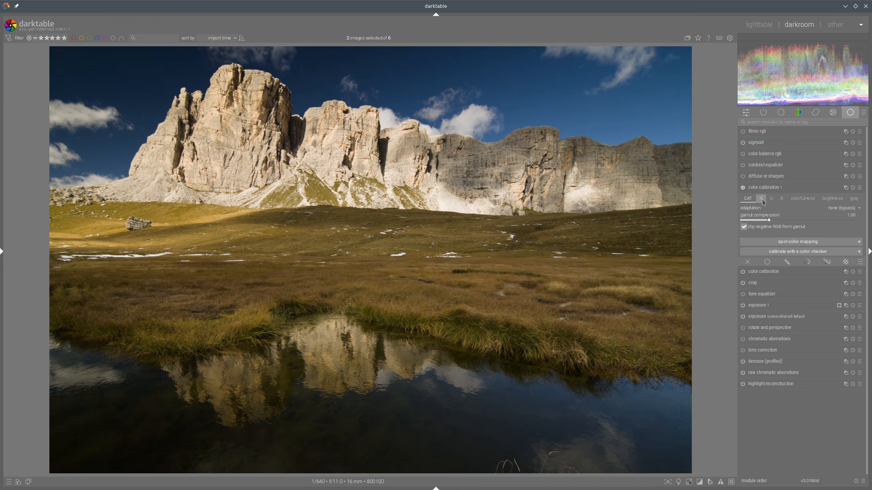
left_click(760, 199)
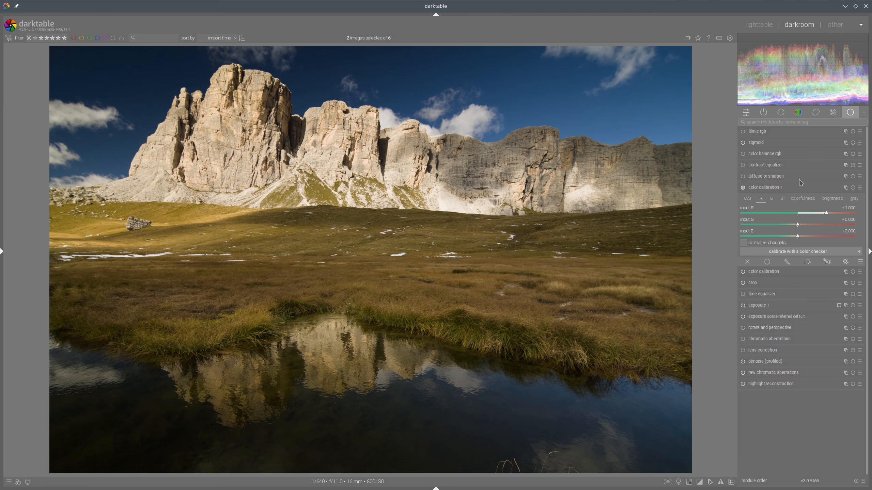
left_click(795, 225)
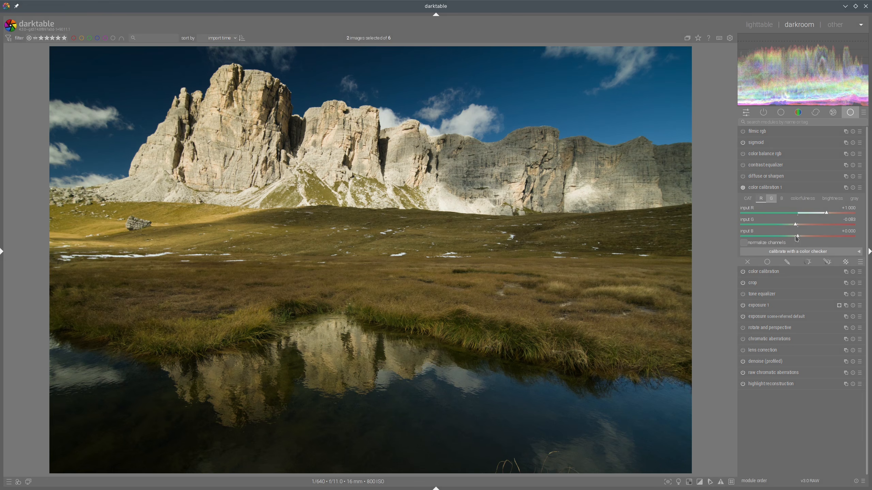
left_click(796, 236)
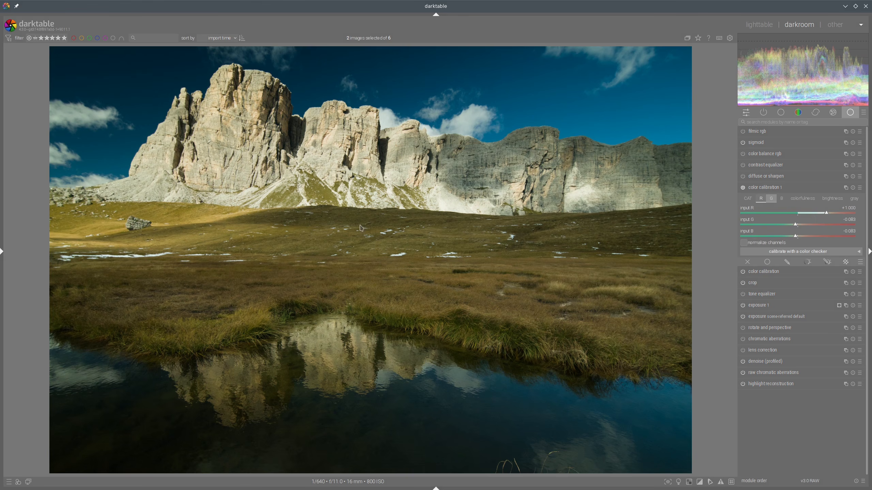
left_click(830, 215)
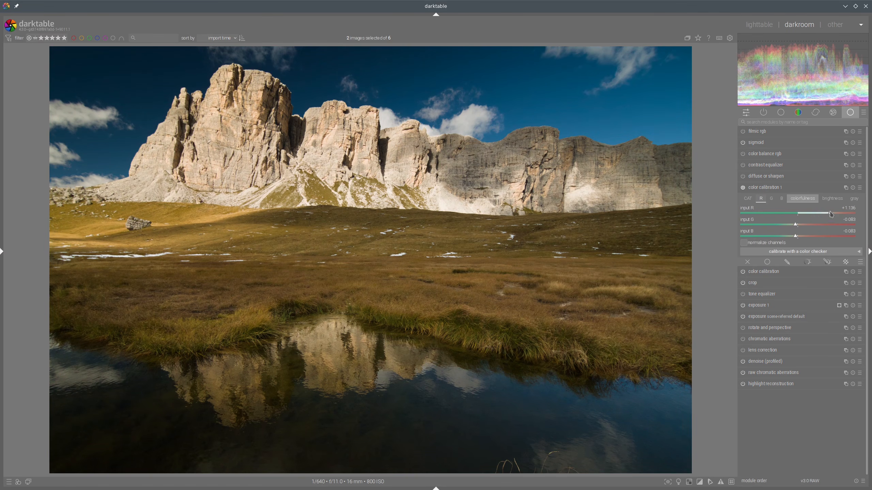
left_click(822, 187)
Step: Compare with the reference and raise the second color calibration instance's R-channel input R to about 1.198
left_click(759, 25)
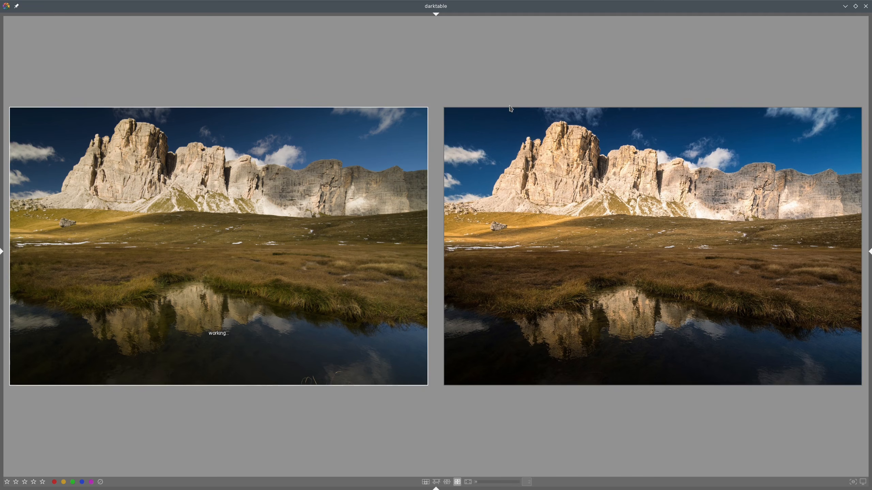
mouse_move(299, 190)
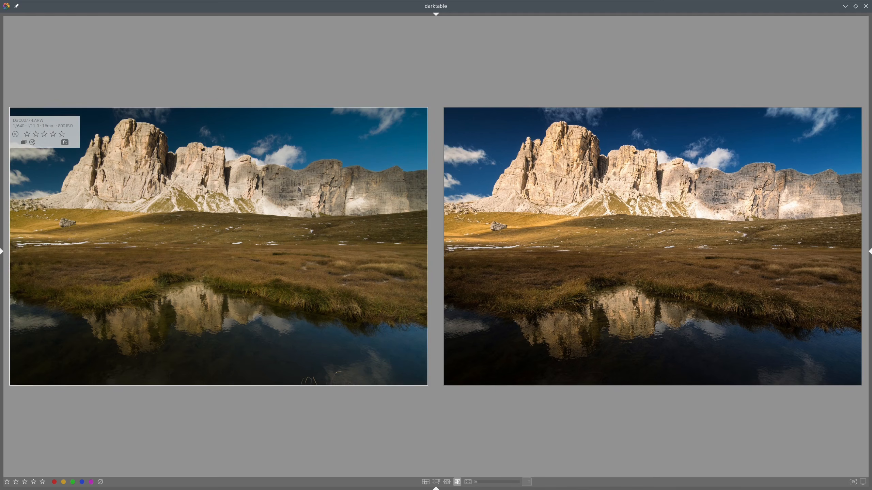
key("d")
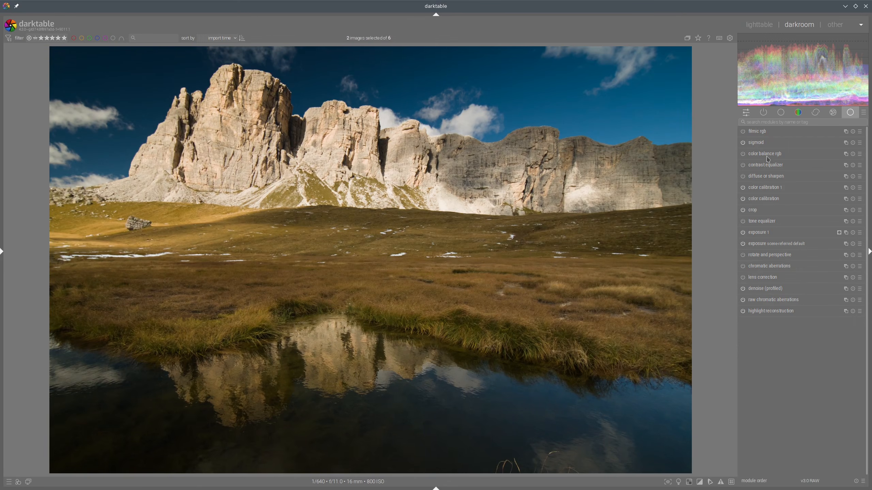
left_click(768, 190)
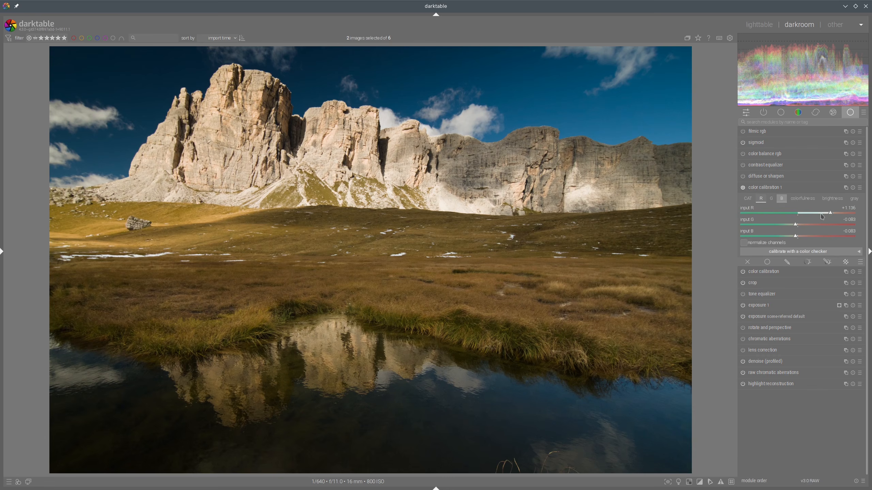
left_click_drag(832, 212, 829, 212)
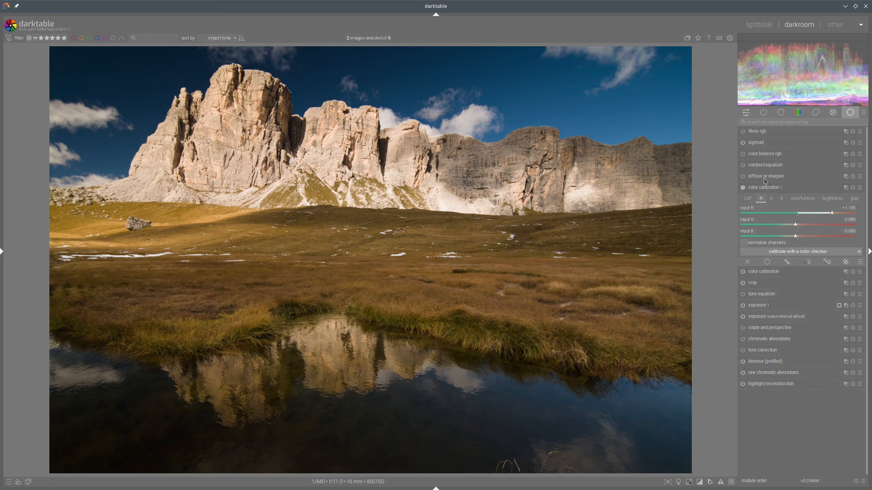
left_click(769, 188)
Step: Compare with the reference and set the sigmoid module's preserve hue to 0%
left_click(759, 24)
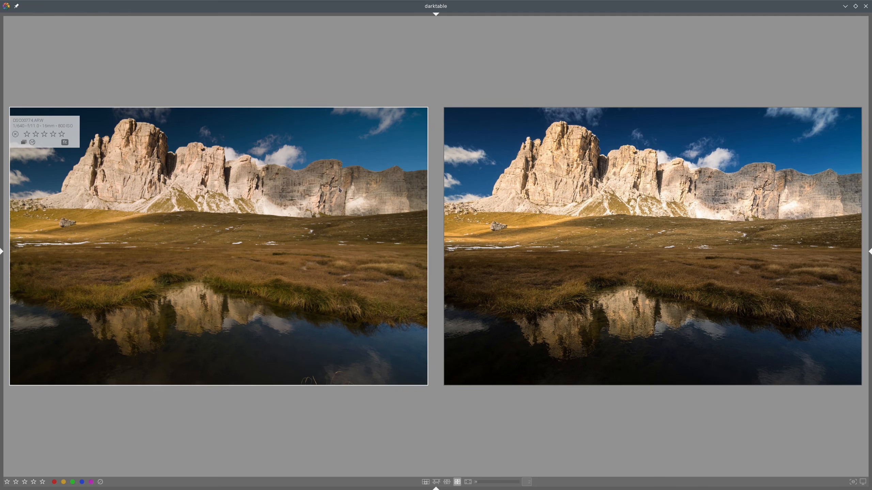
double_click(311, 187)
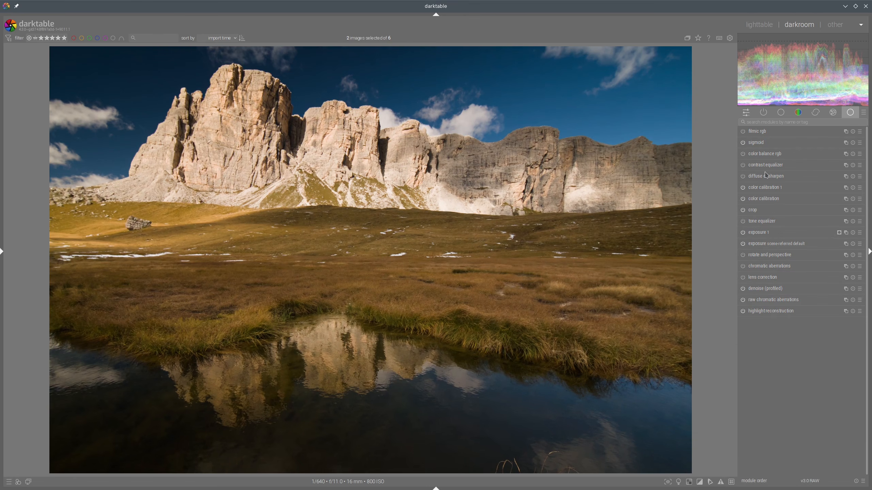
left_click(756, 143)
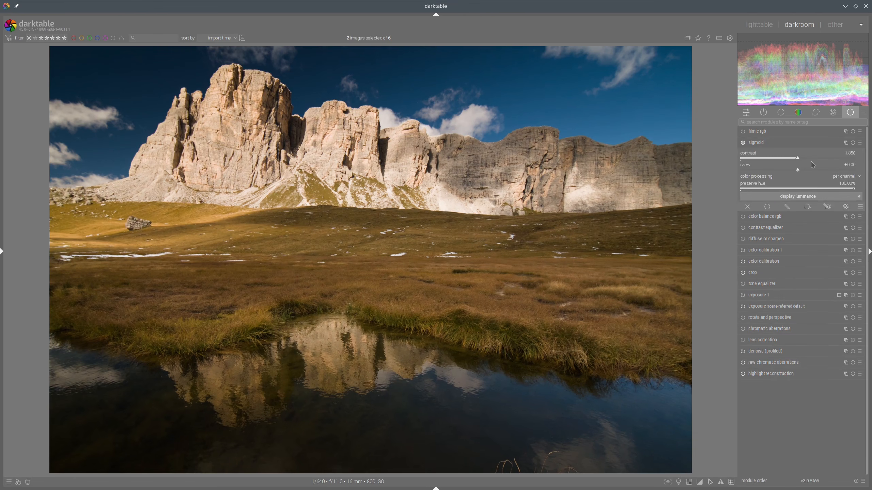
left_click_drag(856, 191, 710, 186)
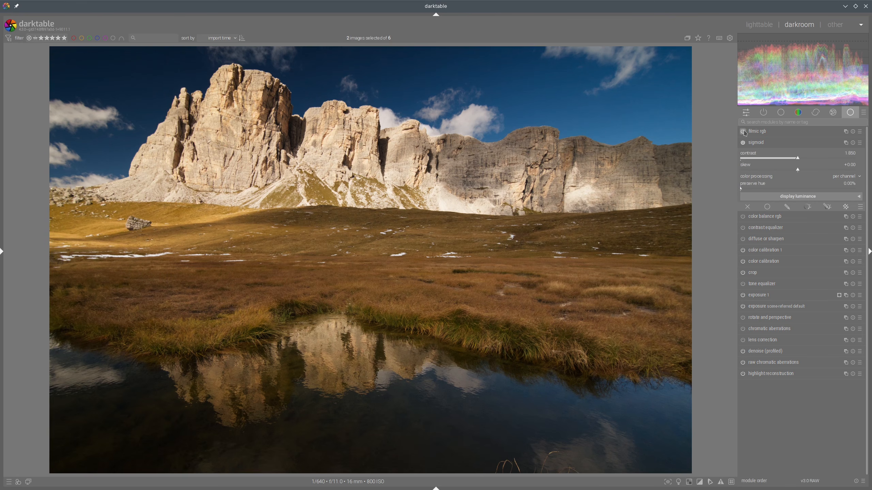
left_click(772, 143)
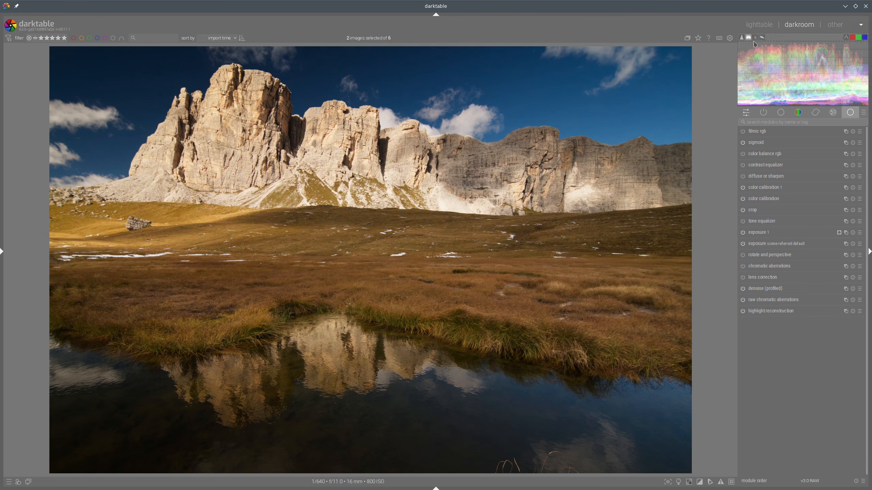
Step: In color balance rgb, raise global vibrance to about +44.38% and lower global chroma to about -23.67%
left_click(759, 24)
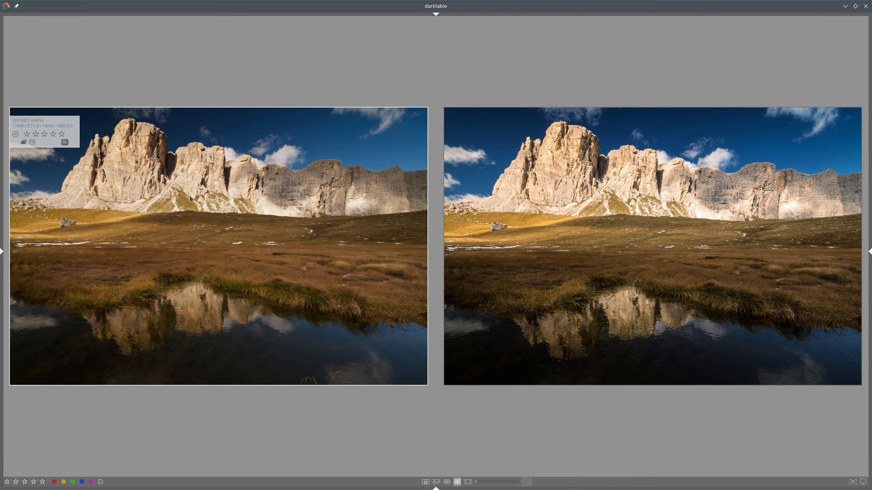
double_click(332, 195)
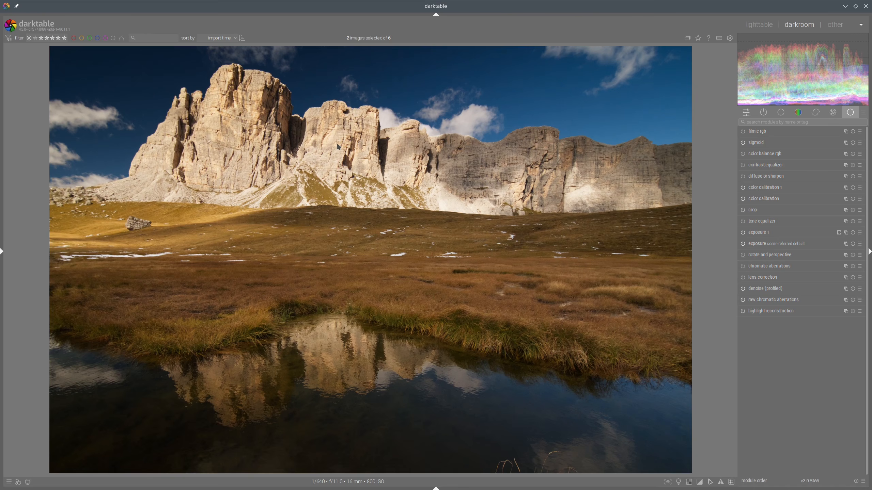
left_click(762, 25)
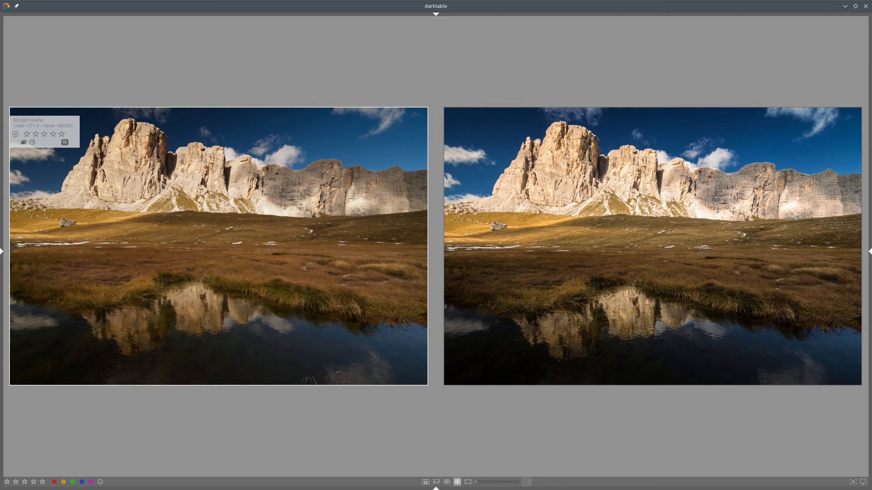
double_click(302, 180)
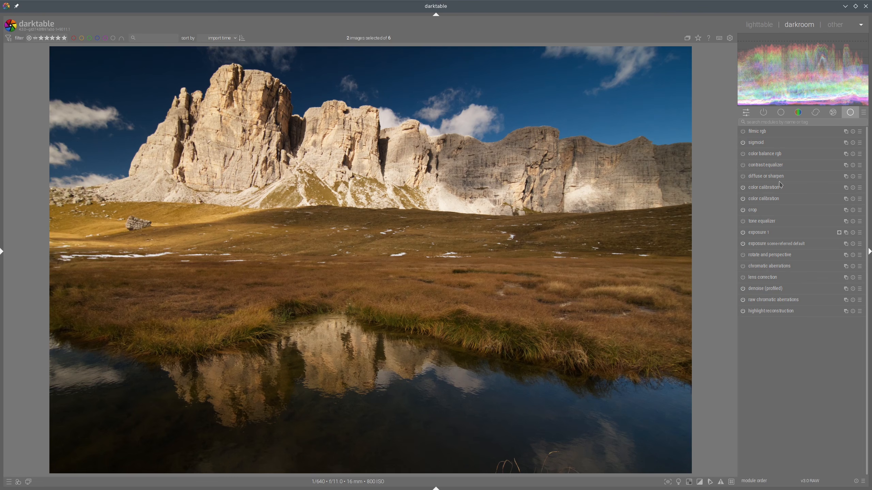
left_click(760, 155)
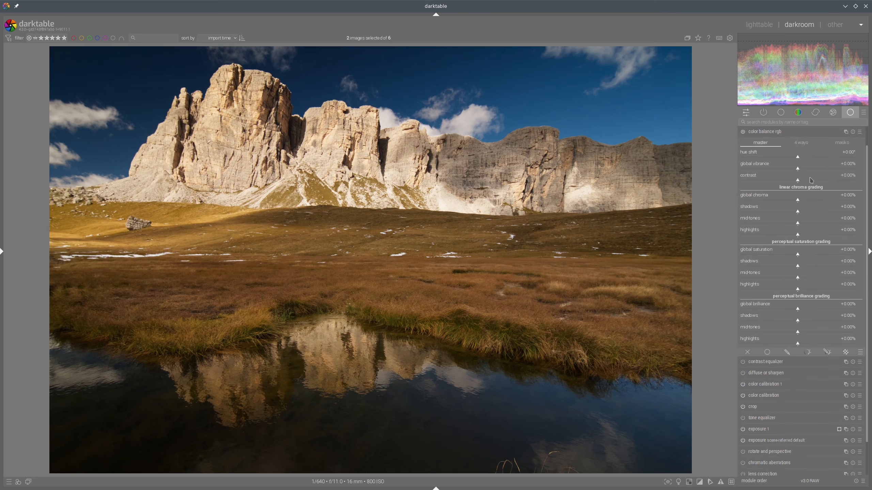
left_click(836, 169)
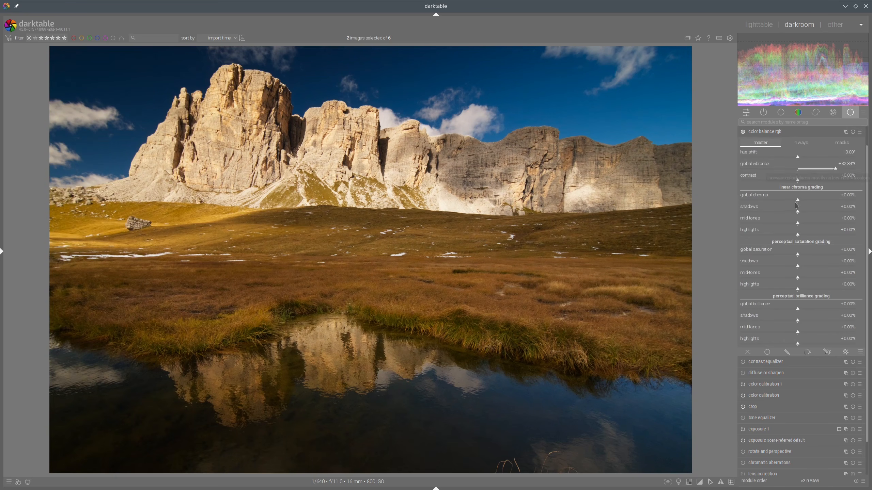
left_click(771, 200)
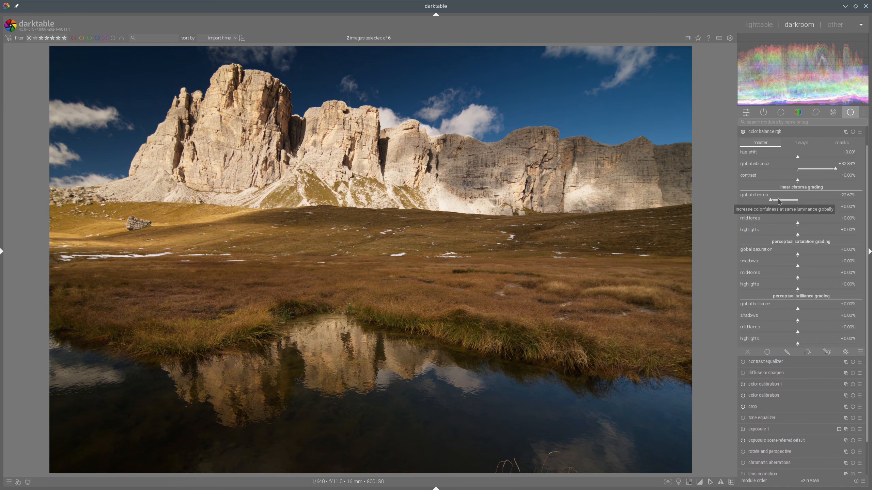
left_click(848, 169)
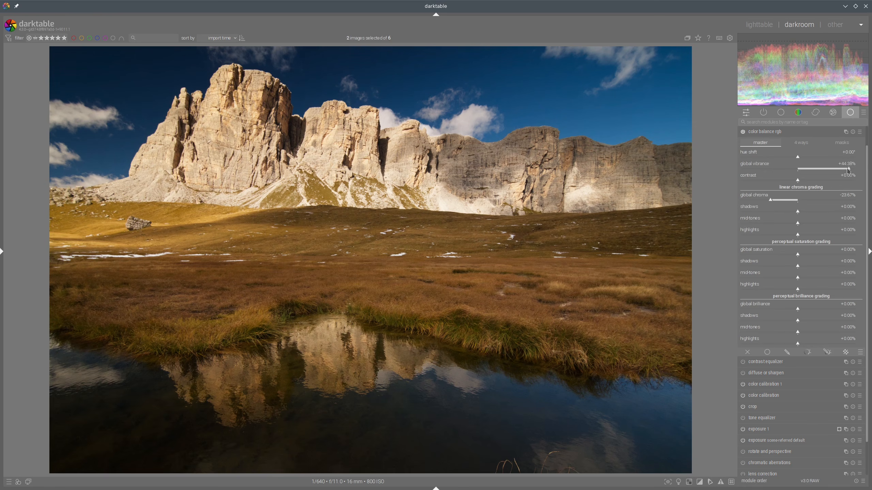
left_click(768, 200)
Step: In the second color calibration instance's brightness tab, lower input B to about -0.160 and raise input R to about +0.077
left_click(759, 24)
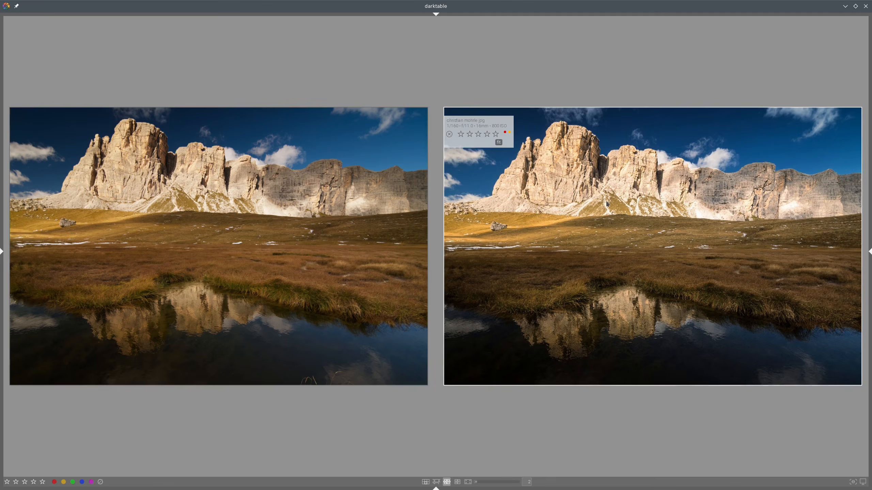
double_click(274, 175)
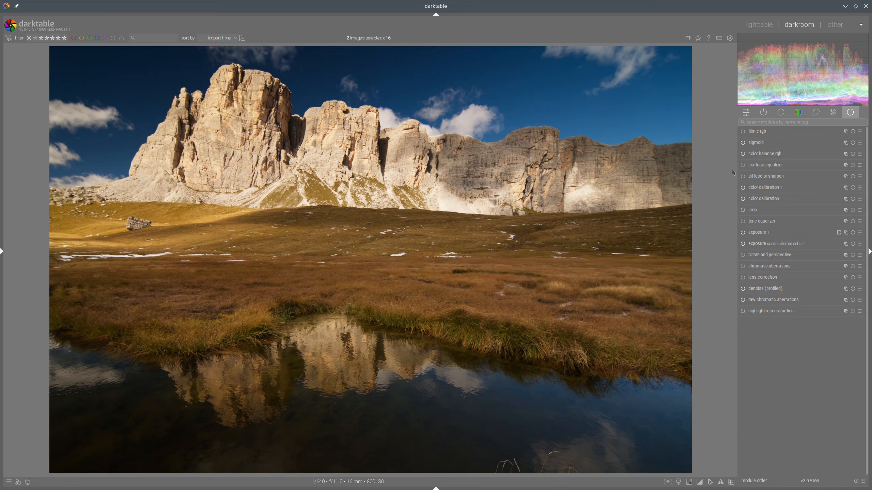
left_click(758, 192)
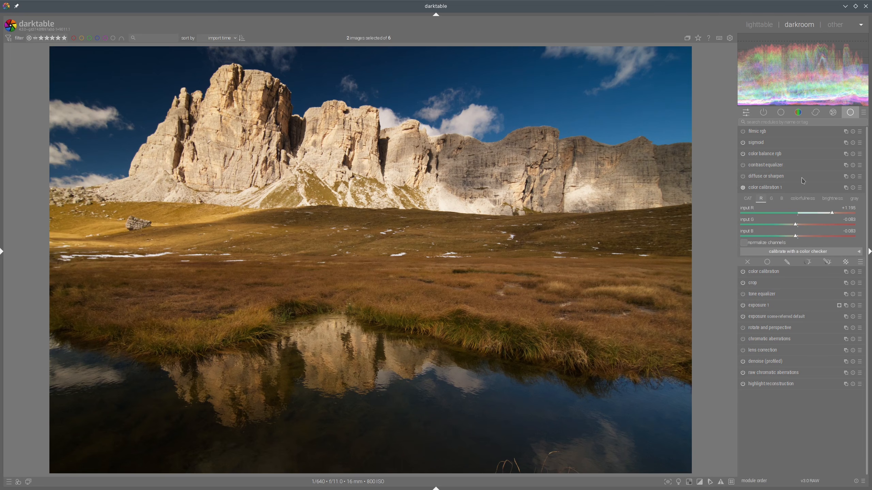
left_click(835, 201)
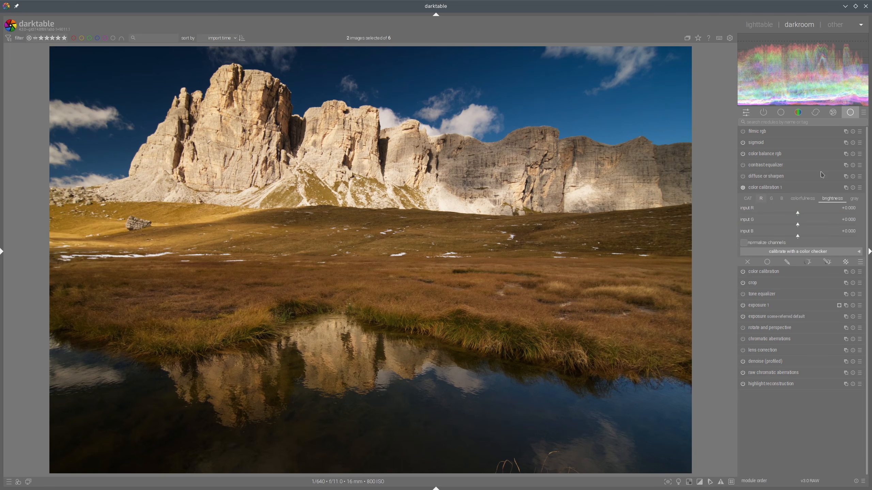
left_click(789, 237)
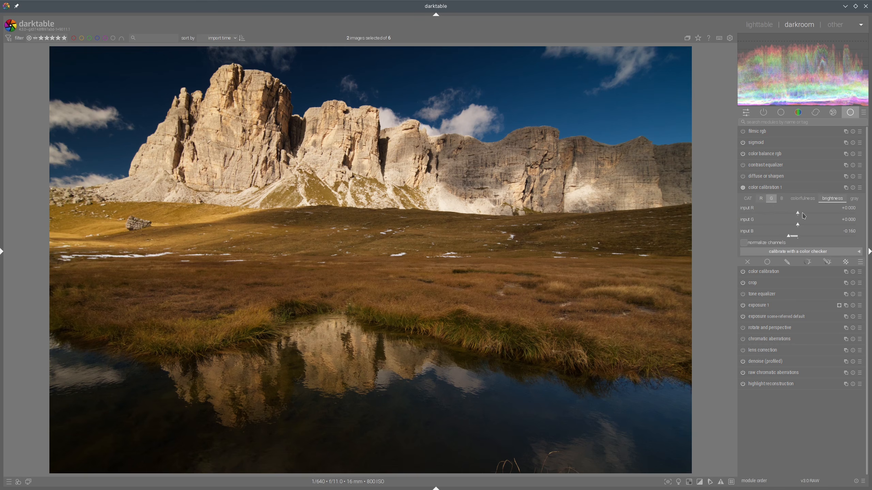
left_click(802, 214)
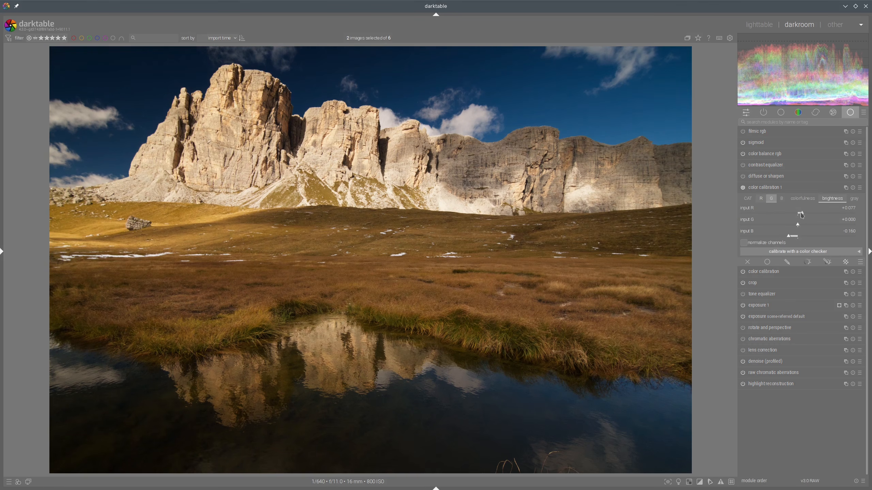
left_click(786, 236)
left_click(786, 188)
left_click(767, 30)
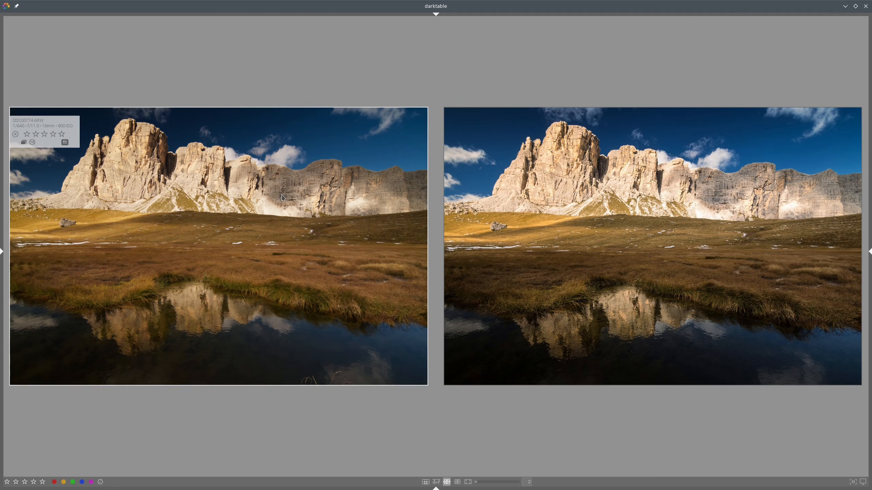
Step: Compare with the reference and set the second color calibration instance's input B to about -0.207 and input R to about +0.136
double_click(669, 175)
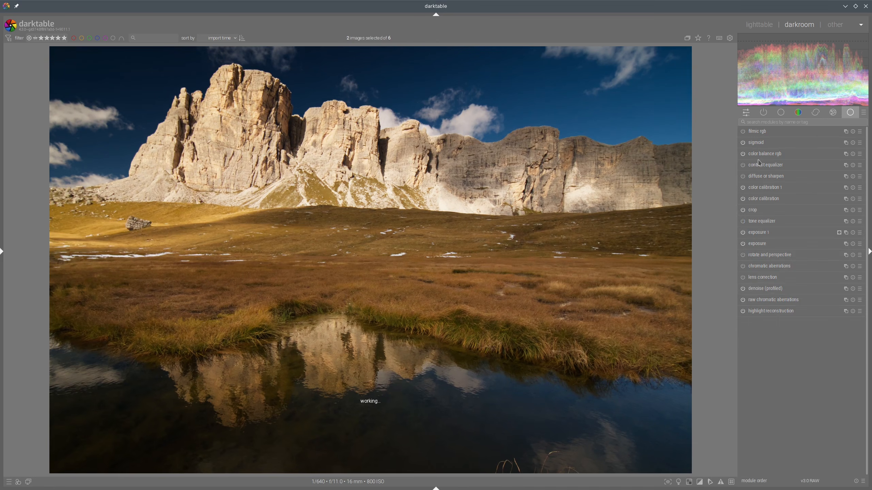
left_click(755, 188)
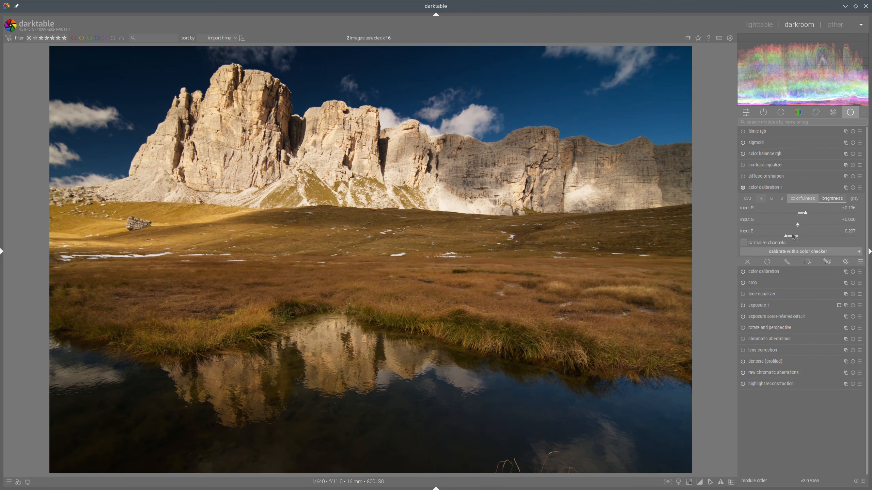
left_click(790, 236)
left_click(802, 213)
left_click(793, 187)
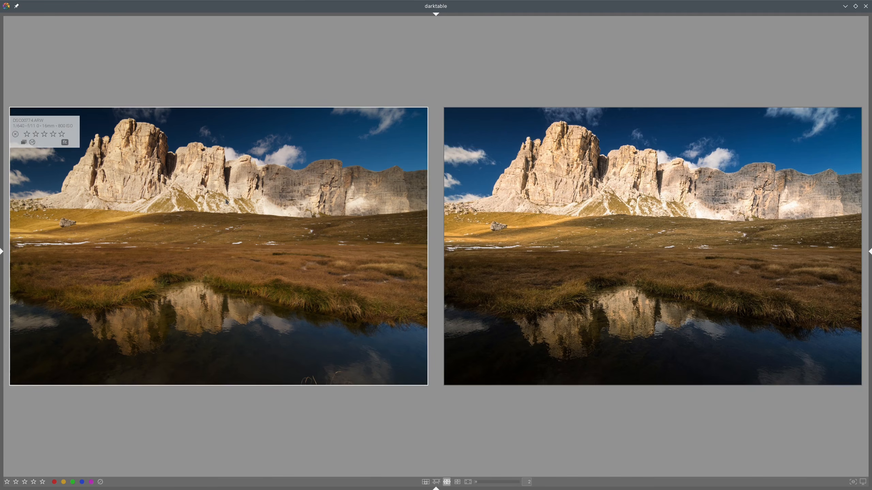
Step: In contrast equalizer, add a drawn gradient mask across the meadow and set its feathering radius to about 20.7 px
double_click(530, 175)
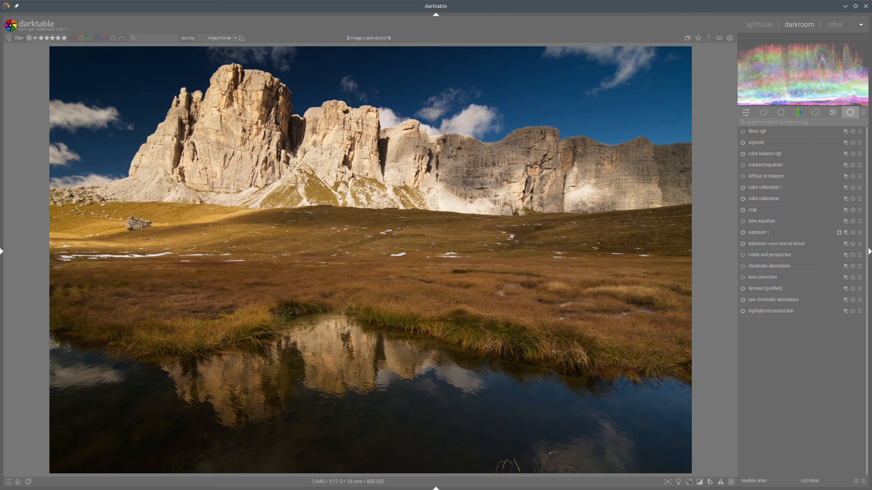
left_click(743, 166)
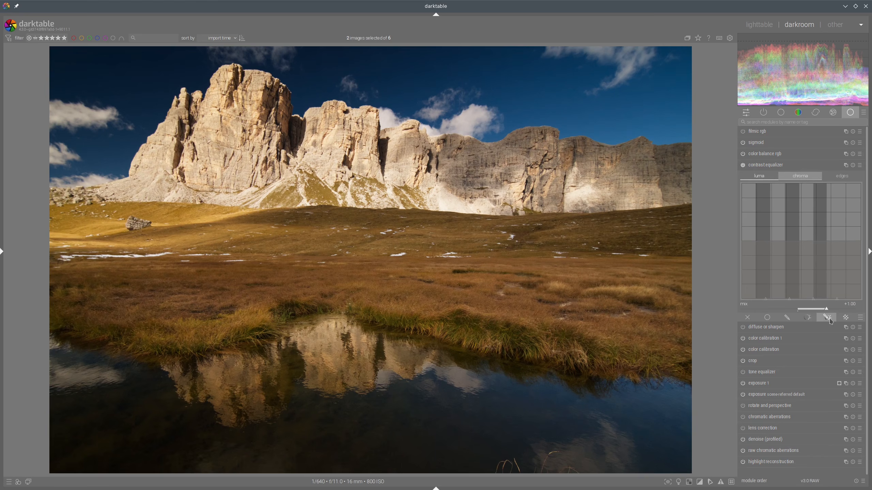
left_click(829, 319)
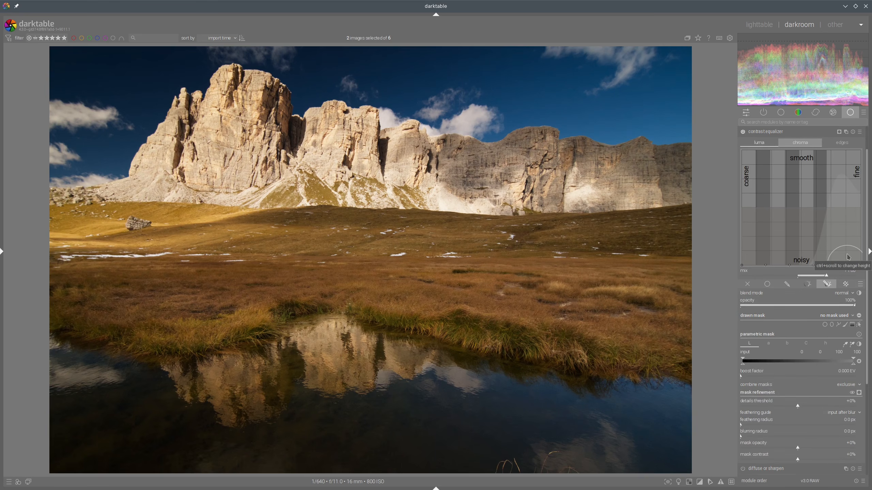
left_click(852, 326)
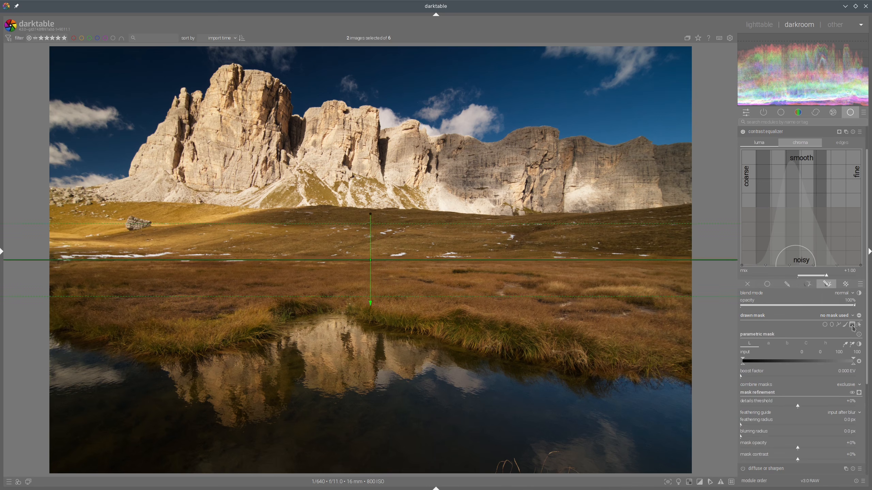
left_click(374, 262)
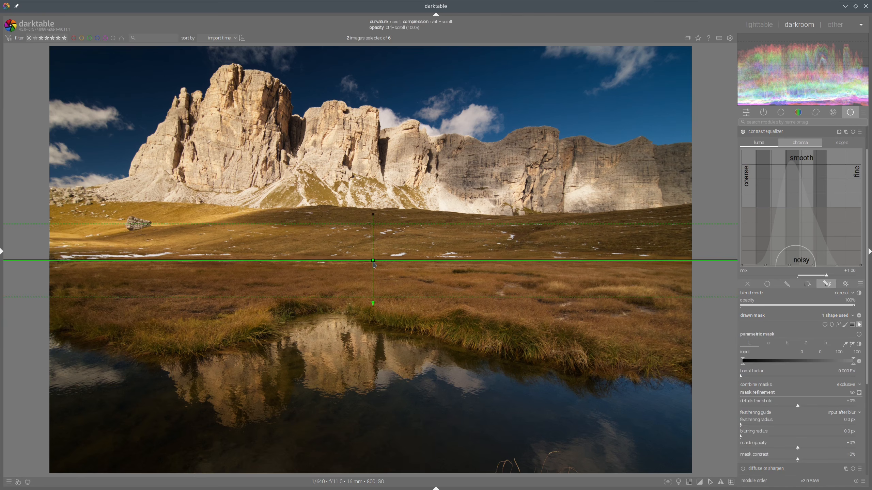
left_click(859, 392)
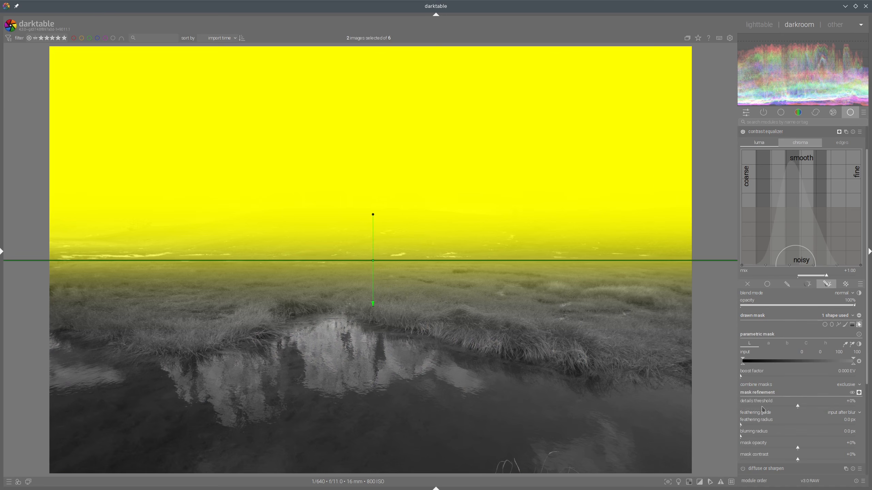
left_click(750, 426)
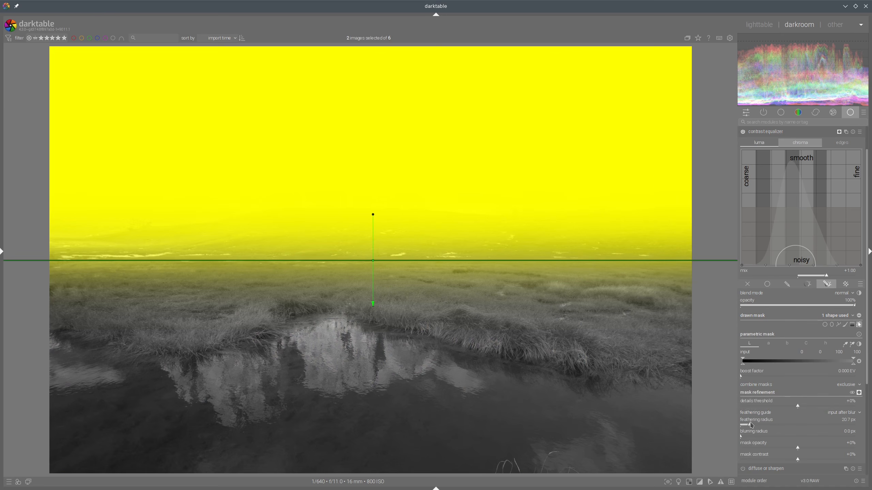
left_click(859, 393)
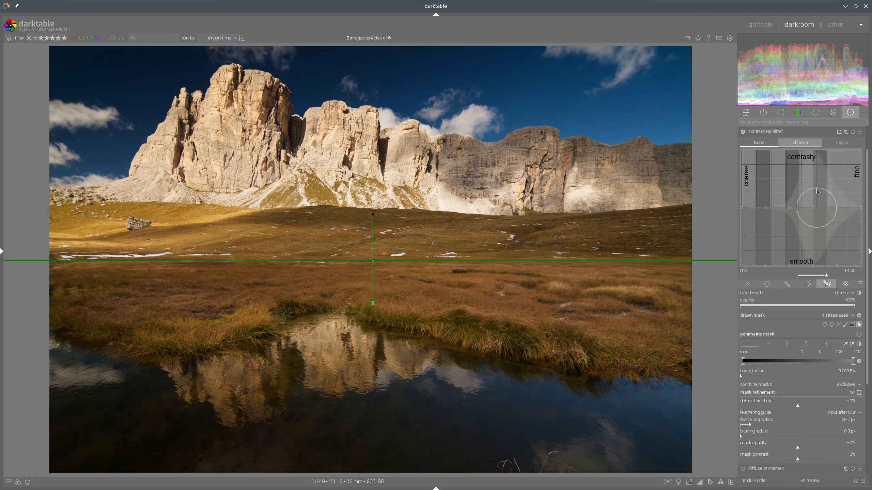
Step: Reshape the masked contrast equalizer curve, raising the fine-detail end and adjusting the coarse end
scroll(815, 187, "down", 10)
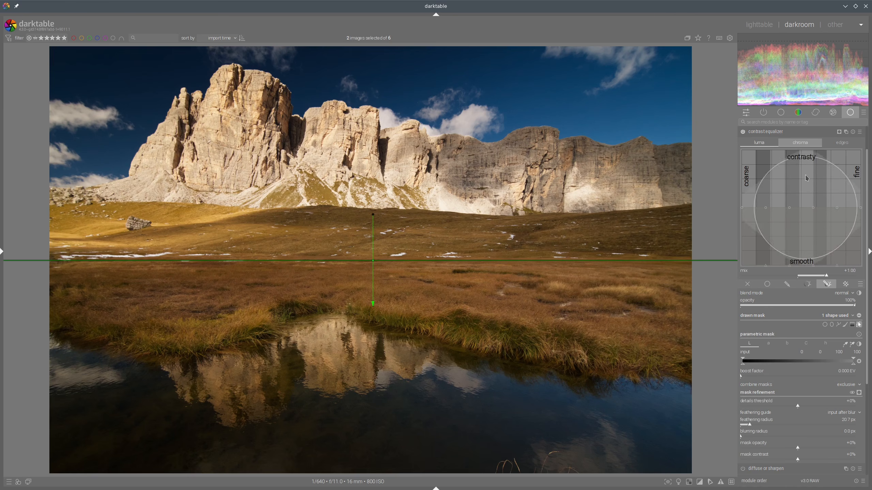
scroll(806, 178, "down", 5)
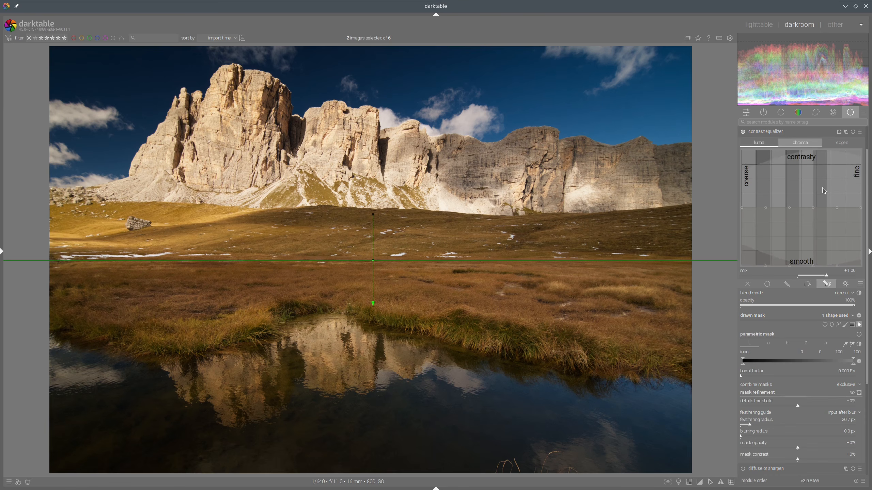
left_click_drag(840, 182, 842, 176)
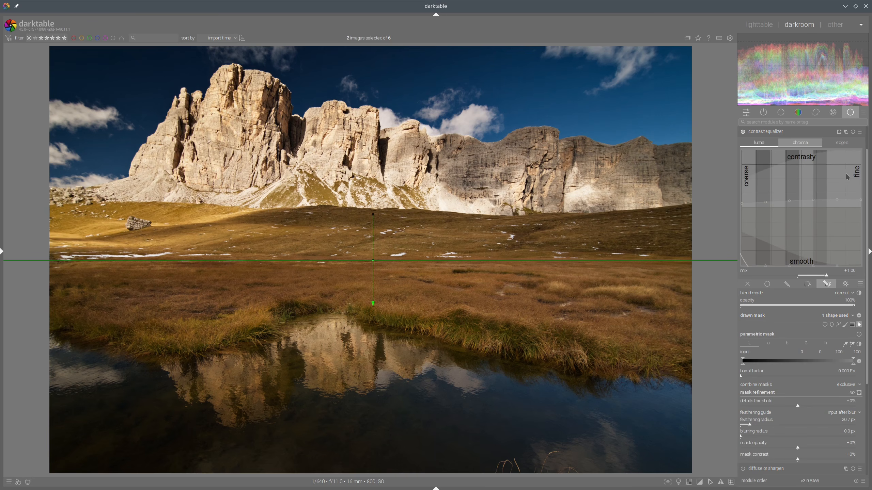
scroll(746, 186, "up", 3)
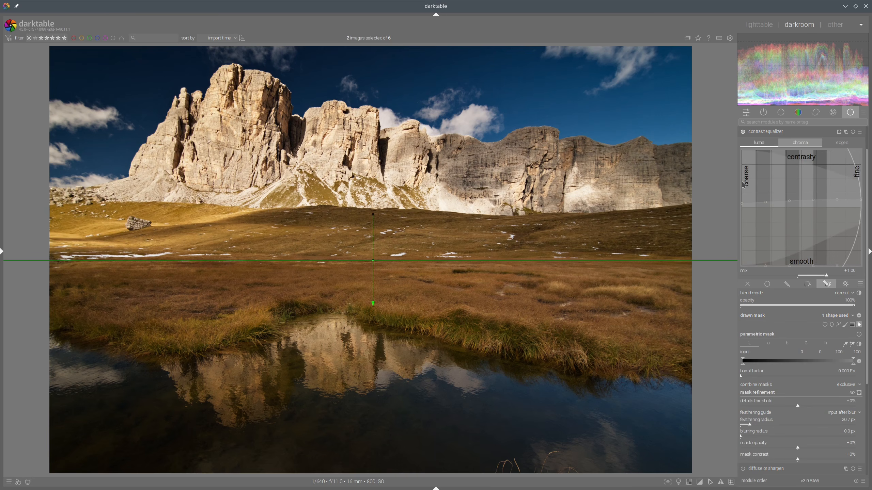
left_click_drag(746, 181, 745, 185)
scroll(839, 177, "up", 4)
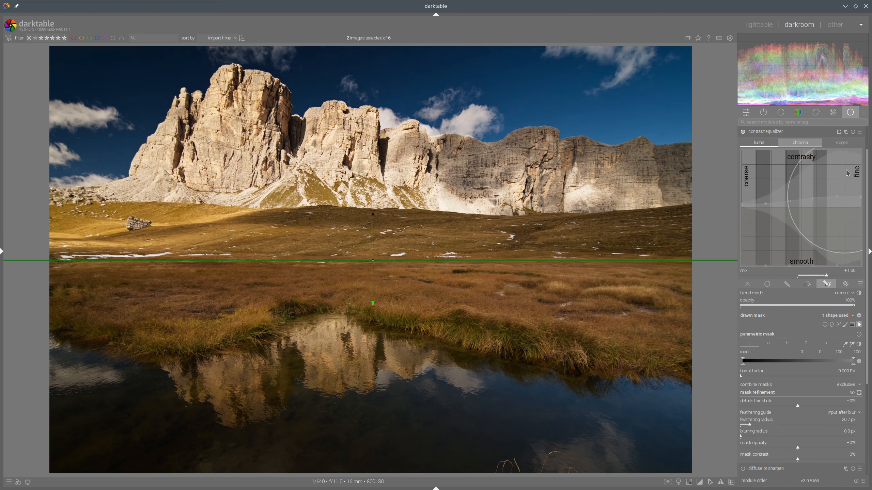
mouse_move(846, 175)
left_mouse_down()
mouse_move(833, 171)
mouse_move(852, 168)
left_mouse_up()
scroll(853, 171, "up", 4)
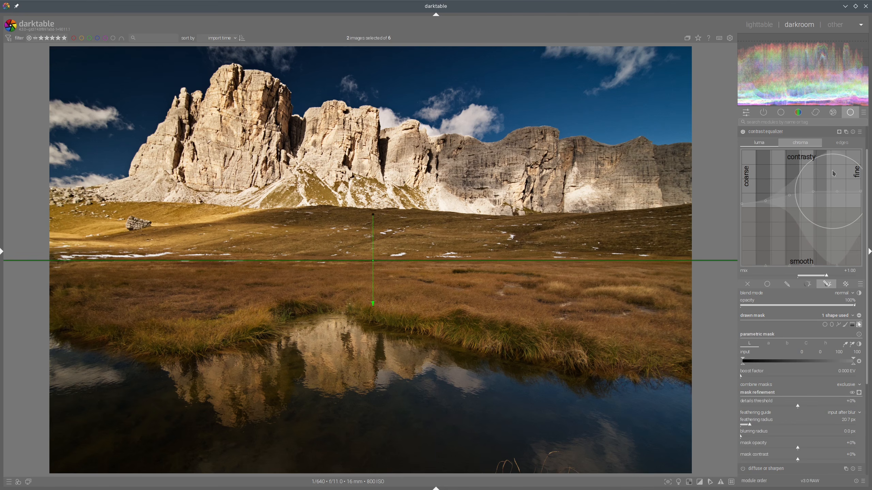
left_click(785, 134)
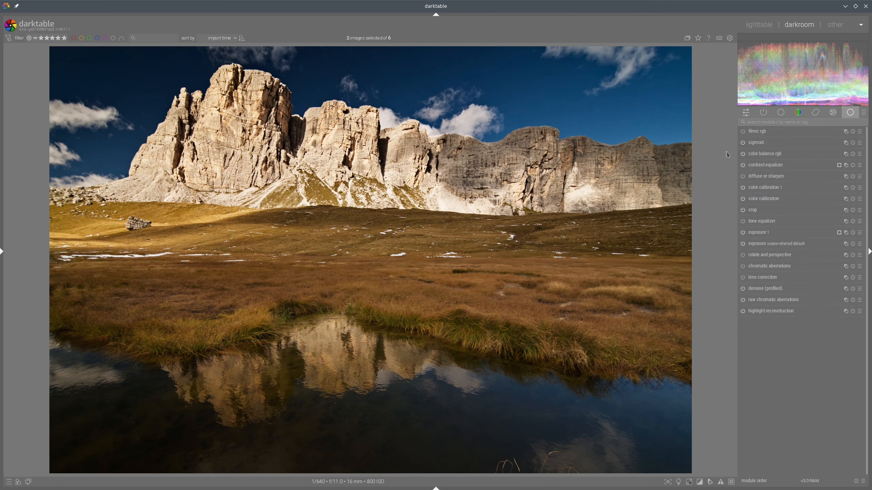
Step: Compare with the reference and strengthen the contrast equalizer's luma curve toward the coarse and fine ends
left_click(759, 25)
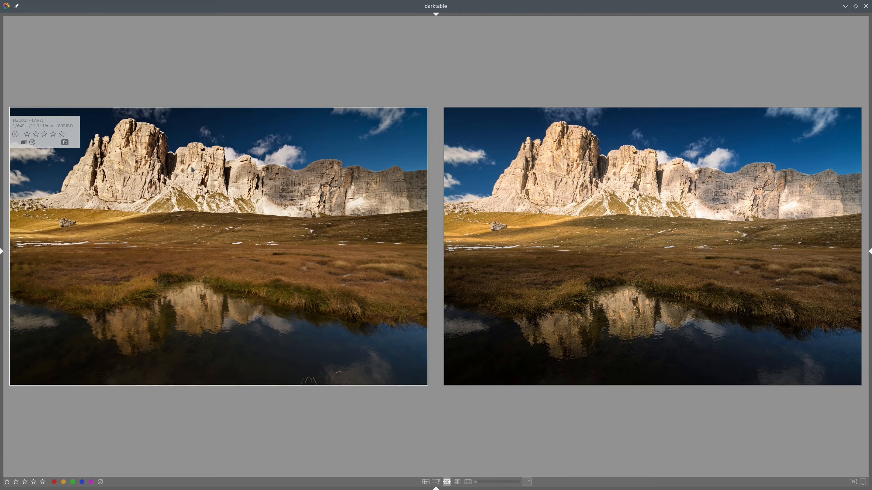
double_click(401, 158)
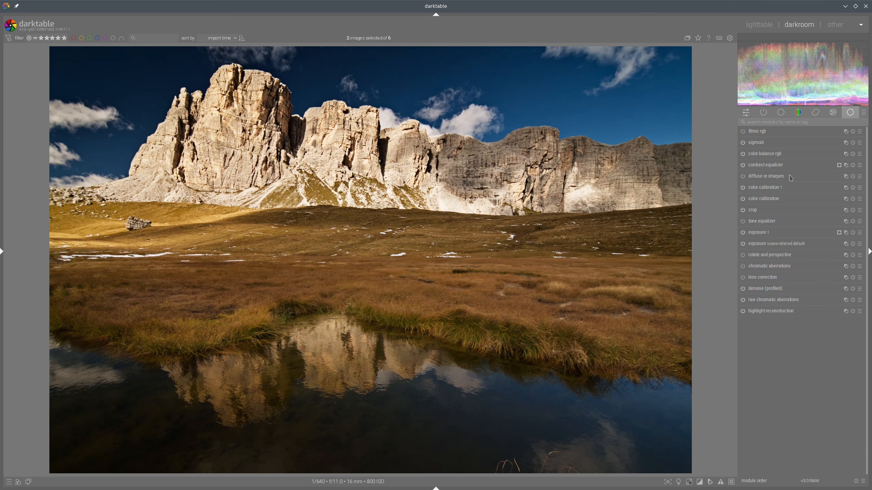
left_click(771, 165)
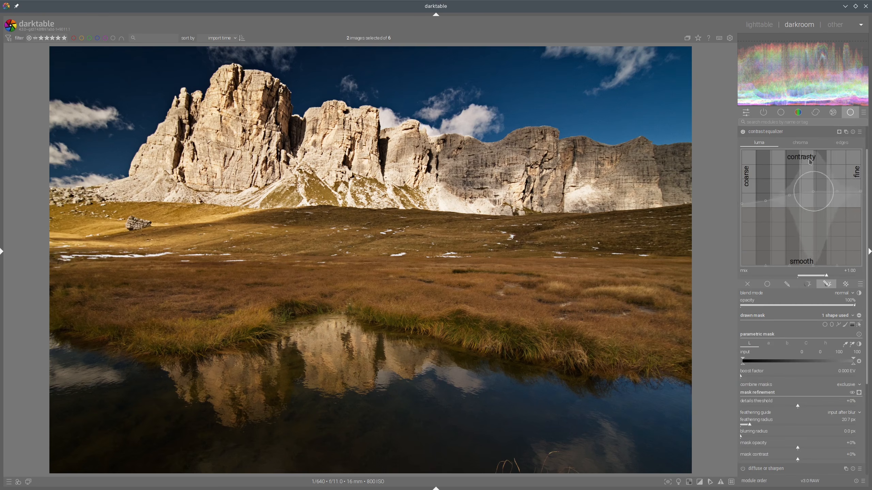
scroll(824, 164, "up", 4)
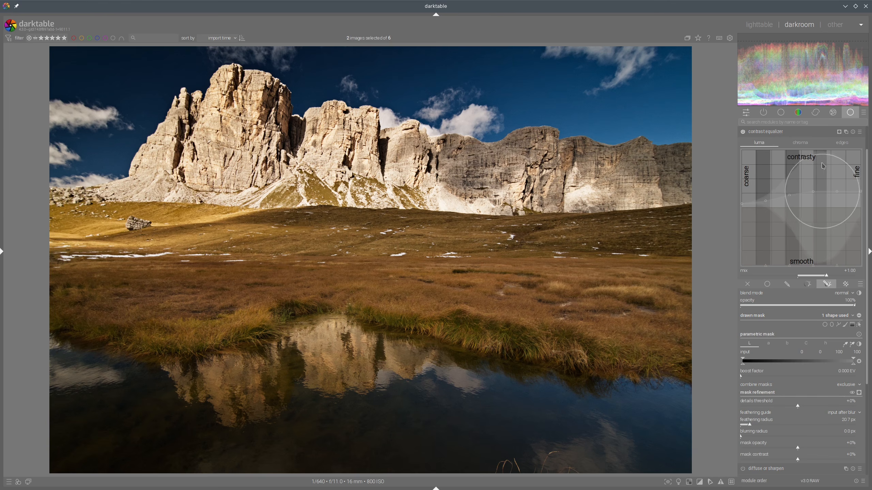
left_click_drag(823, 165, 749, 180)
left_click_drag(819, 161, 822, 165)
left_click_drag(745, 160, 750, 169)
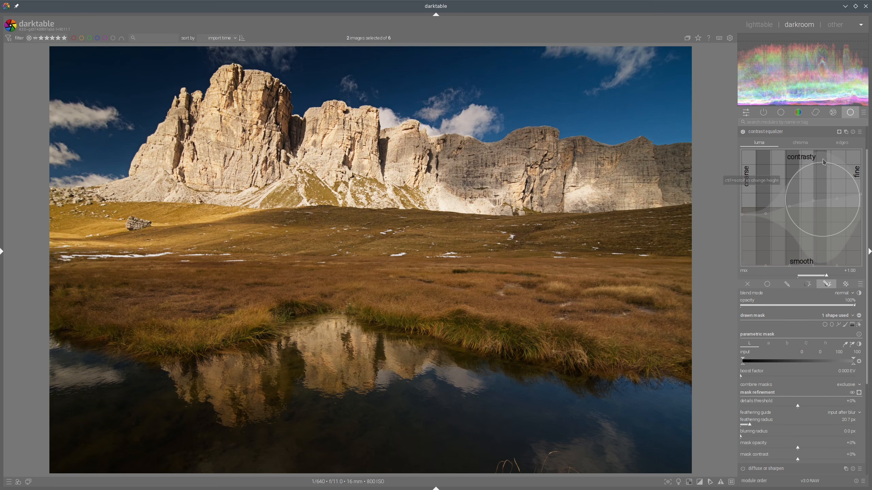
left_click_drag(846, 160, 851, 157)
scroll(846, 160, "up", 5)
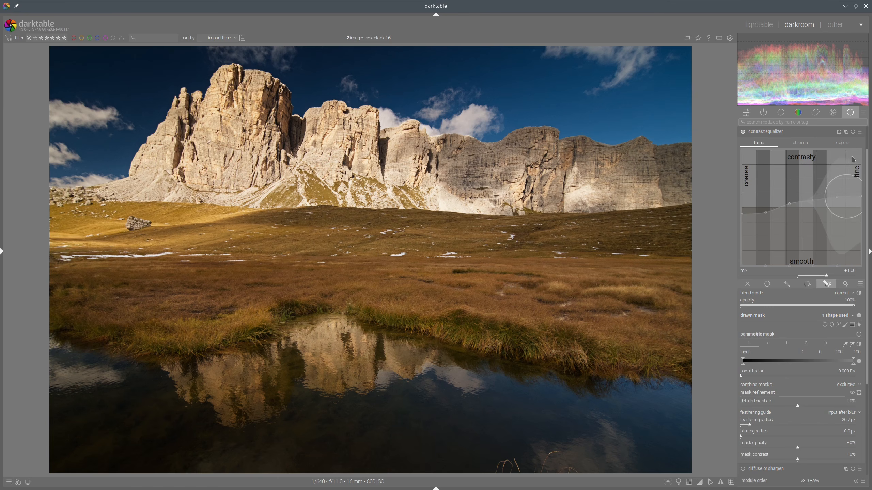
scroll(854, 157, "up", 3)
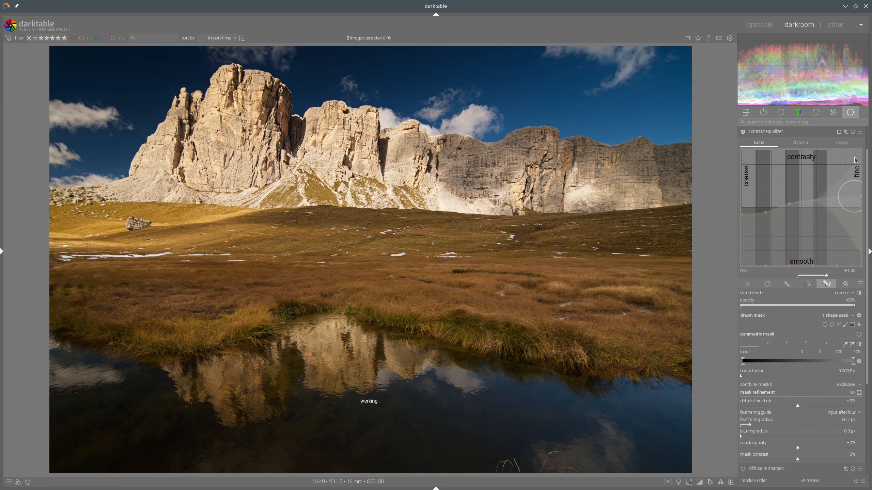
left_click(774, 131)
Step: Compare with the reference and add a new contrast equalizer instance that reuses the existing contrast equalizer gradient as its drawn mask
left_click(758, 27)
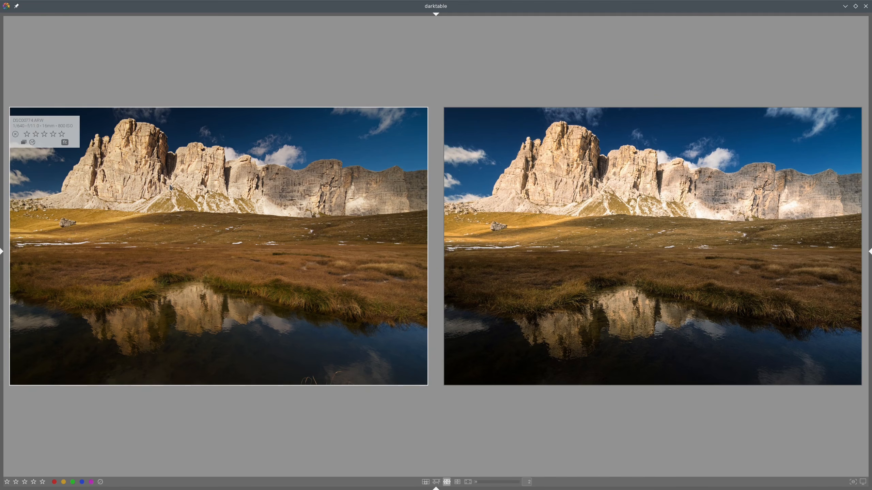
key("d")
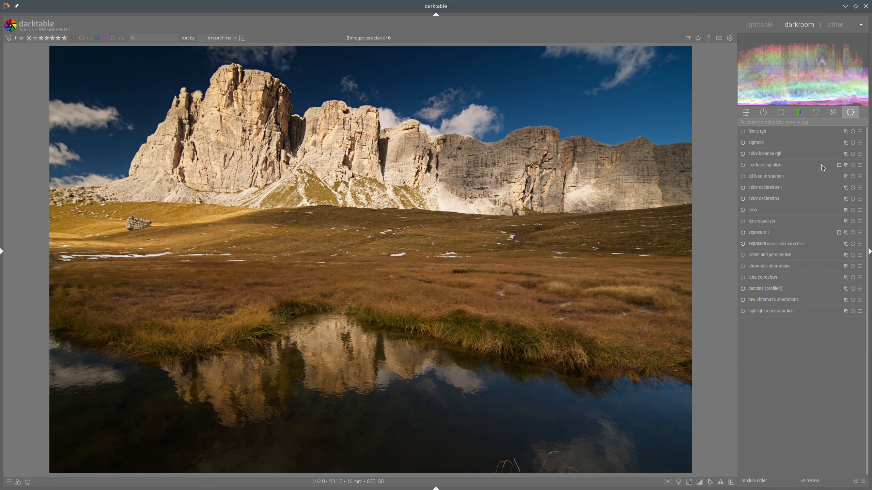
right_click(845, 167)
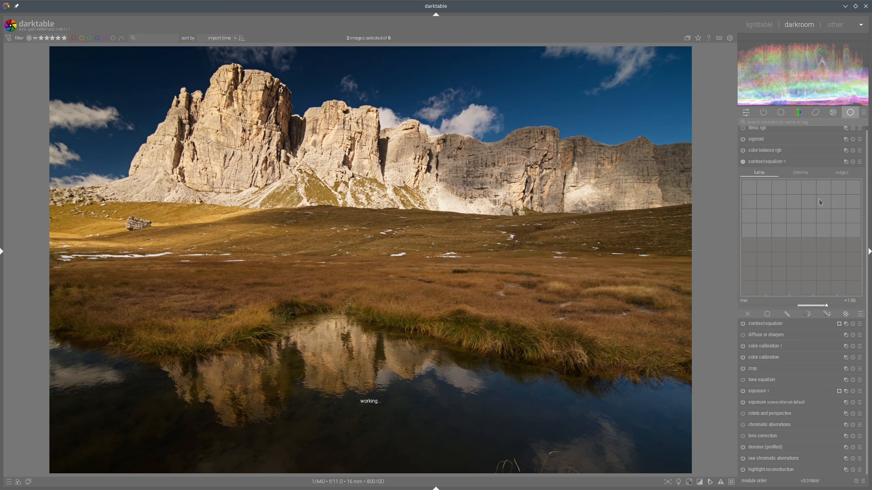
left_click(826, 314)
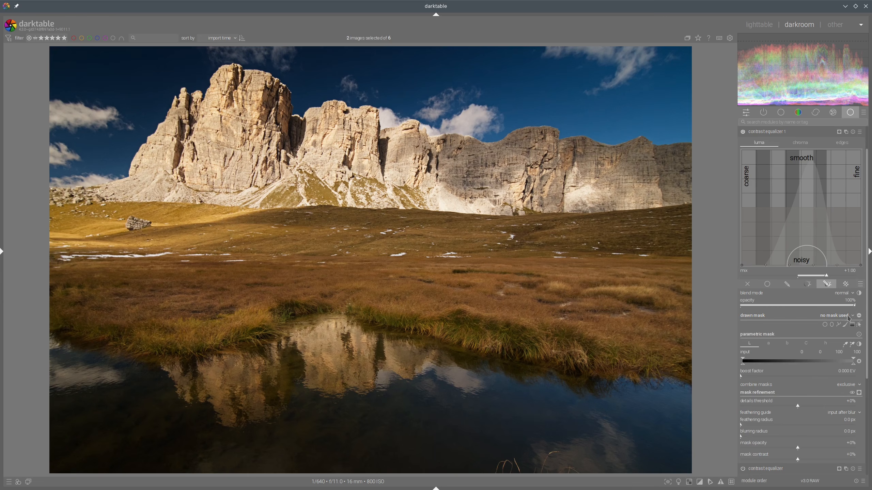
left_click(847, 318)
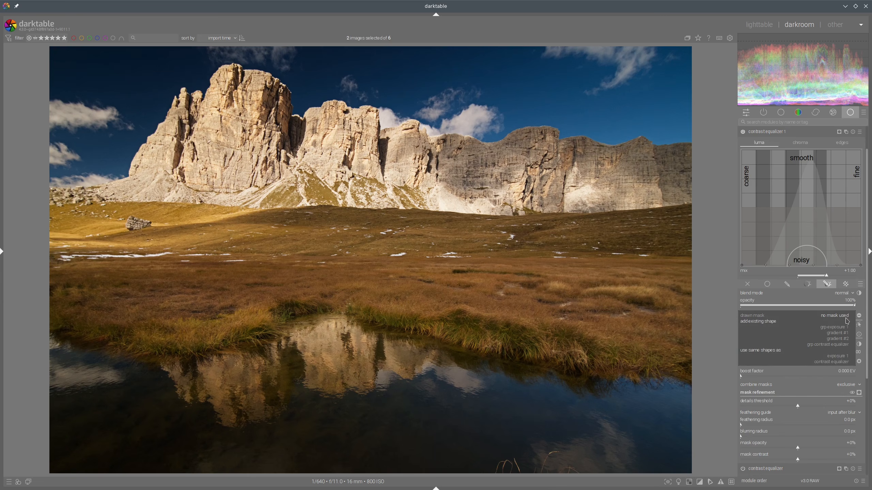
left_click(837, 362)
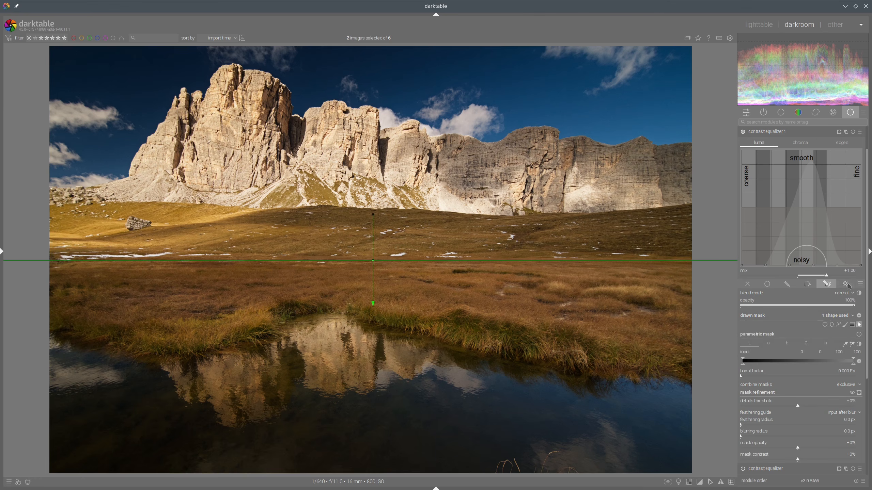
Step: Invert the new instance's gradient mask and raise its curve toward the fine-detail end
left_click(859, 315)
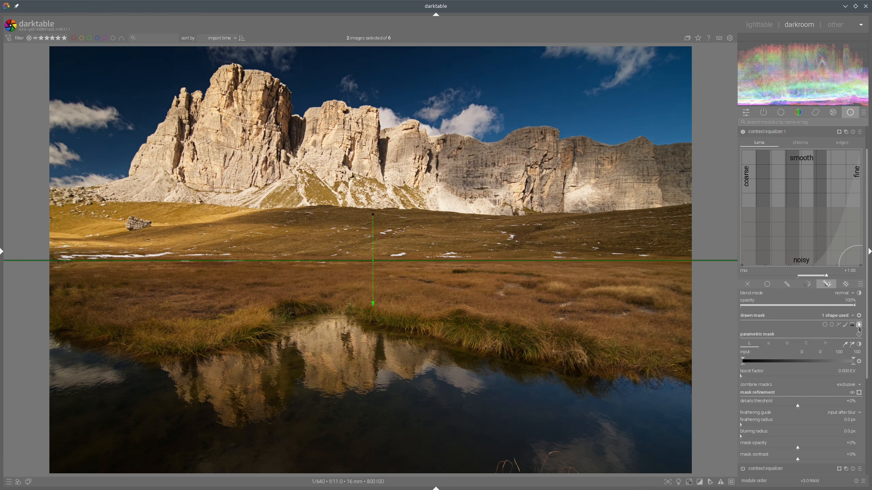
left_click(859, 392)
left_click(859, 393)
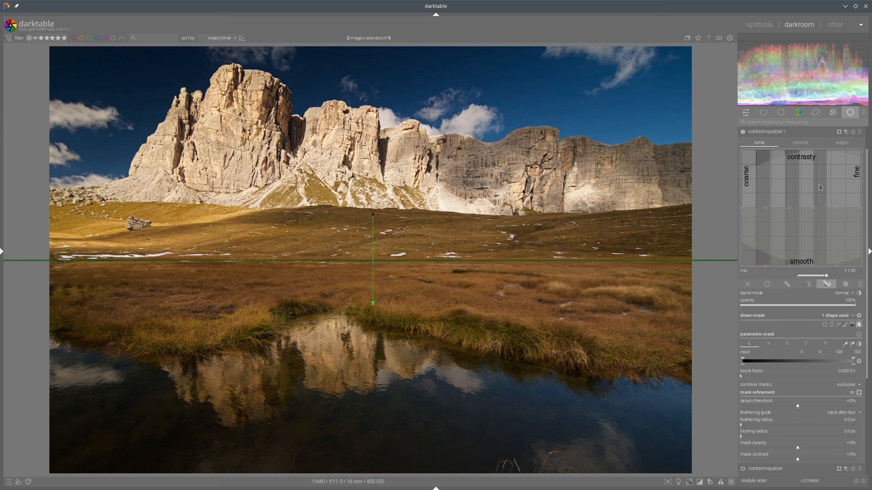
left_click_drag(817, 186, 760, 181)
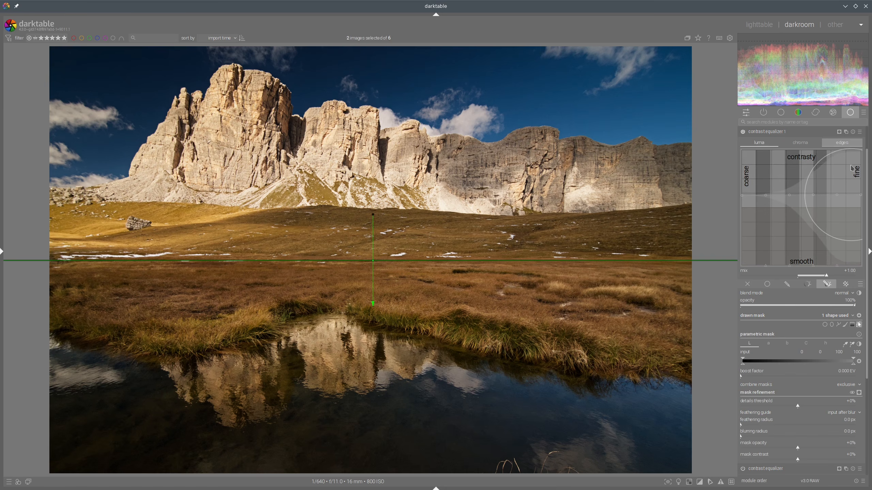
left_click_drag(854, 162, 857, 165)
scroll(851, 167, "up", 3)
scroll(850, 167, "up", 3)
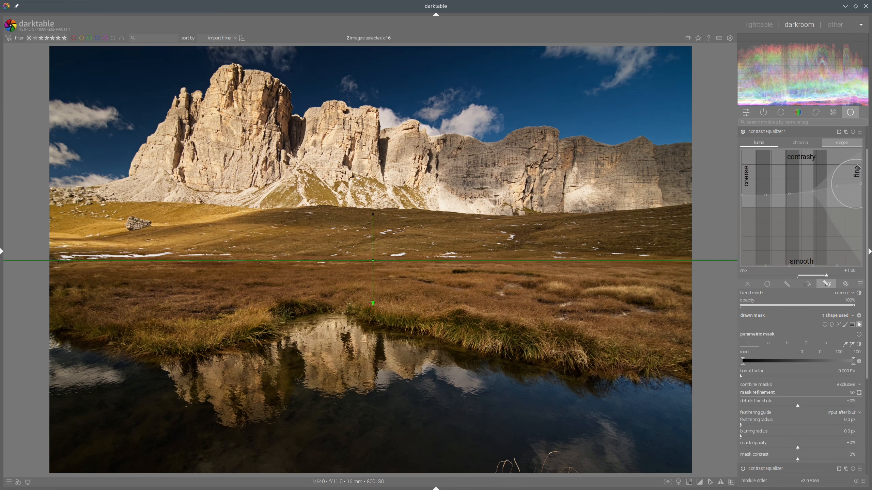
left_click(786, 131)
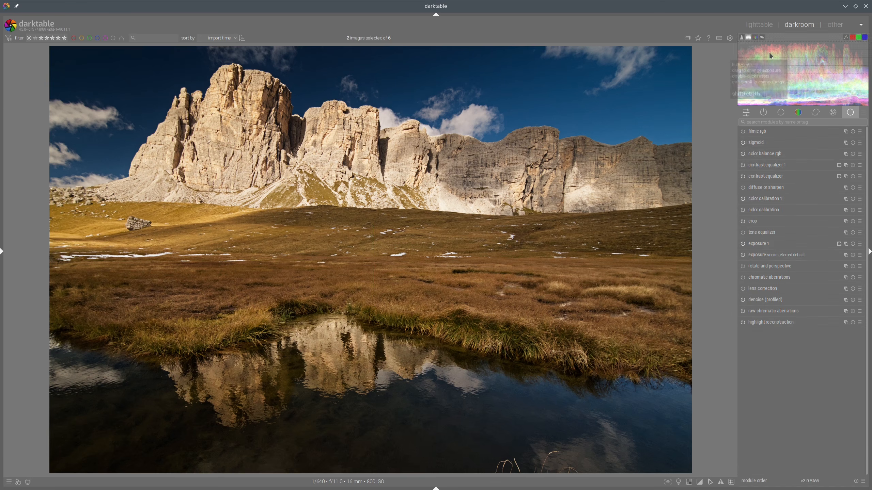
Step: Compare with the reference, then add a new color balance rgb instance that reuses the contrast equalizer 1 gradient as its drawn mask
left_click(760, 25)
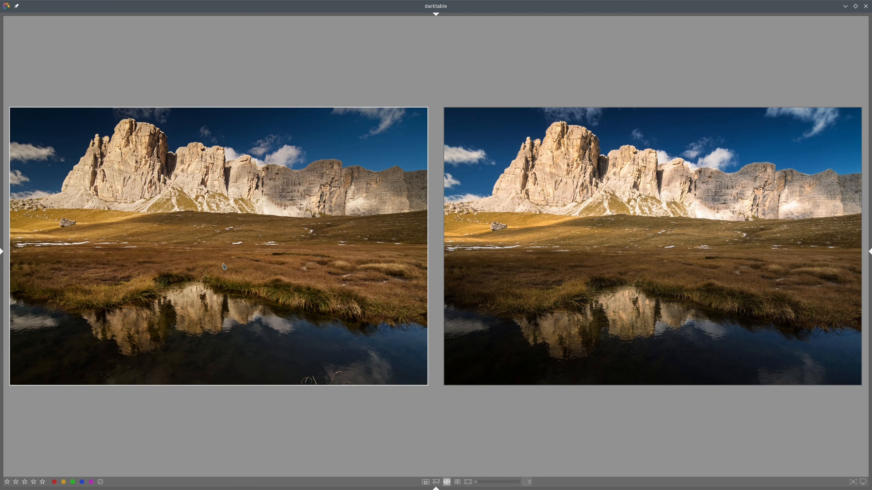
double_click(337, 174)
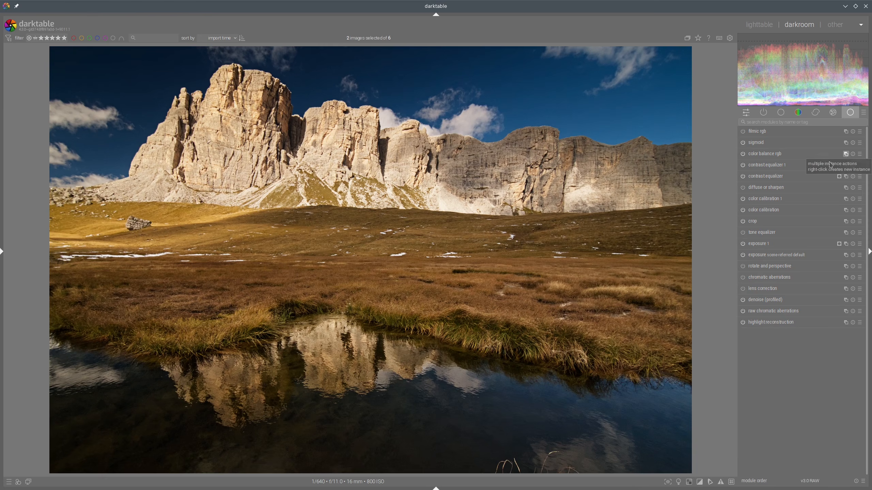
right_click(845, 155)
left_click(826, 352)
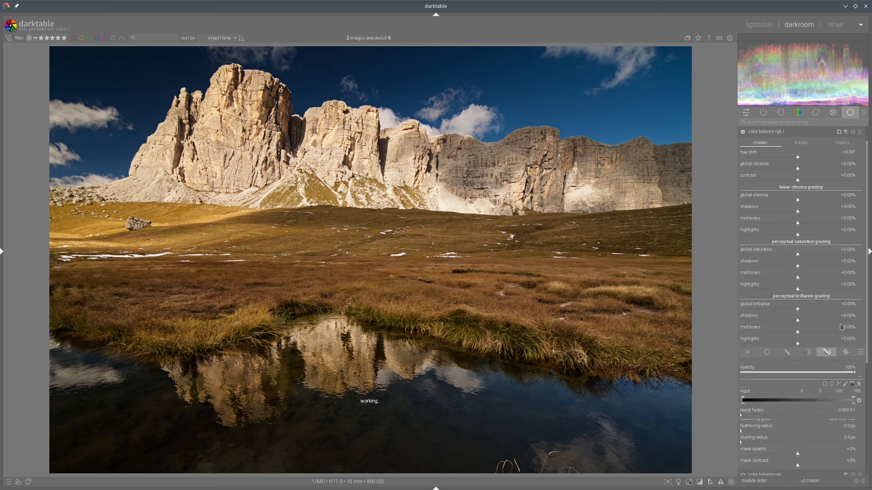
scroll(836, 342, "down", 5)
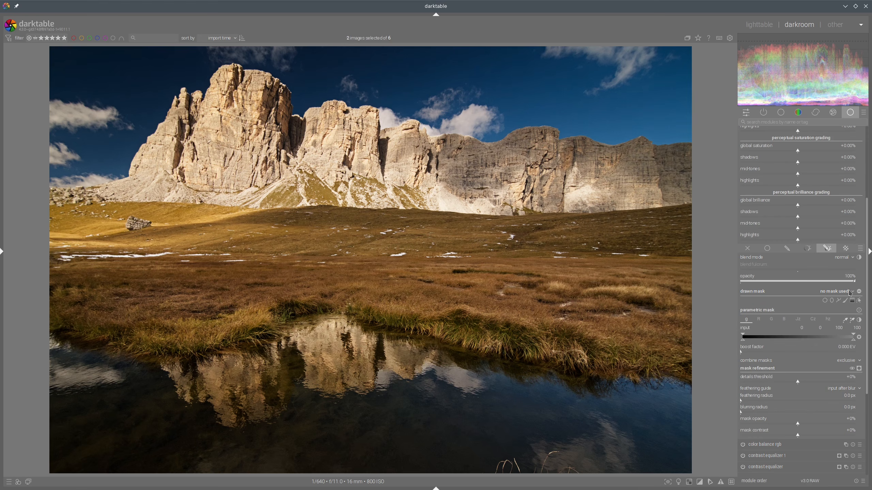
left_click(848, 293)
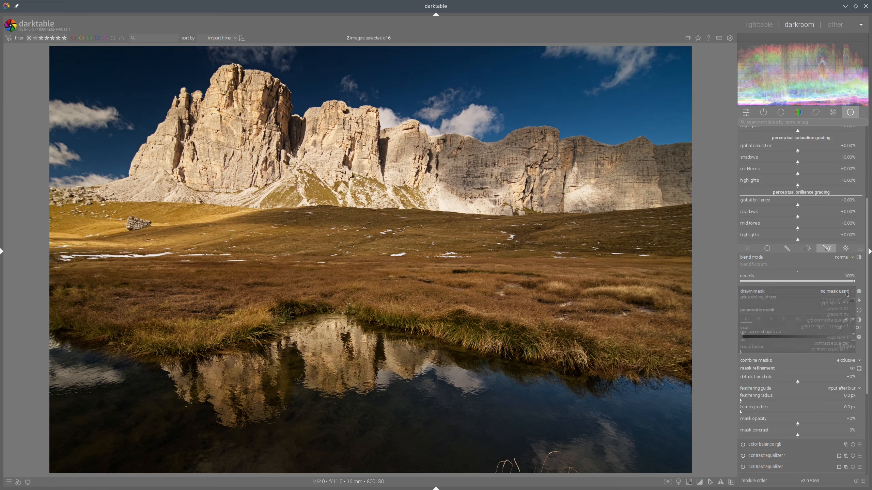
left_click(839, 350)
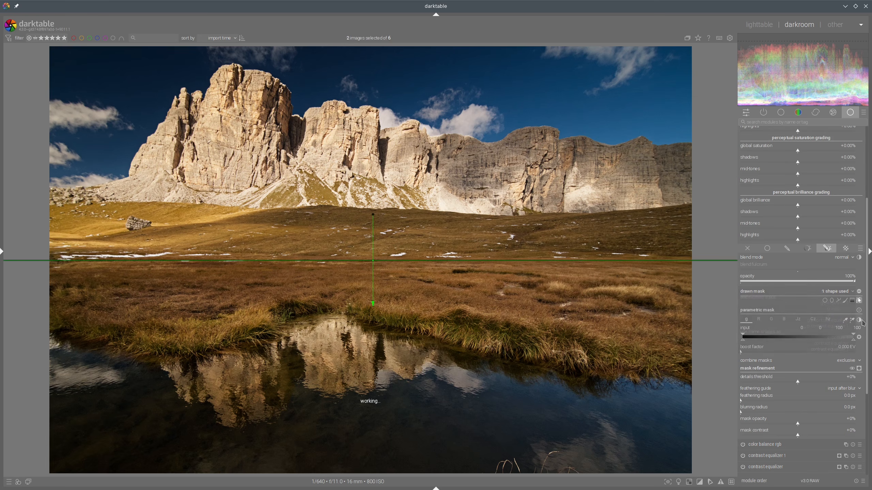
Step: Invert the new instance's gradient mask and lower its perceptual shadows brilliance to -18.84%
left_click(859, 369)
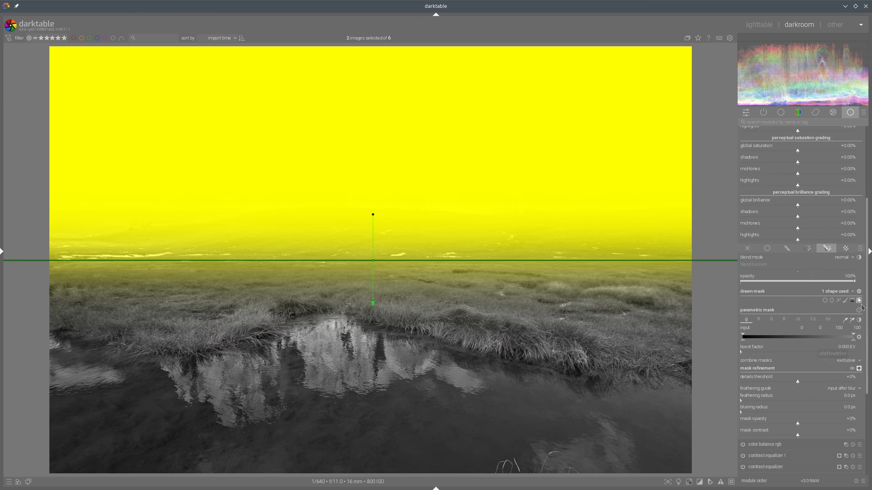
left_click(859, 291)
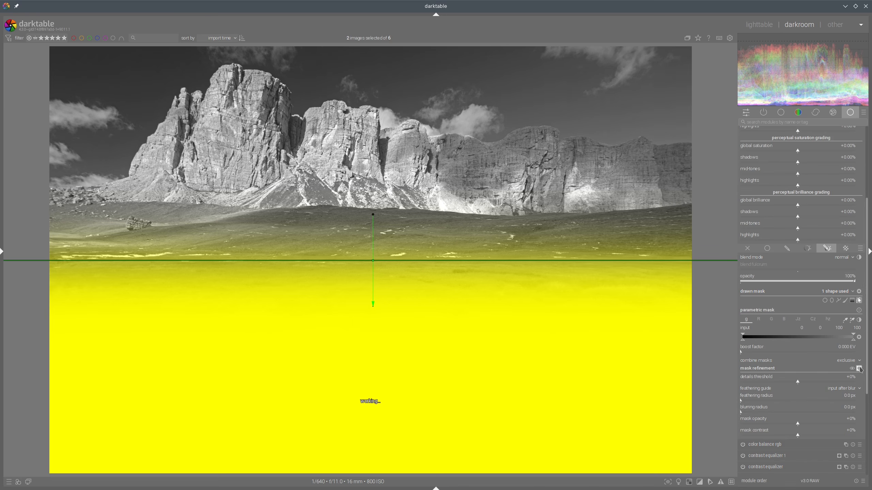
scroll(819, 198, "up", 4)
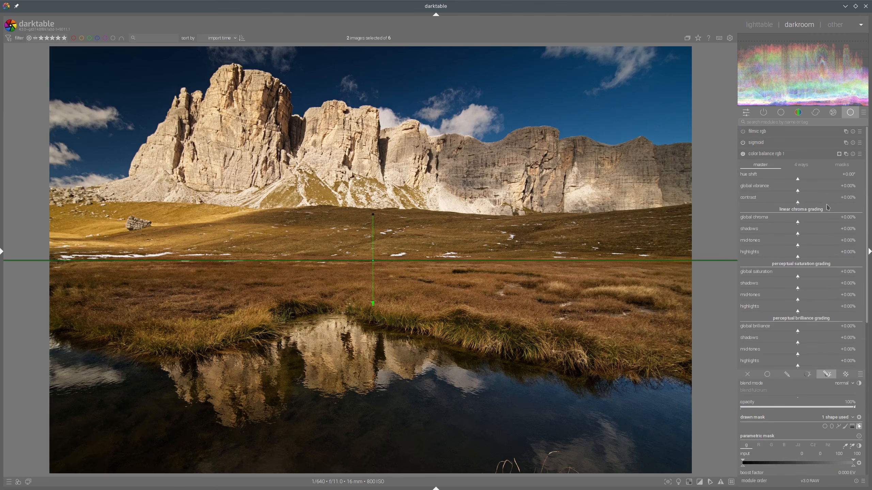
left_click(787, 344)
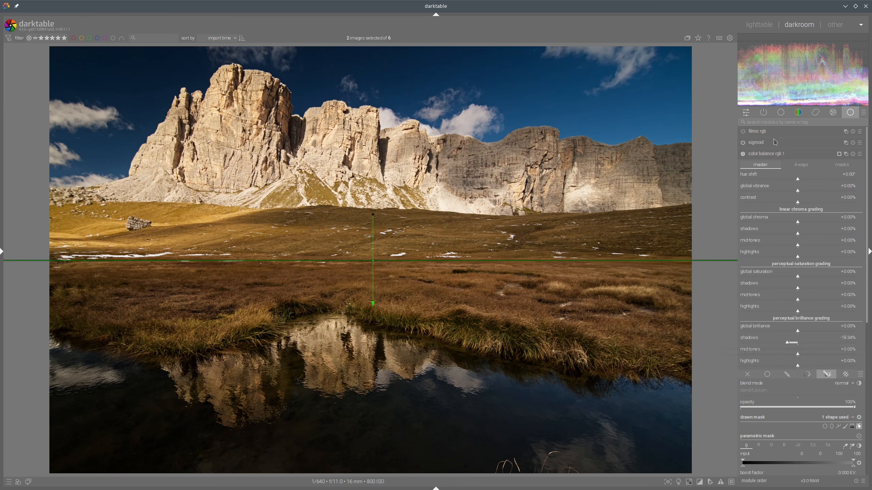
left_click(772, 154)
Step: Compare with the reference and set the instance's global brilliance to -12.43% and shadows brilliance to -13.61%
left_click(756, 25)
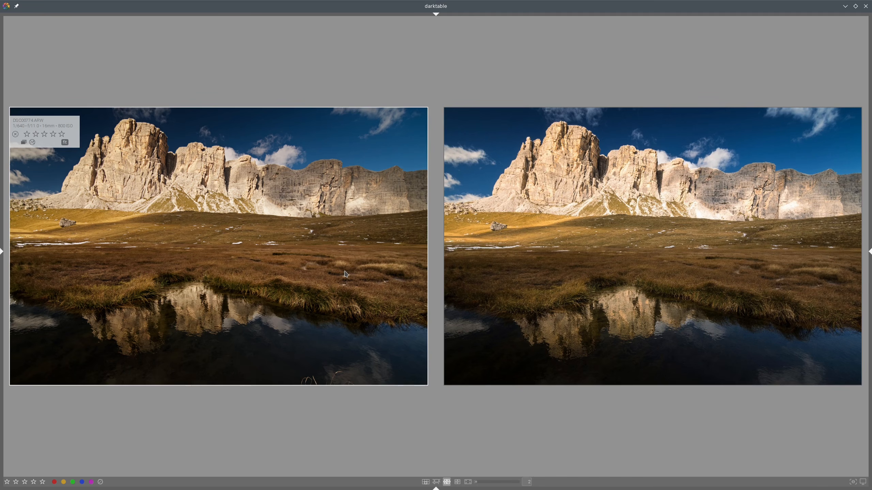
key("d")
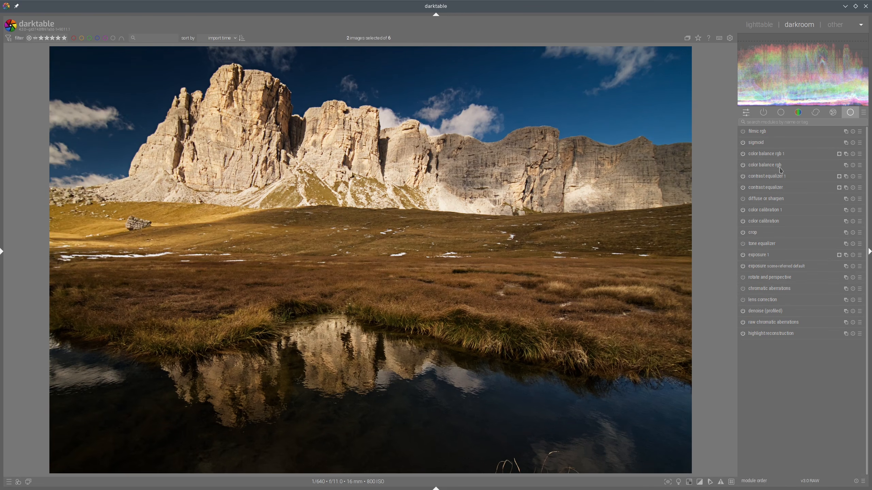
left_click(775, 153)
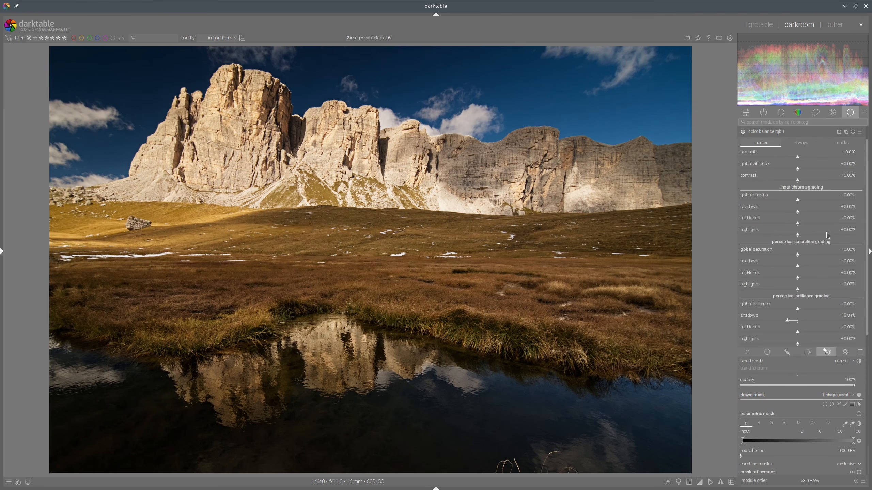
left_click(792, 309)
left_click(792, 321)
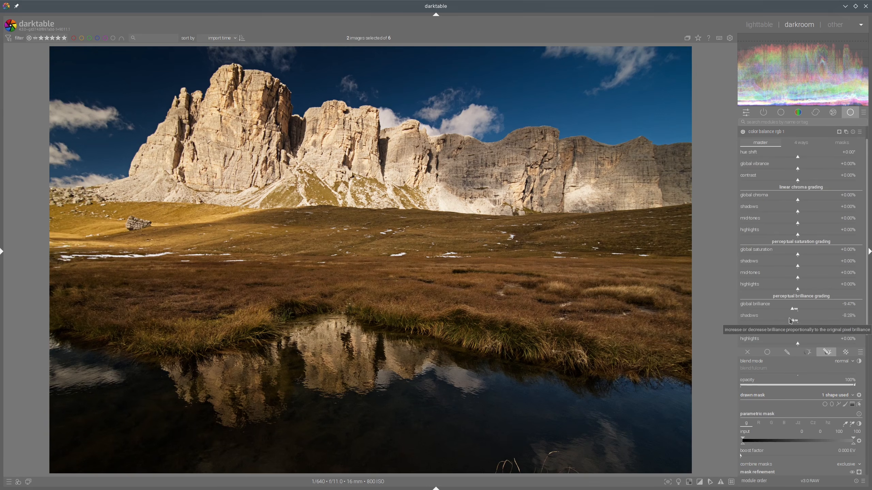
left_click(789, 320)
left_click(791, 310)
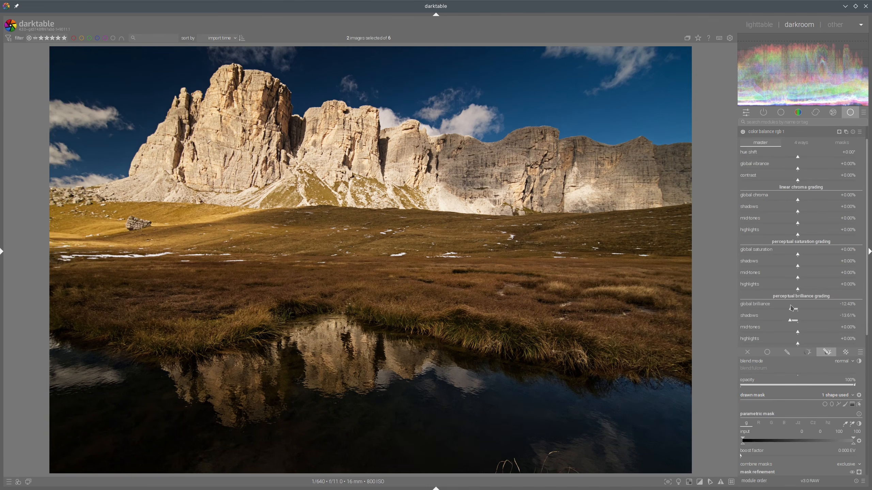
left_click(764, 132)
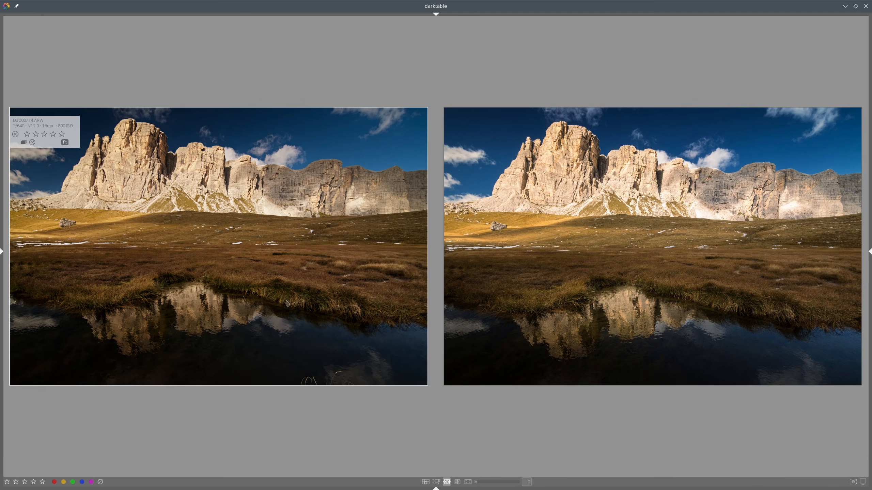
Step: Raise the masked color balance instance's highlights brilliance to +5.92% and compare again with the reference
double_click(369, 266)
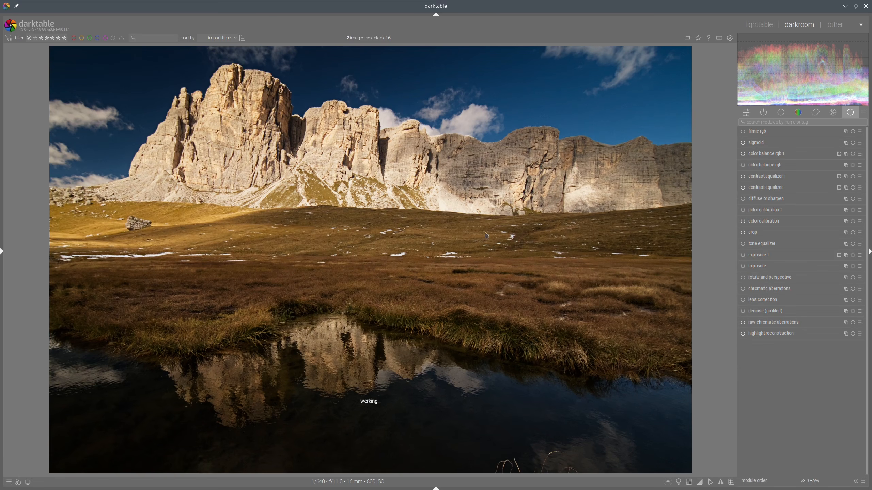
left_click(769, 154)
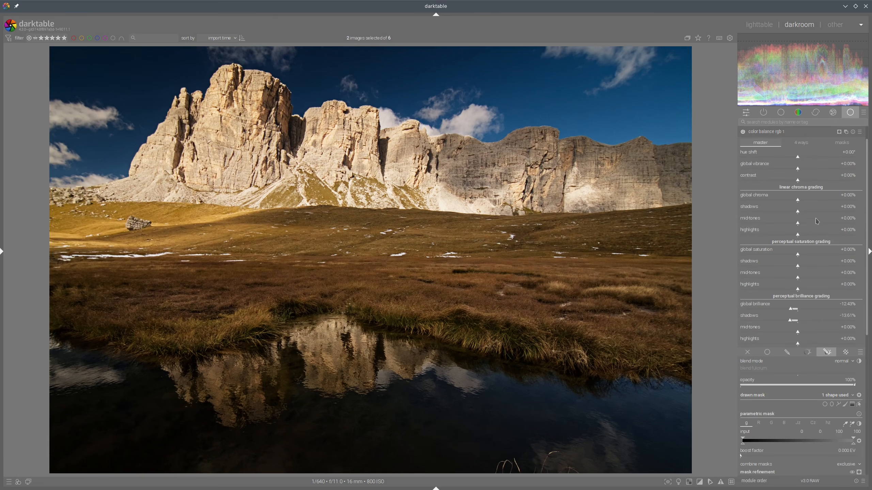
left_click(803, 345)
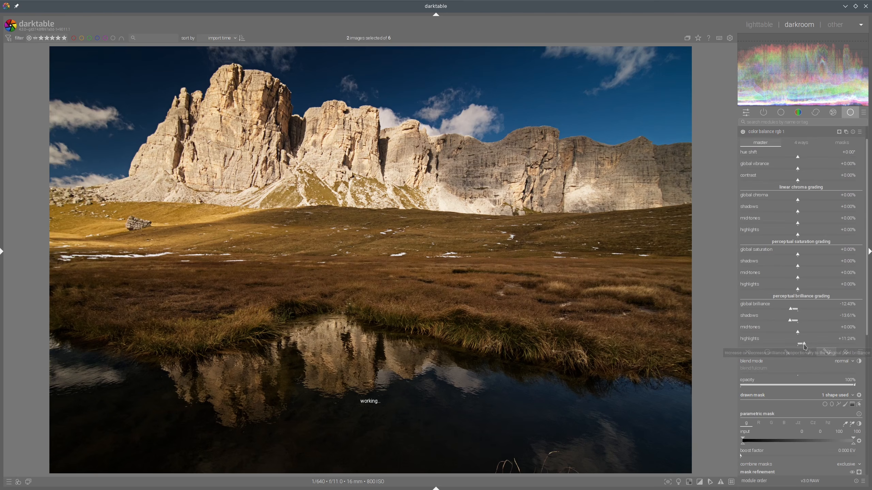
left_click(801, 342)
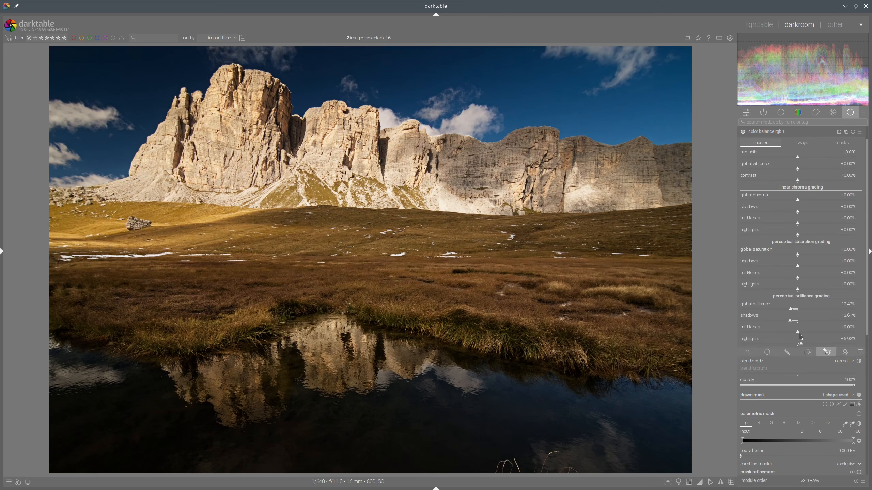
left_click(800, 331)
left_click(785, 133)
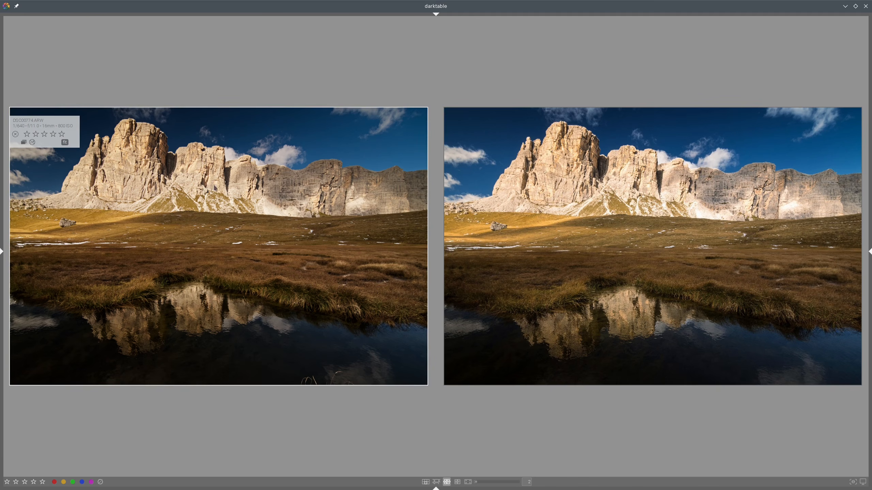
Step: Compare with the reference and move the tone equalizer up the pipeline, just above the color balance rgb instances
double_click(232, 182)
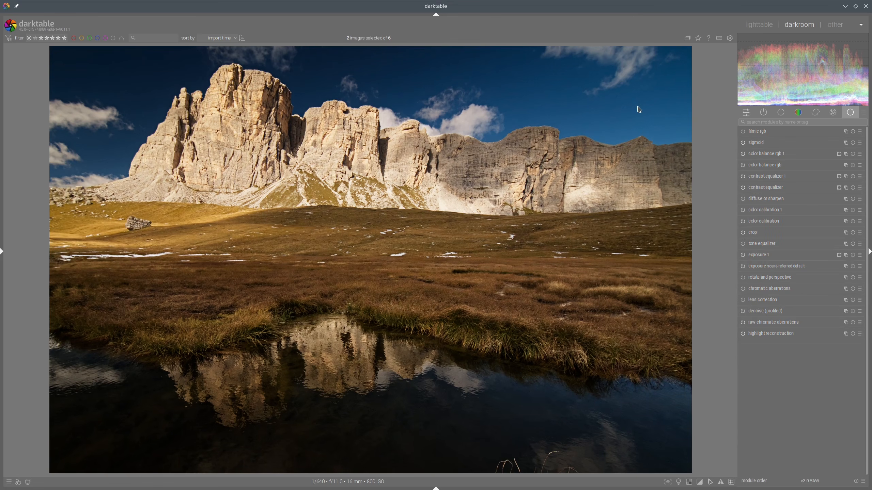
left_click(748, 26)
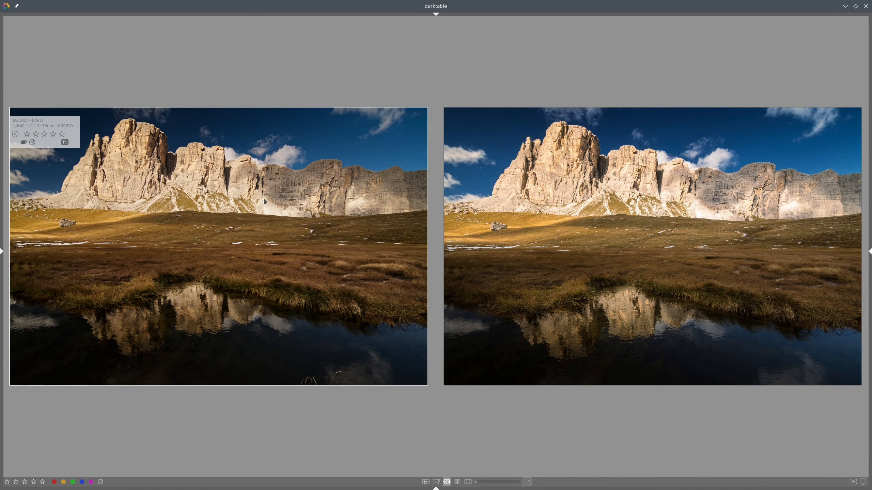
double_click(558, 196)
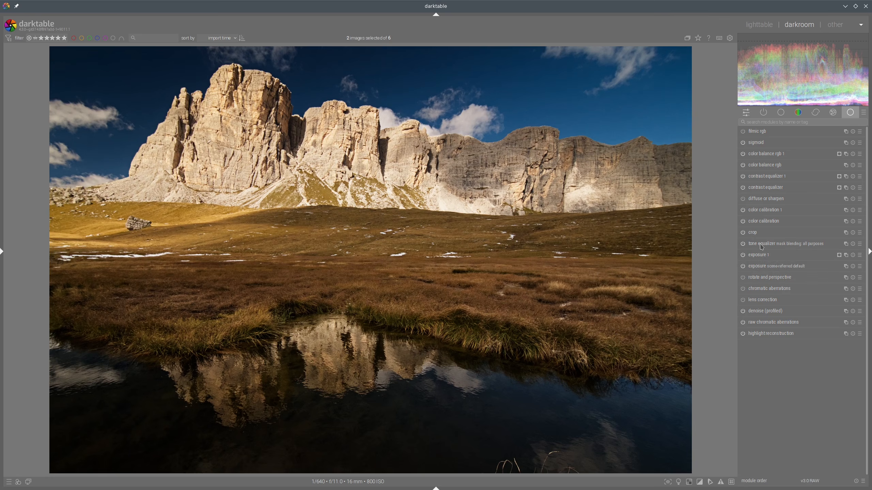
left_click_drag(761, 247, 766, 158)
left_click(766, 158)
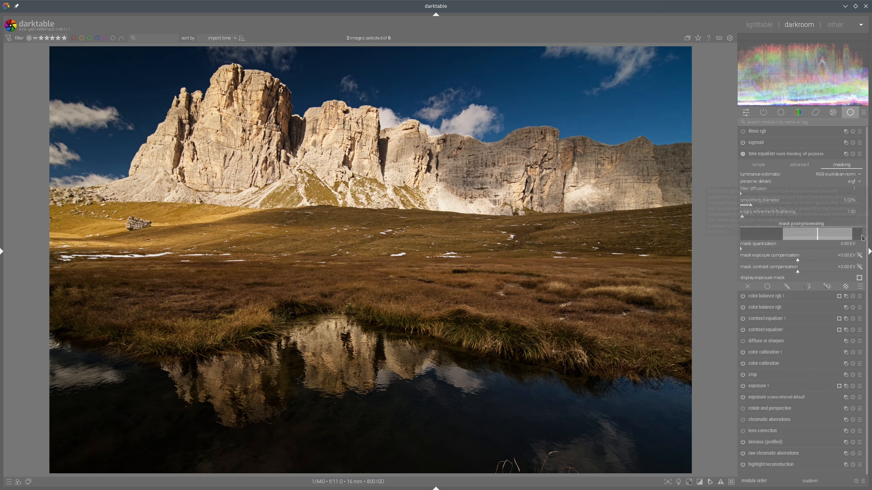
Step: Give the tone equalizer a drawn mask reusing the existing contrast equalizer gradient
left_click(827, 286)
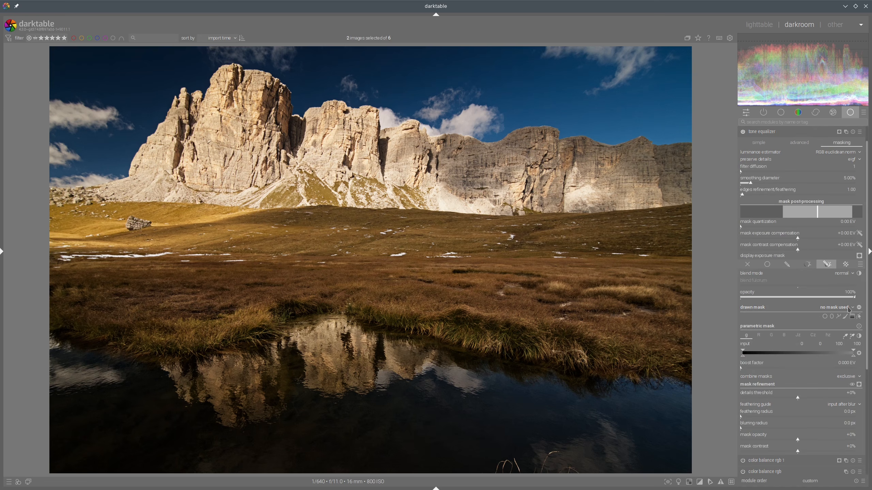
left_click(847, 307)
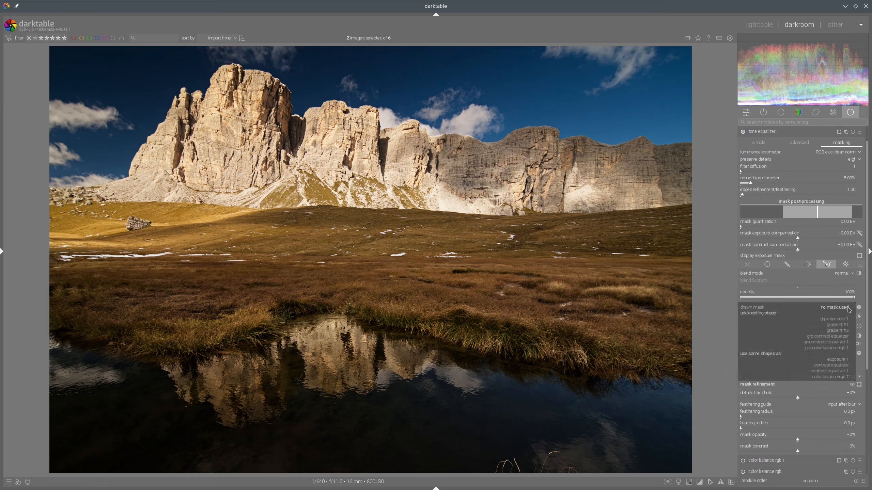
left_click(840, 366)
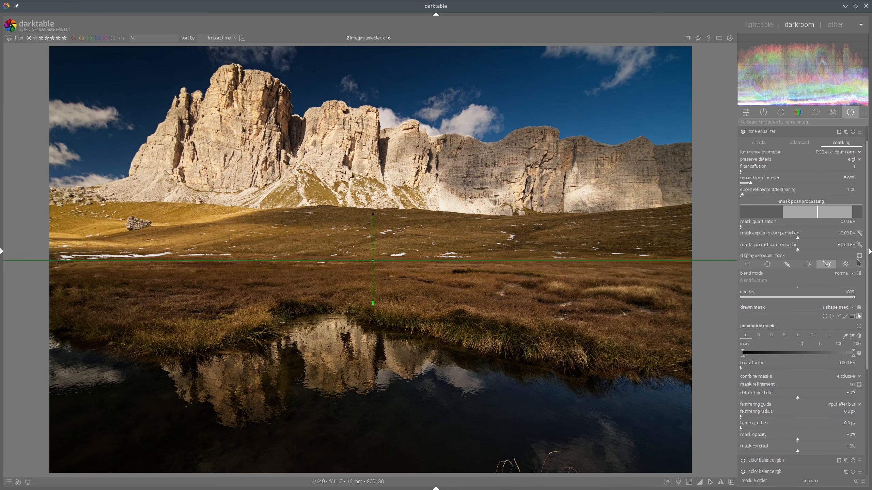
Step: Lower the tone equalizer's advanced curve toward the brightest exposure bands
scroll(851, 237, "up", 1)
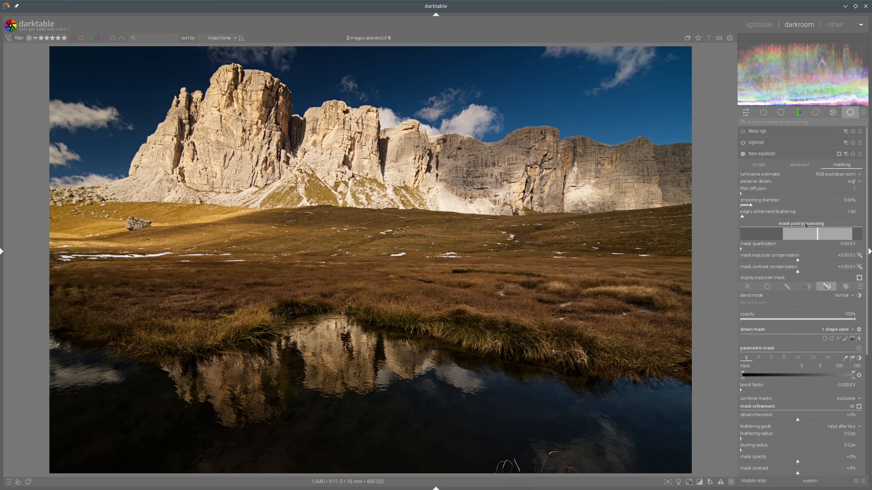
left_click(801, 167)
left_click(842, 165)
left_click(798, 165)
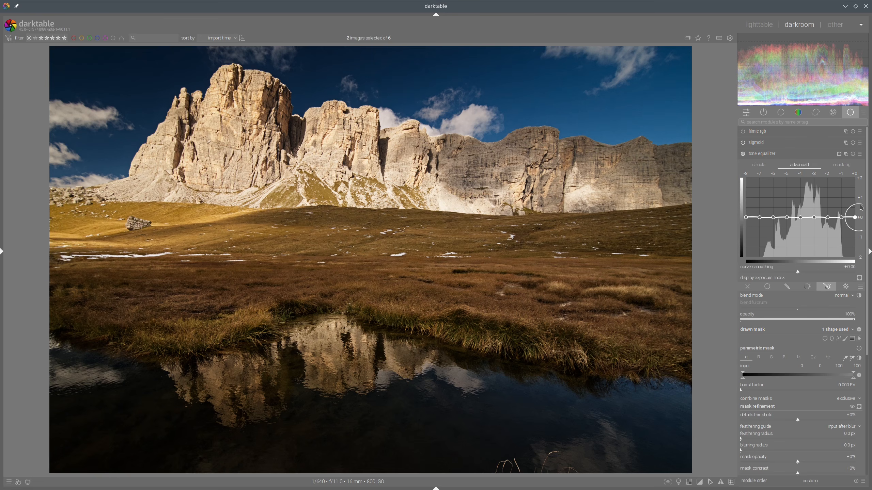
left_click_drag(860, 208, 859, 217)
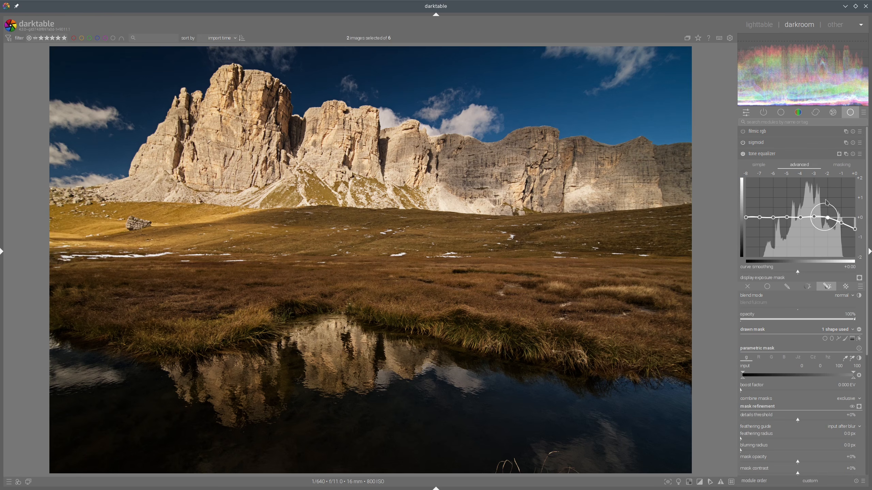
left_click_drag(812, 203, 808, 200)
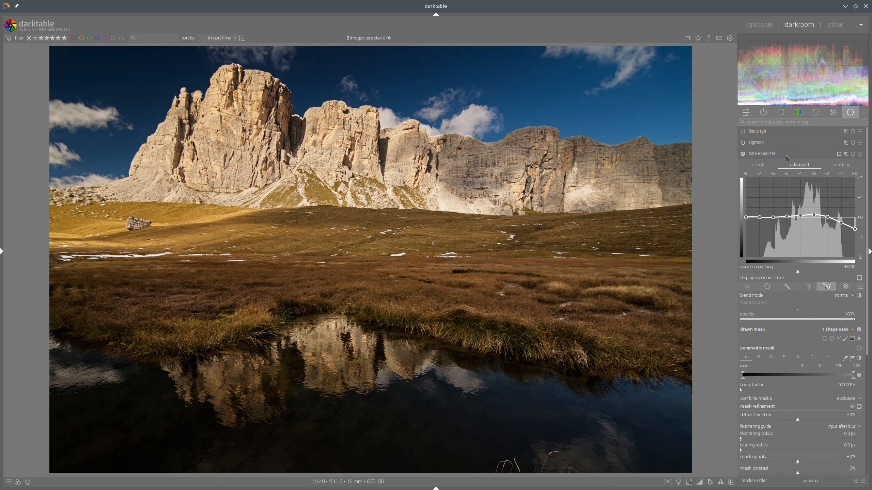
Step: Set the tone equalizer's mask exposure compensation to -1.73 EV and review the advanced curve
left_click(842, 167)
left_click(773, 260)
left_click(803, 164)
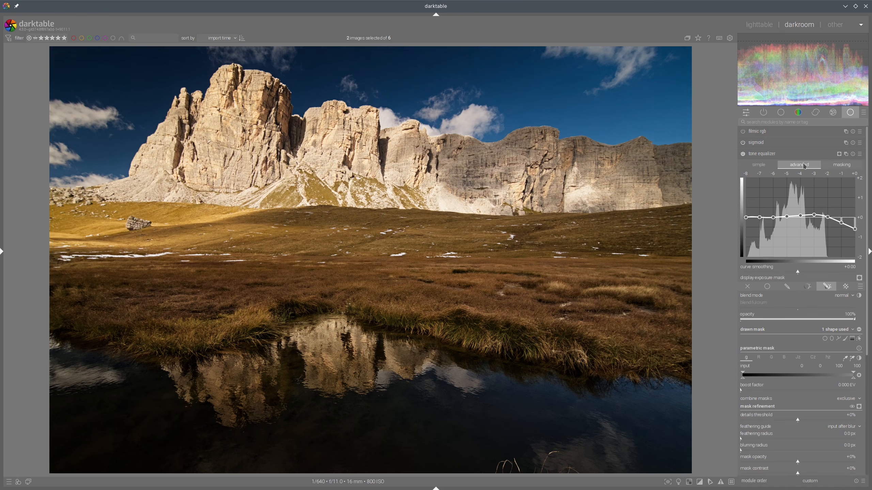
left_click(842, 165)
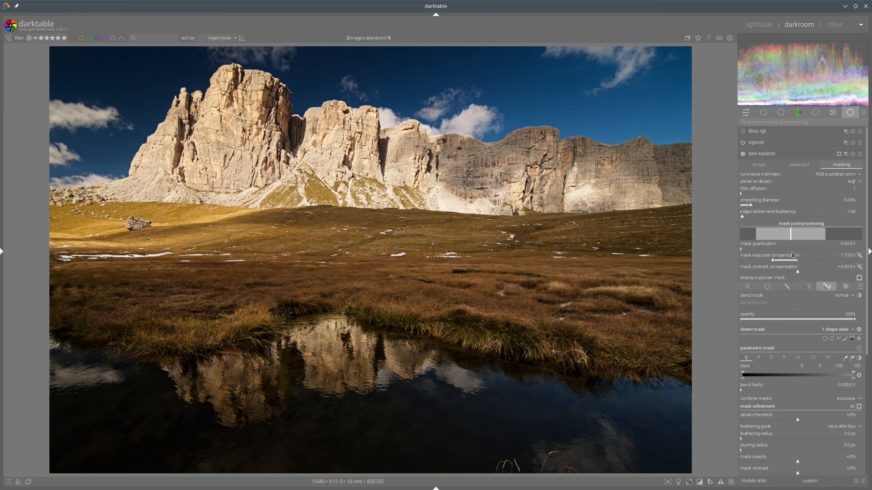
left_click(799, 164)
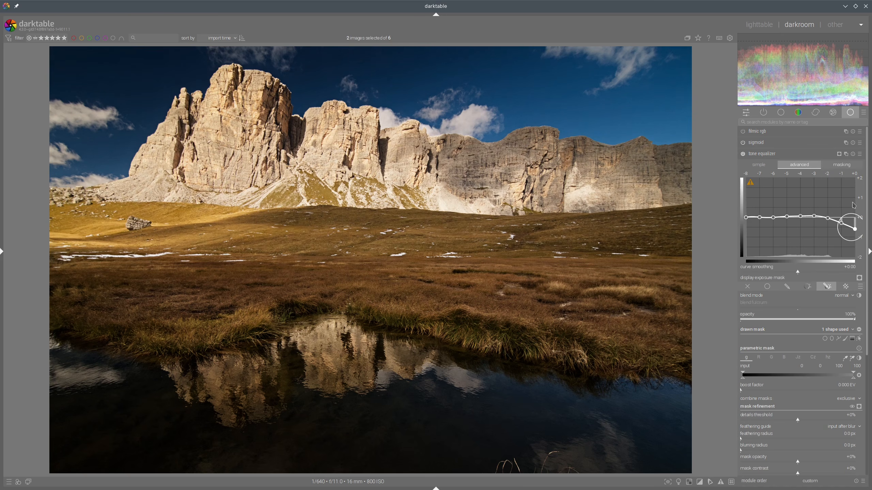
Step: Lower the brightest band of the tone equalizer's advanced curve further, then collapse the module
scroll(858, 209, "down", 4)
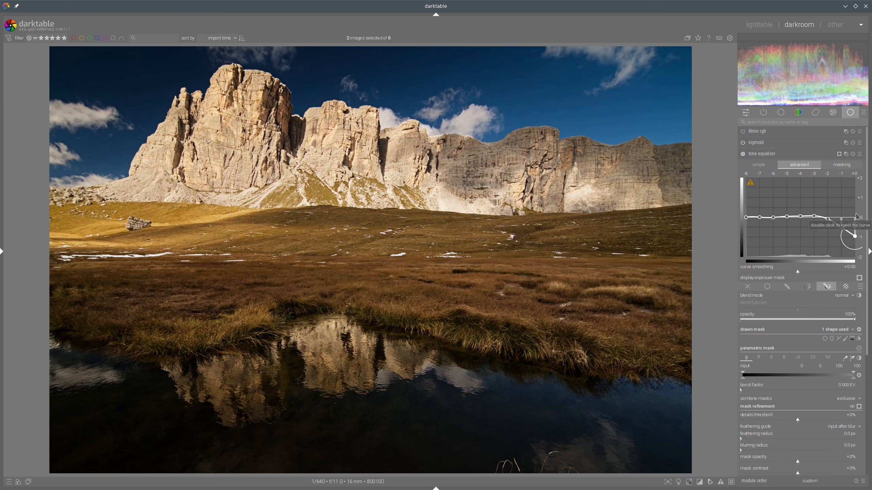
scroll(857, 218, "down", 2)
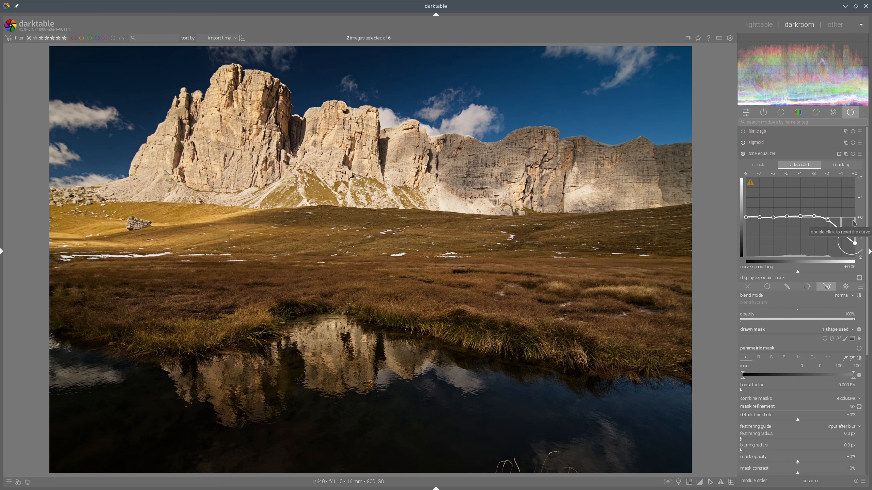
left_click(793, 154)
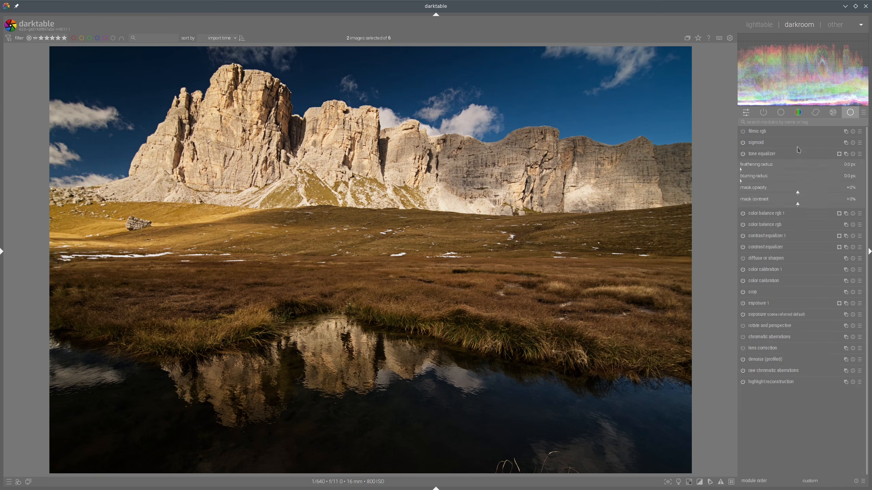
Step: Reopen the edited image after checking the reference and raise the sigmoid skew to +0.30
left_click(762, 27)
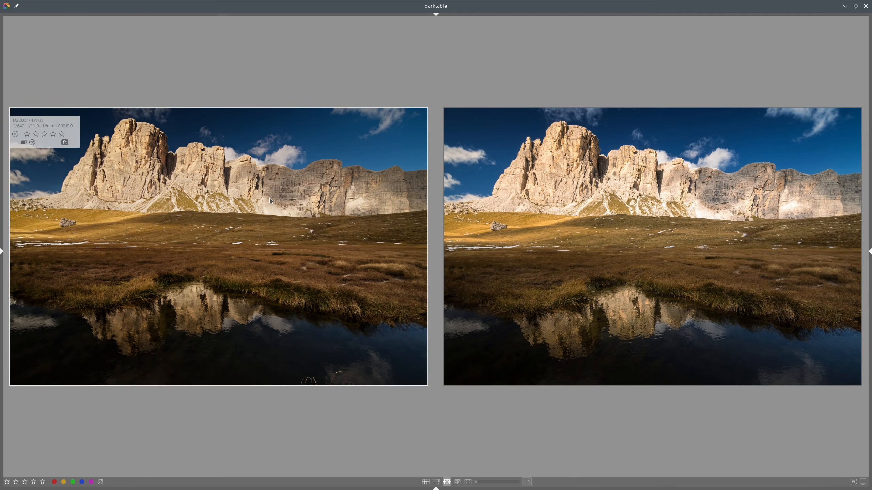
double_click(293, 190)
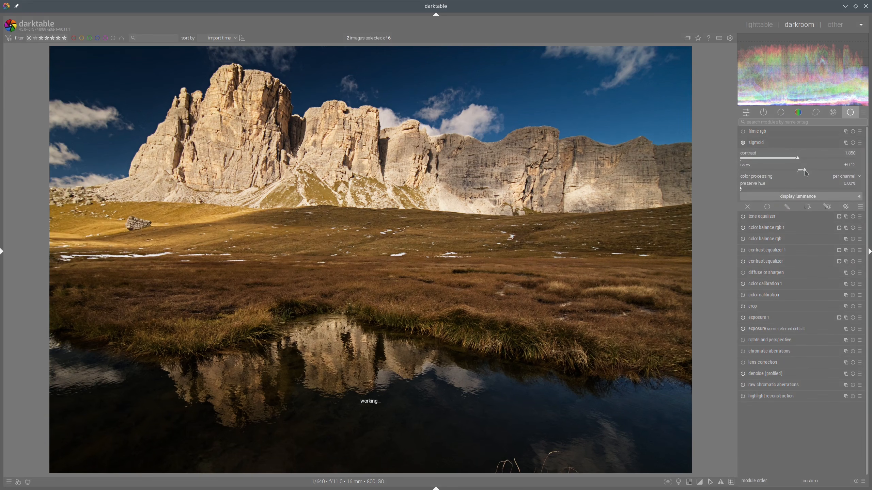
scroll(810, 173, "up", 5)
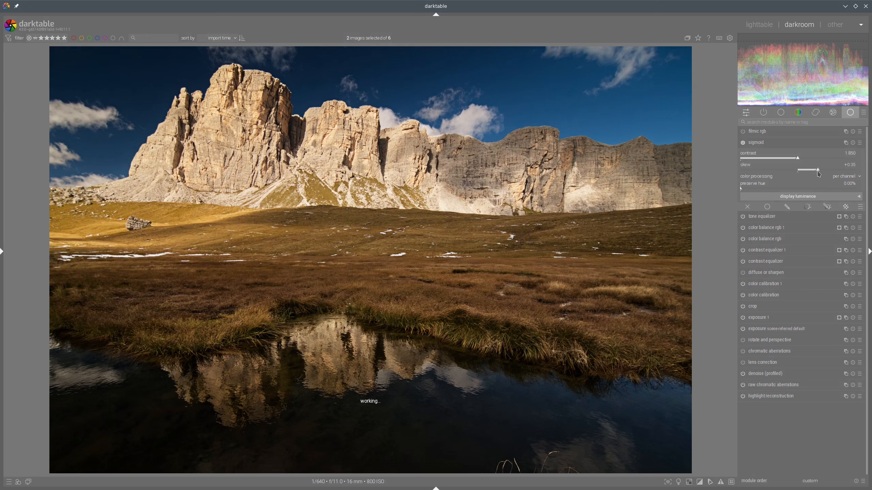
left_click(813, 172)
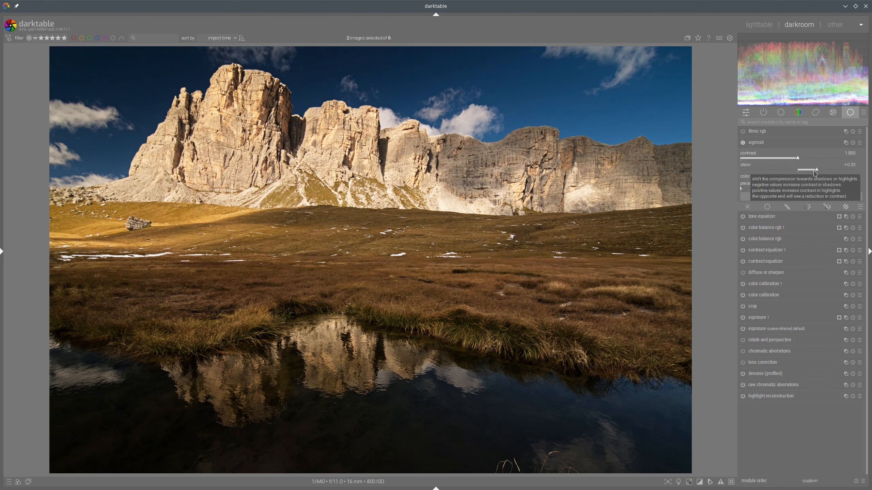
left_click(787, 142)
Step: Compare the raw image side by side with the reference JPEG, focusing on the grass and water areas
left_click(762, 23)
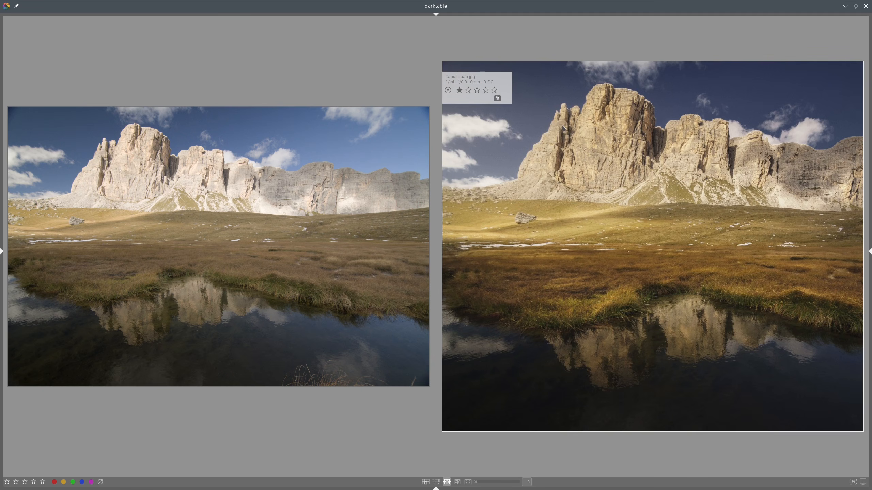
mouse_move(563, 129)
left_mouse_down()
mouse_move(596, 111)
mouse_move(814, 159)
mouse_move(845, 215)
mouse_move(687, 238)
mouse_move(506, 221)
mouse_move(457, 182)
mouse_move(606, 116)
left_mouse_up()
mouse_move(550, 266)
left_mouse_down()
mouse_move(769, 257)
mouse_move(830, 267)
mouse_move(830, 292)
mouse_move(668, 277)
mouse_move(496, 303)
mouse_move(534, 260)
mouse_move(558, 265)
left_mouse_up()
mouse_move(519, 295)
left_mouse_down()
mouse_move(508, 313)
mouse_move(601, 290)
mouse_move(710, 280)
mouse_move(826, 294)
mouse_move(866, 310)
mouse_move(867, 351)
mouse_move(850, 408)
mouse_move(815, 429)
mouse_move(477, 416)
mouse_move(448, 373)
mouse_move(481, 304)
left_mouse_up()
key("shift+super+F11")
mouse_move(517, 197)
left_mouse_down()
mouse_move(622, 195)
mouse_move(820, 215)
mouse_move(627, 243)
mouse_move(508, 209)
mouse_move(551, 189)
left_mouse_up()
mouse_move(480, 260)
left_mouse_down()
mouse_move(570, 253)
mouse_move(851, 262)
mouse_move(859, 313)
mouse_move(487, 260)
left_mouse_up()
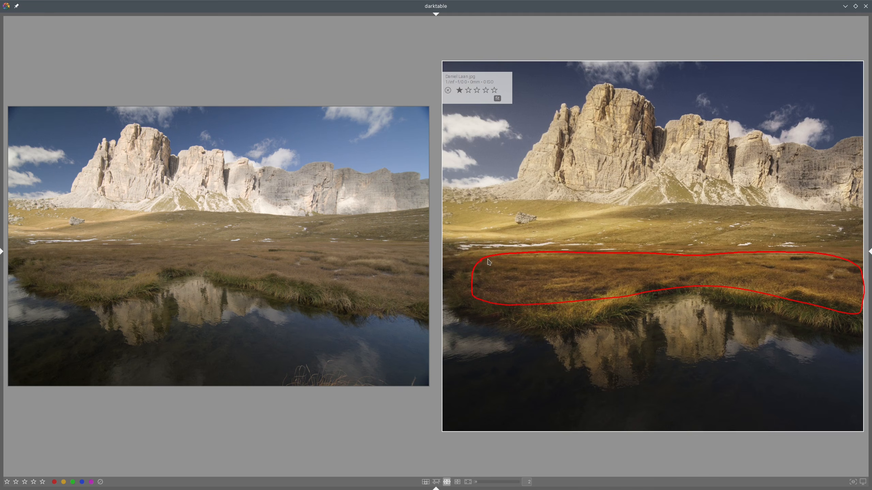
key("shift+super+F11")
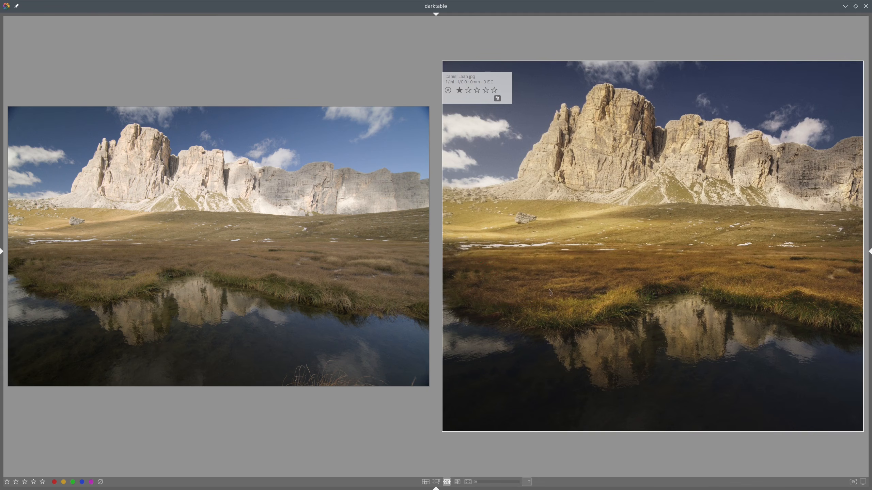
mouse_move(548, 306)
left_mouse_down()
mouse_move(661, 288)
mouse_move(834, 299)
mouse_move(852, 369)
mouse_move(821, 413)
mouse_move(609, 416)
mouse_move(476, 378)
mouse_move(570, 323)
left_mouse_up()
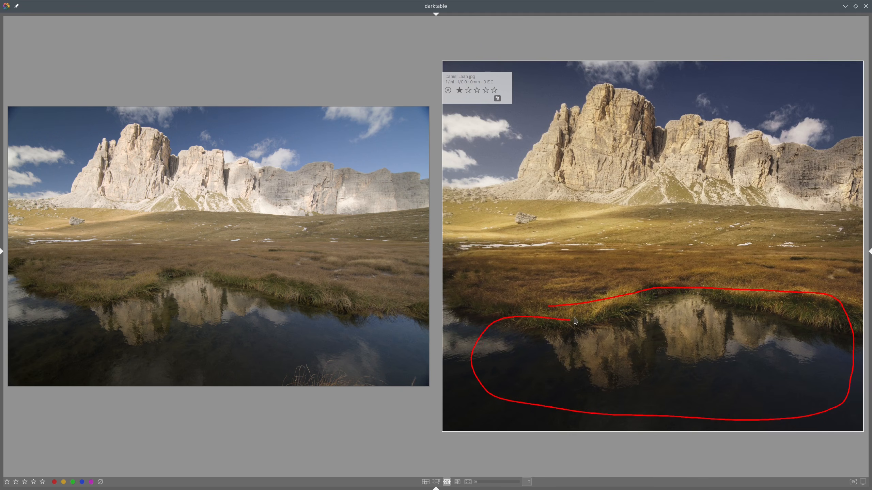
key("shift+super+F11")
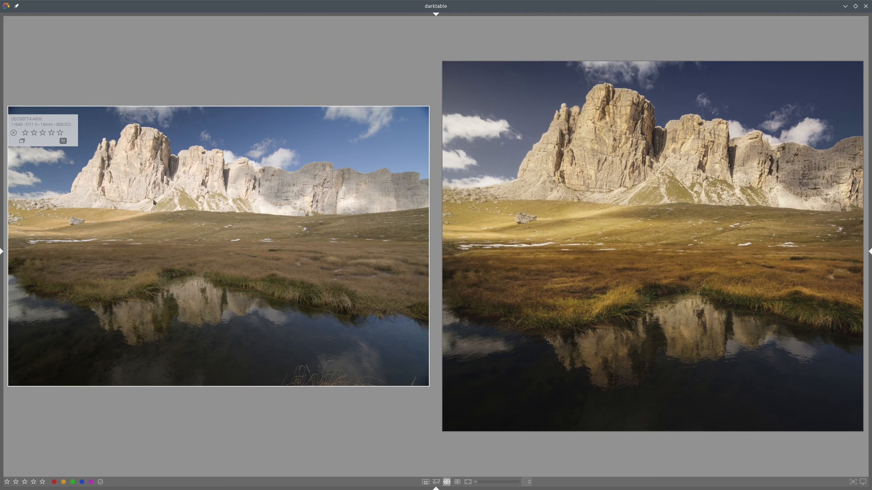
Step: Open the unedited raw copy and crop it roughly square, trimming about 27% right, 4% bottom and 2% left
double_click(558, 228)
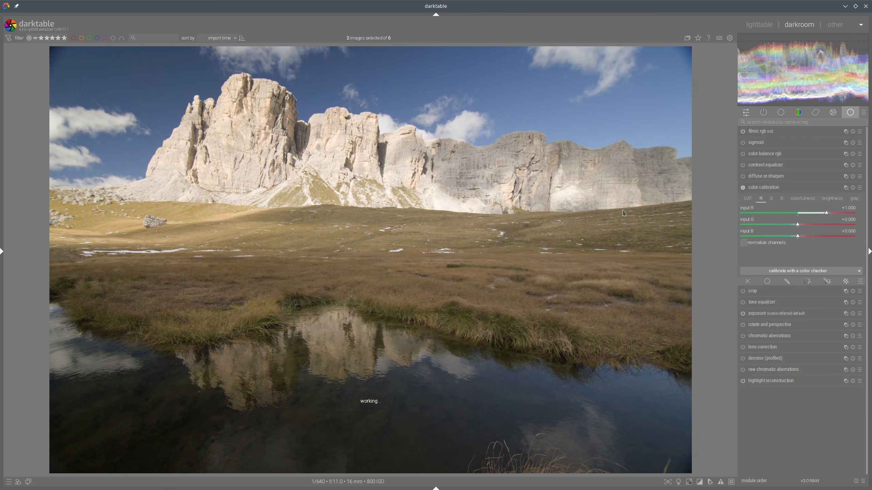
left_click(742, 200)
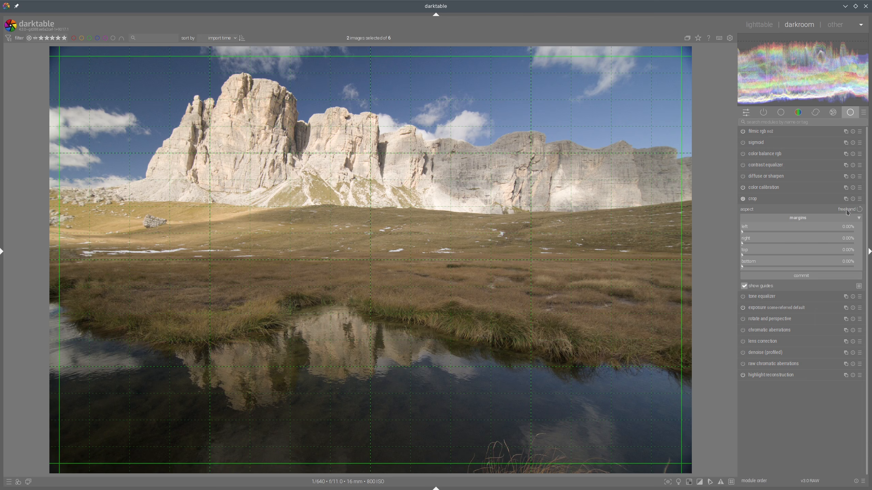
left_click_drag(686, 200, 511, 200)
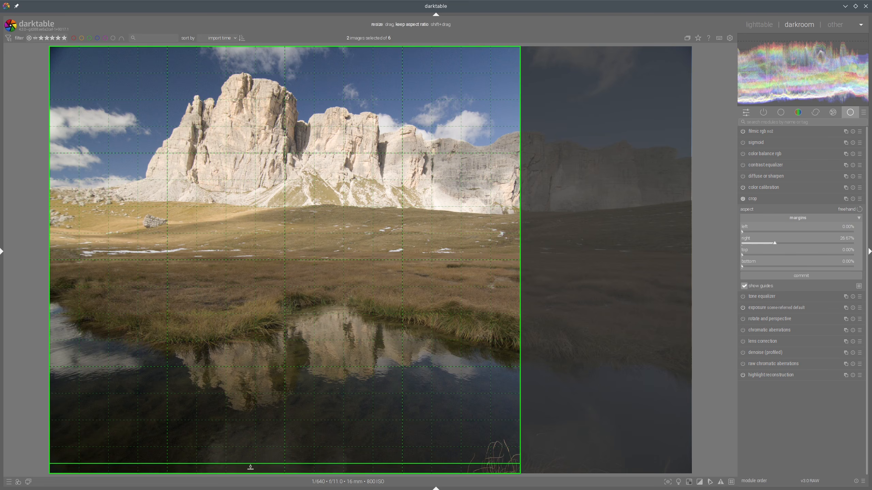
left_click_drag(250, 467, 261, 450)
left_click_drag(54, 233, 64, 233)
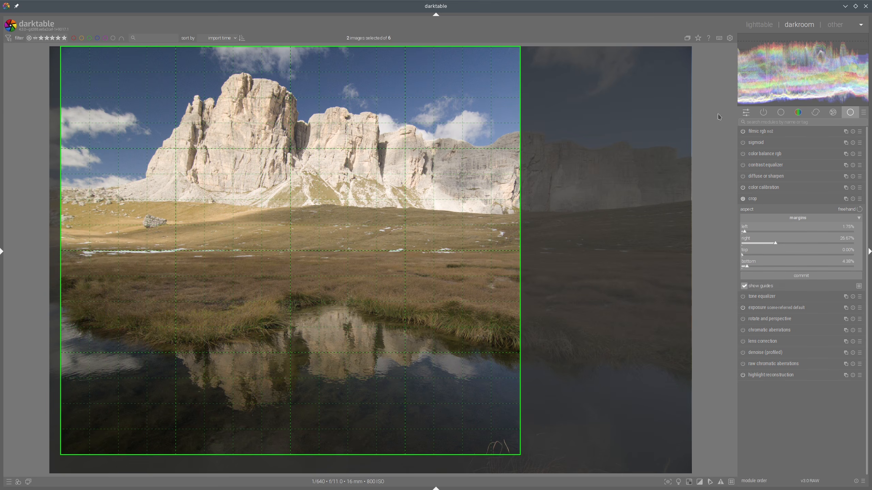
left_click(767, 200)
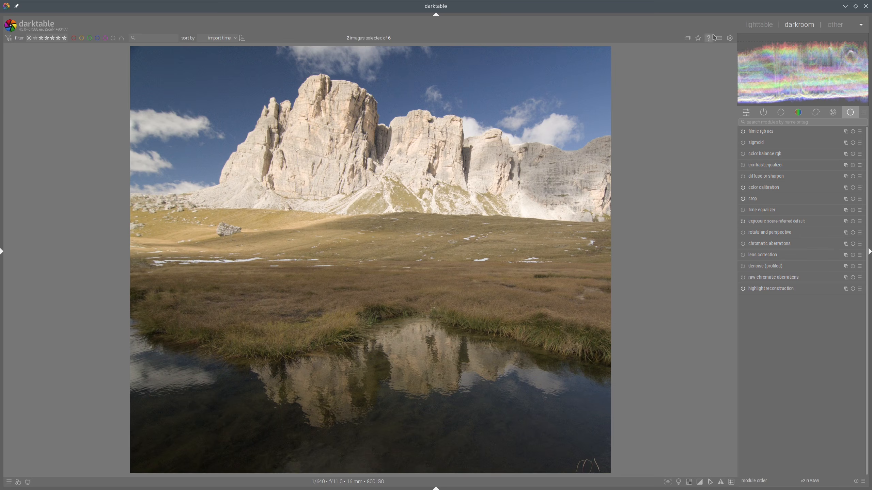
Step: Reopen the cropped raw, add a new exposure instance and place a drawn gradient mask along the horizon
left_click(759, 25)
left_click(760, 22)
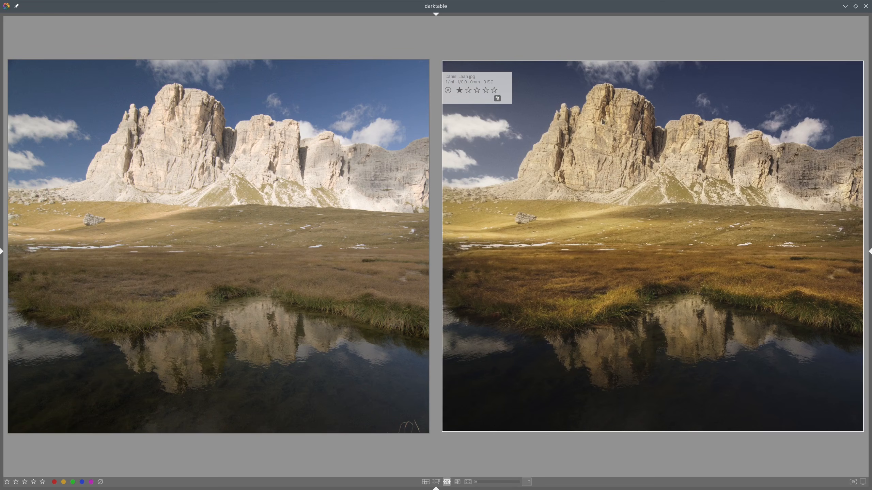
double_click(251, 169)
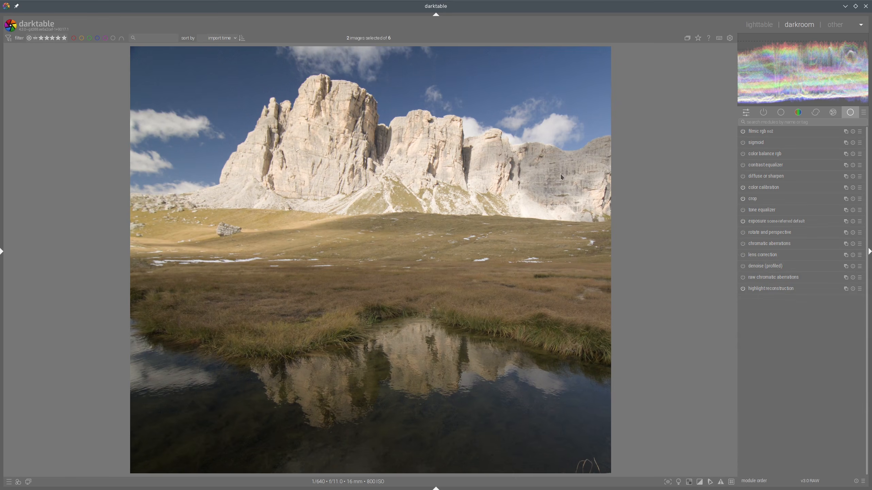
right_click(845, 221)
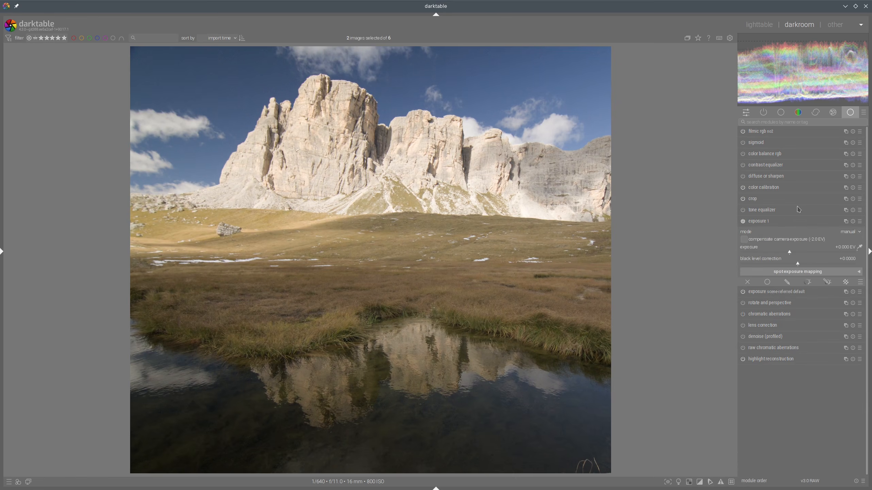
left_click(826, 282)
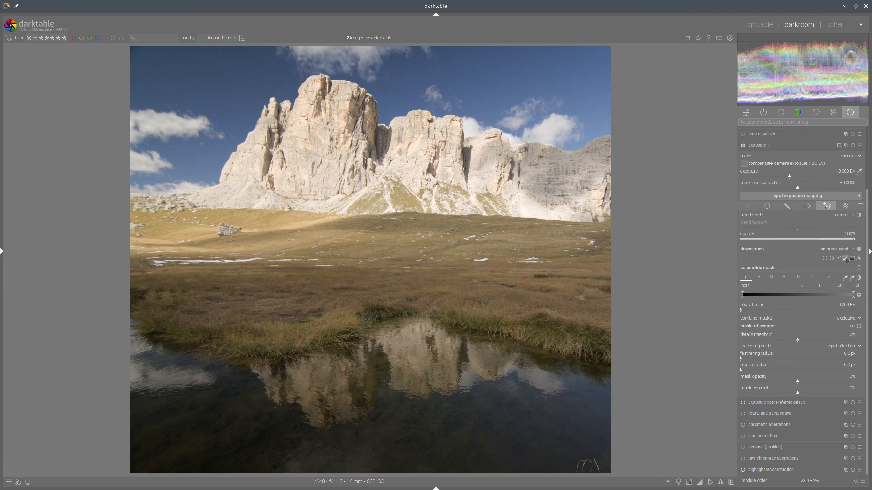
left_click(853, 258)
left_click(346, 220)
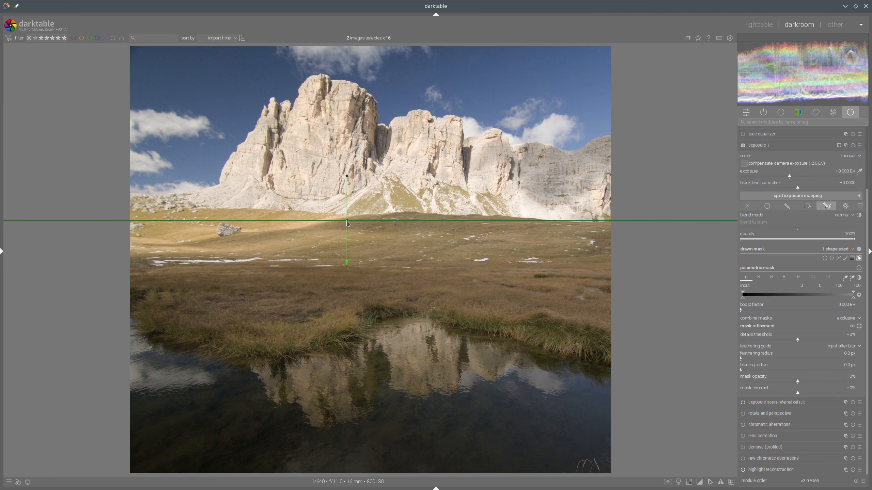
Step: Adjust the gradient mask's compression and curvature so it follows the horizon line
scroll(347, 221, "up", 5)
scroll(346, 221, "down", 2)
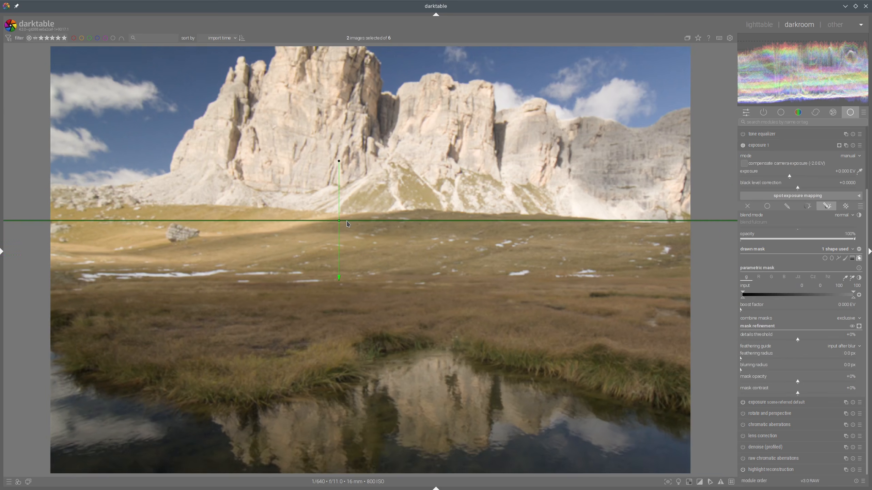
scroll(347, 222, "down", 1)
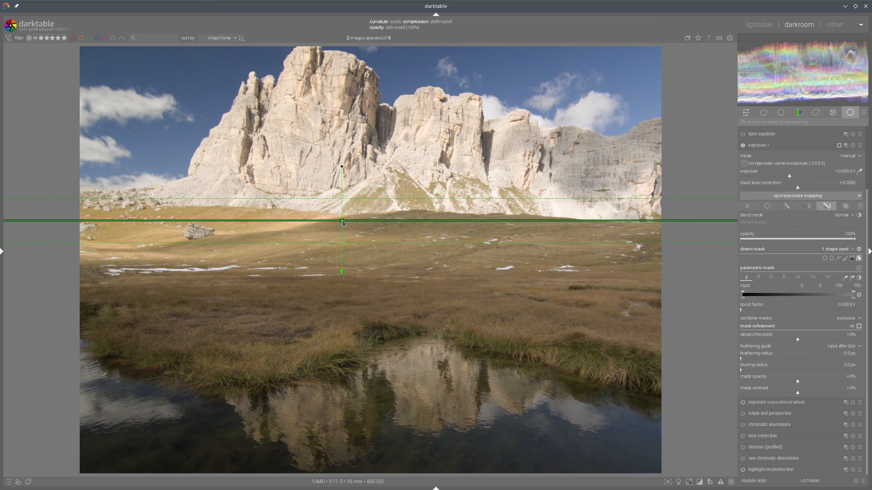
scroll(342, 222, "down", 1, "ctrl")
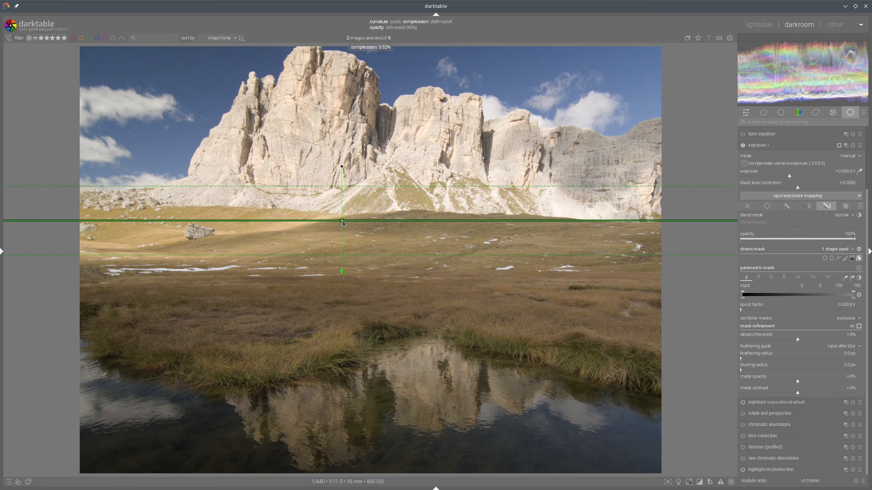
scroll(342, 222, "down", 4, "ctrl")
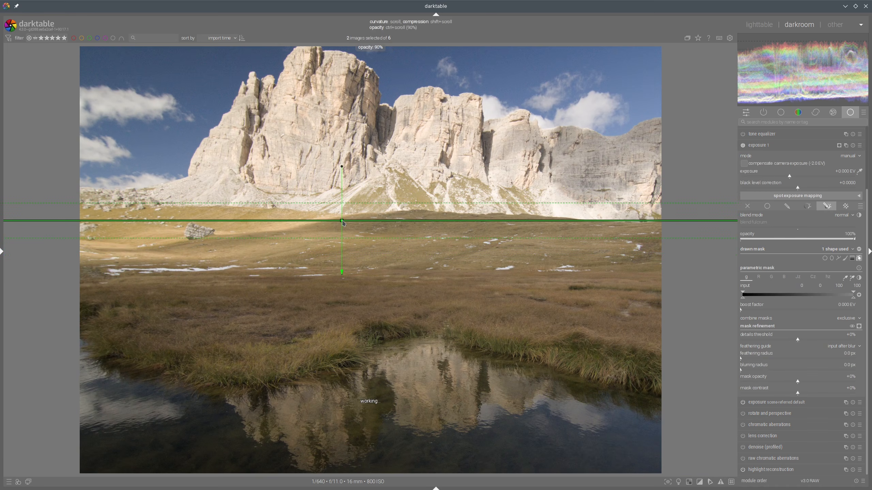
scroll(342, 222, "up", 5, "ctrl")
scroll(343, 222, "up", 6)
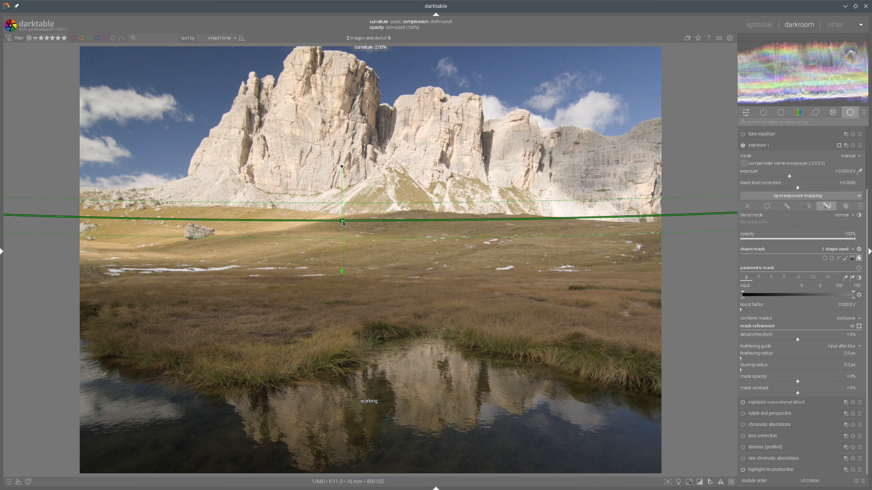
left_click_drag(342, 167, 344, 167)
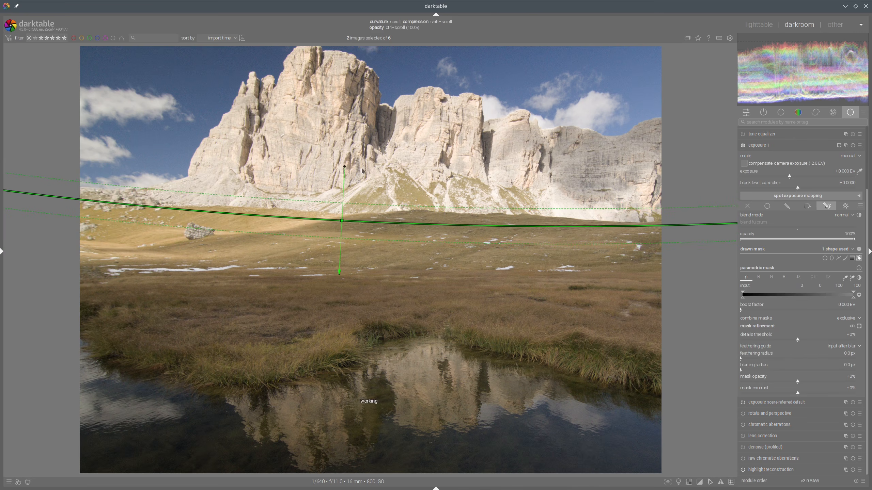
Step: Set the mask feathering radius to 39.2 px and the exposure instance to -1.136 EV
left_click(758, 359)
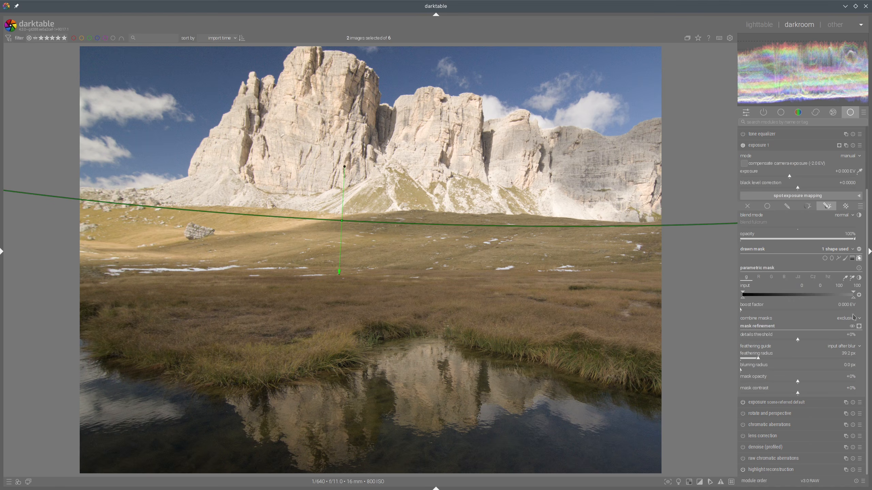
left_click(859, 326)
left_click(859, 327)
left_click_drag(784, 177, 776, 176)
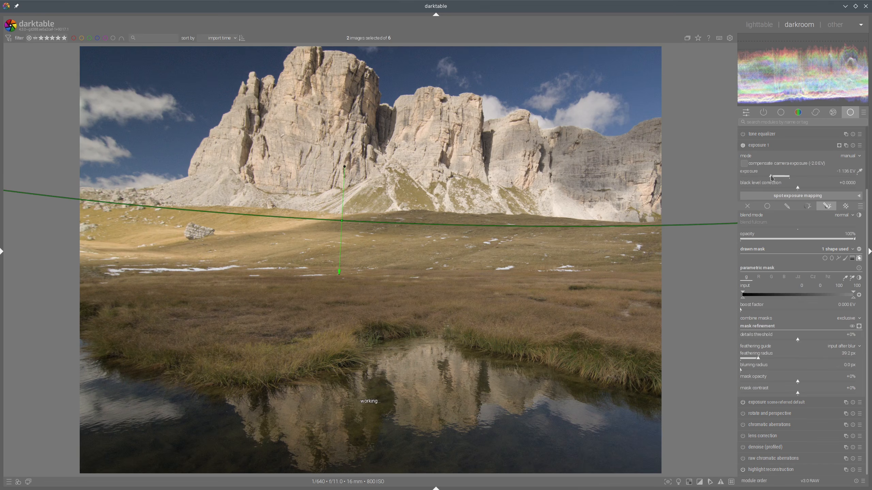
left_click(779, 146)
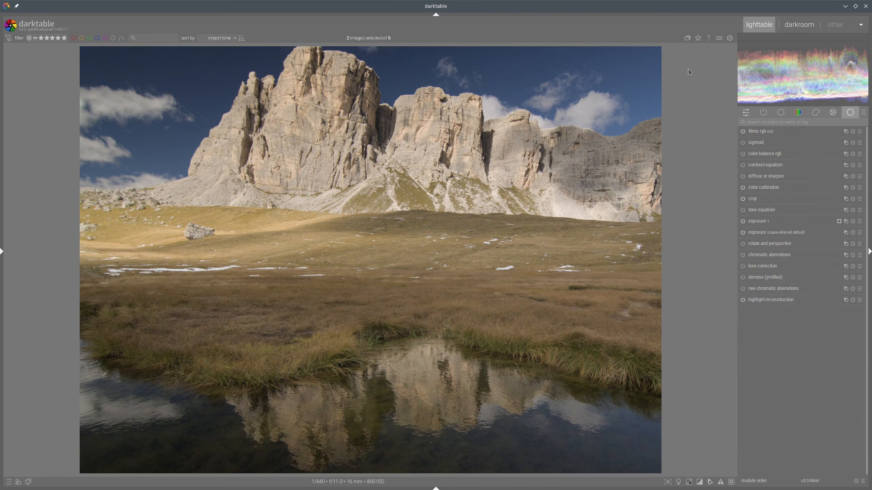
Step: Check against the reference, then sample the image with color calibration's illuminant picker to set white balance
left_click(759, 25)
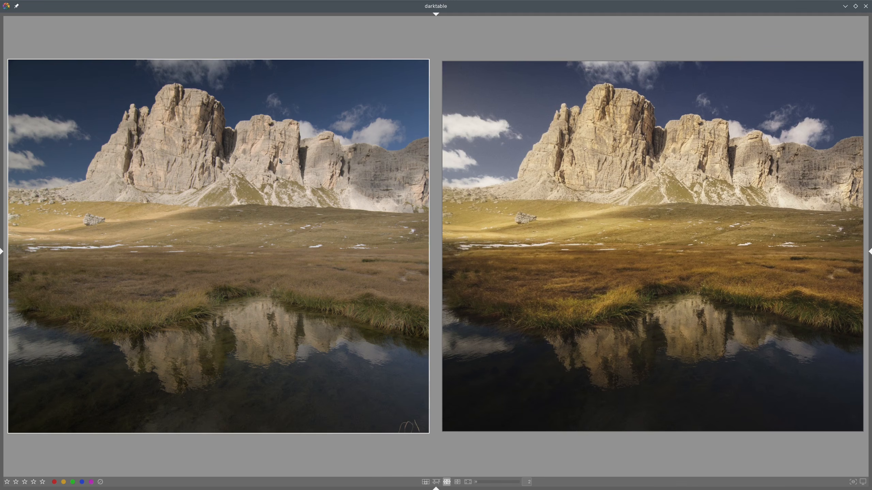
double_click(389, 148)
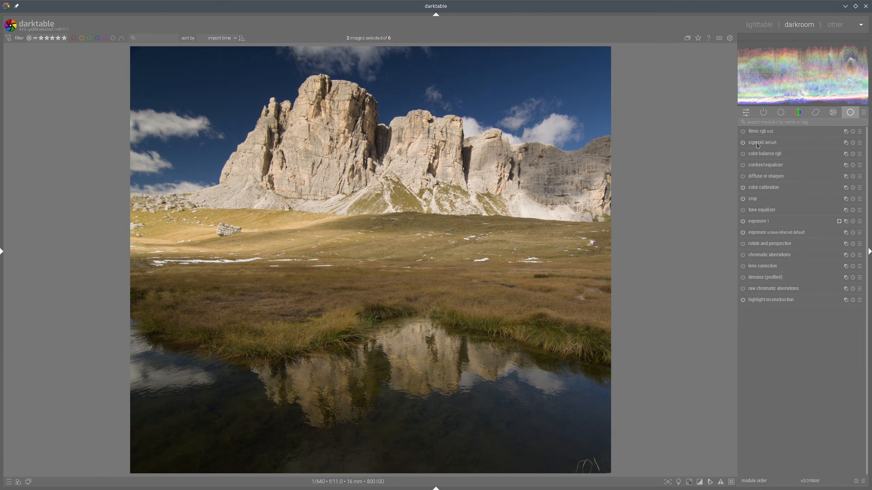
left_click(759, 25)
left_click(771, 189)
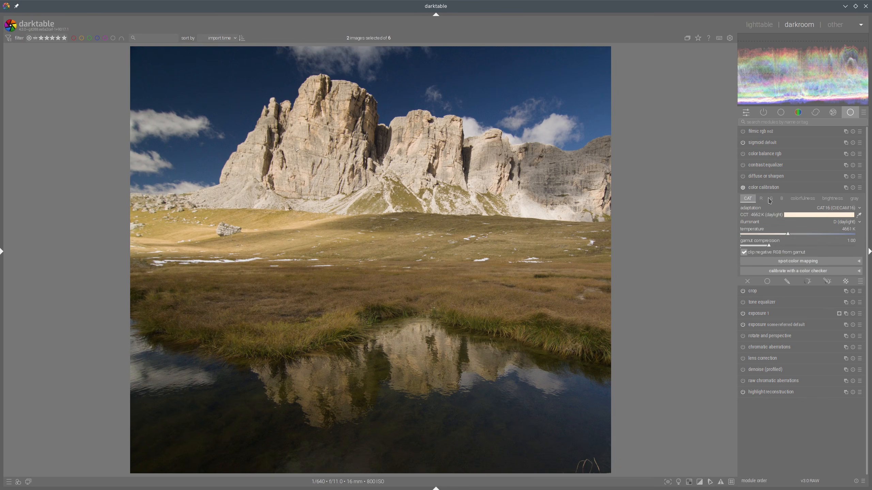
left_click(860, 215)
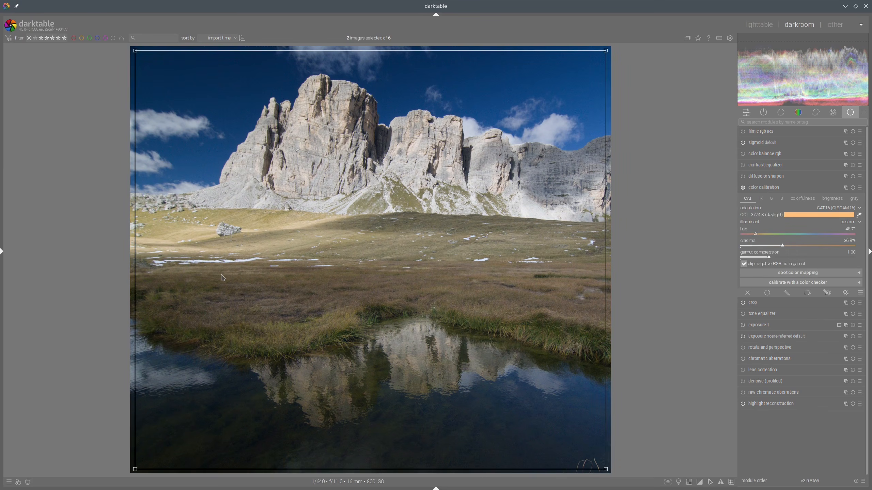
Step: Resample the white balance with the illuminant picker on a snow patch in the meadow, then compare with the reference
scroll(210, 271, "up", 6)
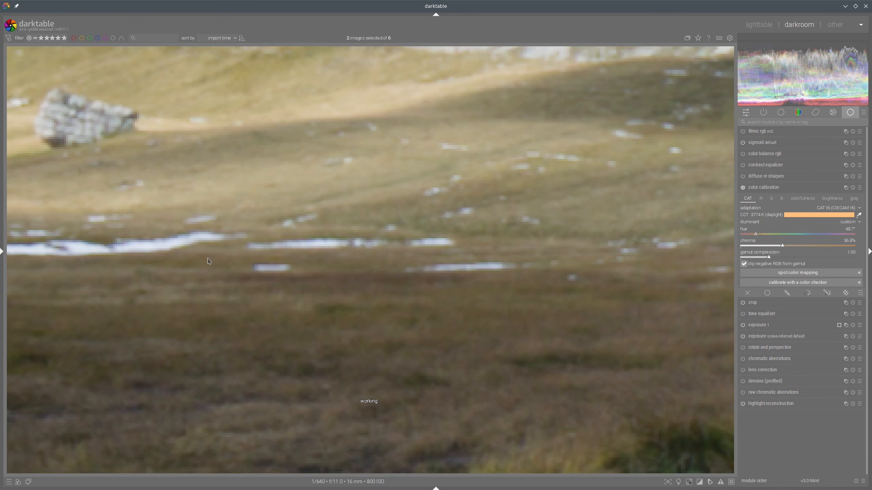
left_click_drag(206, 263, 248, 264)
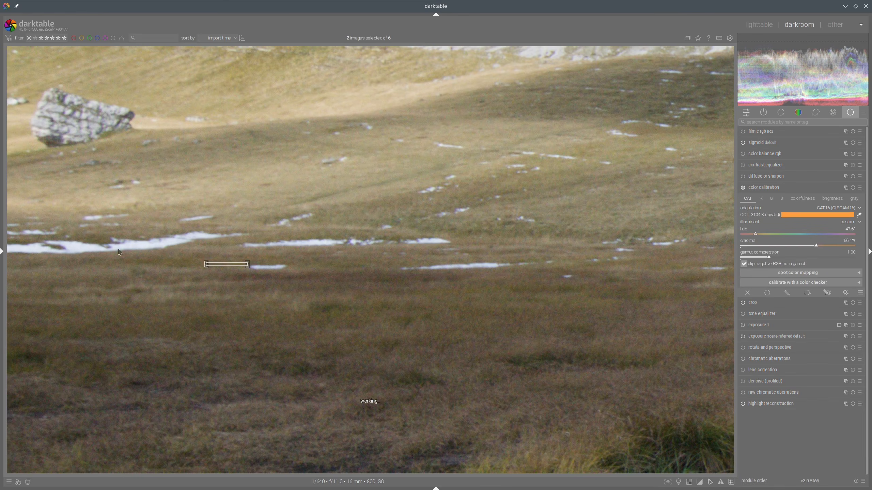
left_click_drag(131, 242, 146, 250)
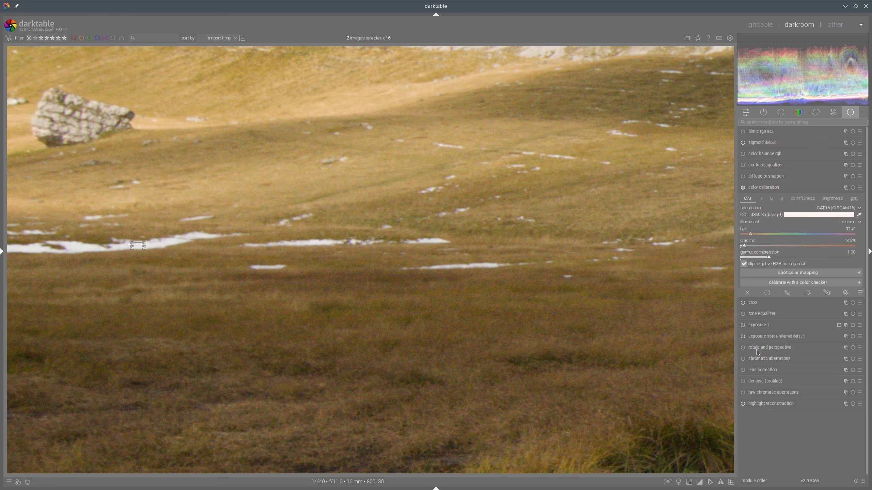
left_click(743, 381)
left_click(789, 188)
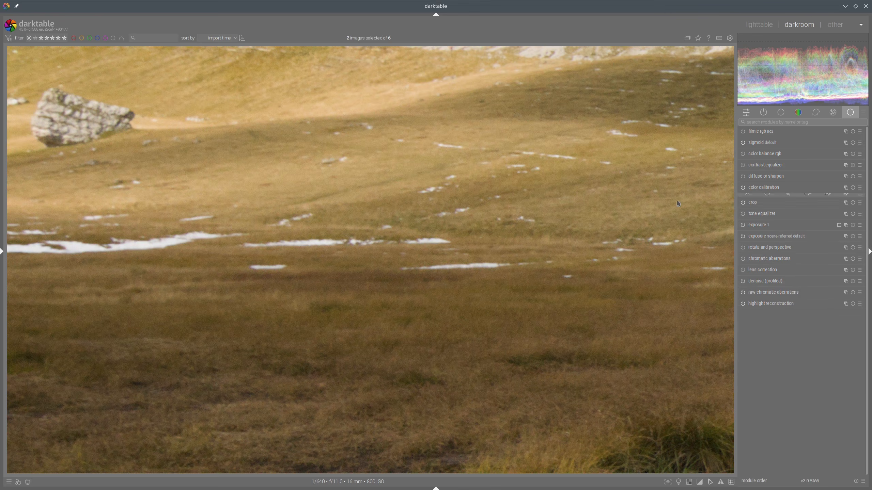
scroll(473, 205, "down", 4)
scroll(472, 205, "down", 1)
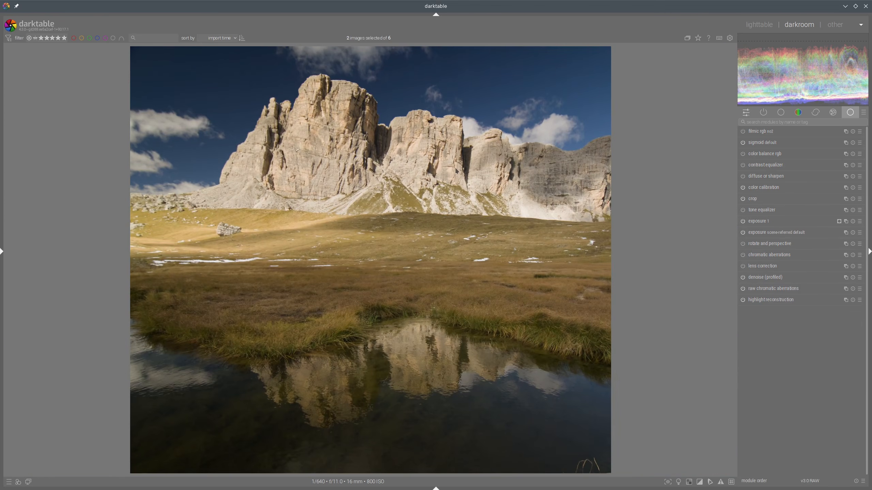
left_click(760, 24)
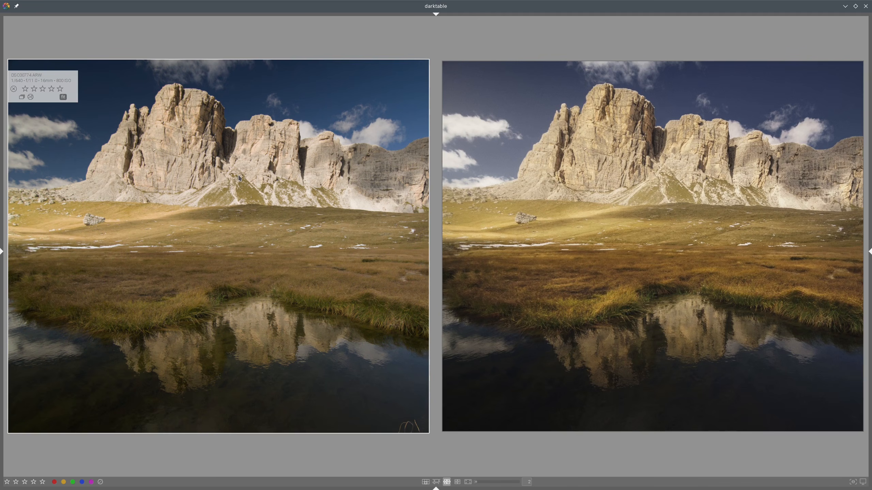
double_click(274, 167)
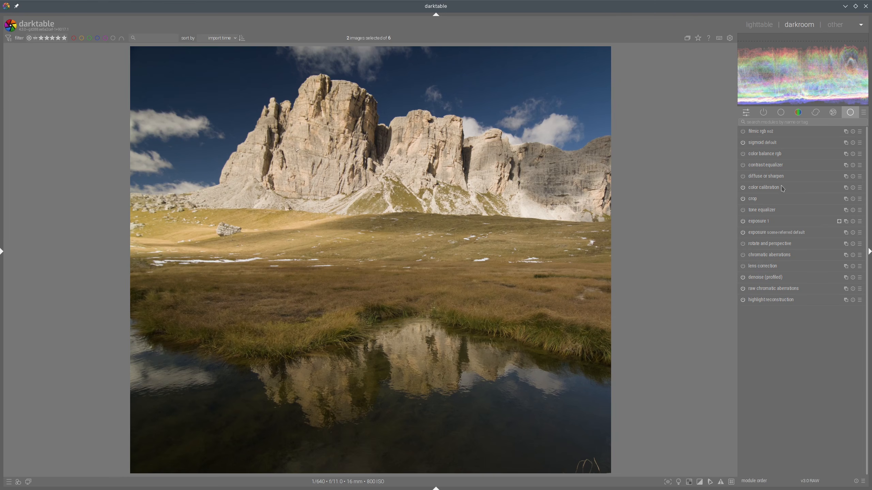
Step: Add a second color calibration instance with a parametric hue mask sampled from the blue sky, feathered 39.9 px
left_click(846, 188)
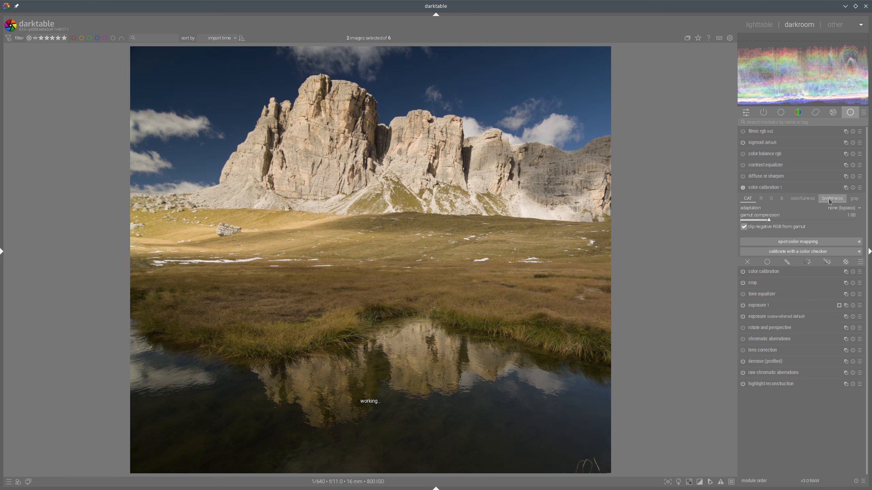
left_click(761, 199)
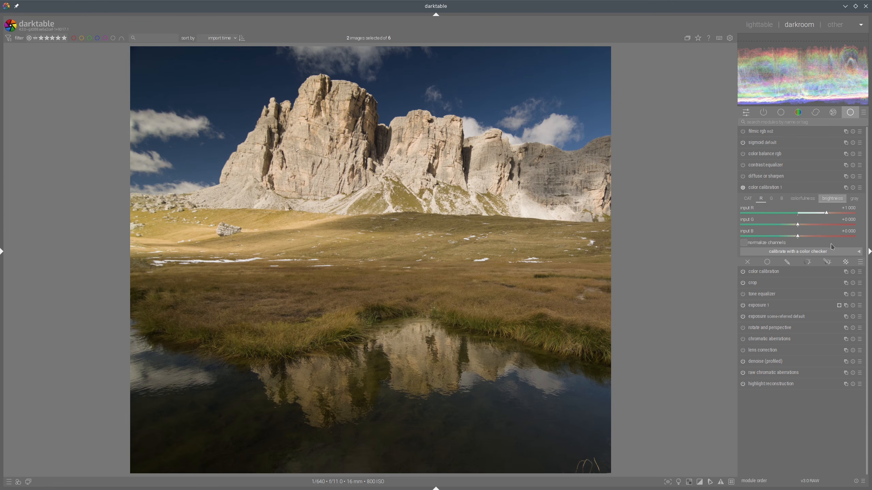
left_click(827, 262)
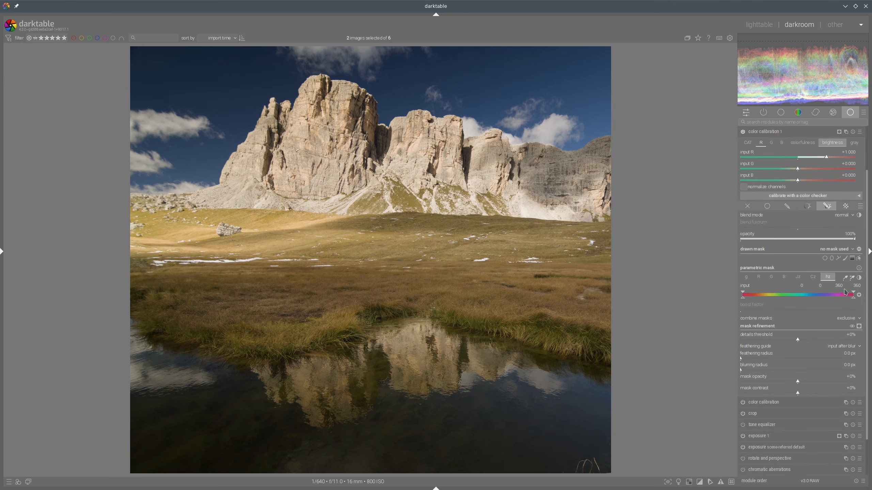
left_click(852, 278)
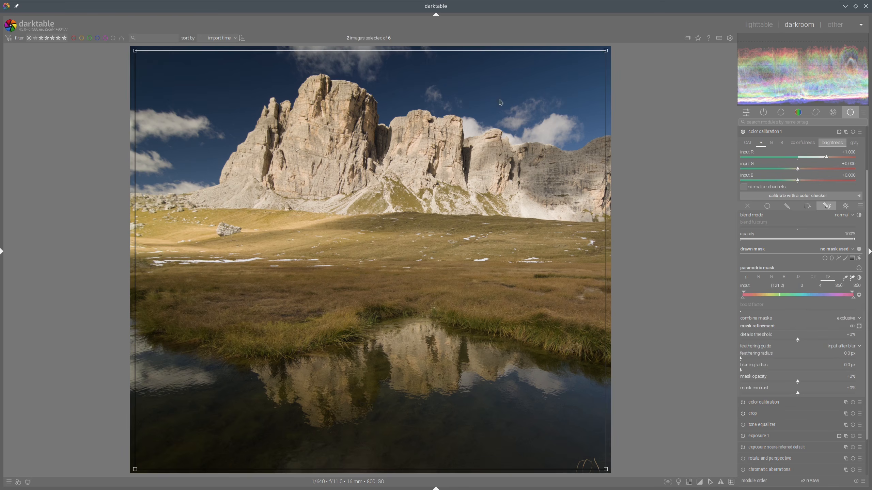
left_click_drag(582, 60, 605, 113)
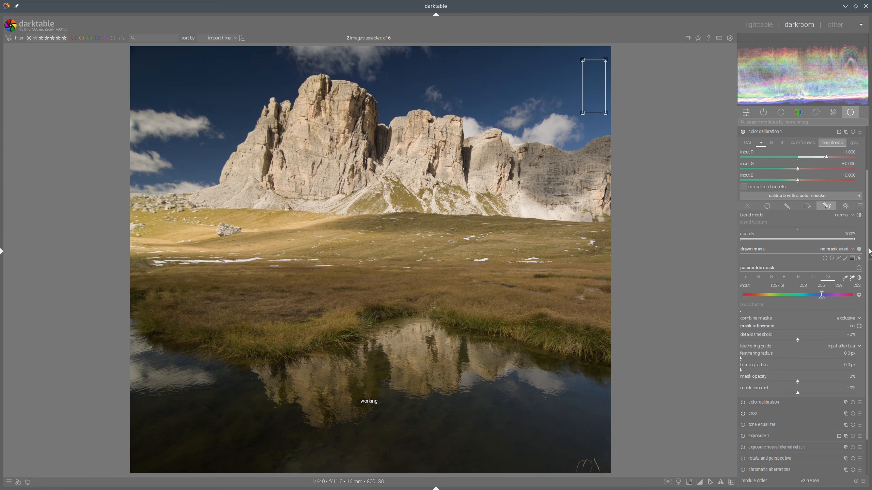
left_click(859, 326)
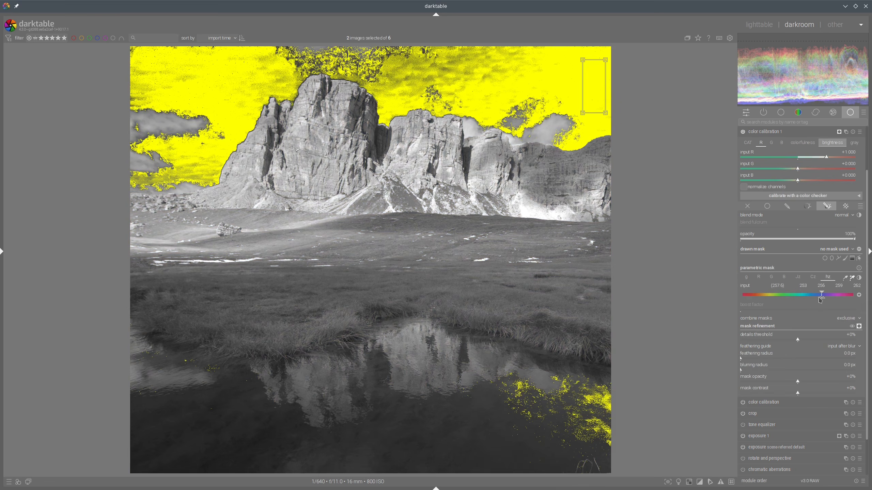
mouse_move(821, 298)
left_mouse_down()
mouse_move(809, 299)
mouse_move(825, 301)
left_mouse_up()
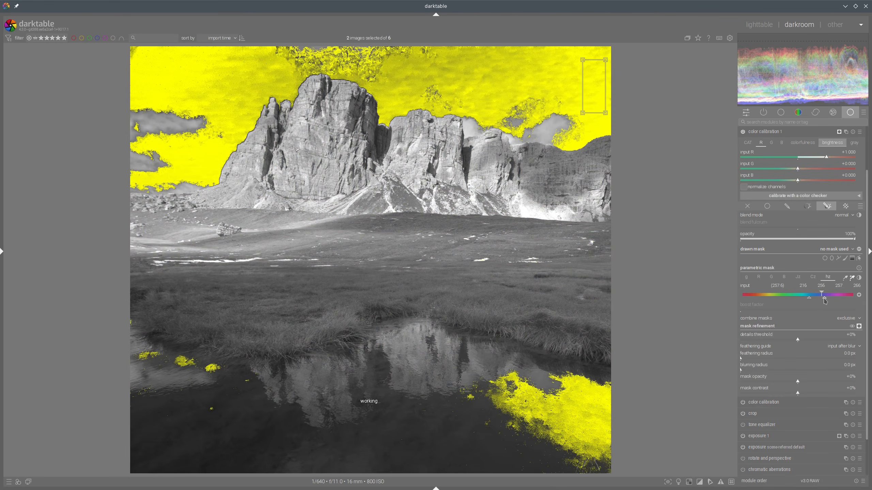
left_click_drag(824, 298, 824, 301)
left_click(761, 354)
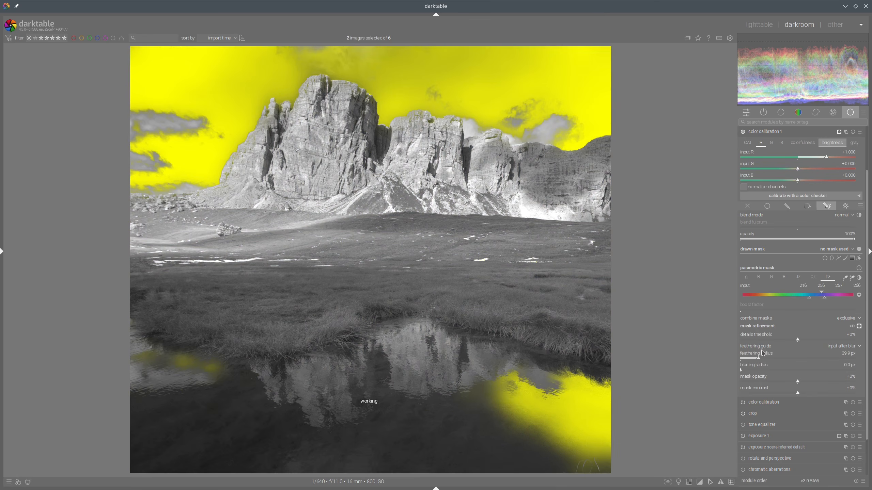
left_click(860, 326)
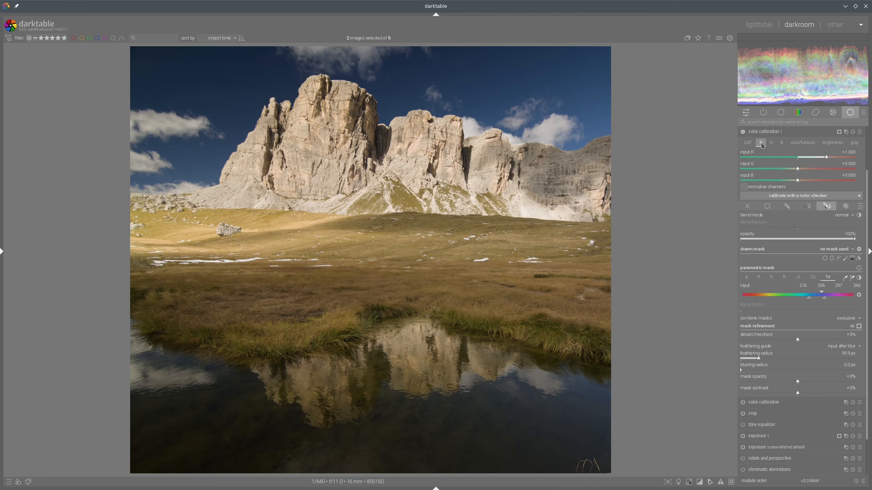
Step: Fine-tune the sky instance's red channel input B to +0.083, comparing with the reference in between
left_click(800, 181)
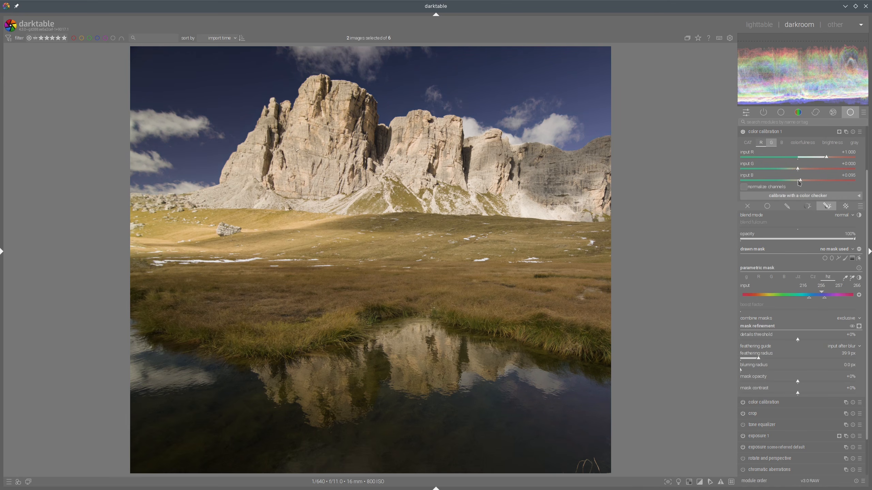
left_click(770, 136)
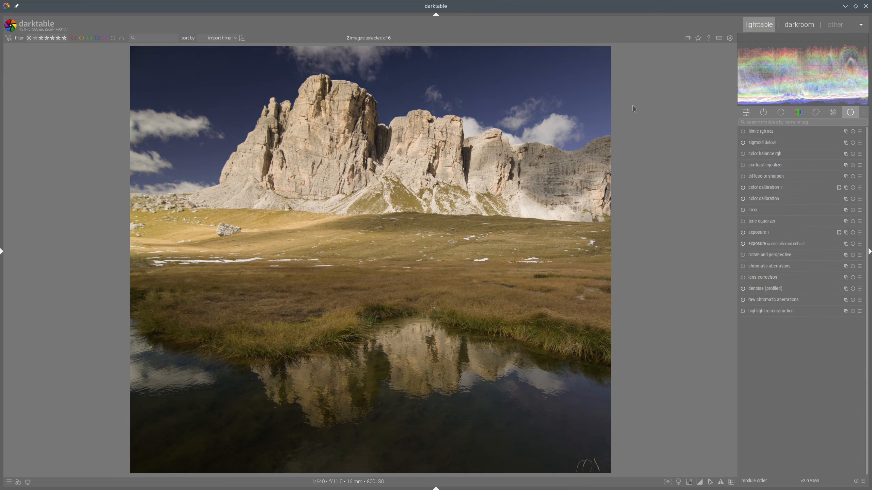
left_click(758, 24)
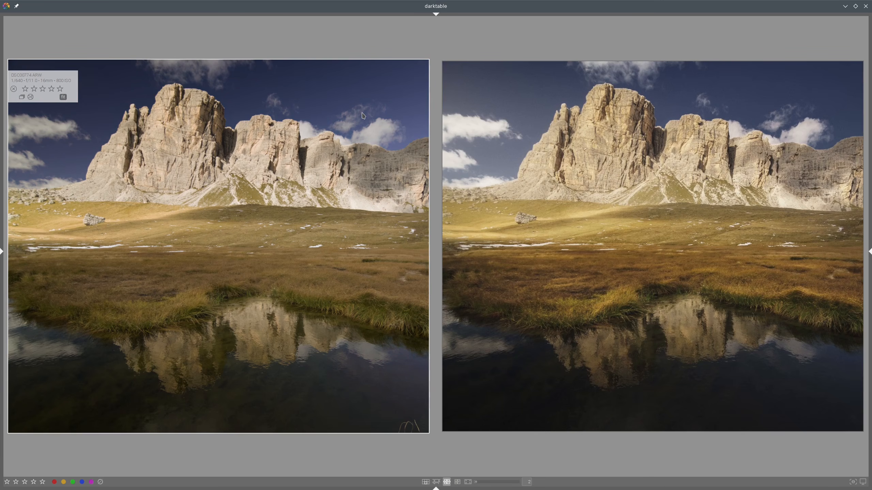
double_click(363, 115)
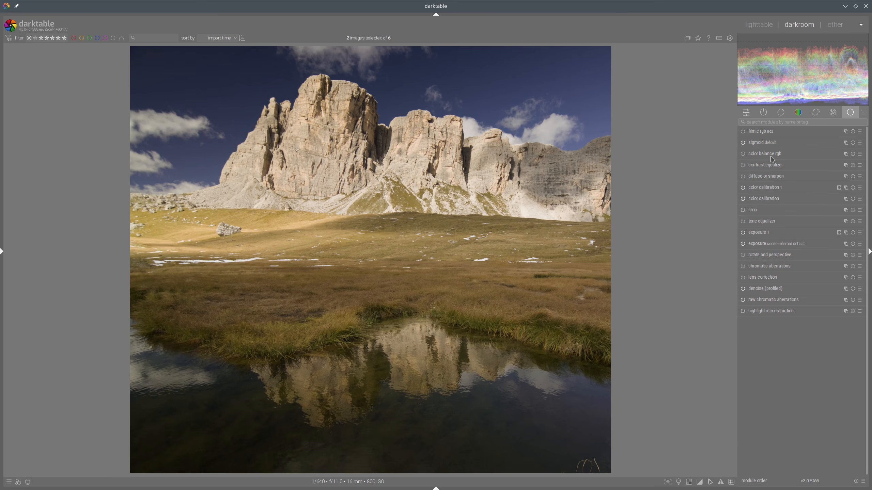
left_click(780, 188)
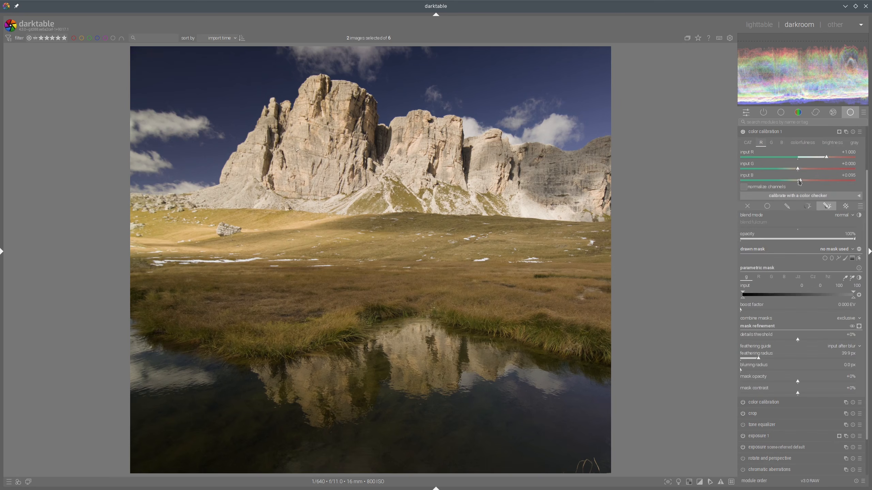
left_click(799, 180)
left_click(769, 132)
left_click(757, 24)
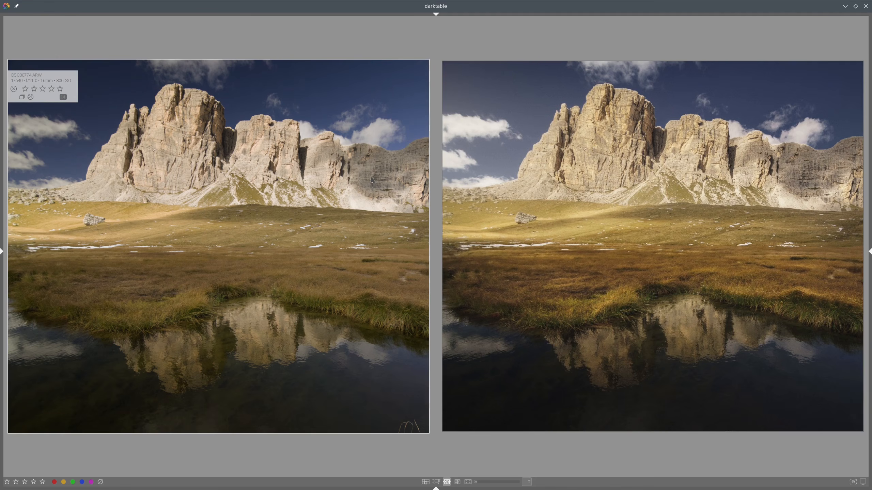
key("d")
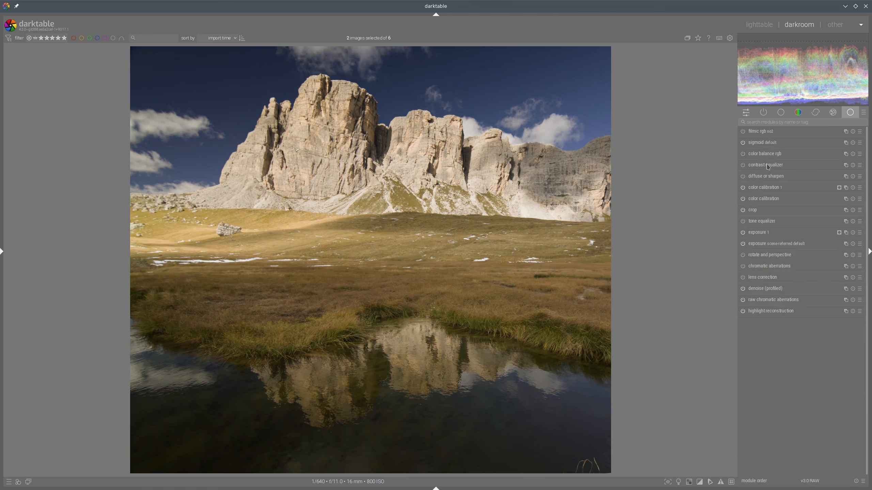
left_click(765, 187)
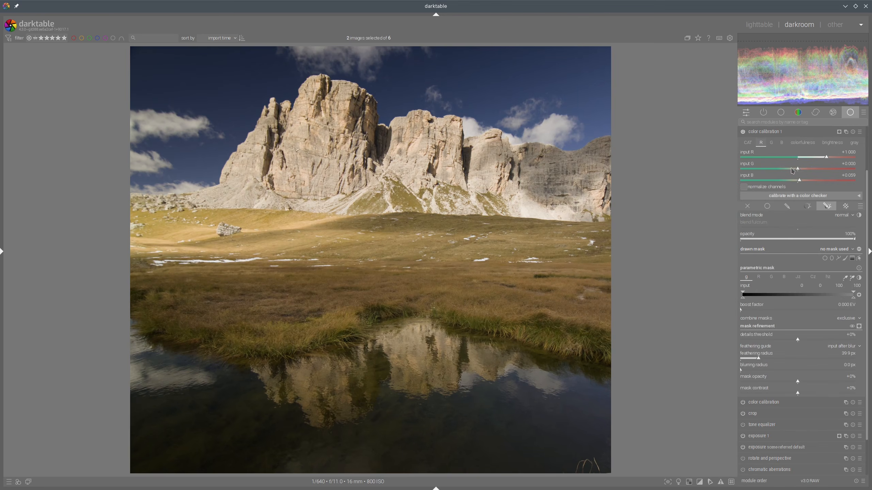
left_click_drag(799, 181, 800, 182)
left_click(772, 132)
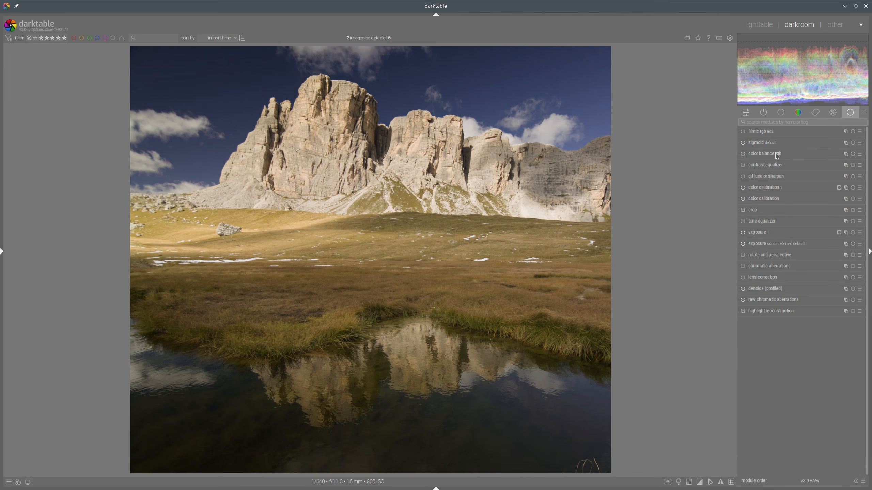
Step: Set the sky instance's colorfulness input B to -0.079 and compare with the reference
left_click(751, 25)
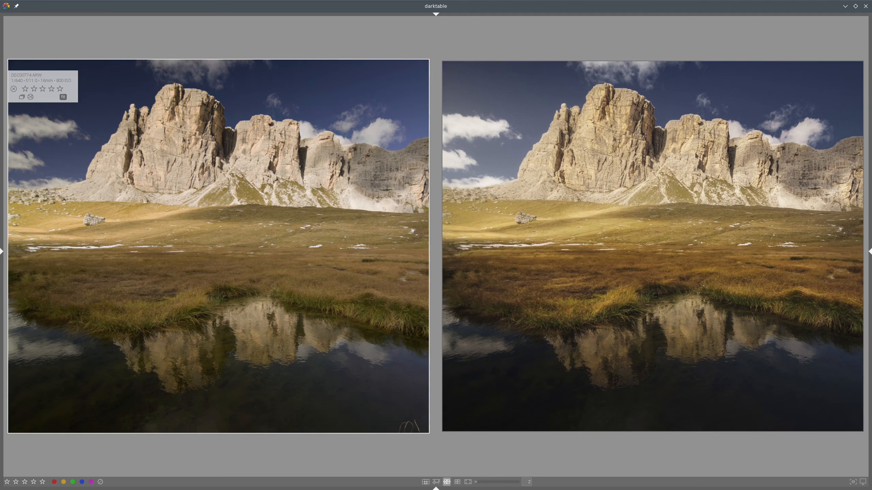
double_click(366, 140)
left_click(769, 188)
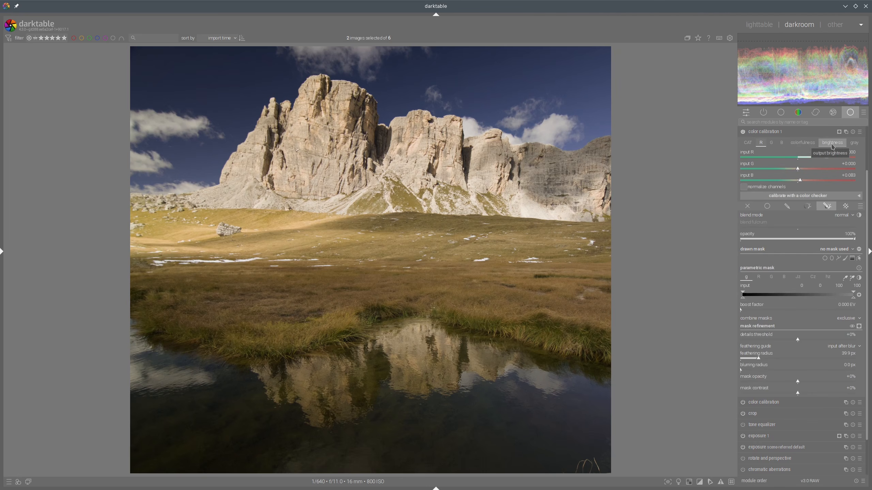
left_click(802, 143)
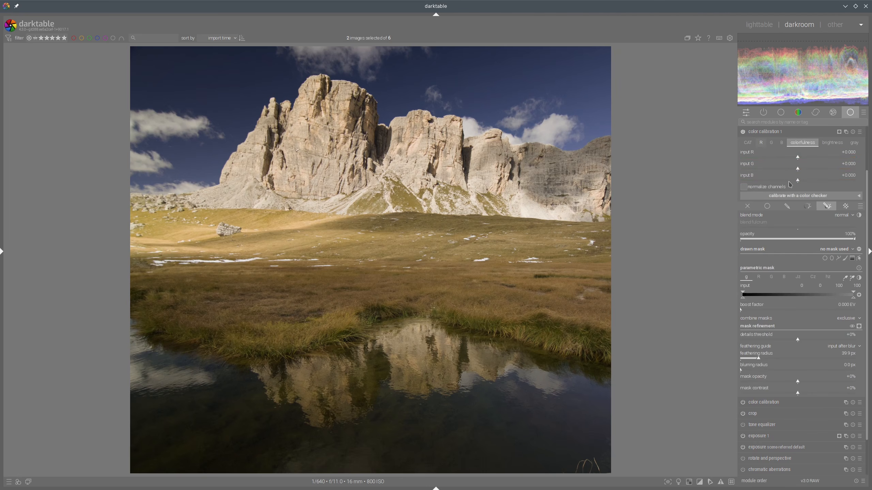
left_click_drag(789, 181, 780, 181)
left_click(774, 133)
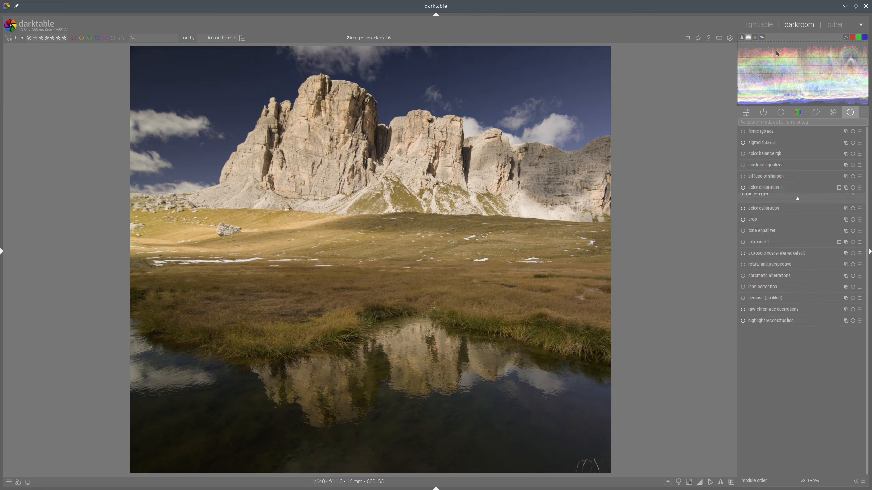
left_click(763, 25)
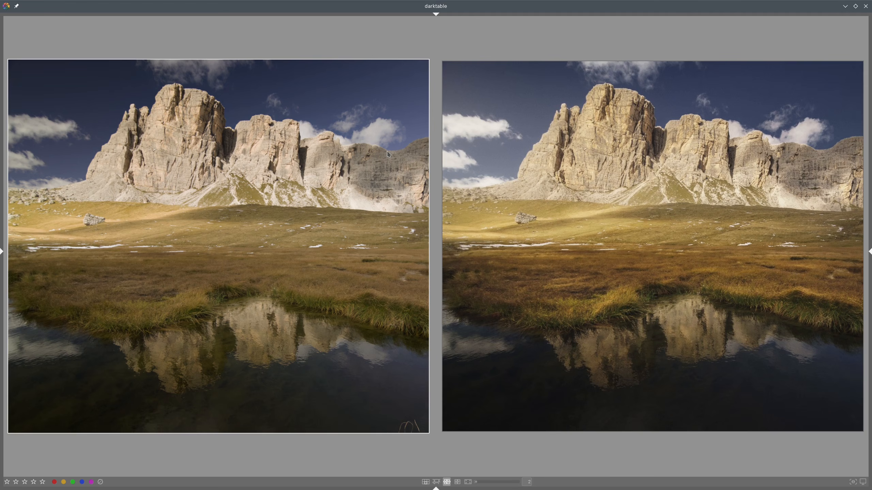
key("d")
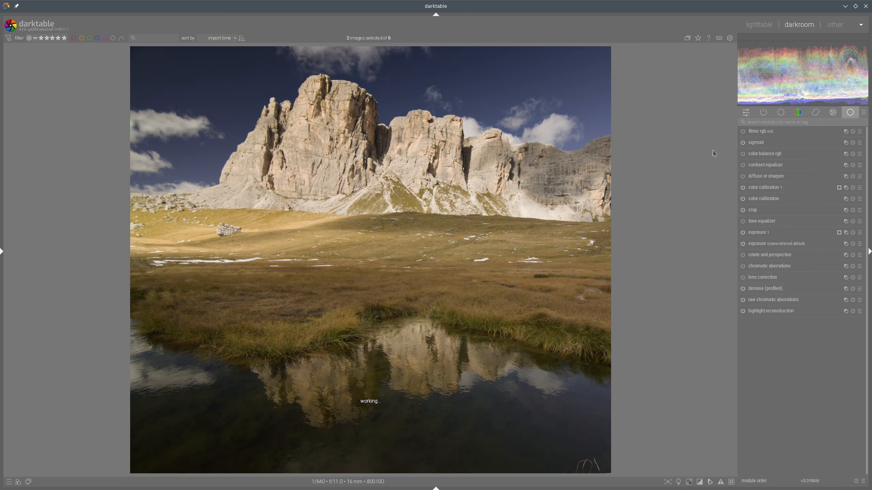
Step: Review the sky instance's red channel settings and compare the edit with the reference again
left_click(769, 187)
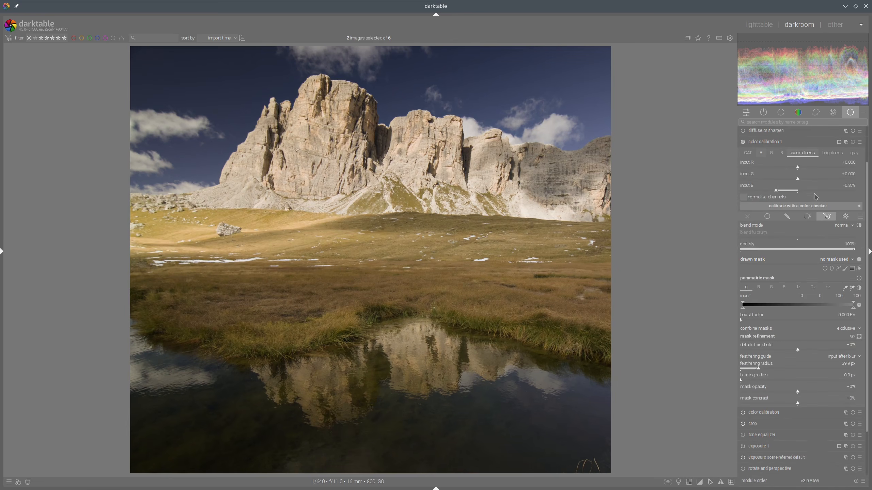
left_click(761, 144)
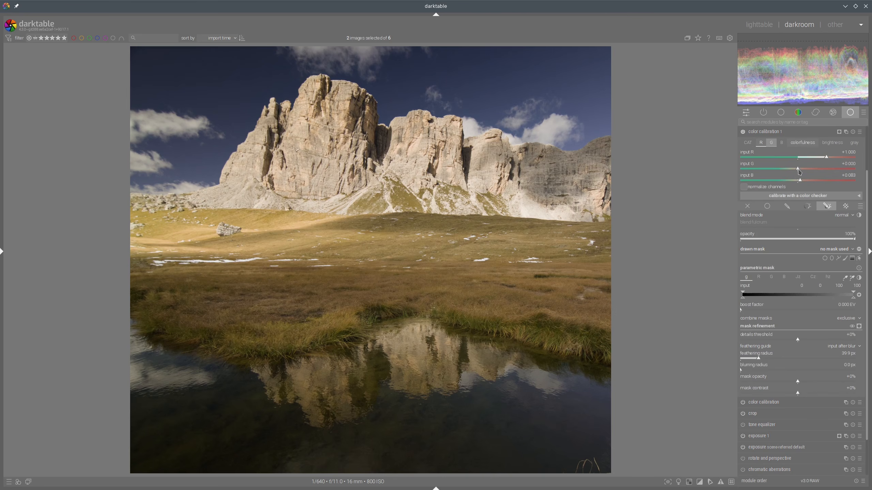
scroll(799, 172, "up", 1)
left_click(783, 133)
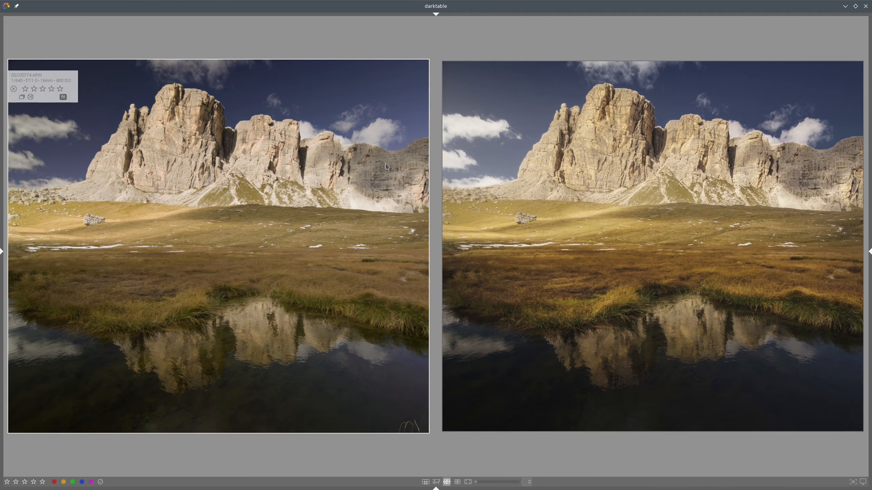
key("d")
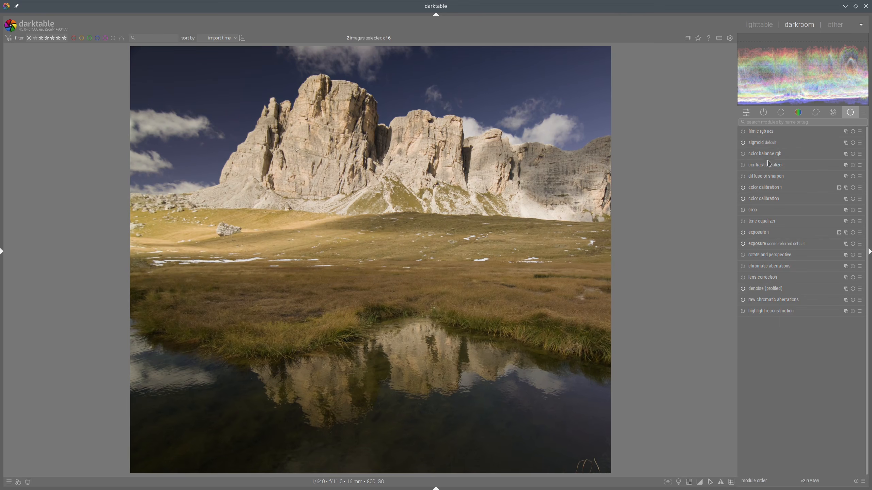
Step: Reopen the sky color calibration instance and compare the current edit with the reference JPEG
left_click(773, 187)
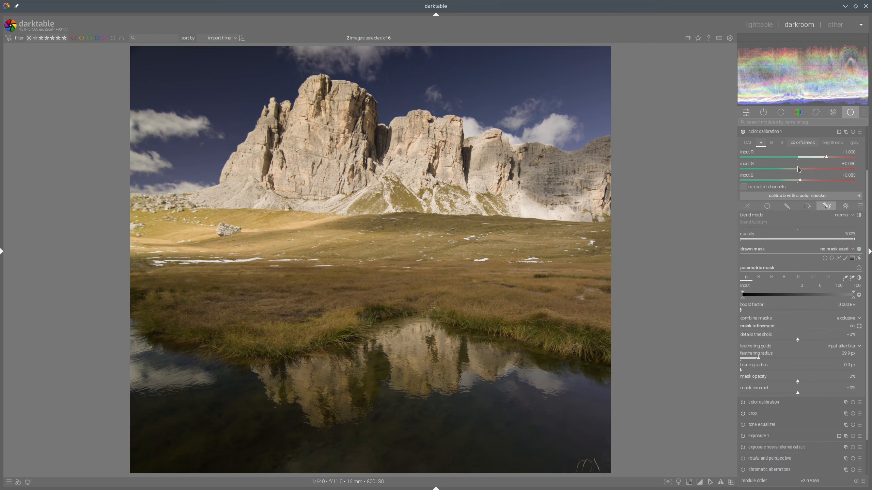
scroll(799, 171, "down", 5)
left_click(788, 132)
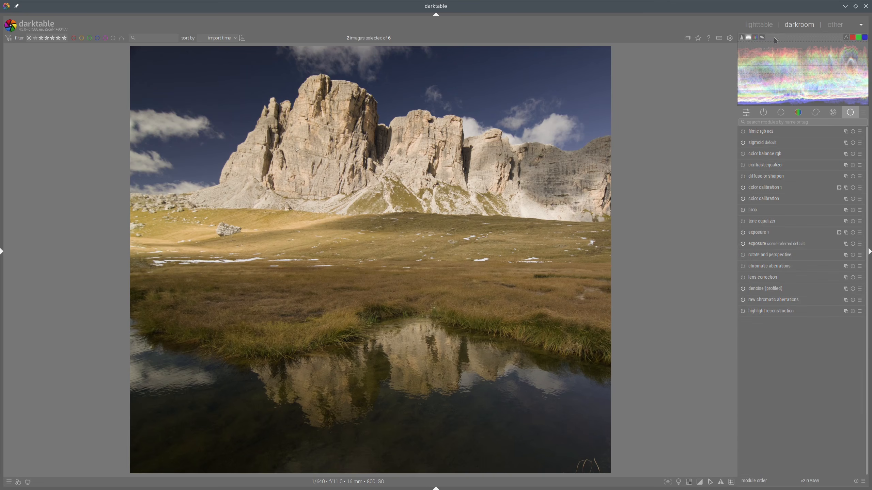
left_click(759, 25)
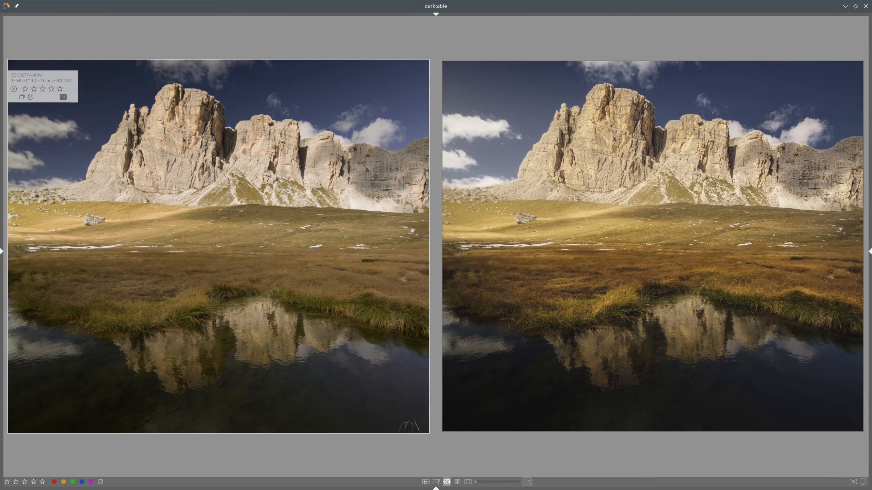
double_click(300, 162)
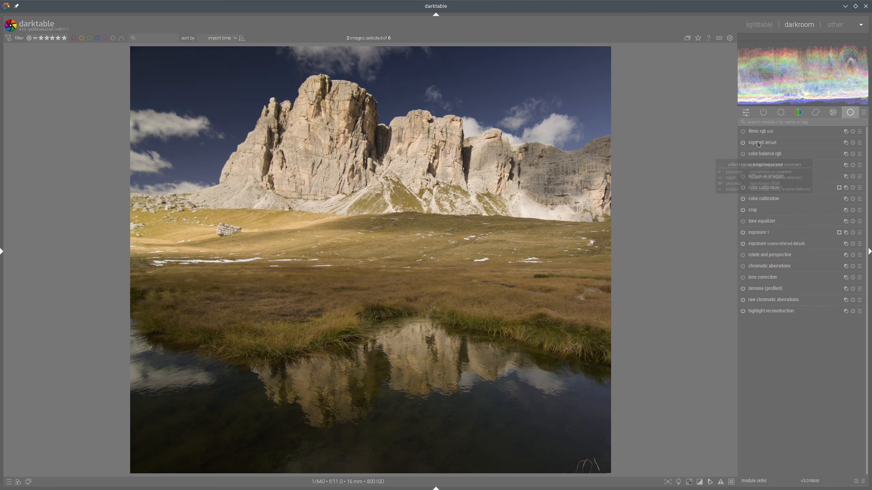
Step: Inspect the sigmoid module's contrast setting and compare the edit with the reference
left_click(764, 142)
left_click(793, 158)
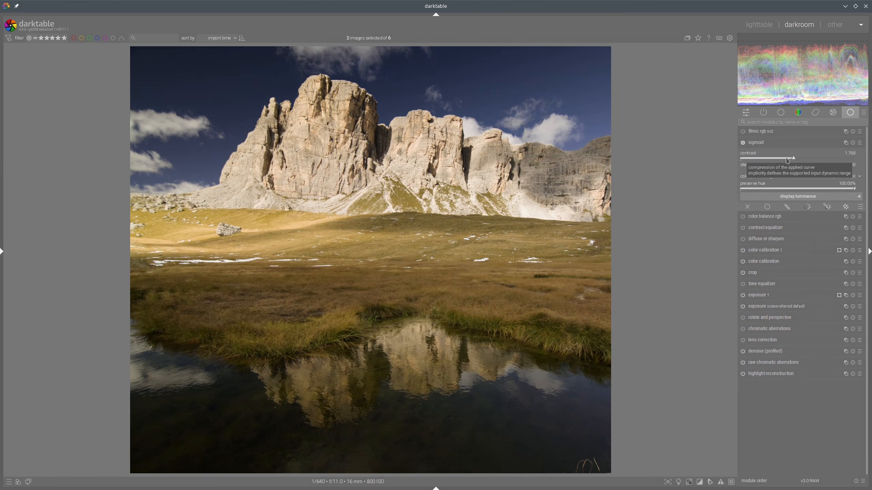
left_click(768, 143)
left_click(768, 22)
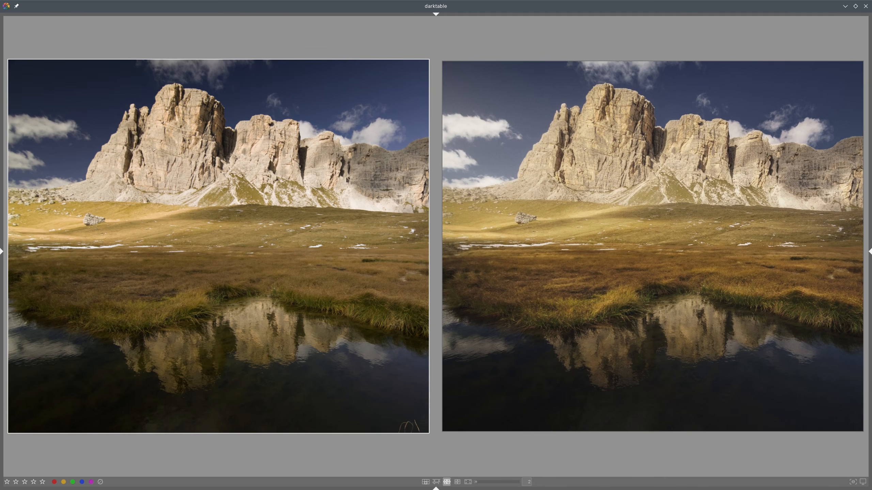
key("d")
Step: Lower the sigmoid's preserve hue slider to its minimum and compare with the reference
left_click(757, 141)
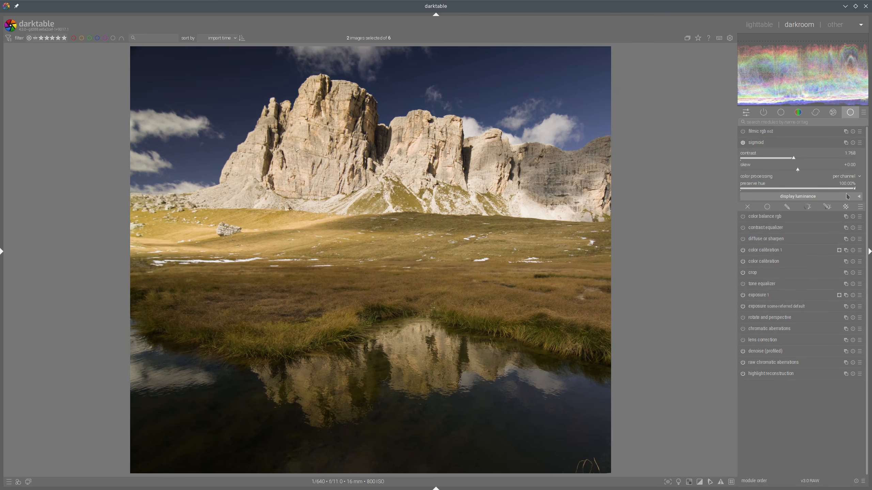
left_click_drag(854, 188, 745, 188)
left_click(763, 144)
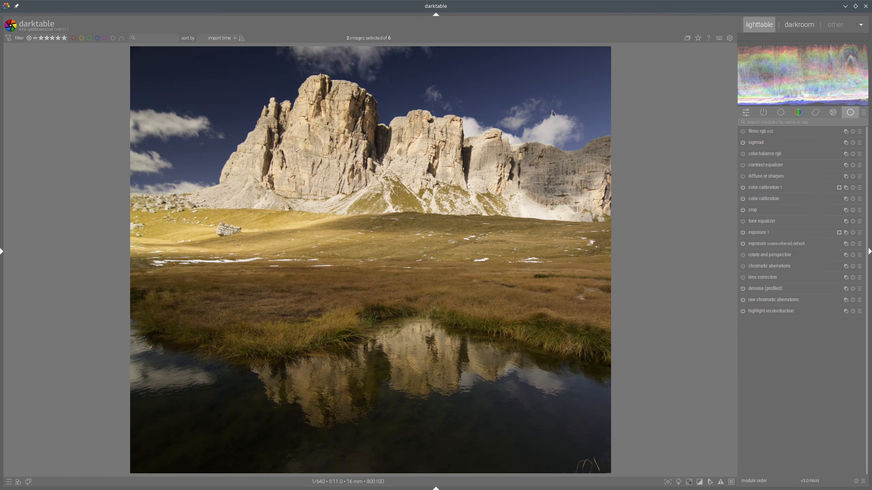
left_click(759, 25)
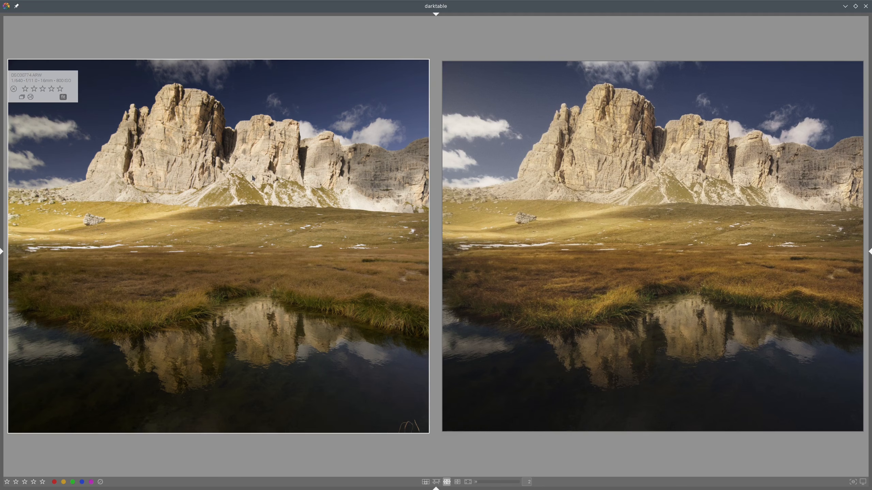
double_click(255, 173)
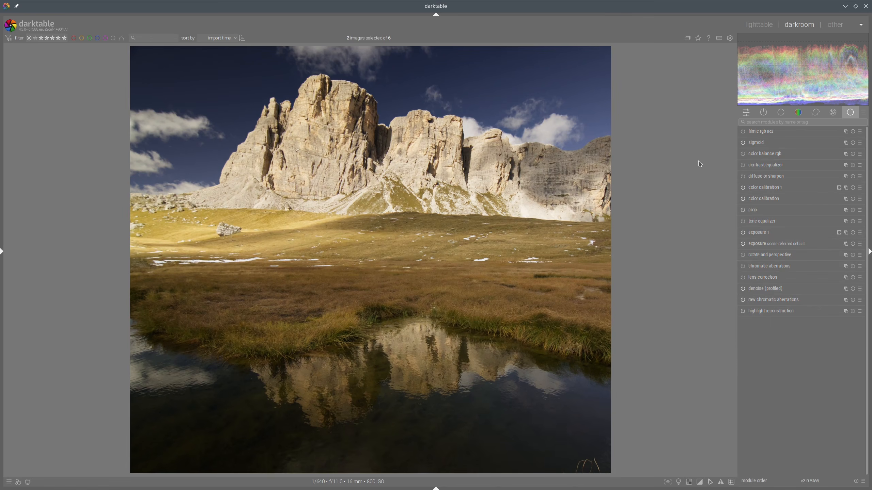
Step: Set color balance rgb's perceptual saturation highlights to +10.98% and compare with the reference
left_click(775, 155)
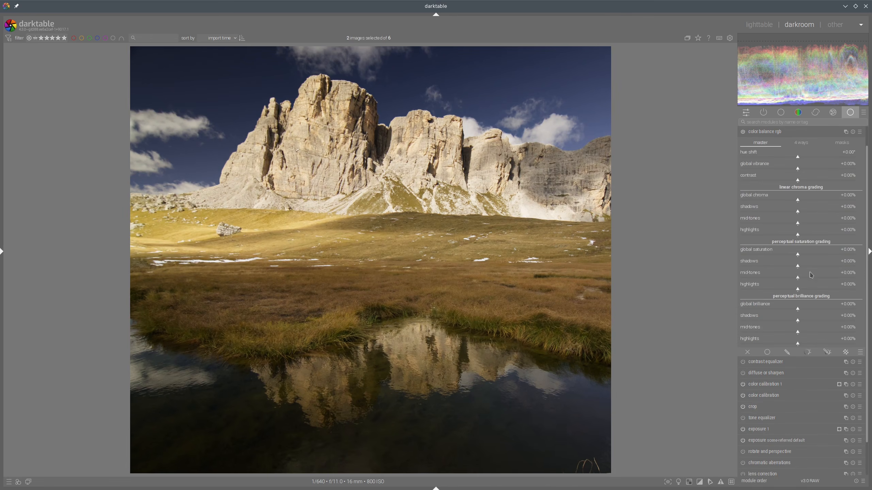
left_click(812, 291)
left_click_drag(812, 291, 807, 290)
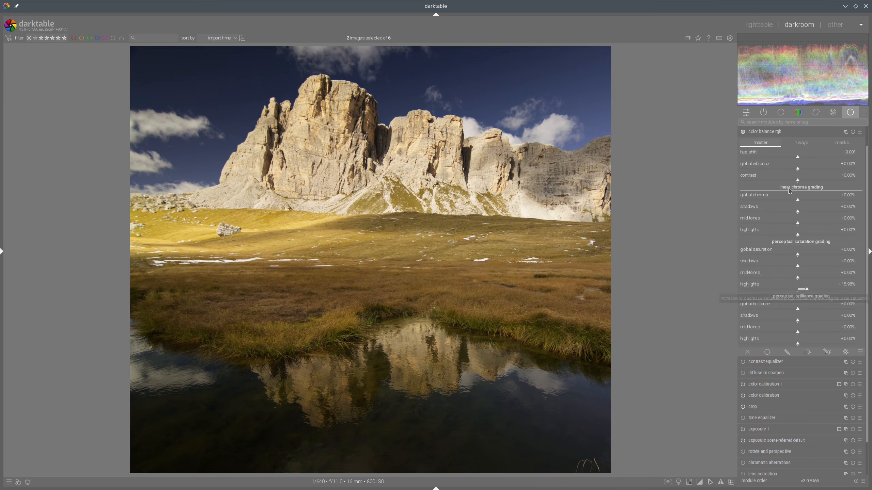
left_click(754, 28)
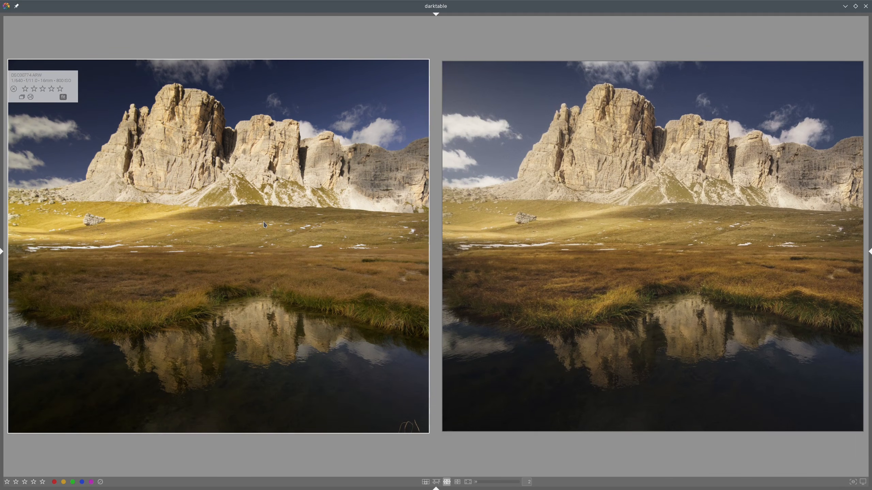
double_click(263, 222)
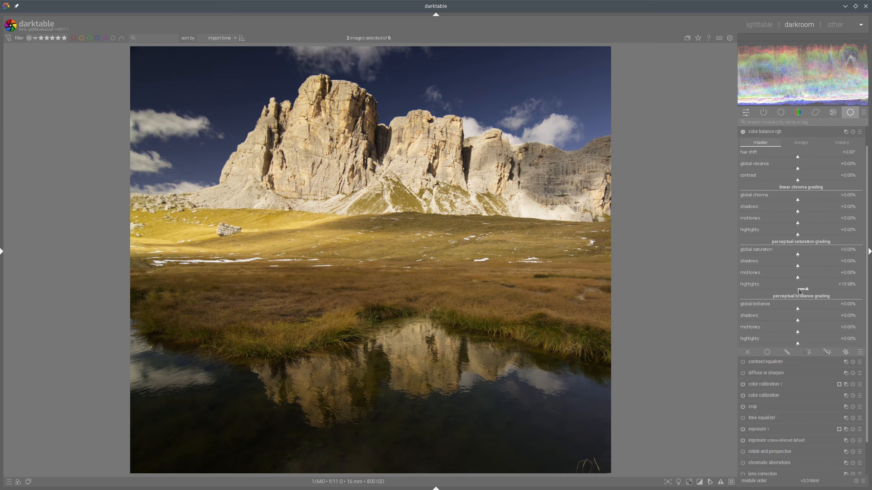
Step: Raise color balance rgb's global vibrance to +45.86% and lower global chroma to -21.01%, comparing with the reference
left_click(832, 171)
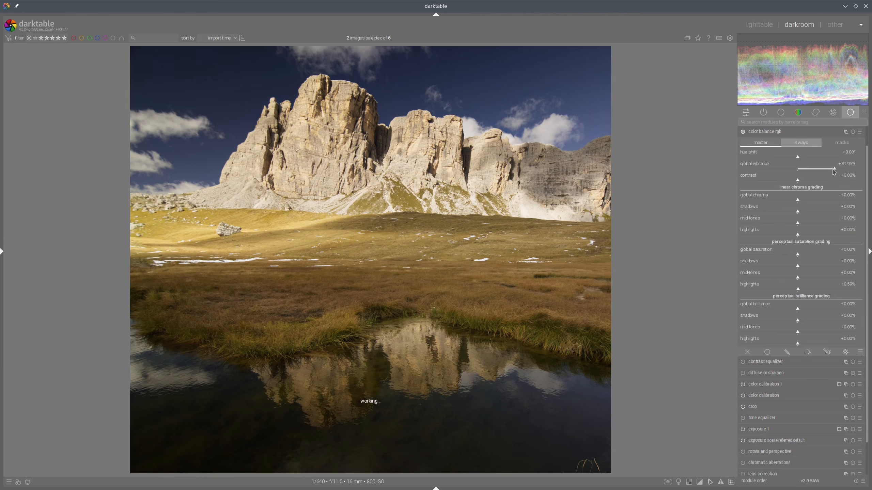
left_click_drag(832, 172, 843, 171)
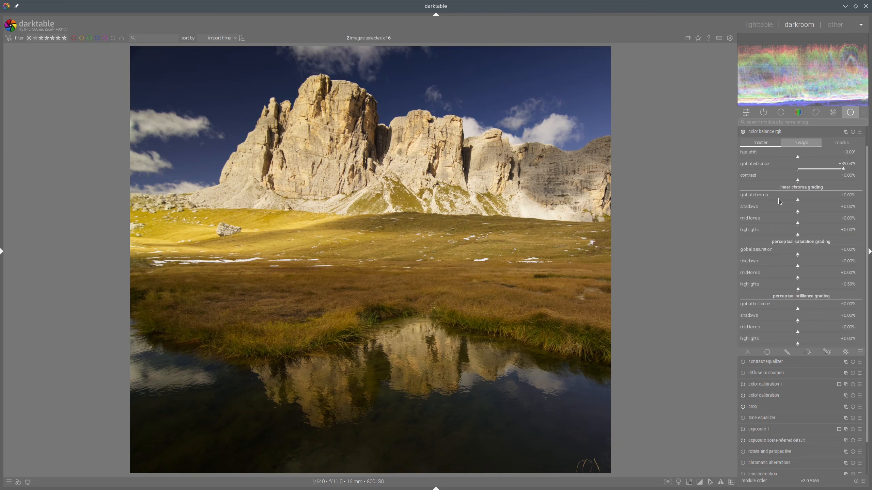
left_click_drag(779, 201, 773, 202)
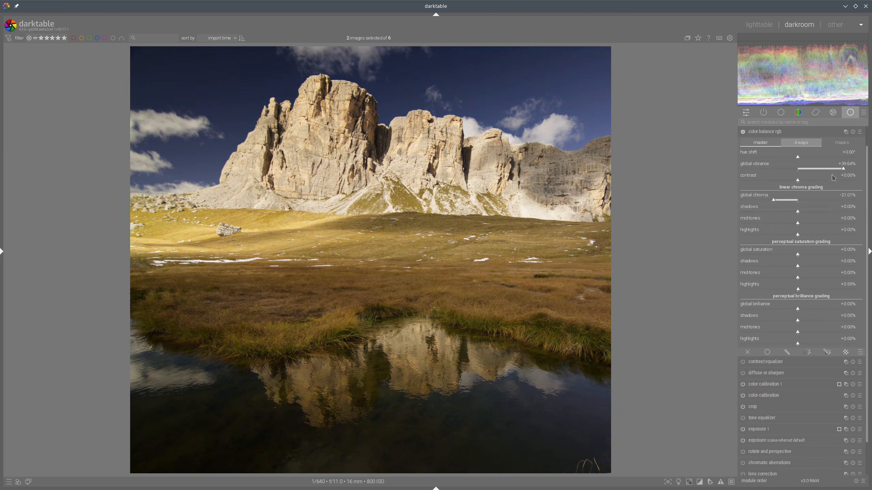
left_click_drag(843, 170, 851, 171)
left_click(785, 133)
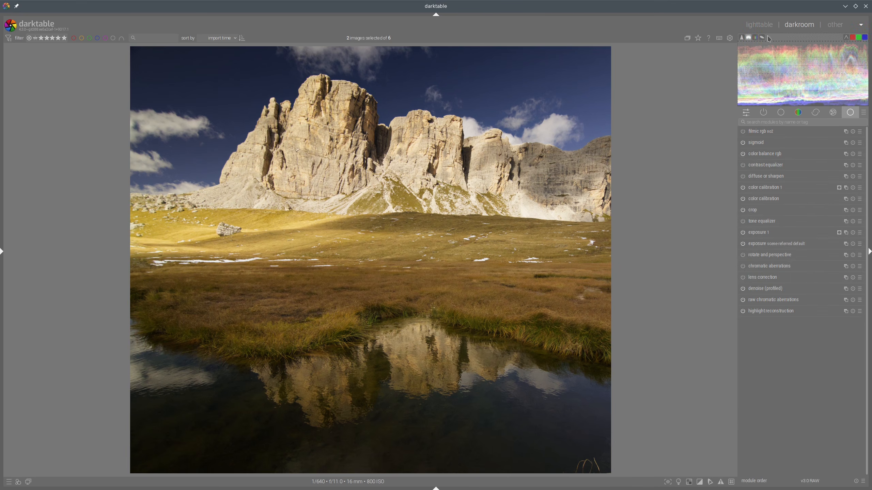
left_click(748, 31)
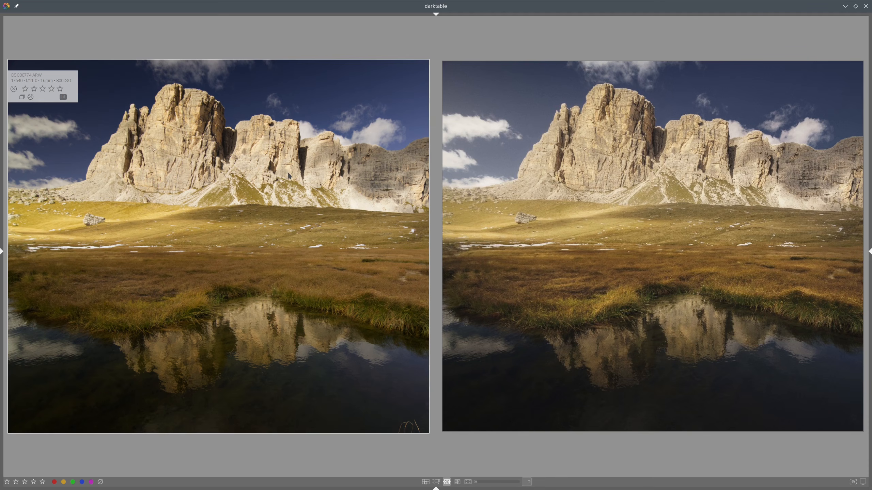
double_click(397, 161)
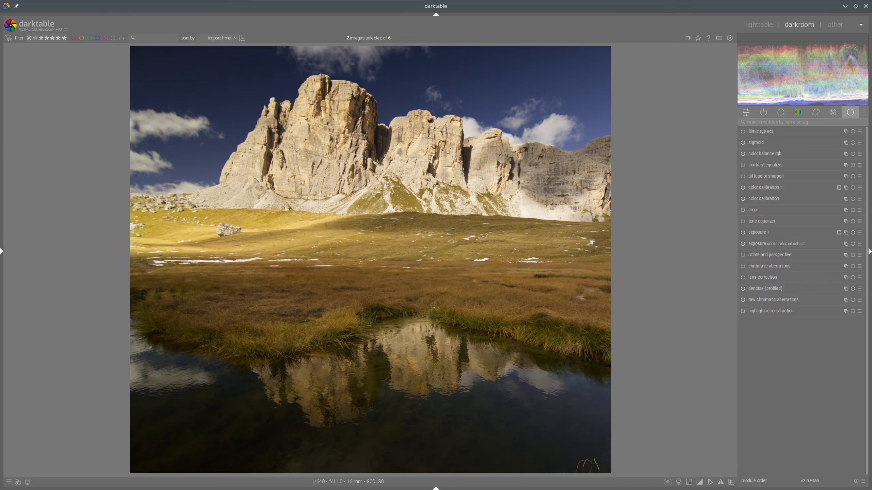
Step: Set the sky color calibration instance's colorfulness input B to -0.734 and compare with the reference
left_click(770, 191)
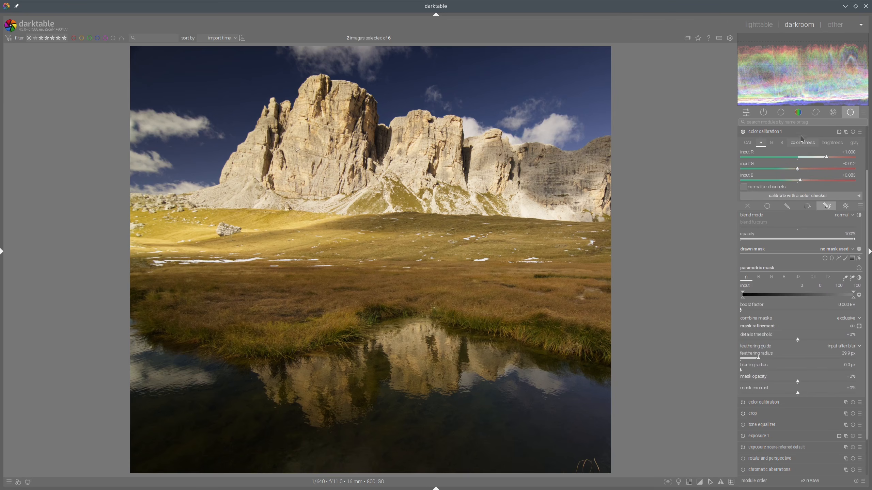
left_click(835, 146)
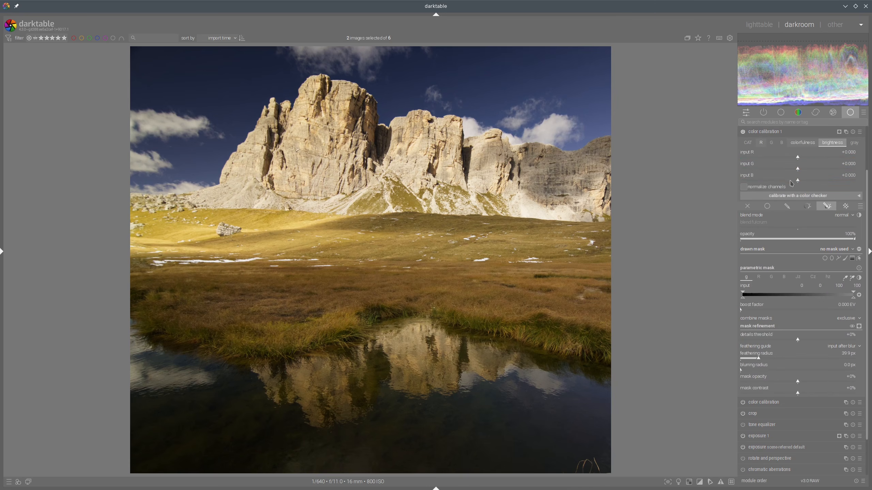
left_click(802, 144)
left_click_drag(774, 186, 755, 181)
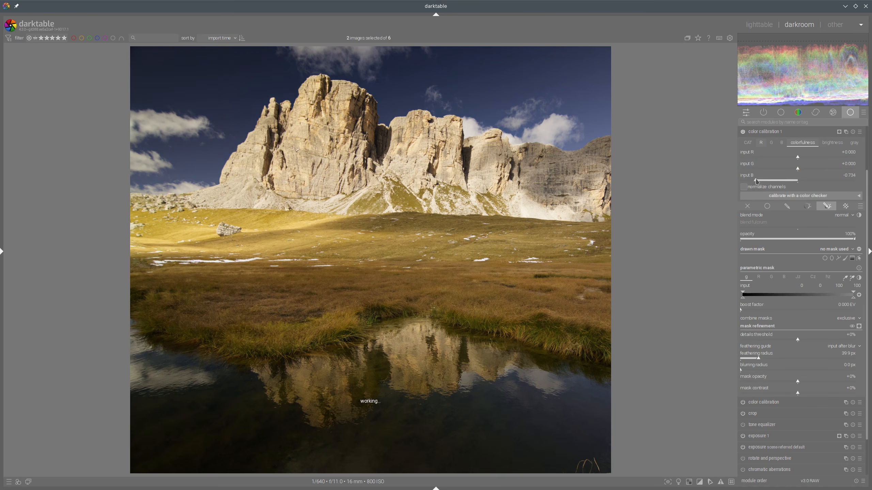
left_click(775, 134)
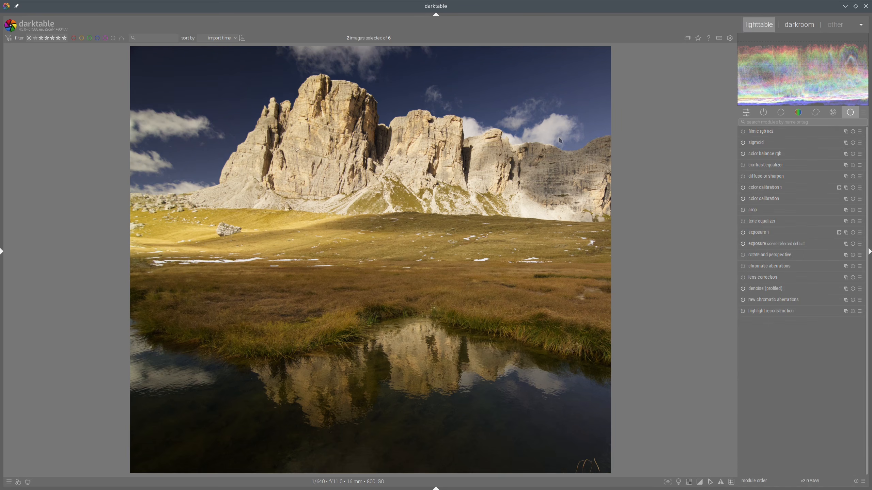
left_click(759, 25)
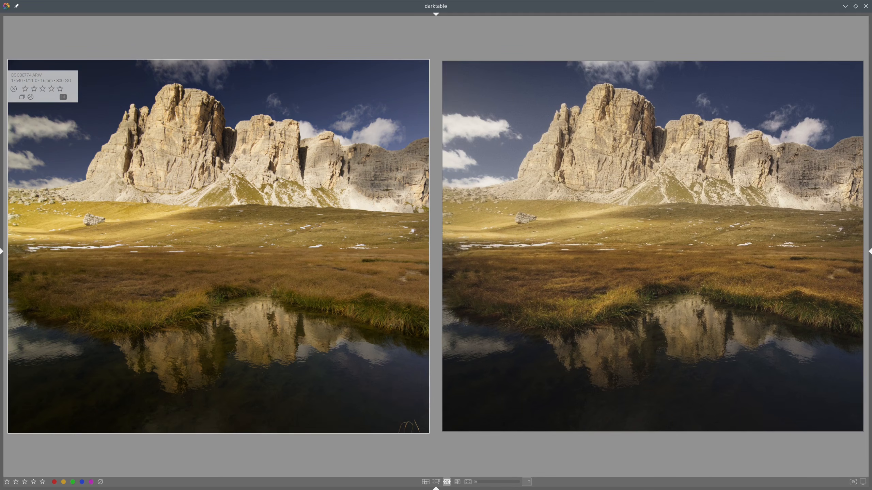
key("d")
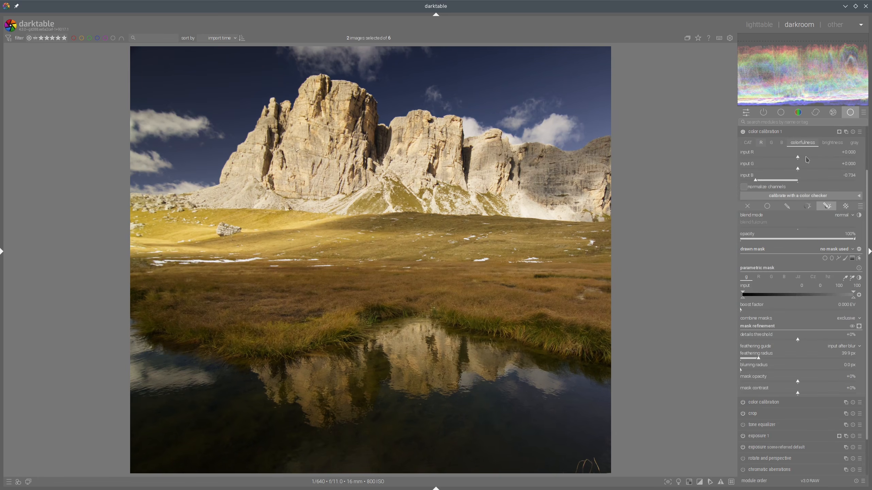
Step: Tweak the sky instance's colorfulness input R and push input B to its minimum, comparing with the reference
left_click(806, 159)
left_click(809, 159)
left_click(745, 180)
left_click(770, 132)
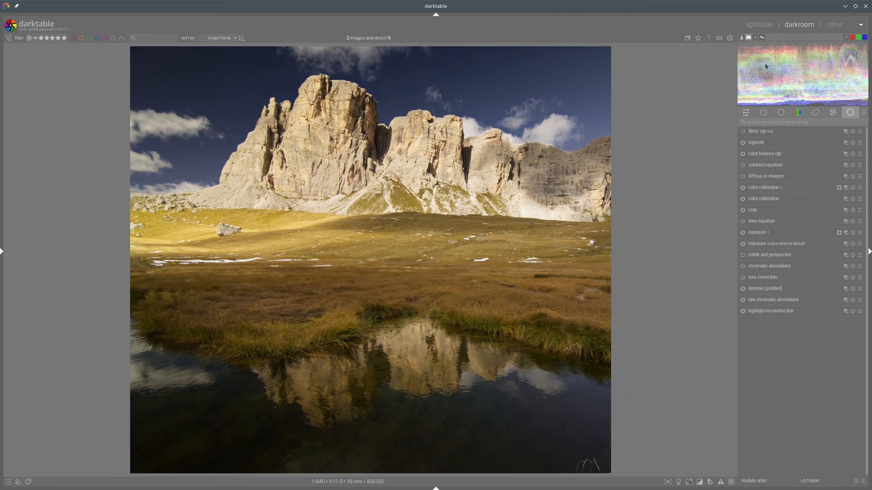
left_click(762, 25)
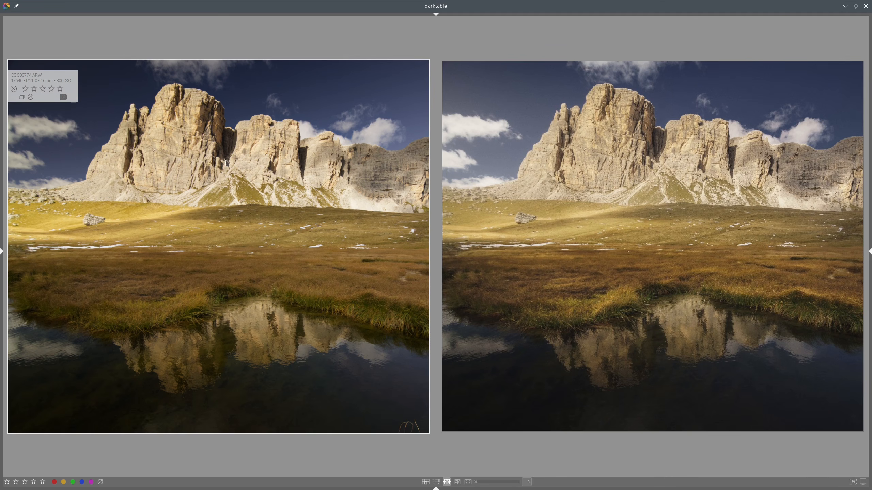
double_click(269, 165)
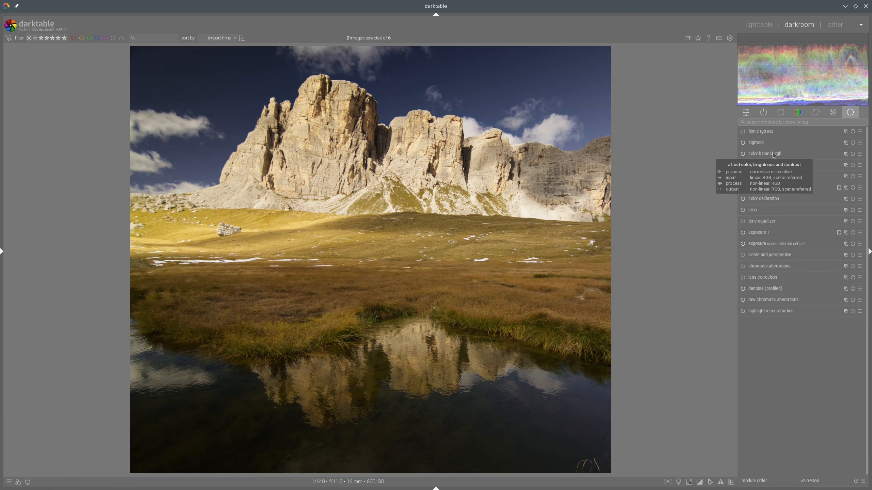
Step: Enable the tone equalizer and add a gradient drawn mask placed across the meadow below the mountains
left_click(743, 221)
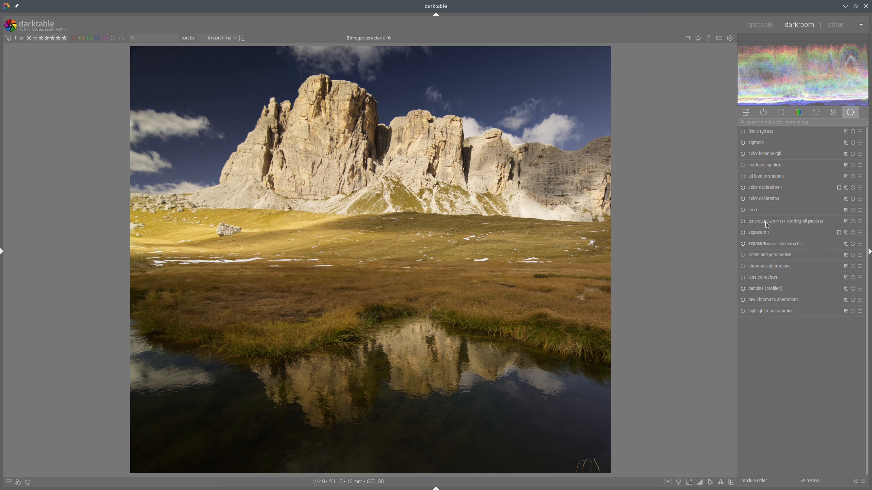
left_click(767, 222)
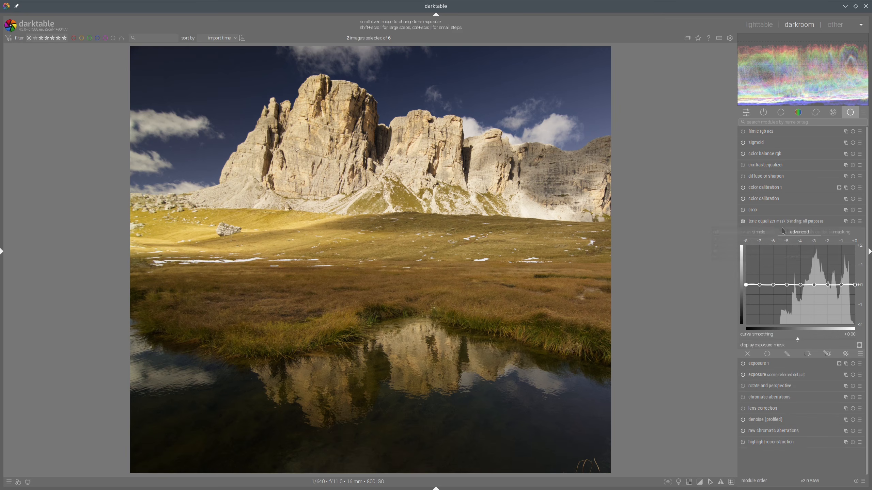
left_click(842, 235)
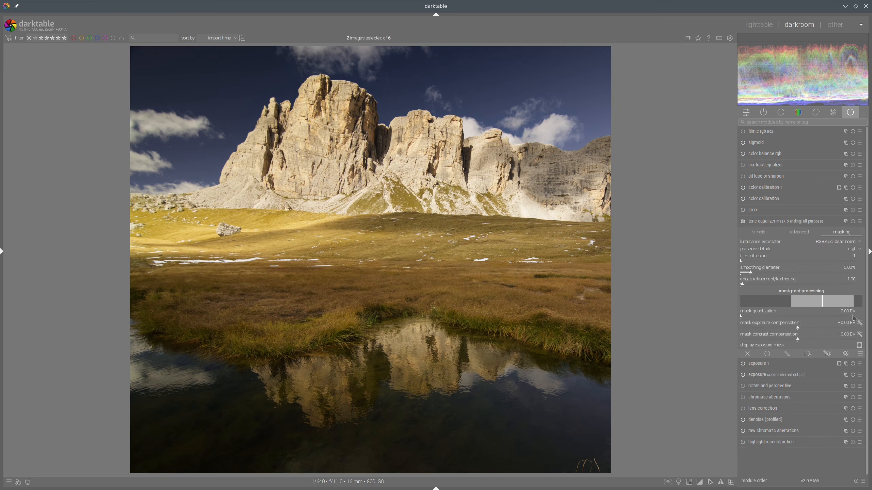
left_click(807, 233)
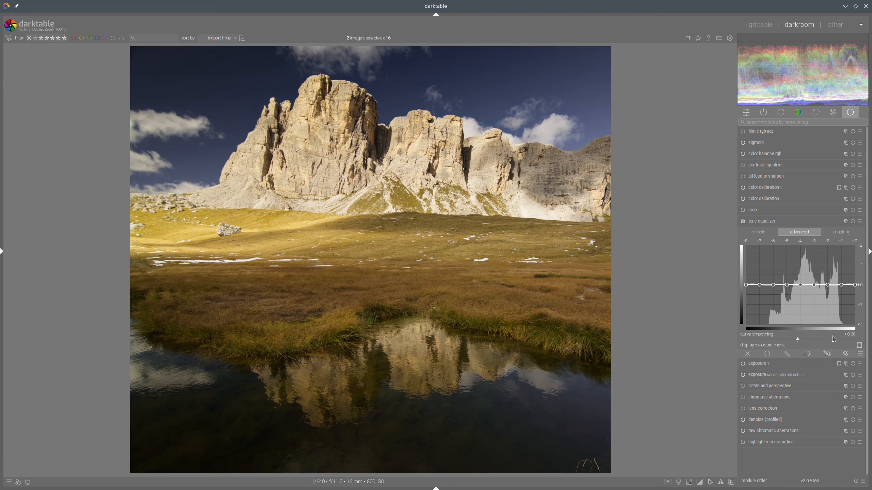
left_click(827, 354)
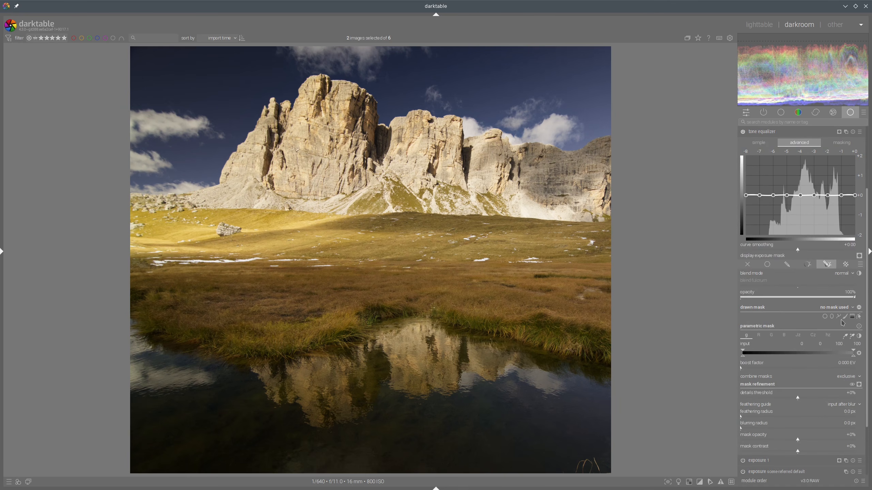
left_click(851, 317)
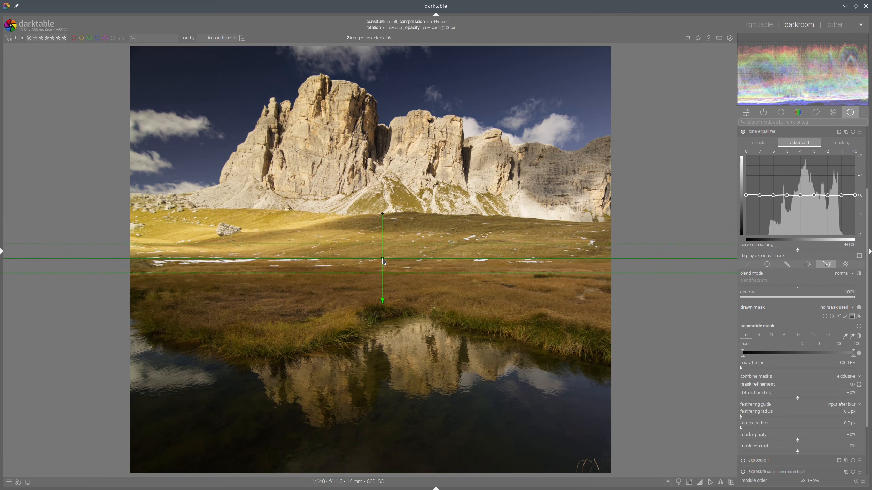
left_click(383, 259)
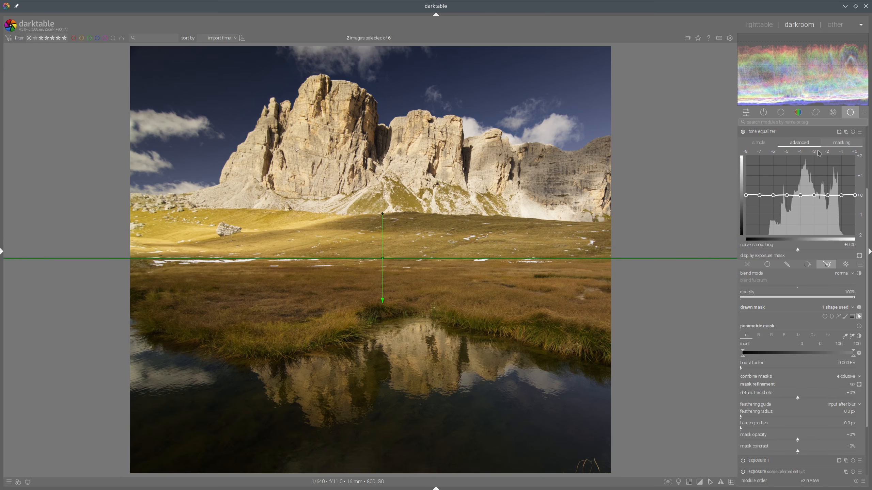
Step: Raise the tone equalizer curve in the midtones and compare the result with the reference
left_click_drag(804, 180, 807, 171)
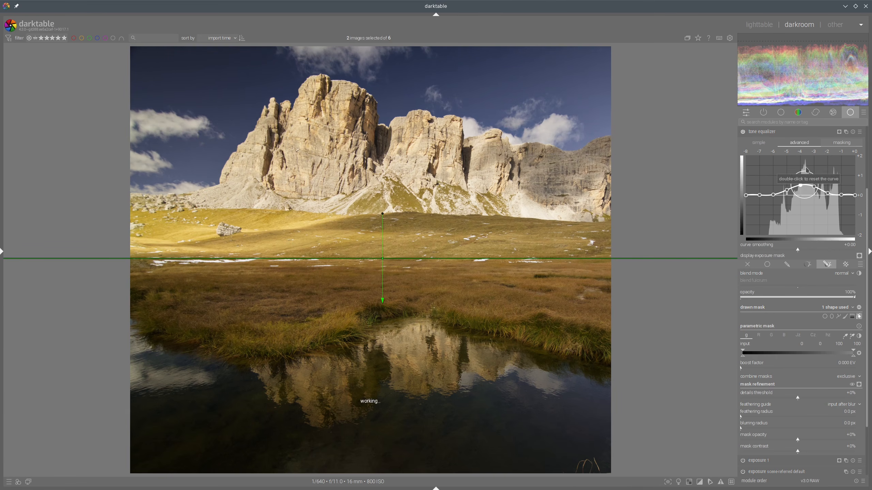
left_click(773, 131)
left_click(767, 31)
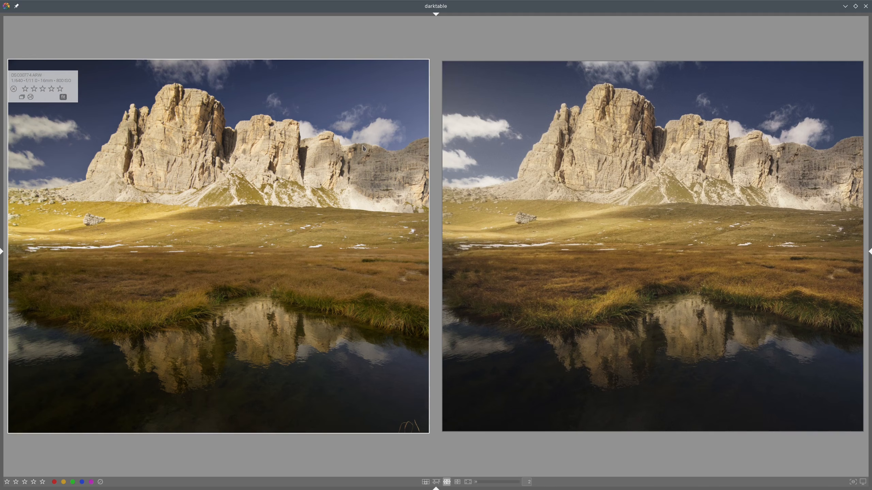
double_click(316, 157)
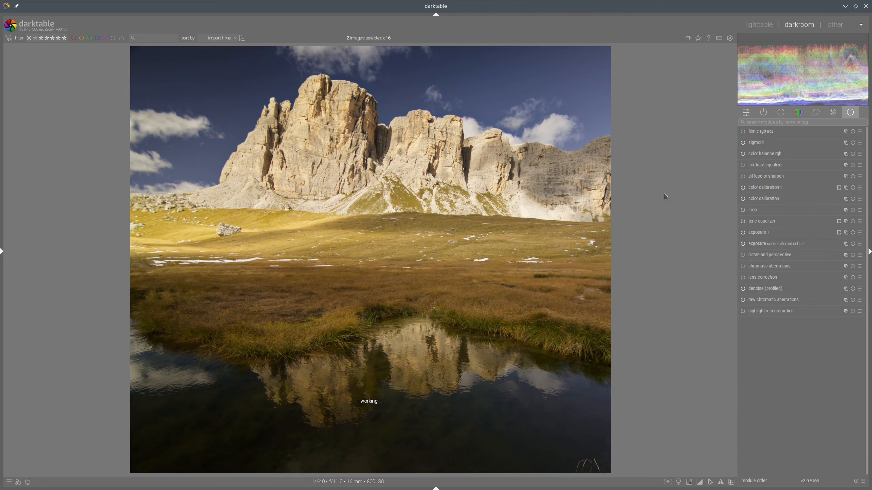
Step: Reshape the tone equalizer curve to lift the darker midtones, check the masking settings, and compare with the reference
left_click(767, 222)
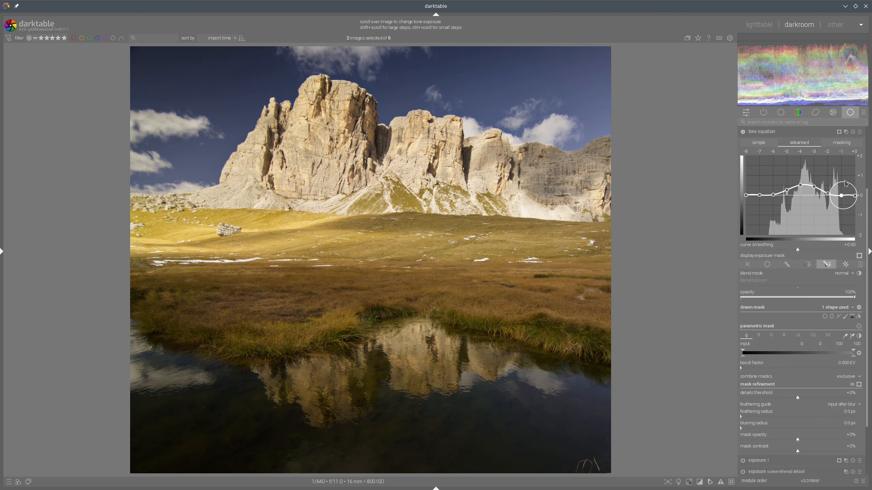
left_click_drag(844, 188, 798, 168)
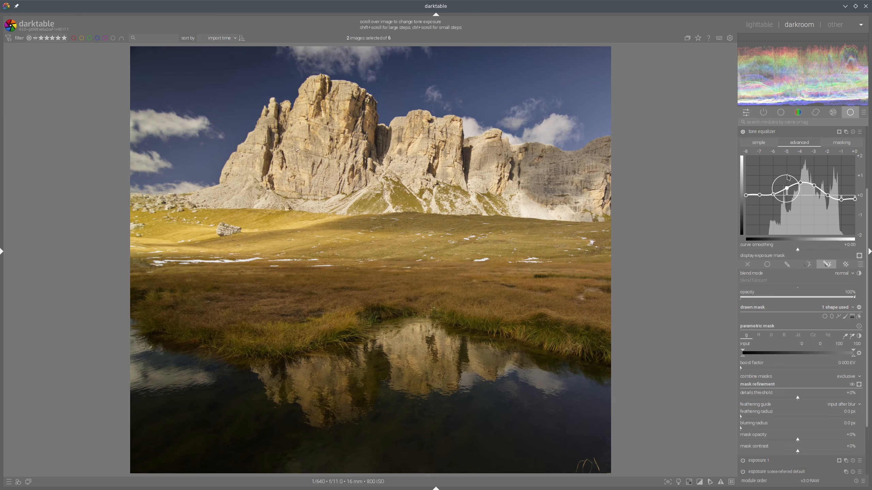
left_click(849, 143)
left_click(752, 196)
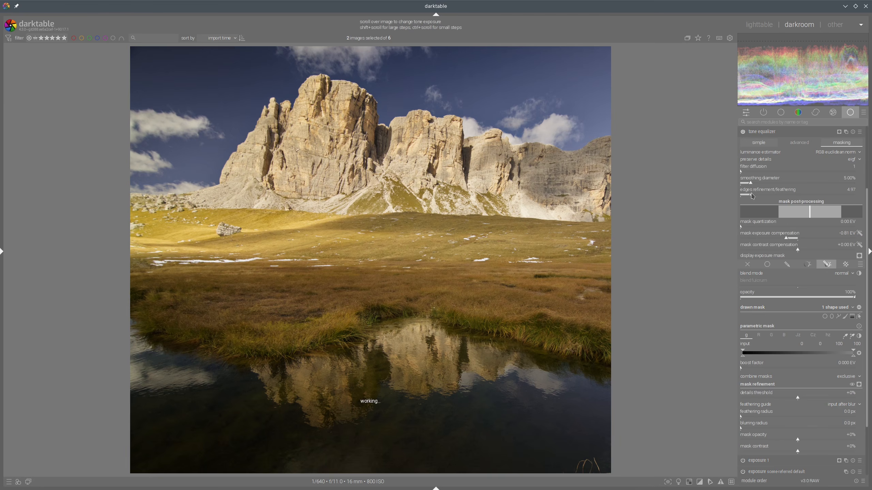
left_click(751, 131)
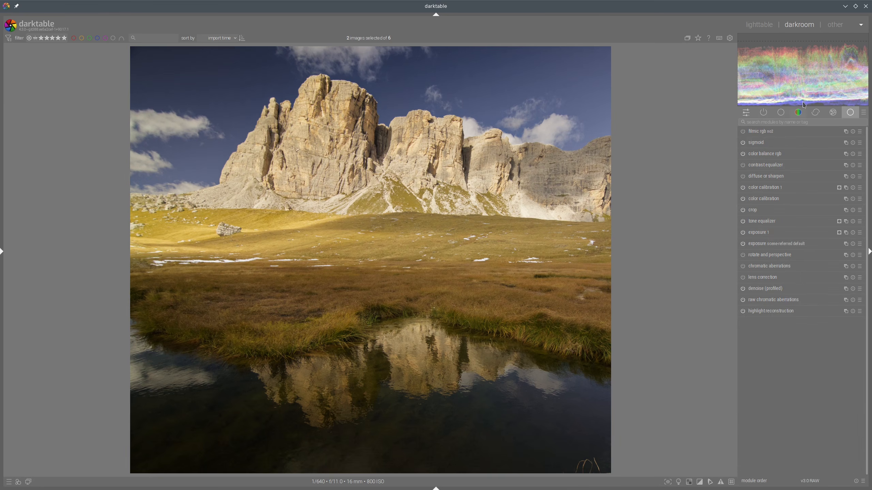
left_click(759, 25)
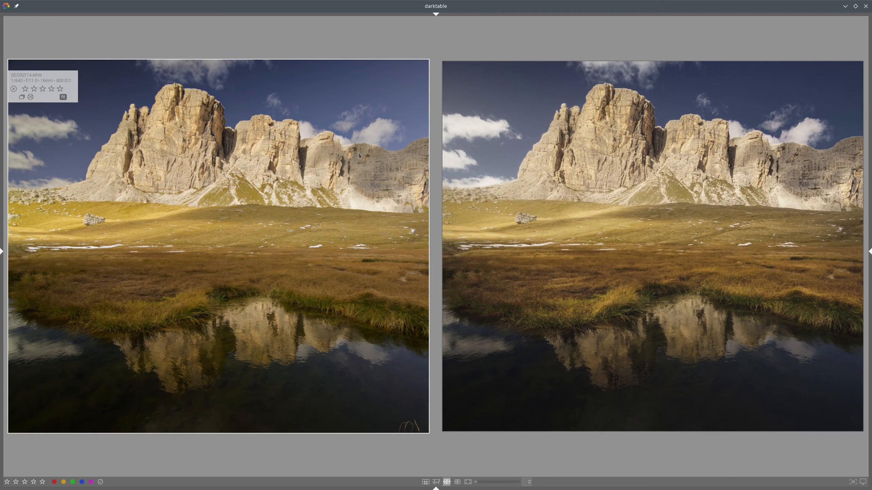
double_click(219, 173)
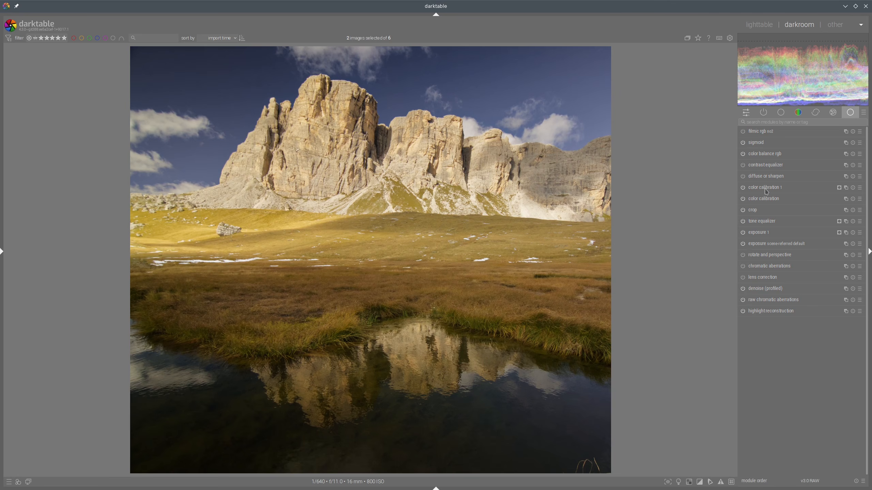
Step: Remove the gradient drawn mask from the tone equalizer
left_click(764, 222)
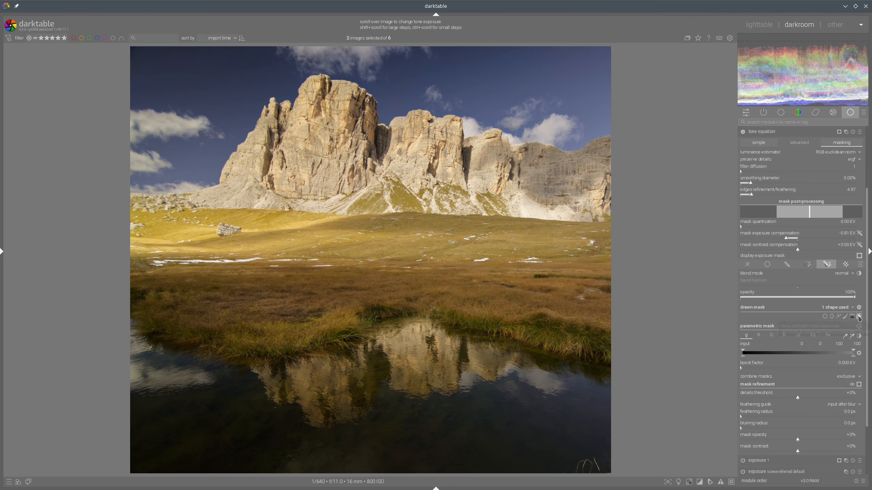
left_click(859, 317)
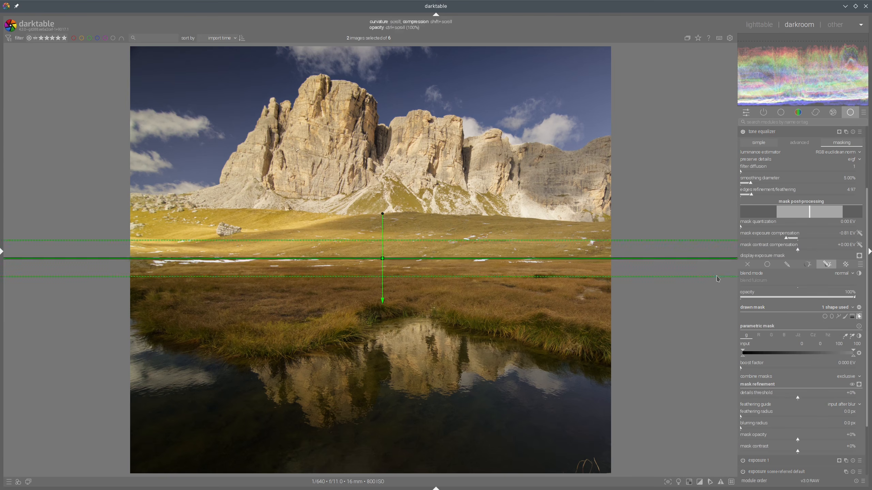
right_click(401, 258)
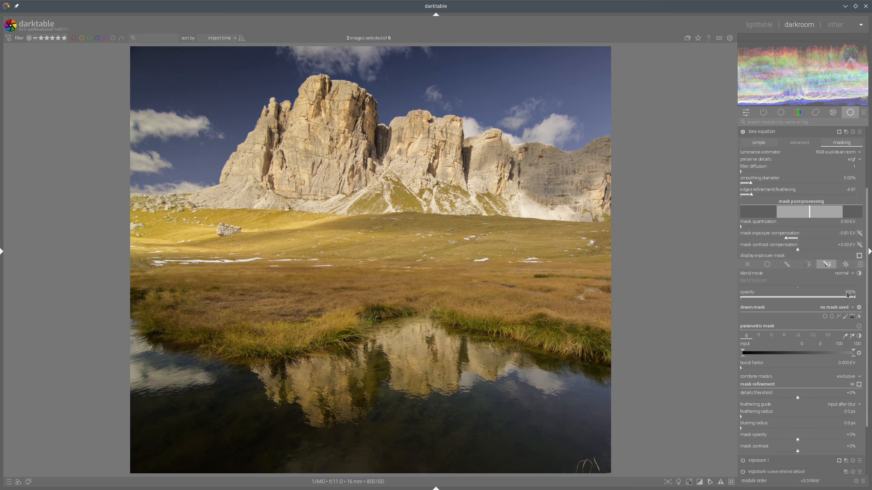
Step: Draw a path mask for the tone equalizer outlining the mountains, sky and upper meadow
left_click(838, 317)
left_click(141, 55)
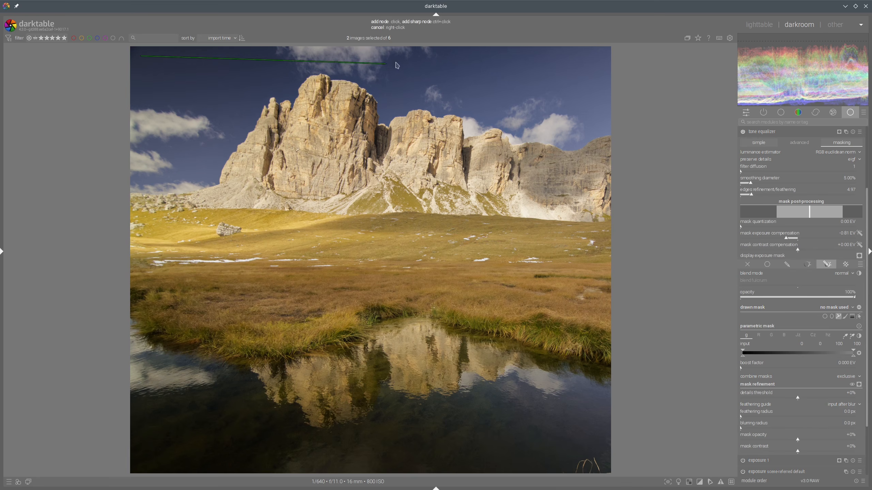
left_click(431, 63)
left_click(461, 112)
left_click(462, 191)
left_click(490, 227)
left_click(349, 241)
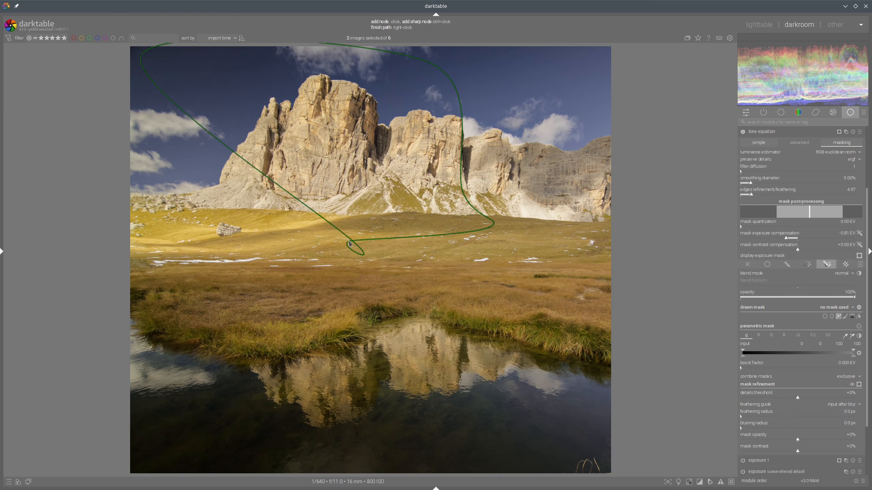
left_click(147, 240)
right_click(146, 240)
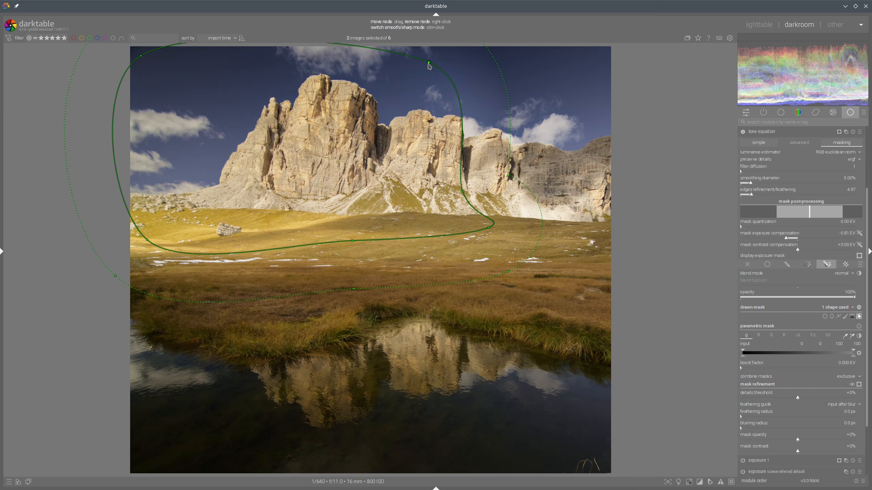
Step: Move the path's top and bottom nodes, enlarge its feather, and compare with the reference
left_click_drag(429, 63, 333, 61)
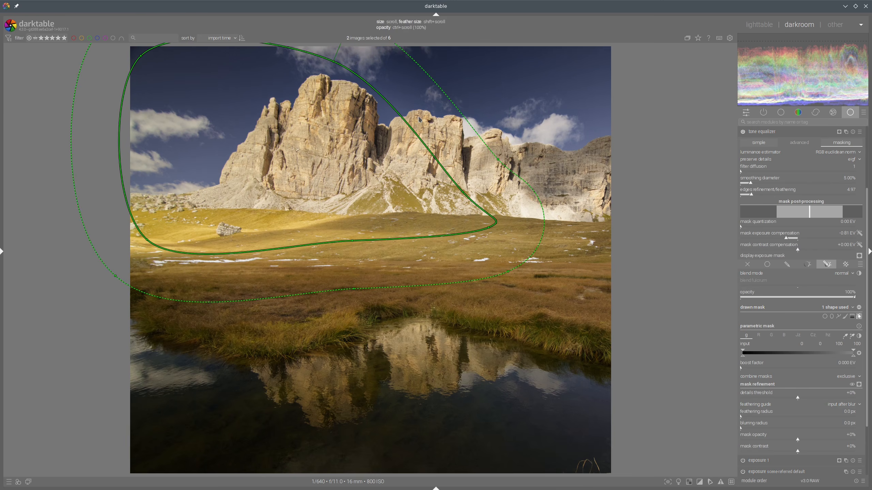
scroll(435, 121, "up", 5, "shift")
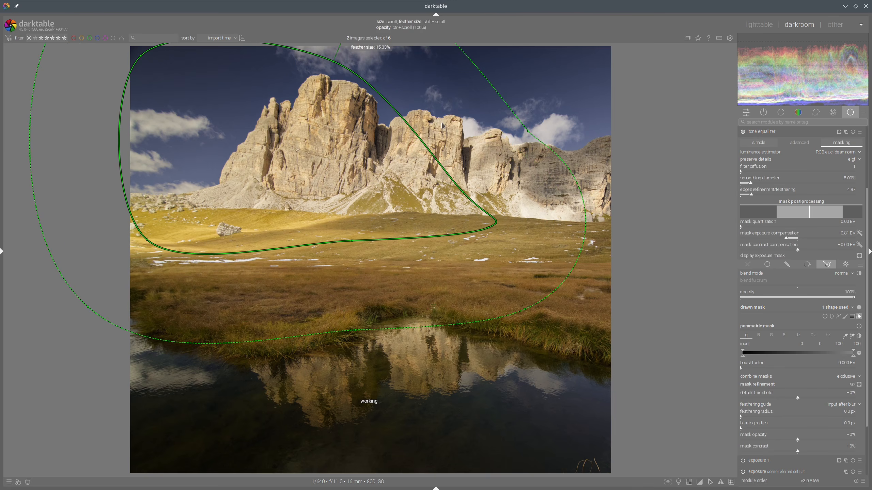
left_click(352, 241)
left_click_drag(352, 242, 347, 235)
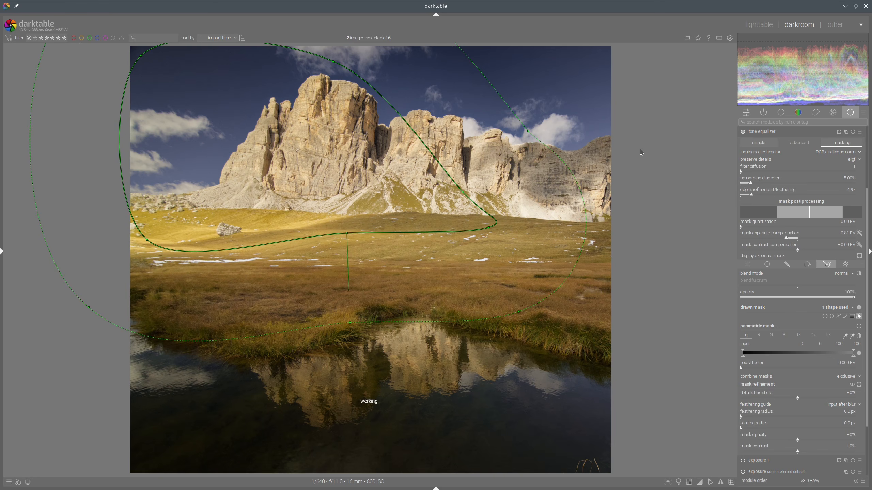
left_click(795, 417)
left_click(781, 134)
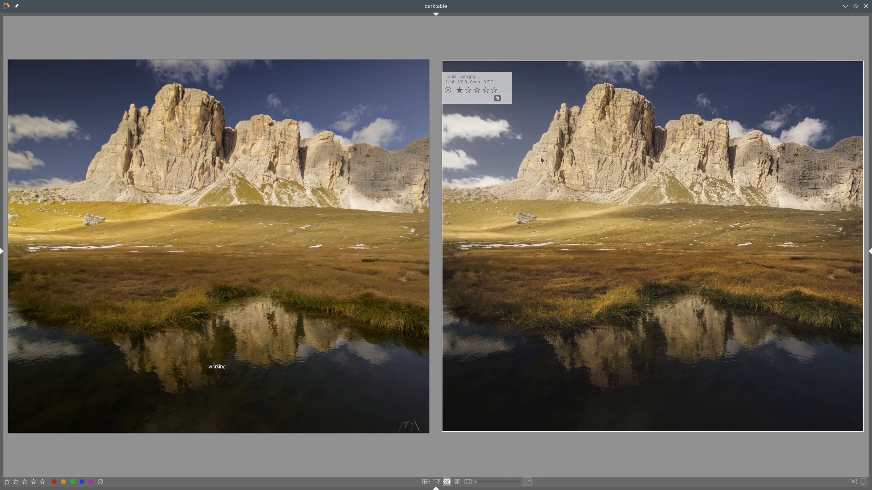
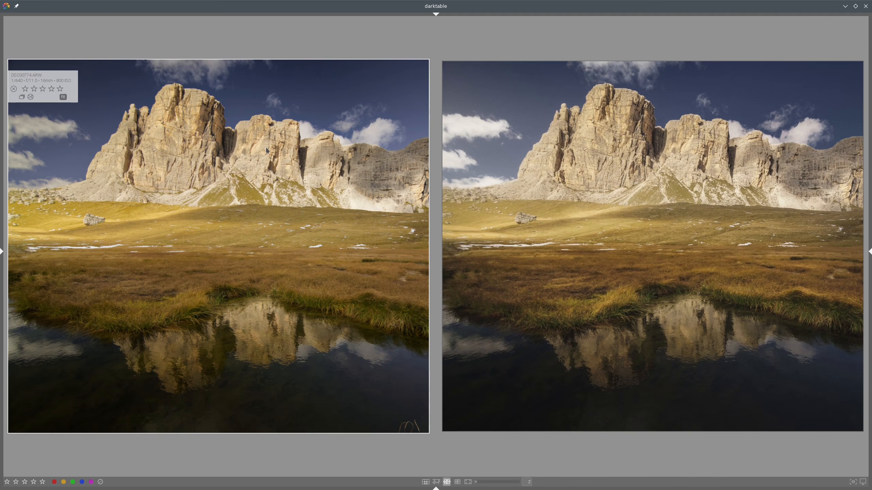
Step: Open the contrast equalizer's masking options and place a gradient drawn mask across the image just above the meadow
double_click(448, 152)
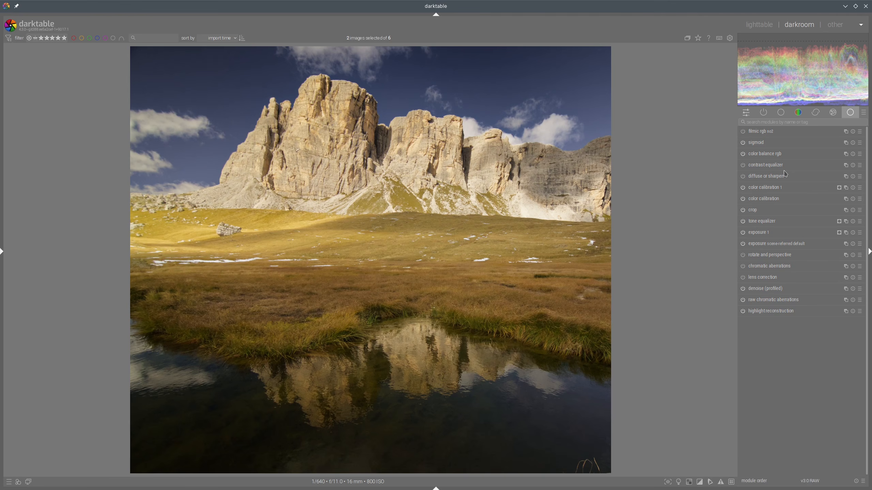
left_click(743, 165)
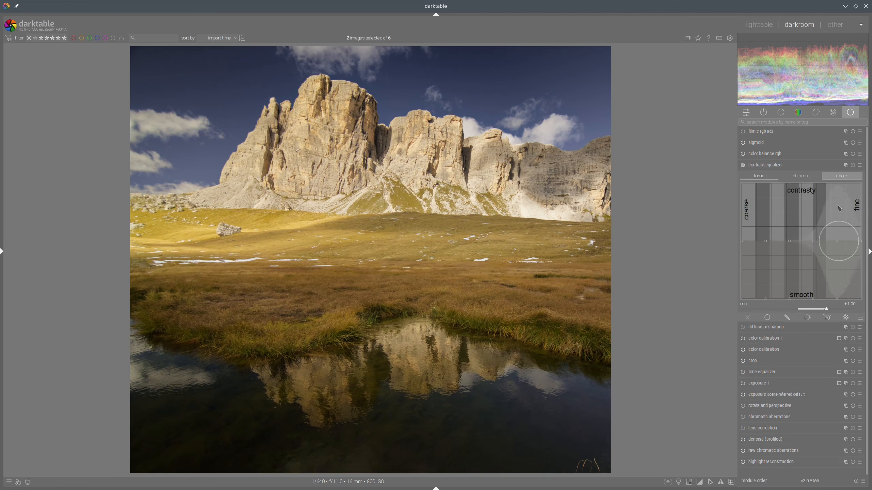
left_click(827, 317)
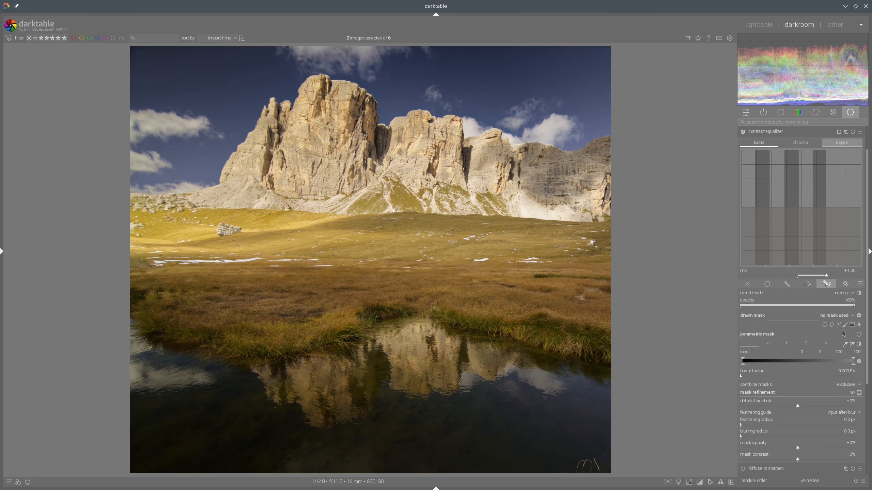
left_click(852, 324)
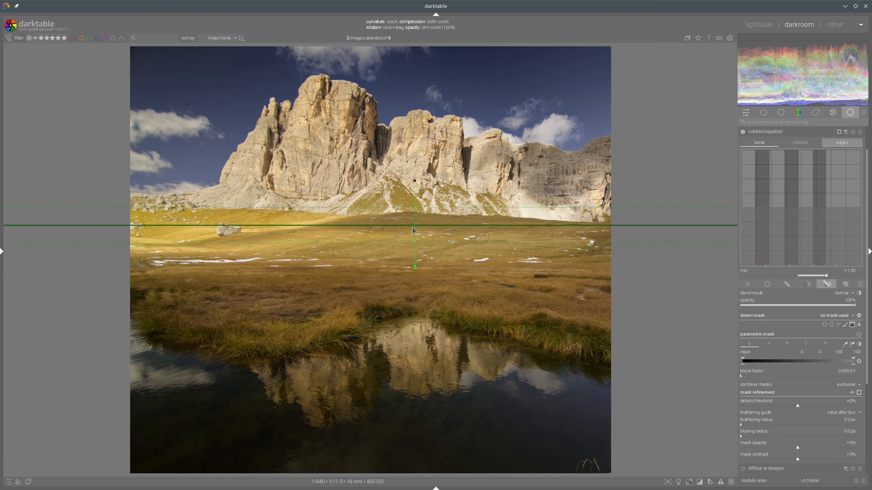
left_click(413, 230)
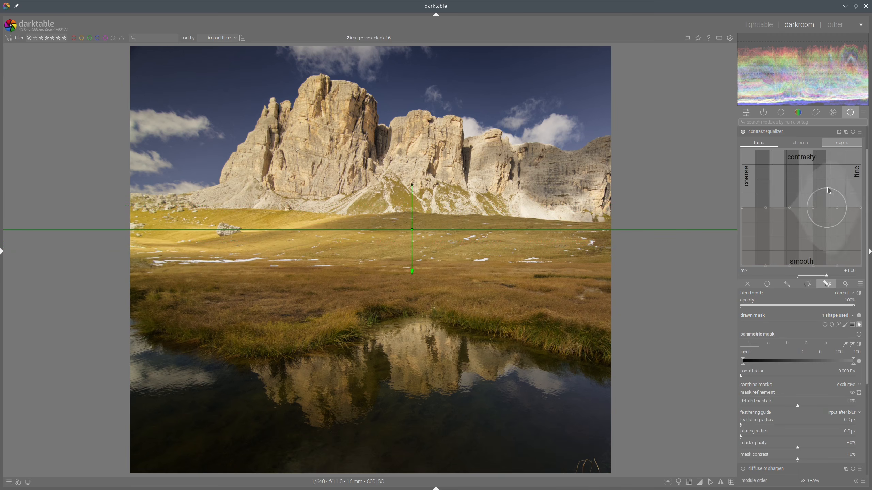
Step: Reshape the contrast equalizer's luma curve to boost coarse and fine detail contrast
scroll(762, 171, "down", 8)
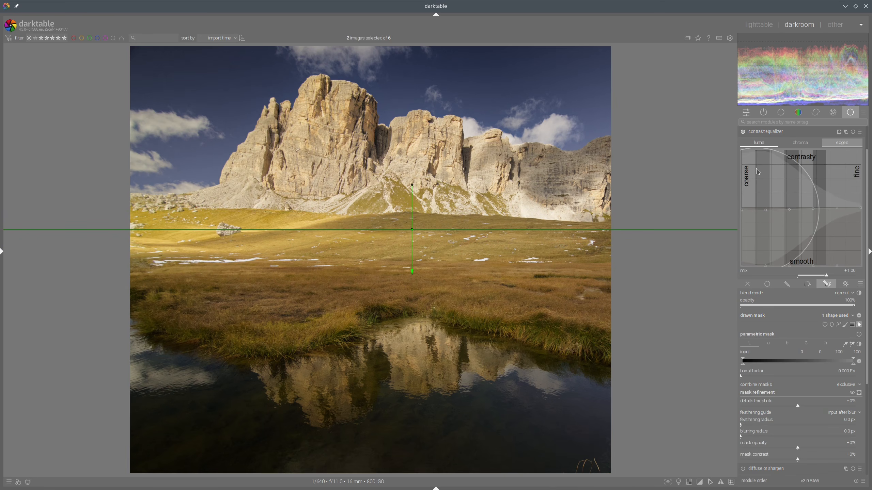
left_click_drag(757, 172, 757, 177)
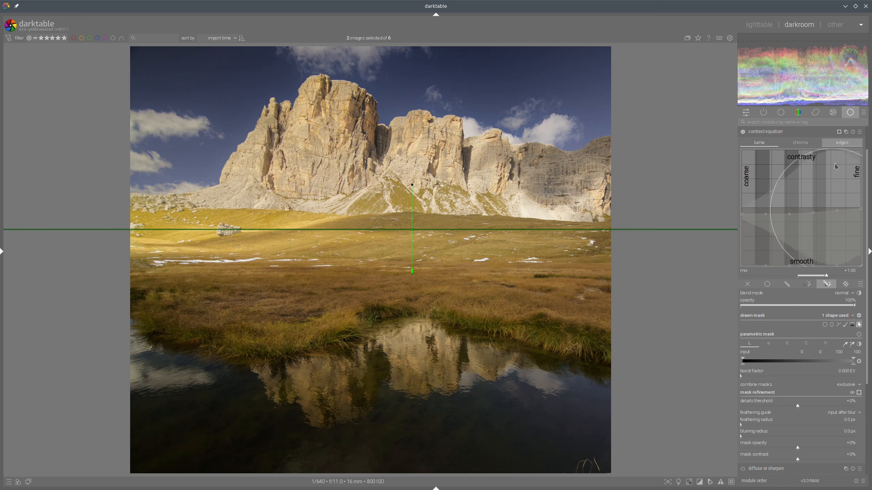
left_click_drag(843, 164, 848, 159)
scroll(848, 159, "up", 7)
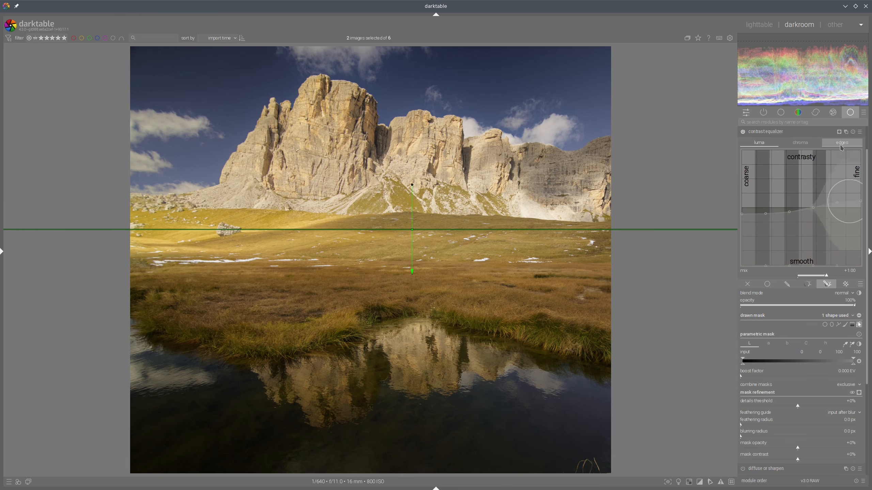
Step: Compare the edit with the reference image and return to editing
left_click(775, 132)
left_click(759, 25)
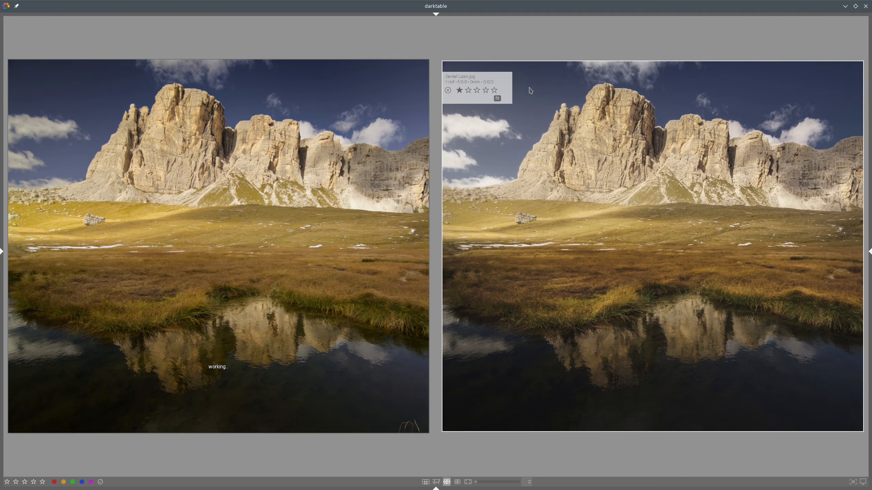
double_click(273, 142)
Step: Set the shadows brilliance in color balance rgb to -14.20% and compare with the reference
left_click(759, 146)
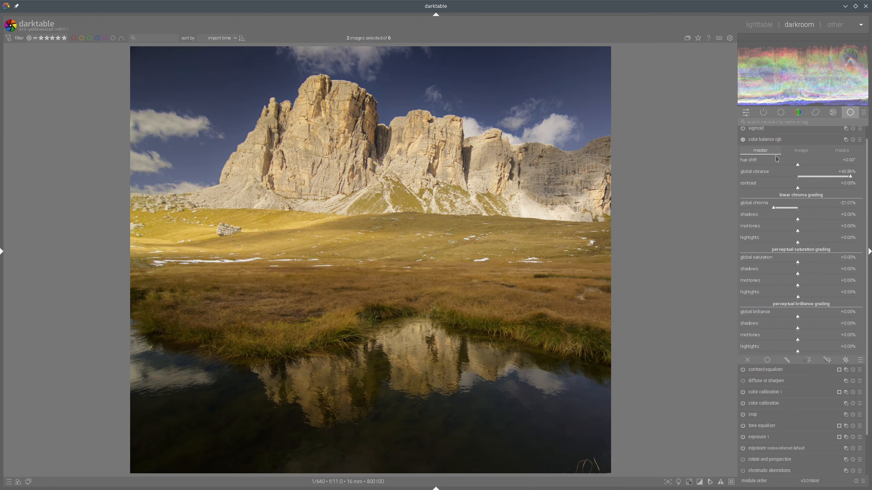
left_click_drag(801, 321, 794, 322)
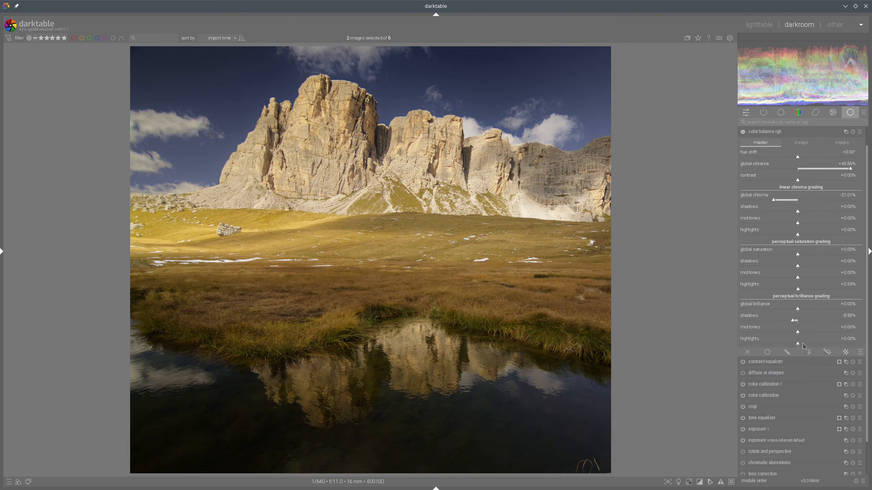
left_click(789, 320)
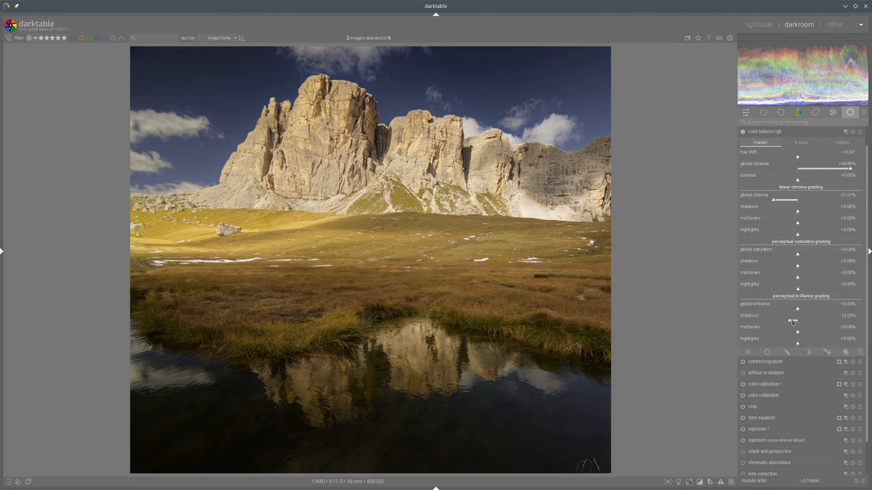
left_click(766, 132)
left_click(759, 25)
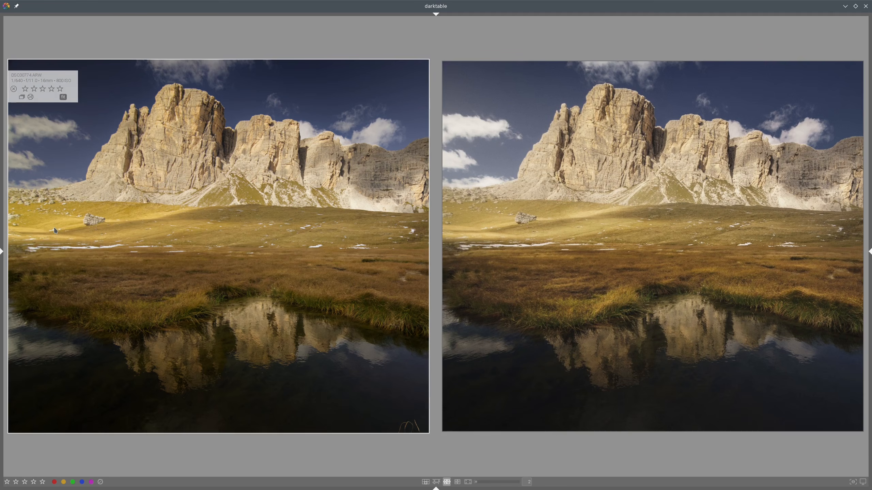
Step: Create a new instance of the contrast equalizer and open its masking options
mouse_move(53, 228)
left_mouse_down()
mouse_move(118, 207)
mouse_move(46, 242)
mouse_move(89, 201)
left_mouse_up()
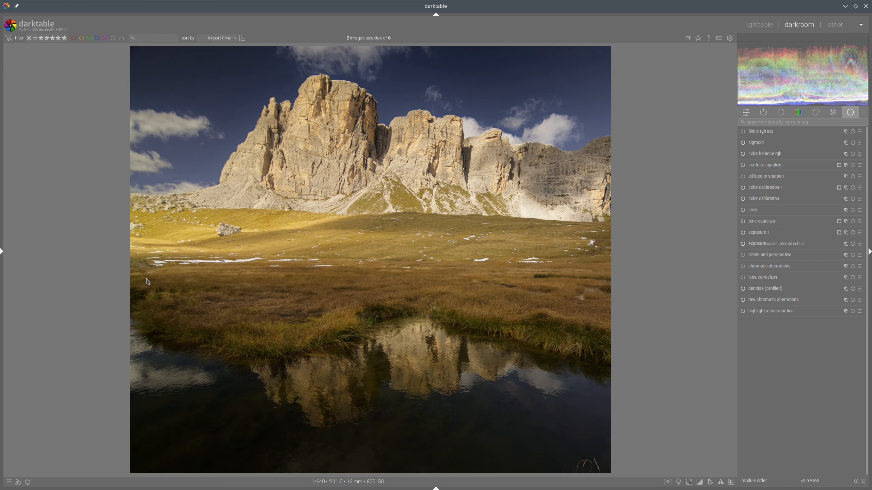
mouse_move(147, 279)
left_mouse_down()
mouse_move(608, 286)
mouse_move(611, 344)
mouse_move(506, 315)
mouse_move(369, 301)
mouse_move(253, 338)
mouse_move(133, 292)
mouse_move(154, 287)
left_mouse_up()
mouse_move(136, 341)
left_mouse_down()
mouse_move(232, 363)
mouse_move(440, 329)
mouse_move(579, 362)
mouse_move(604, 416)
mouse_move(584, 475)
mouse_move(376, 474)
mouse_move(140, 447)
mouse_move(139, 345)
left_mouse_up()
right_click(846, 166)
left_click(833, 315)
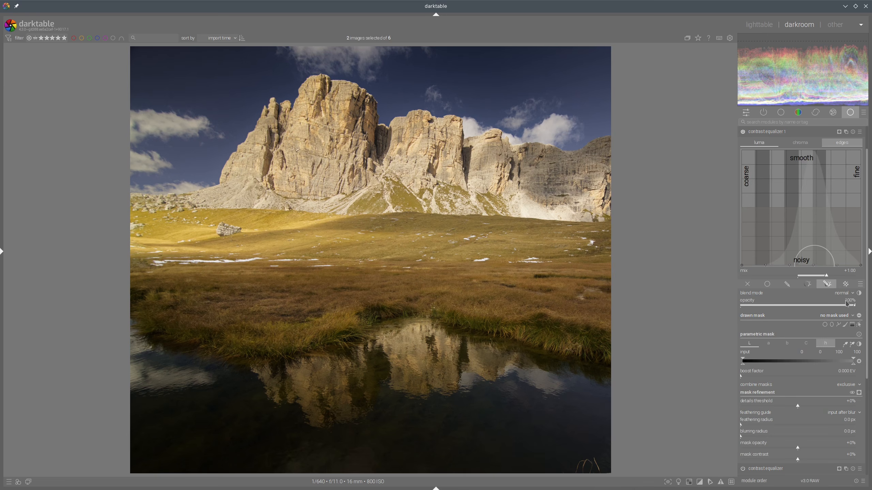
Step: Add a gradient drawn mask across the meadow to the new contrast equalizer instance and preview the mask
left_click(852, 325)
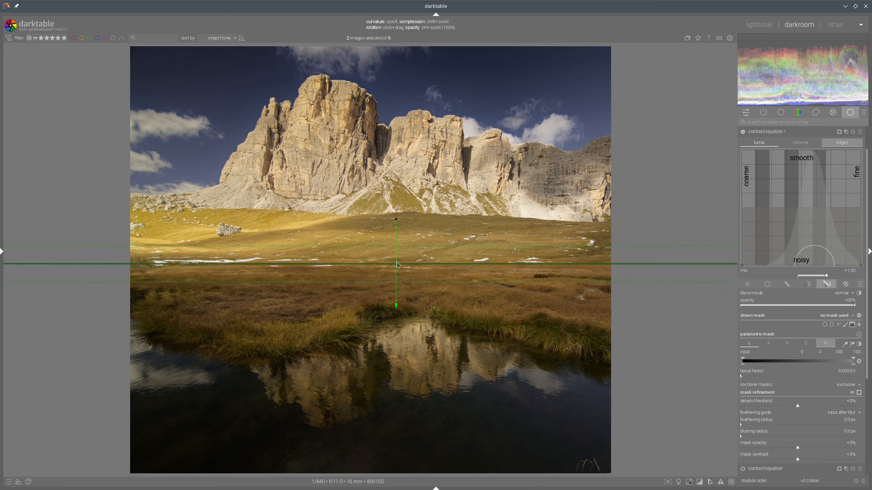
left_click(393, 266)
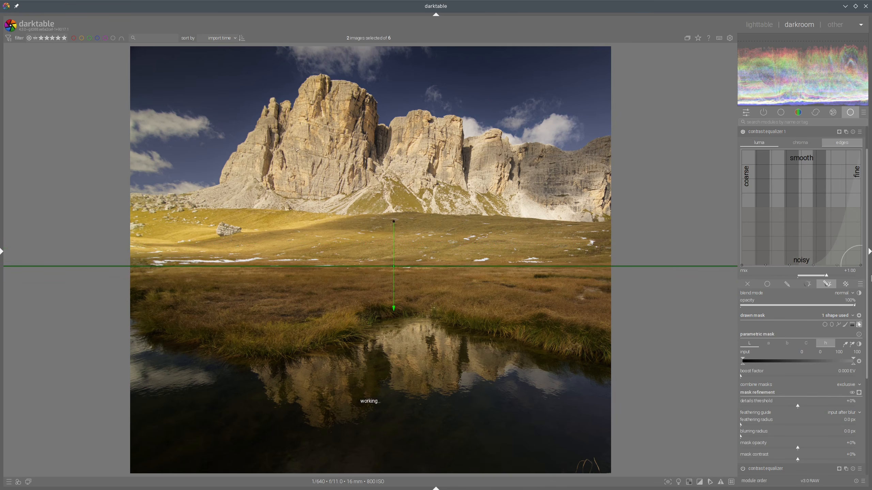
left_click(859, 392)
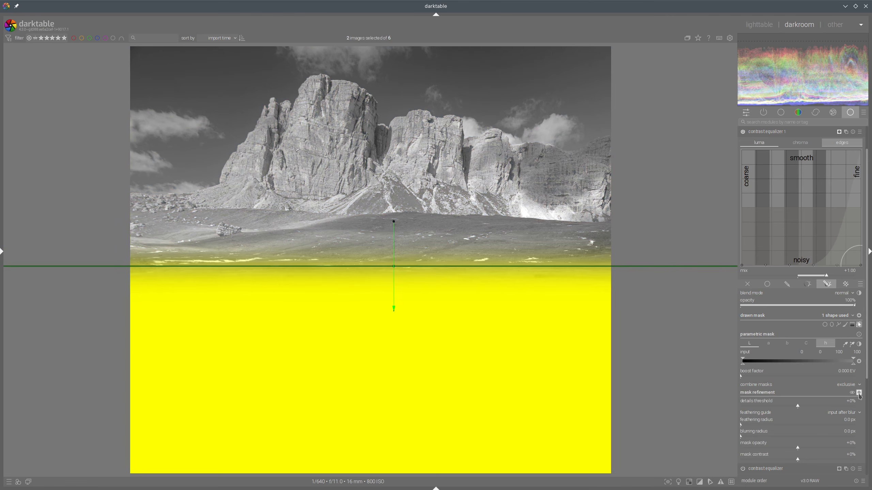
left_click(858, 392)
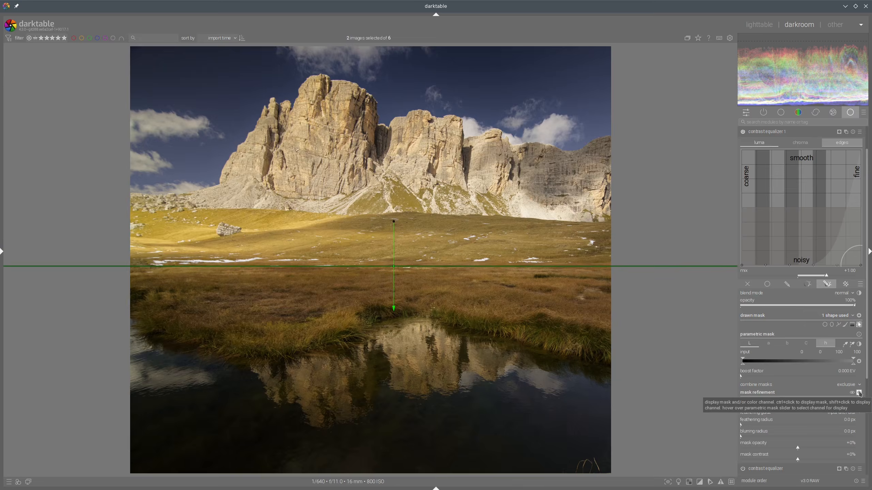
Step: Move the gradient lower, then remove it from the new instance
left_click_drag(393, 268, 390, 301)
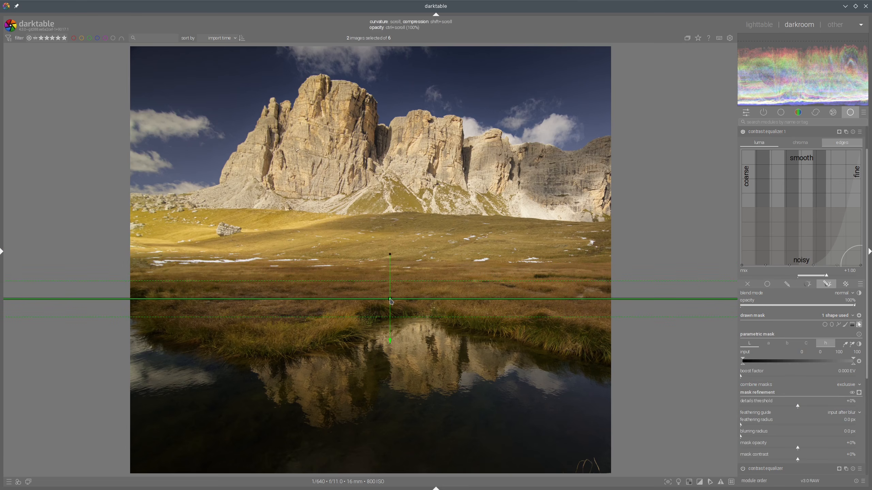
right_click(391, 301)
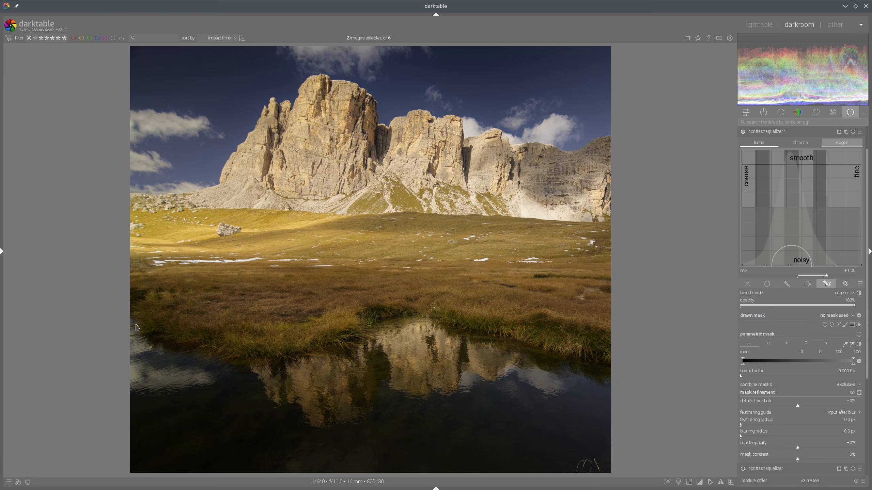
Step: Draw a path mask outlining the pond and foreground grass for the new contrast equalizer instance
left_click(838, 324)
left_click(129, 328)
left_click(170, 333)
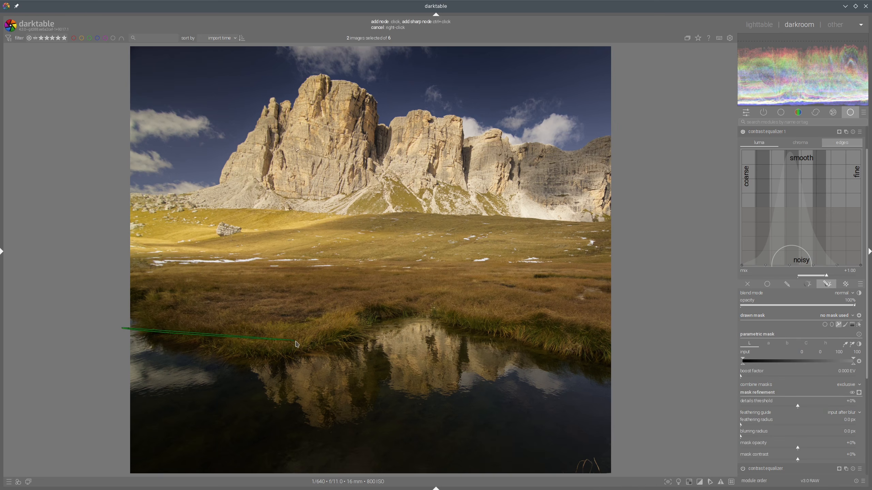
left_click(294, 340)
left_click(366, 317)
left_click(433, 309)
left_click(525, 330)
left_click(601, 377)
left_click(593, 455)
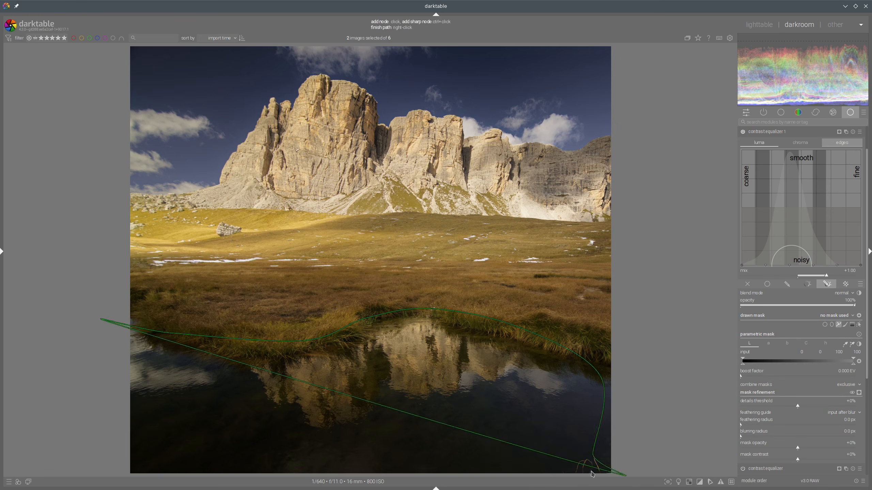
left_click(589, 471)
left_click(363, 452)
left_click(210, 452)
left_click(103, 443)
right_click(210, 431)
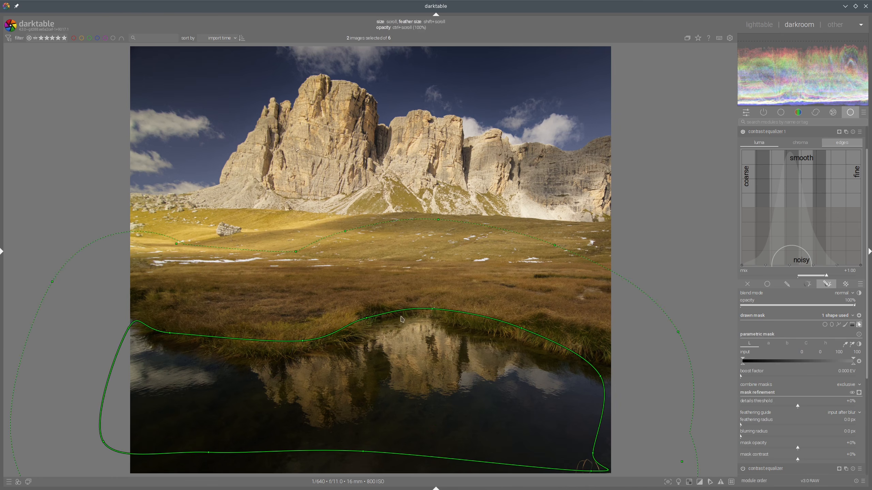
Step: Enlarge the path's feather and pull its two right-side nodes outward
scroll(425, 283, "down", 3)
scroll(429, 281, "down", 5)
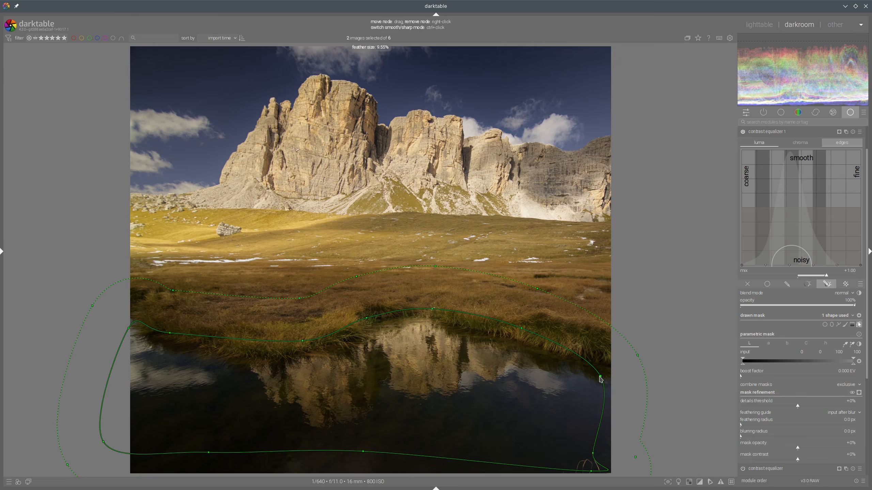
left_click_drag(600, 377, 612, 371)
left_click_drag(593, 455, 614, 450)
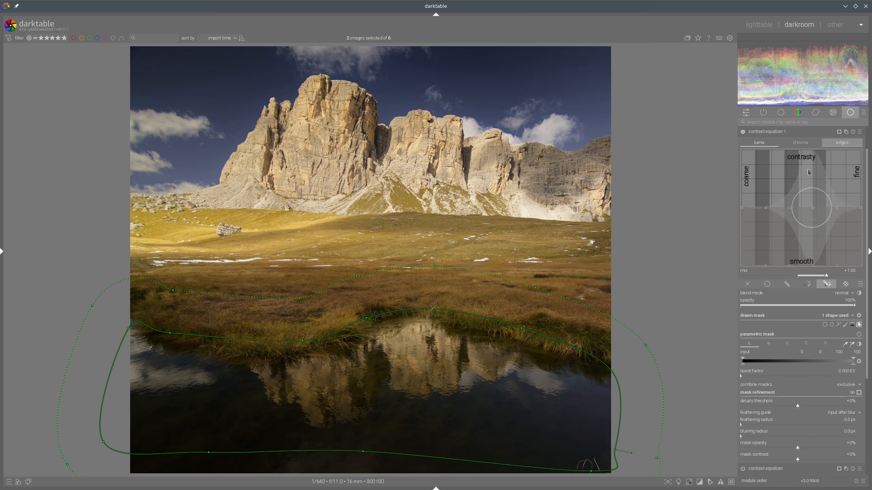
Step: Raise the new contrast equalizer instance's curve
scroll(800, 174, "down", 8)
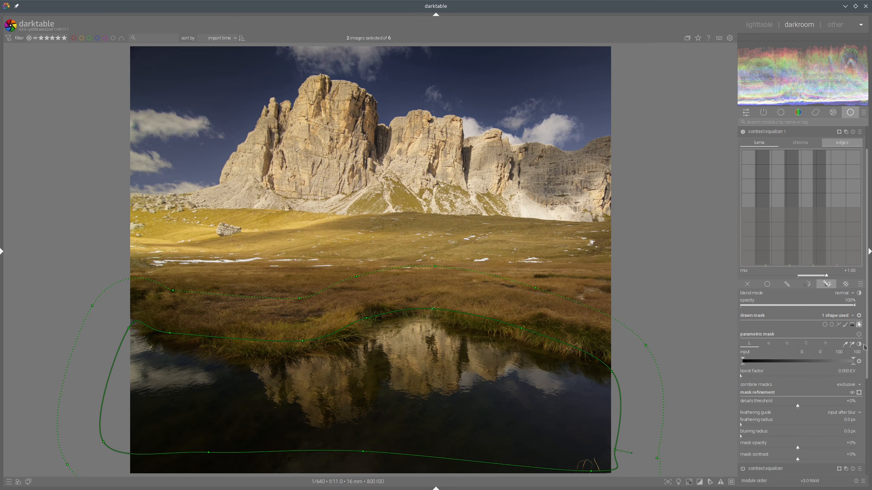
left_click(858, 325)
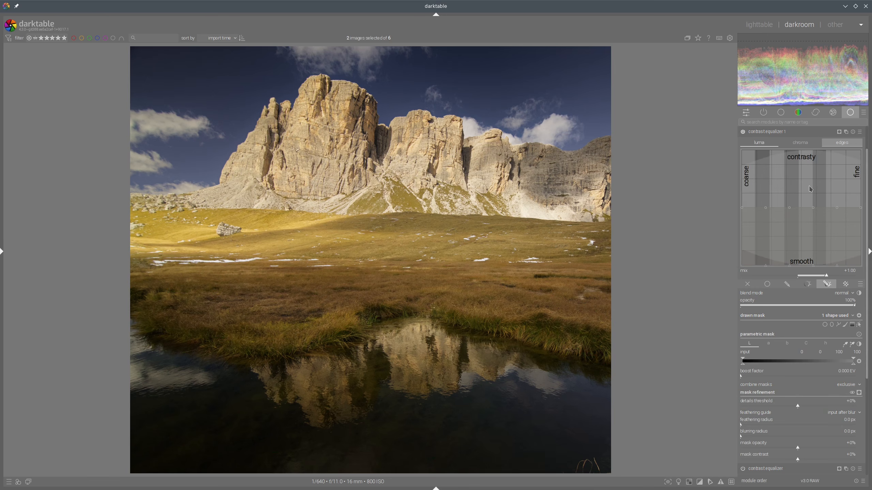
left_click_drag(810, 189, 809, 176)
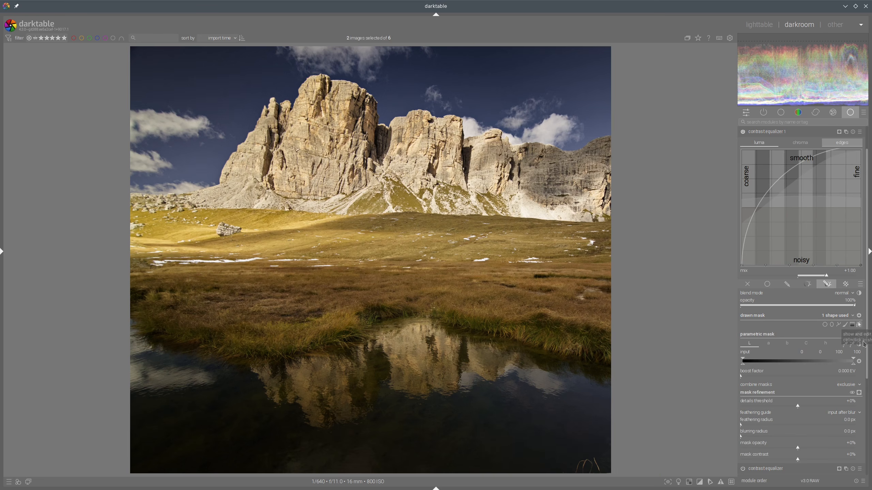
Step: Display the mask and invert the drawn path mask's polarity
left_click(859, 393)
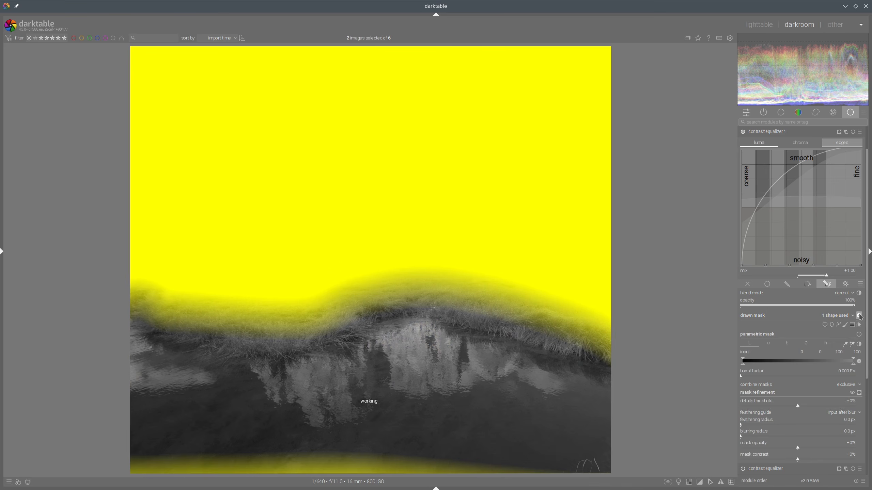
left_click(859, 316)
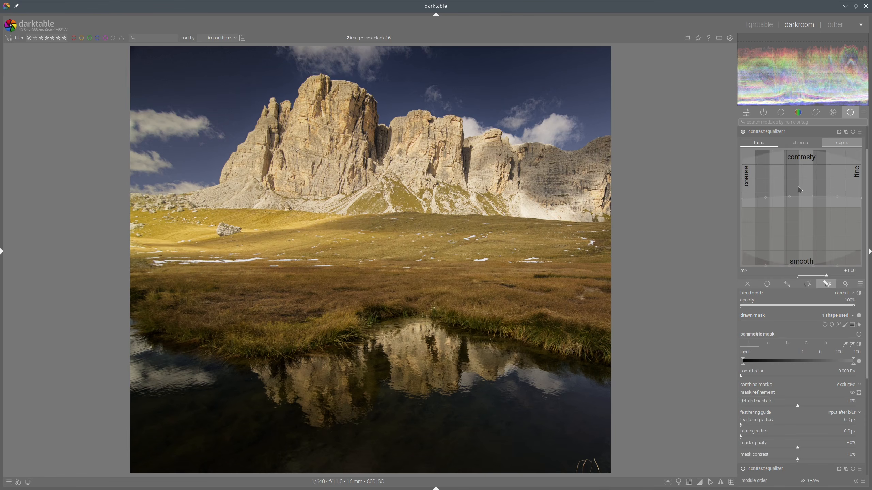
left_click_drag(748, 182, 747, 180)
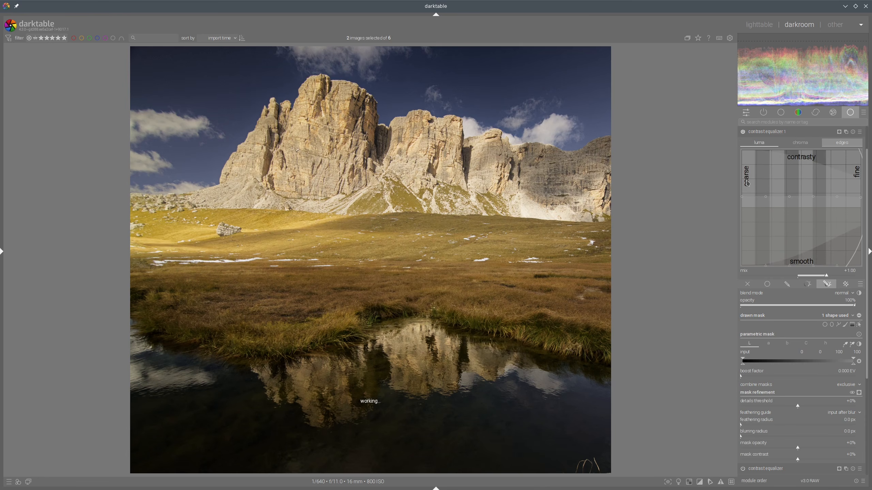
Step: Compare the edit with the reference and reopen the new contrast equalizer instance
left_click(767, 131)
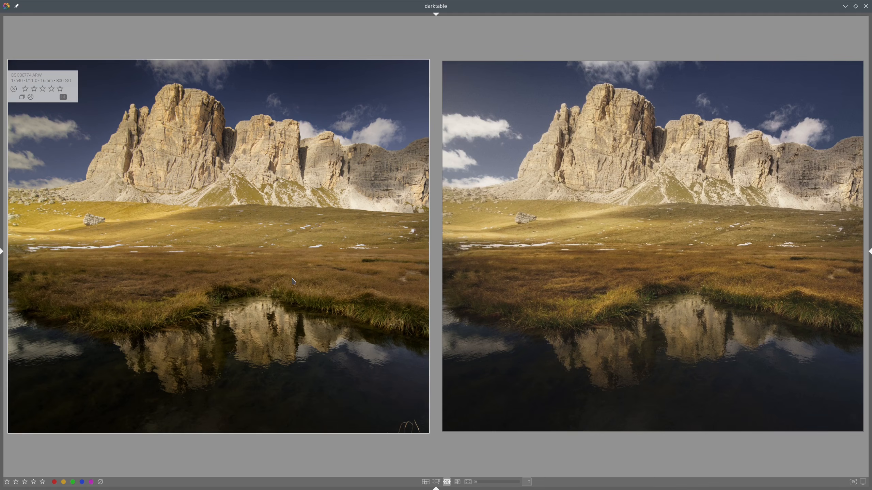
key("d")
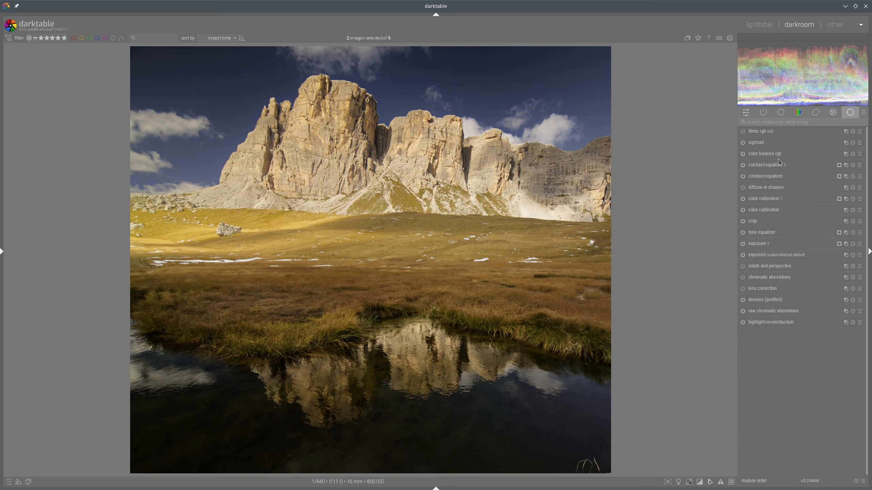
left_click(774, 167)
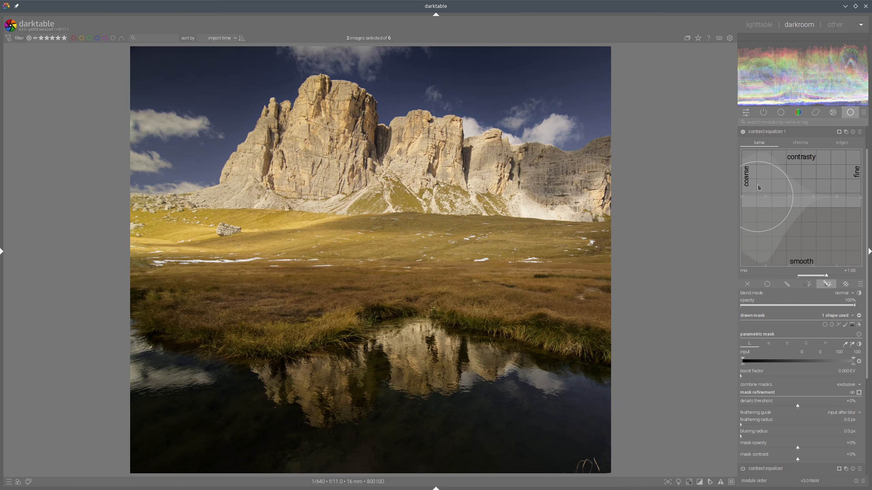
Step: Fine-tune the coarse and fine ends of the new contrast equalizer instance's luma curve and collapse the module
left_click_drag(758, 194, 756, 195)
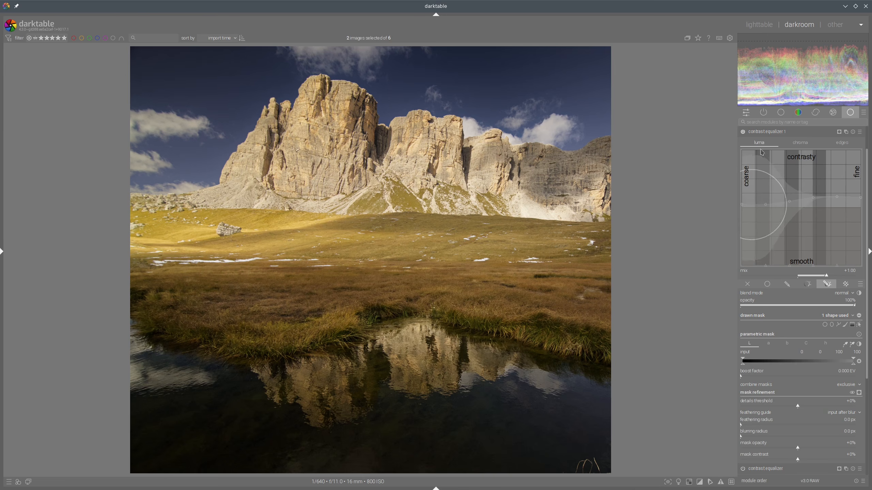
left_click_drag(854, 164, 853, 160)
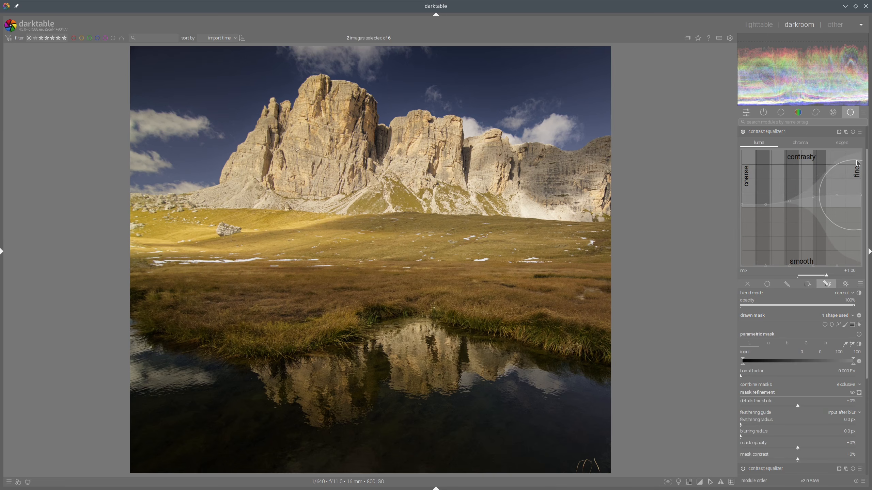
left_click(768, 133)
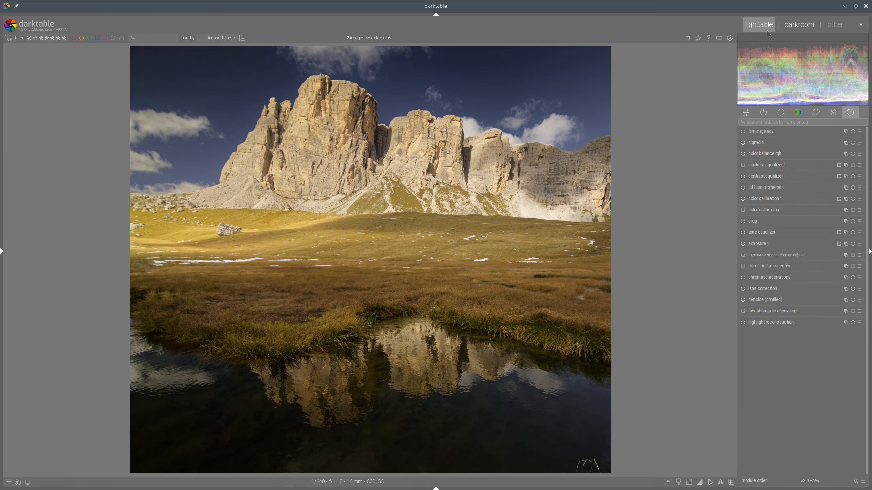
Step: Check the edit against the reference, then reduce the new contrast equalizer instance's mix to about 0.51
left_click(759, 26)
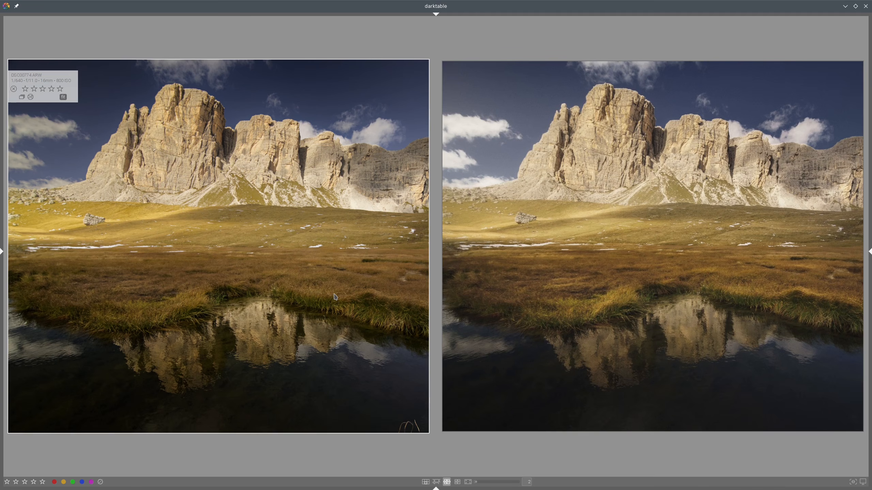
key("d")
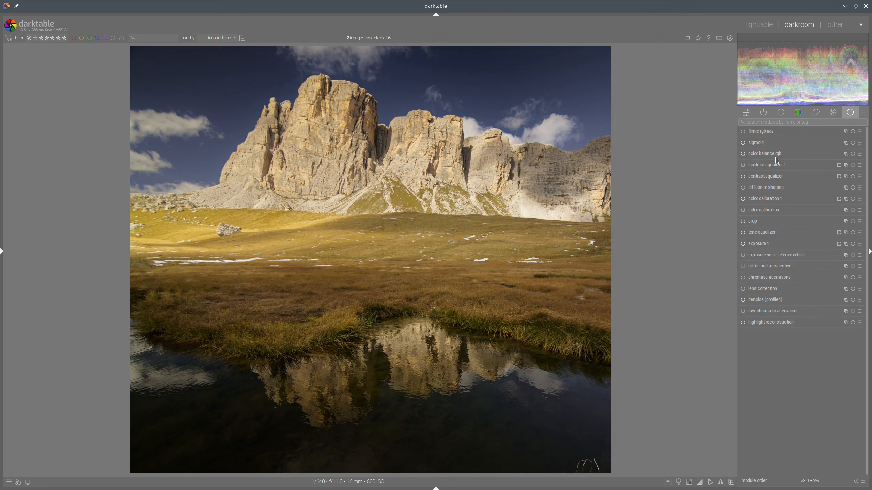
left_click(780, 170)
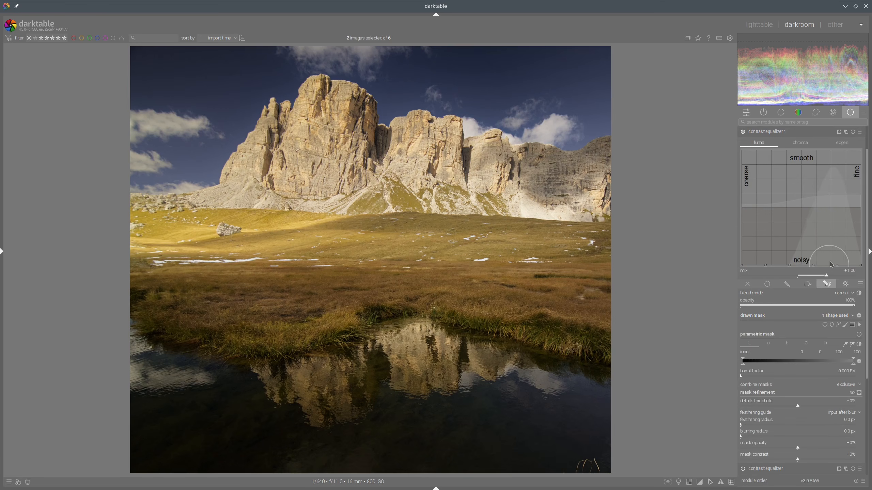
left_click_drag(818, 279, 807, 278)
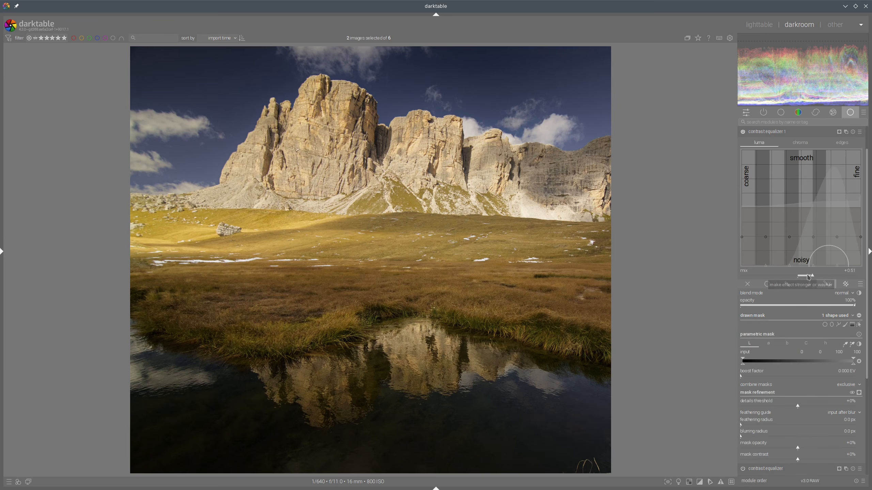
Step: Compare the edit with the reference image side by side and return to the darkroom
left_click(760, 132)
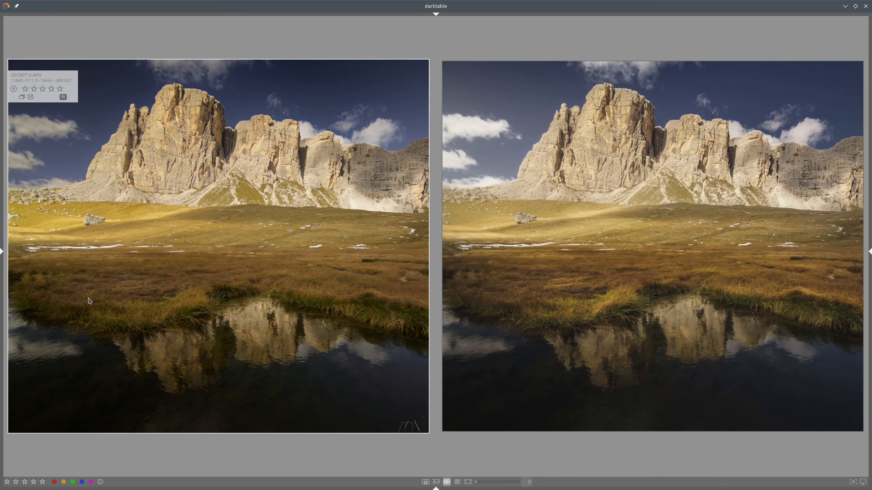
mouse_move(59, 284)
left_mouse_down()
mouse_move(38, 262)
mouse_move(432, 253)
mouse_move(417, 316)
mouse_move(225, 292)
mouse_move(165, 314)
mouse_move(83, 317)
mouse_move(34, 288)
mouse_move(47, 271)
left_mouse_up()
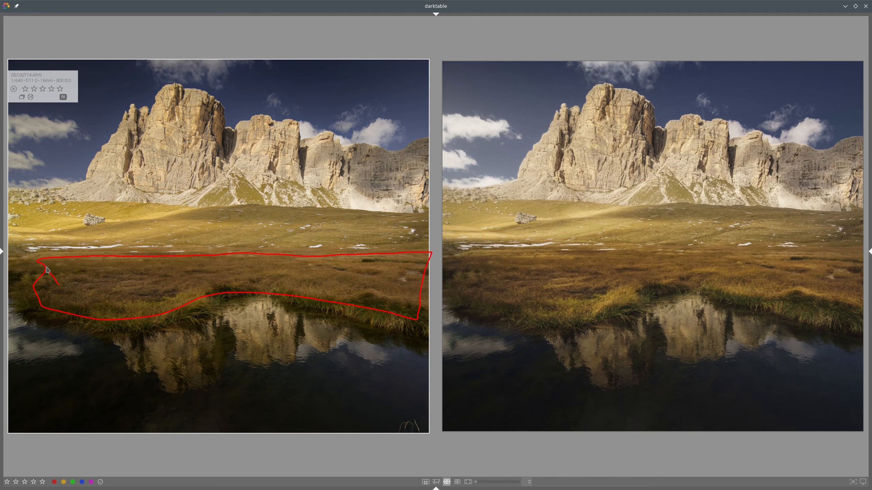
key("shift+super+F11")
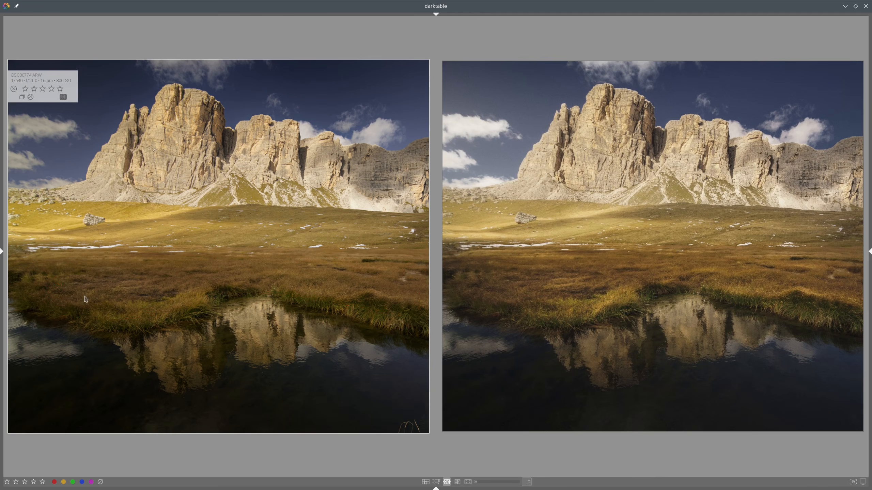
double_click(405, 227)
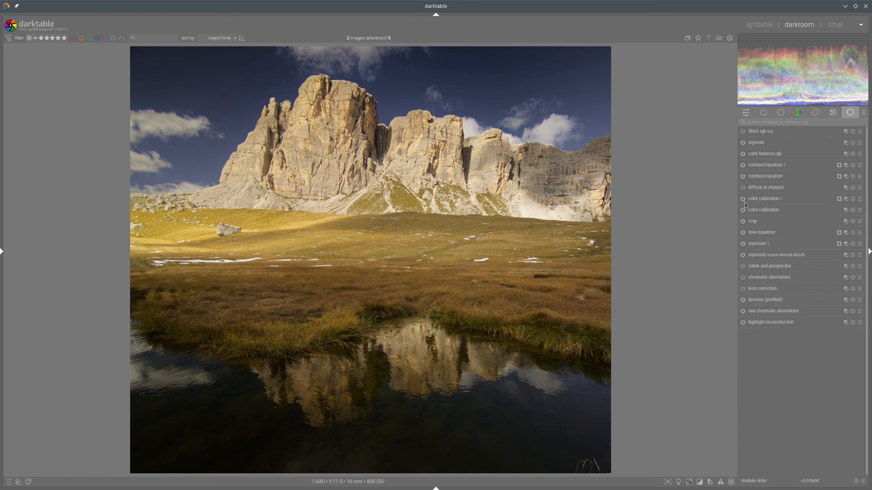
Step: Create a new color balance rgb instance and draw a path mask around the grass band in front of the water
right_click(845, 154)
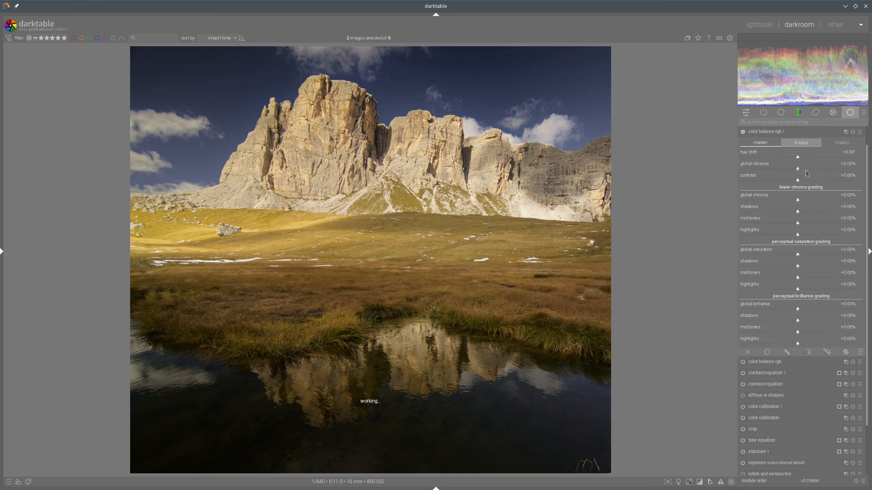
left_click(826, 352)
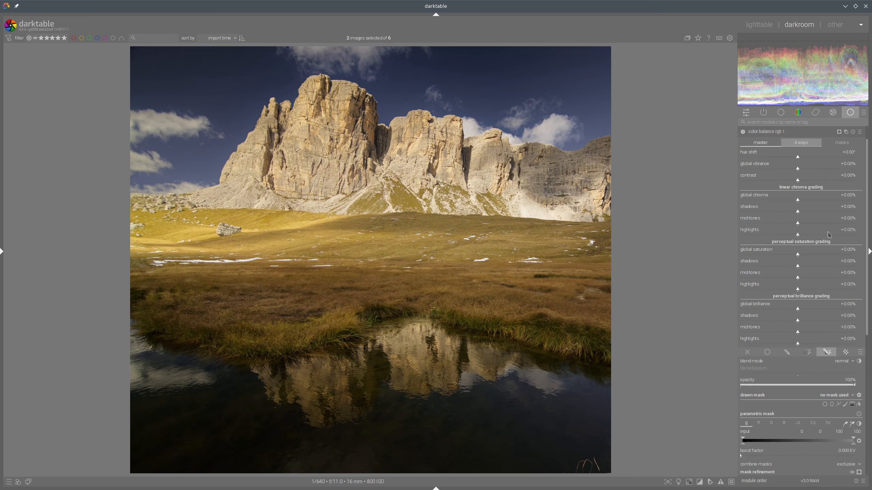
left_click(838, 404)
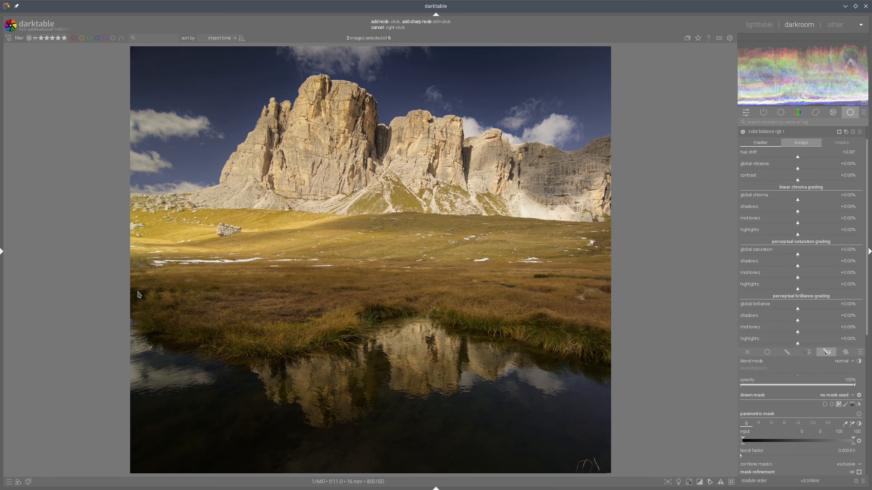
left_click(131, 285)
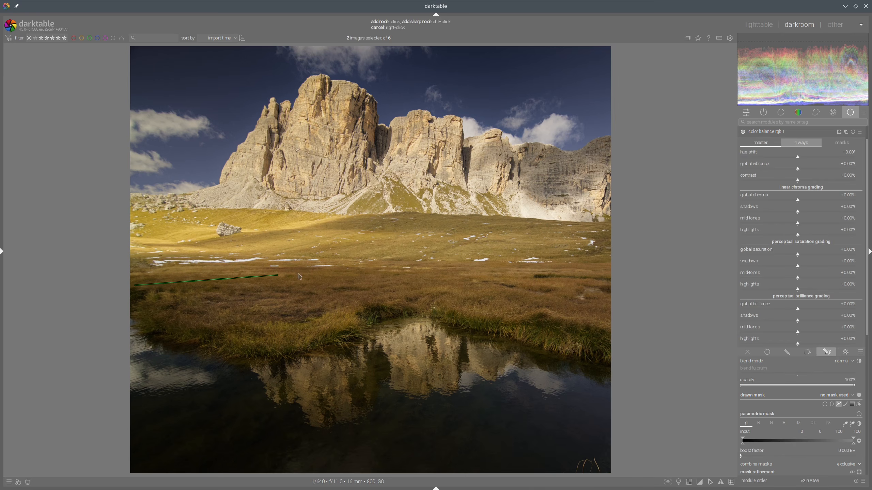
left_click(526, 274)
left_click(600, 278)
left_click(606, 325)
left_click(548, 310)
left_click(492, 305)
left_click(423, 293)
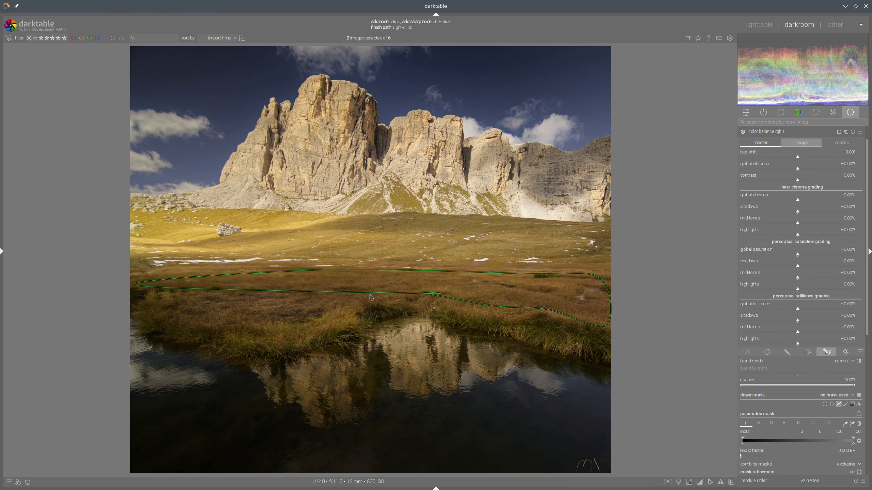
left_click(357, 297)
left_click(304, 314)
left_click(213, 323)
left_click(187, 325)
right_click(304, 304)
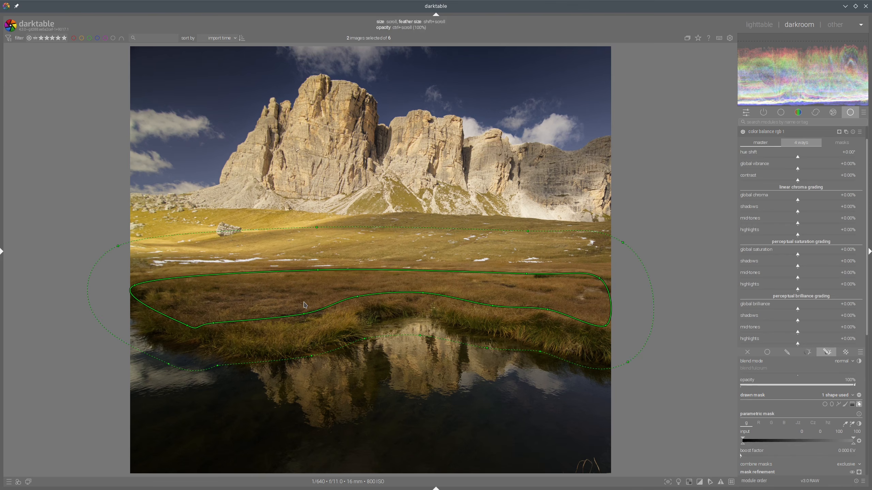
Step: Enlarge the path mask's feather and shift the path slightly downward
scroll(385, 257, "down", 2)
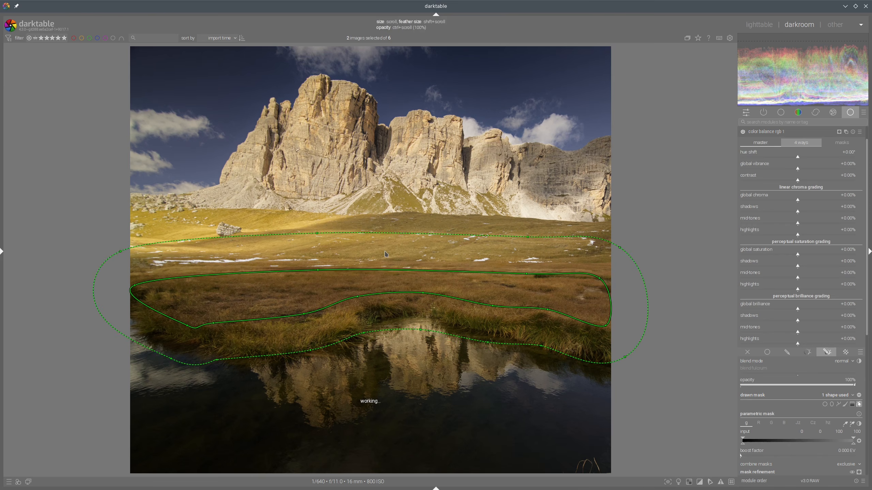
scroll(397, 280, "down", 3)
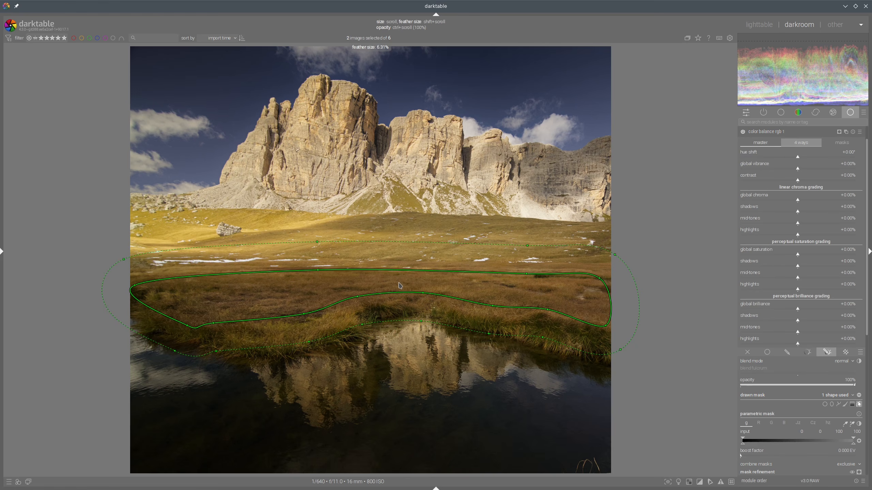
left_click_drag(400, 286, 401, 290)
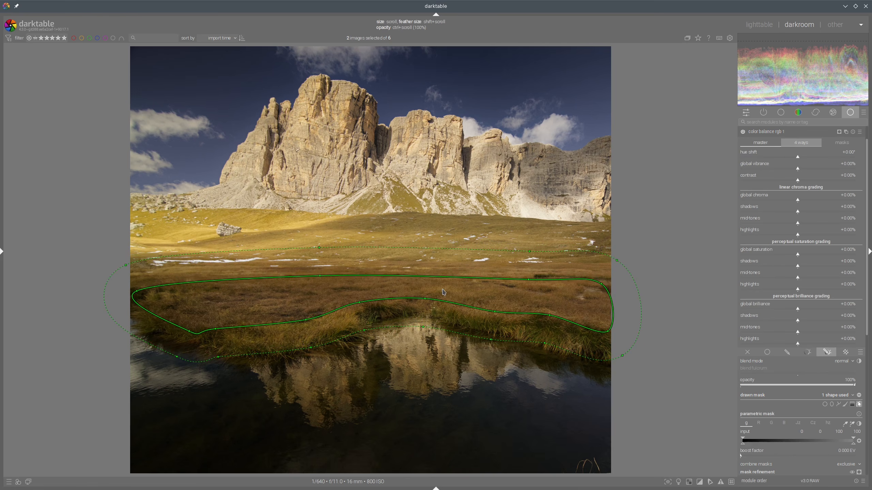
Step: Set the new instance's mask feathering radius to 72.5 px
scroll(788, 433, "down", 5)
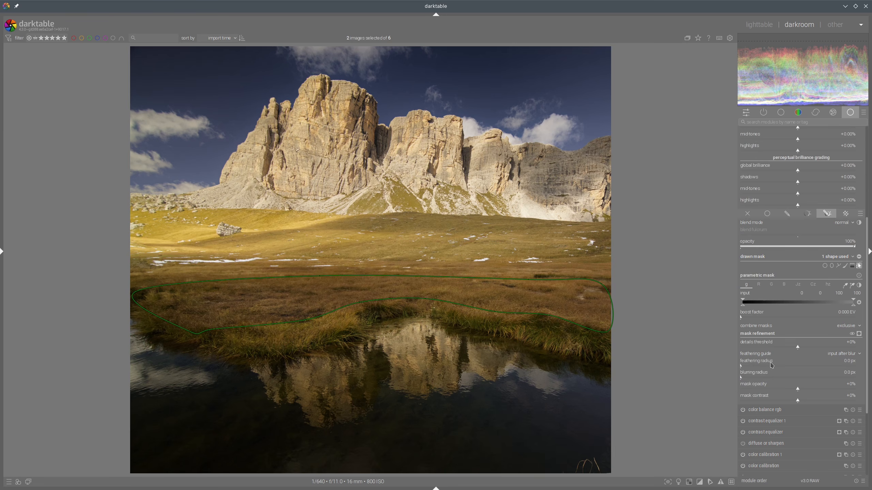
left_click(775, 366)
scroll(805, 330, "up", 4)
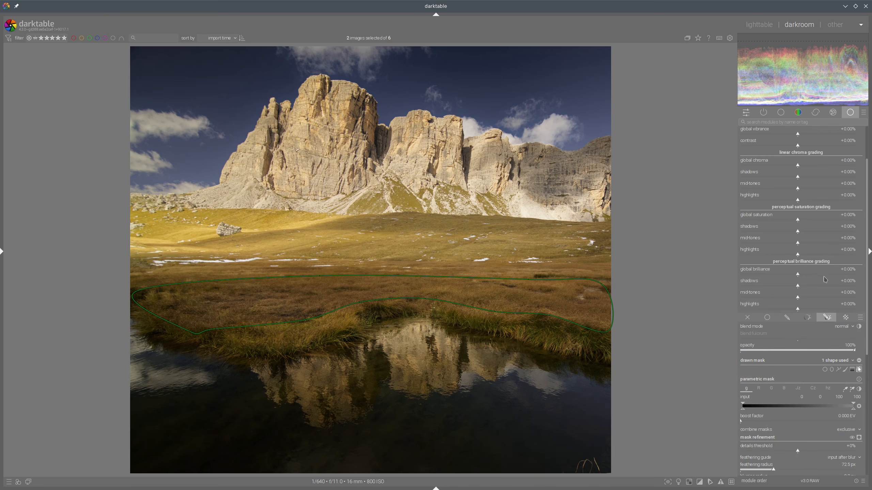
Step: Set the new instance's brilliance shadows to -15.98%, midtones to +12.43% and highlights to +11.83%
left_click(786, 289)
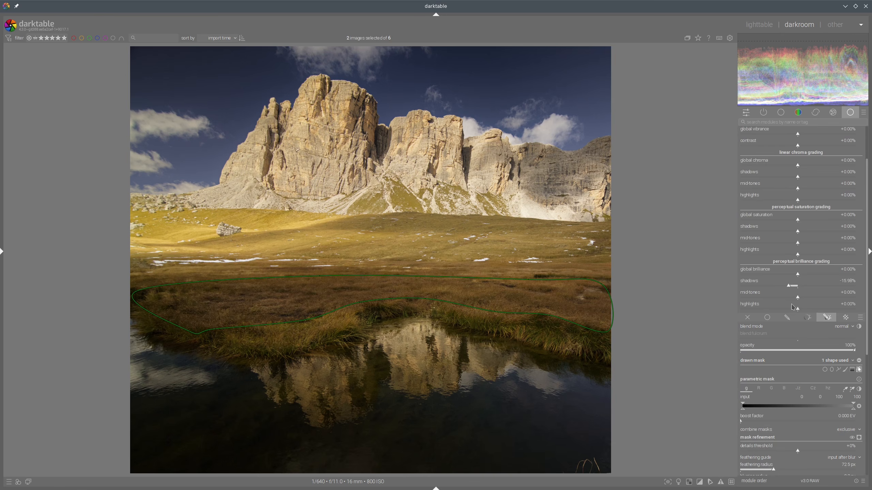
left_click(805, 298)
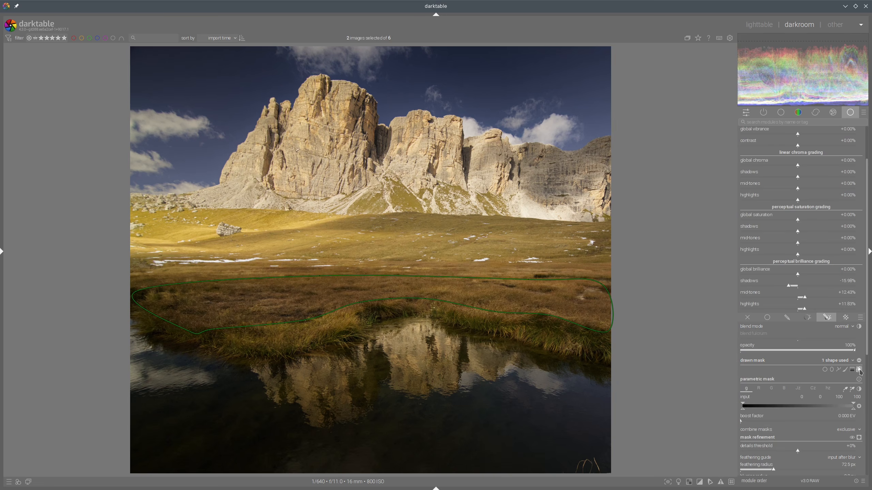
Step: Compare the edit with the reference and reopen the new color balance rgb instance
left_click(759, 24)
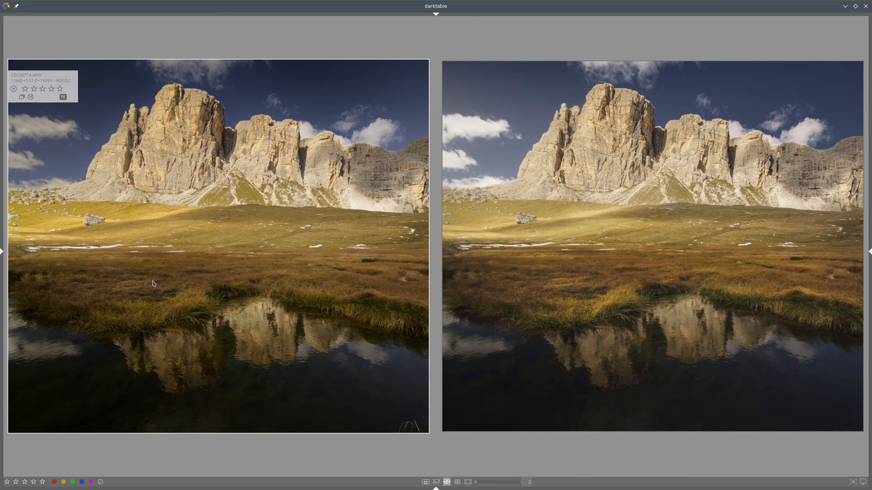
double_click(245, 261)
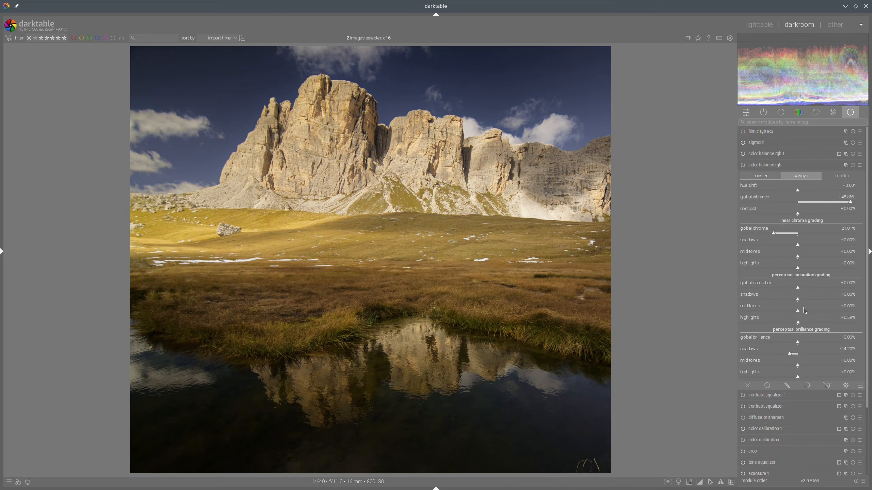
left_click(772, 154)
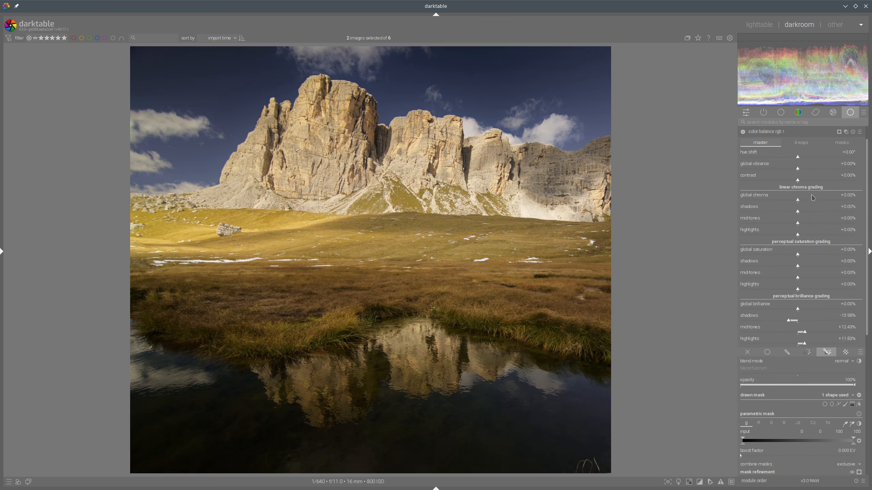
Step: Tweak the new instance's perceptual saturation sliders and compare the result with the reference
left_click(817, 269)
left_click(806, 279)
left_click(759, 24)
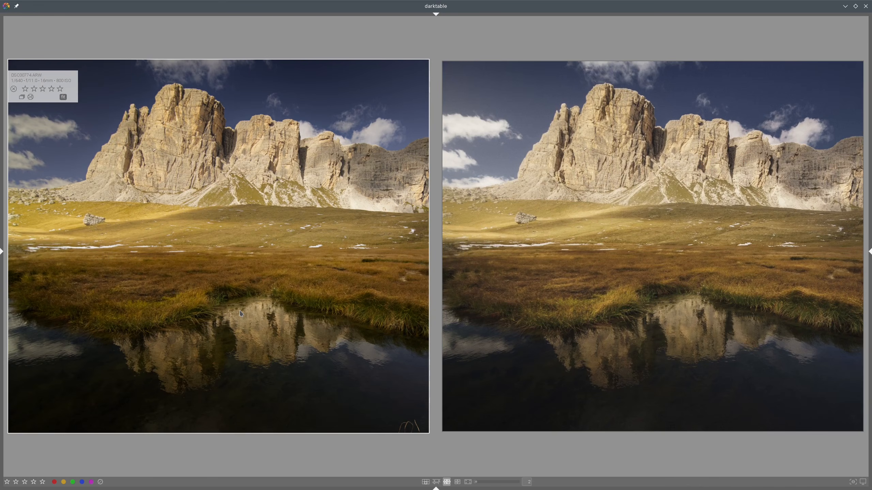
key("d")
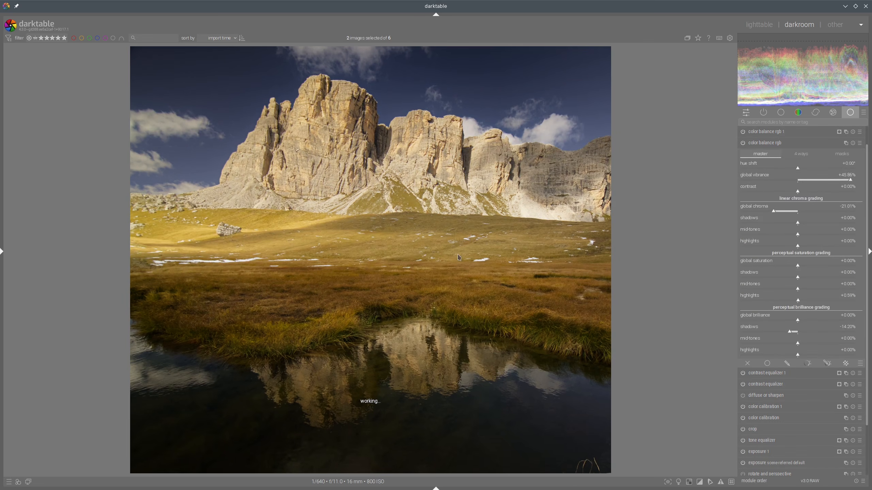
Step: Try a shadows lift tint of about 270° hue and 9.02% chroma in the original color balance rgb, then reset both
left_click(790, 154)
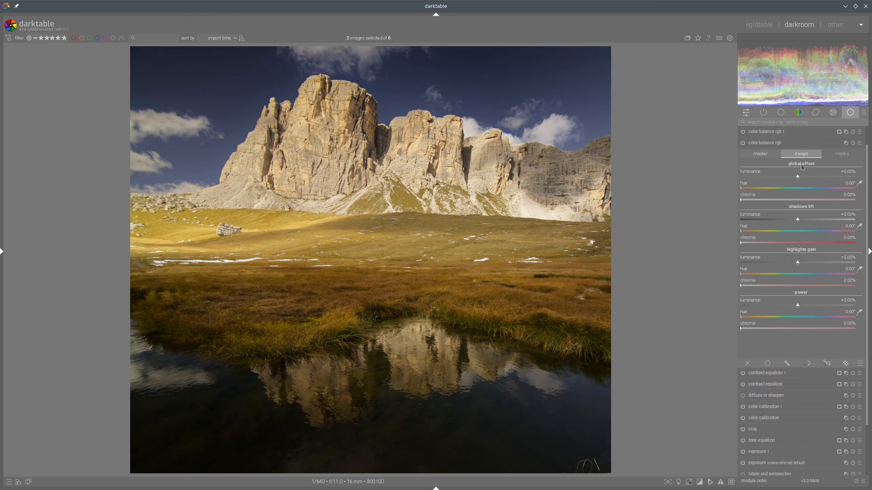
left_click(827, 234)
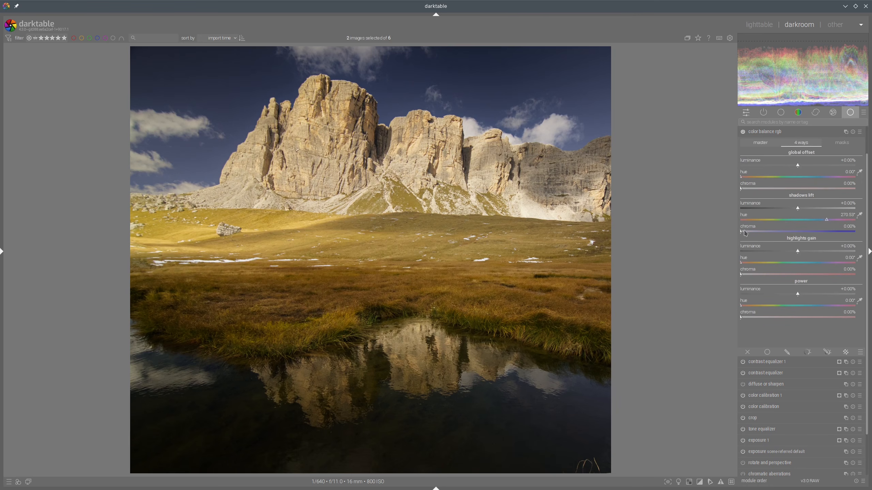
left_click_drag(751, 234, 761, 234)
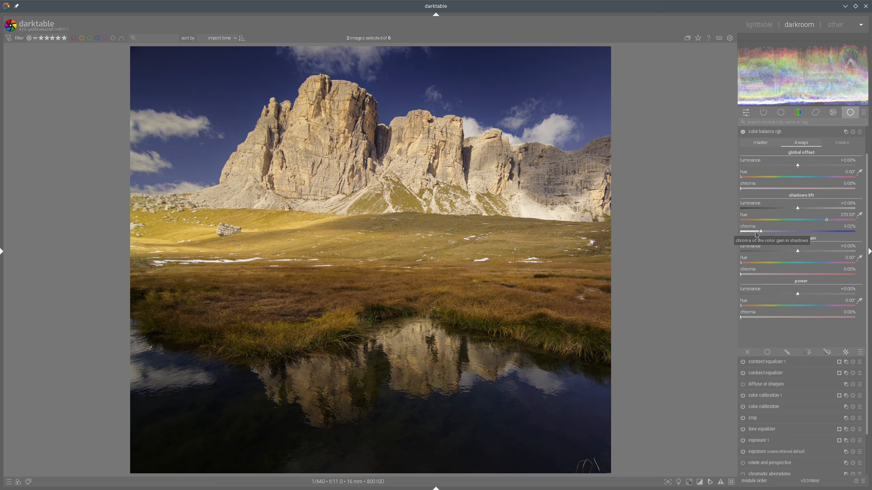
double_click(761, 232)
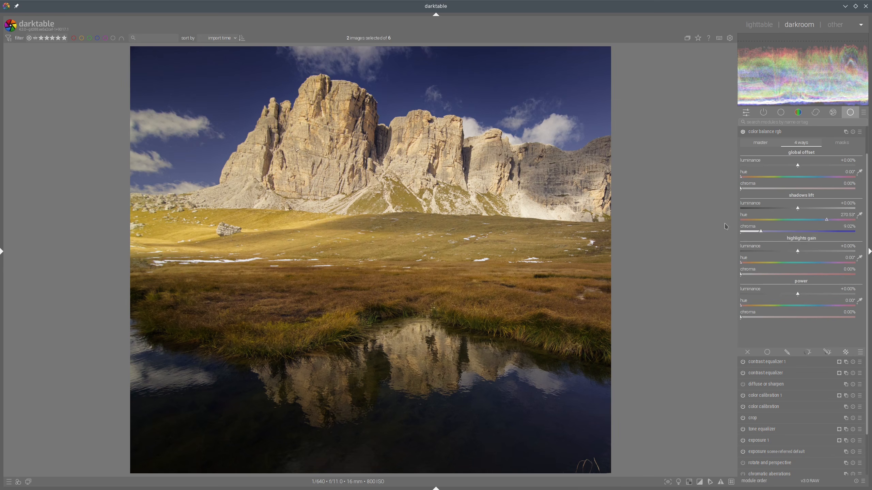
double_click(761, 219)
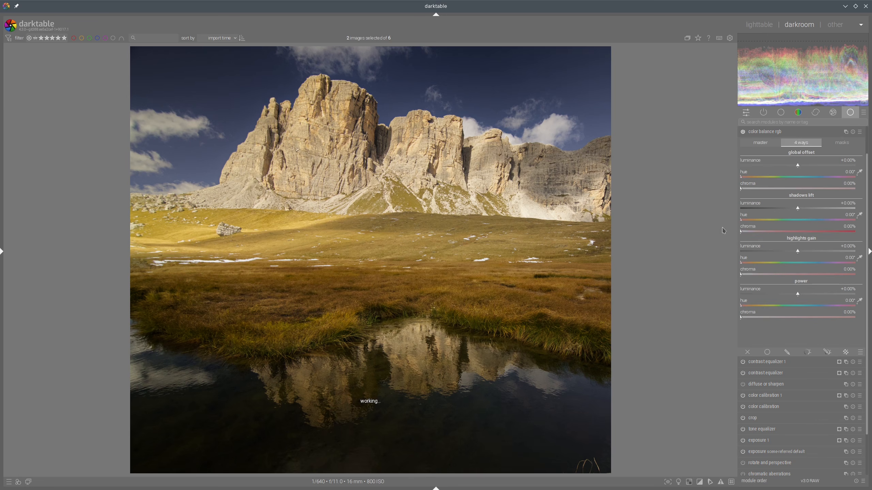
Step: In the new color balance rgb instance, set the shadows lift hue to 267.34° and chroma to 7.99%
scroll(810, 246, "up", 2)
left_click(780, 154)
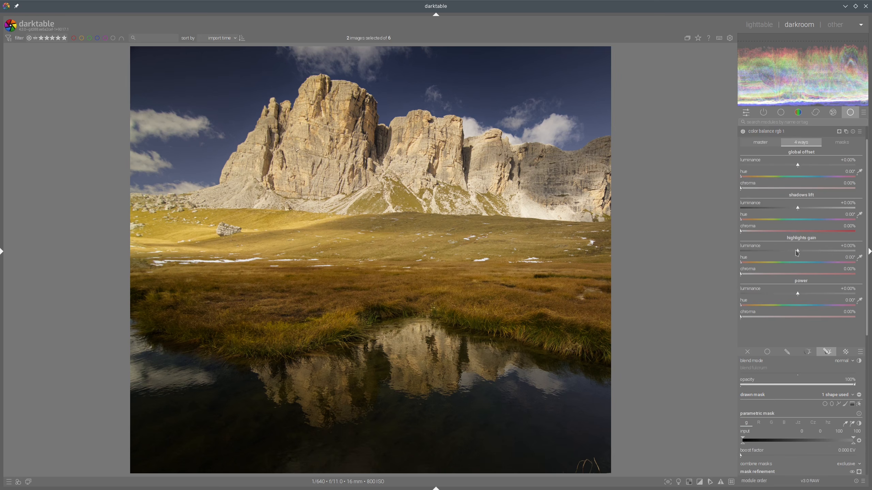
left_click(825, 219)
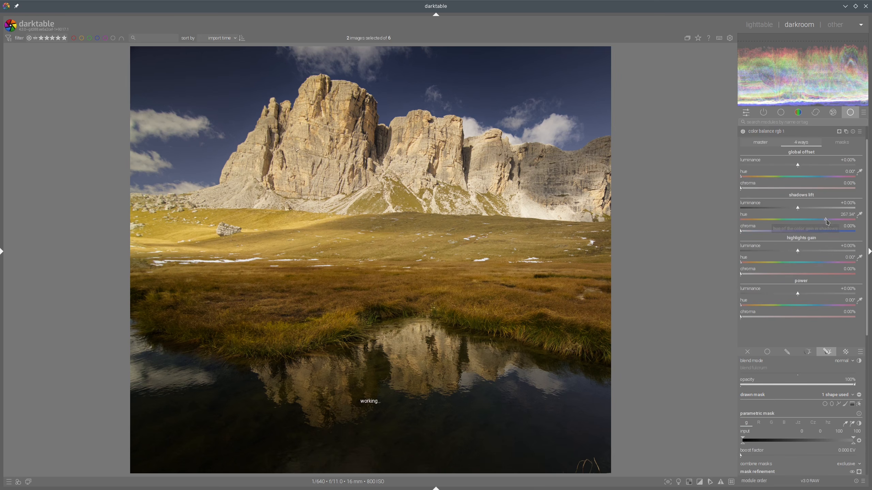
left_click(755, 232)
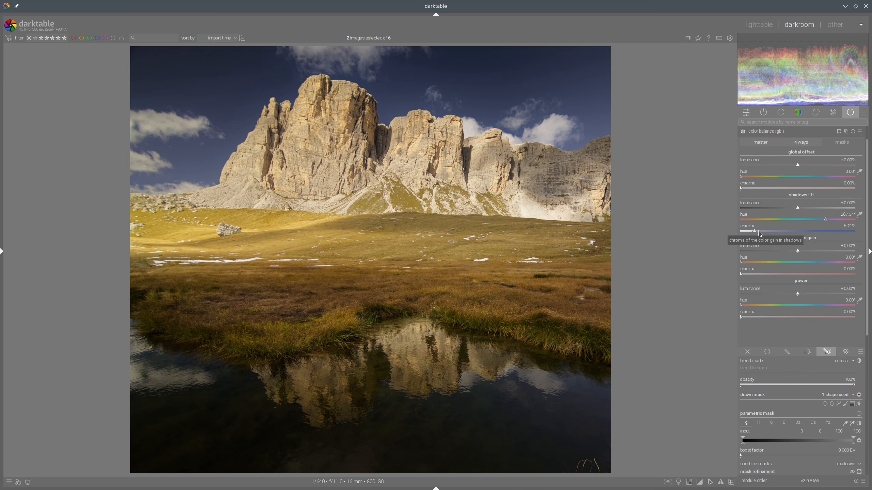
left_click(758, 232)
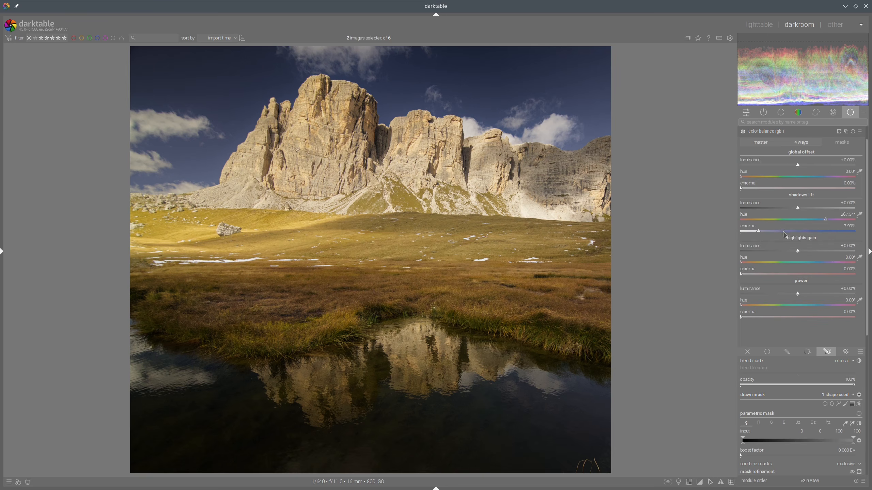
Step: Collapse the module and compare the edit side by side with the reference image
left_click(782, 132)
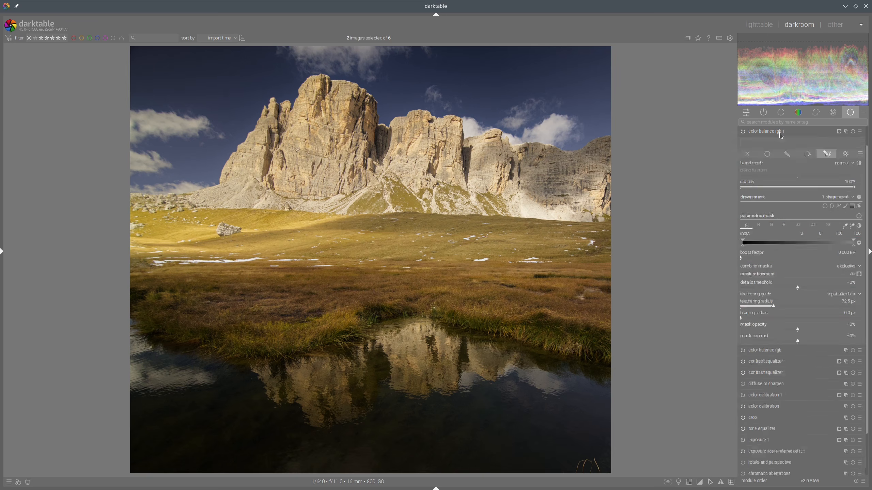
left_click(762, 29)
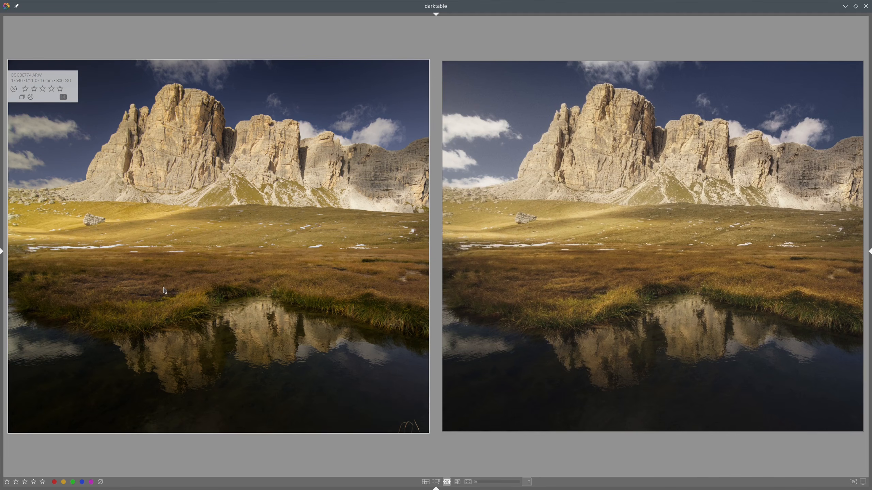
key("d")
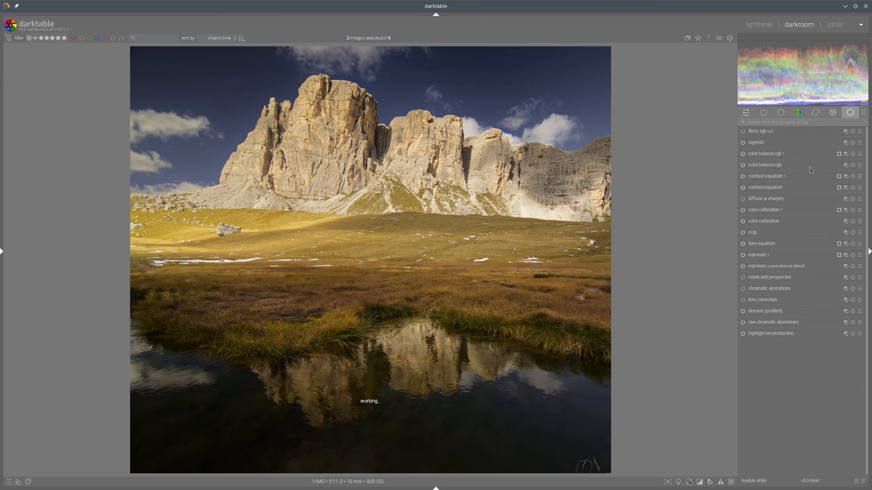
Step: Set the new instance's perceptual brilliance midtones to +1.78% and highlights to +42.60%
left_click(762, 154)
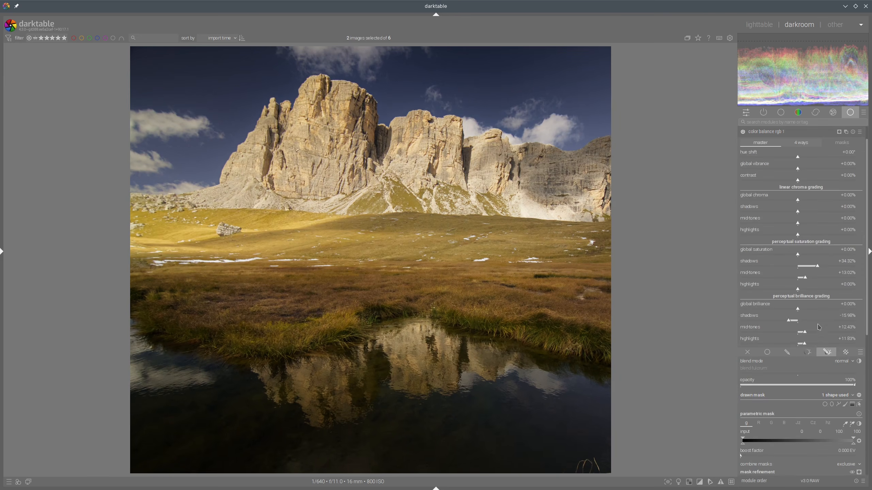
left_click(814, 345)
left_click(799, 332)
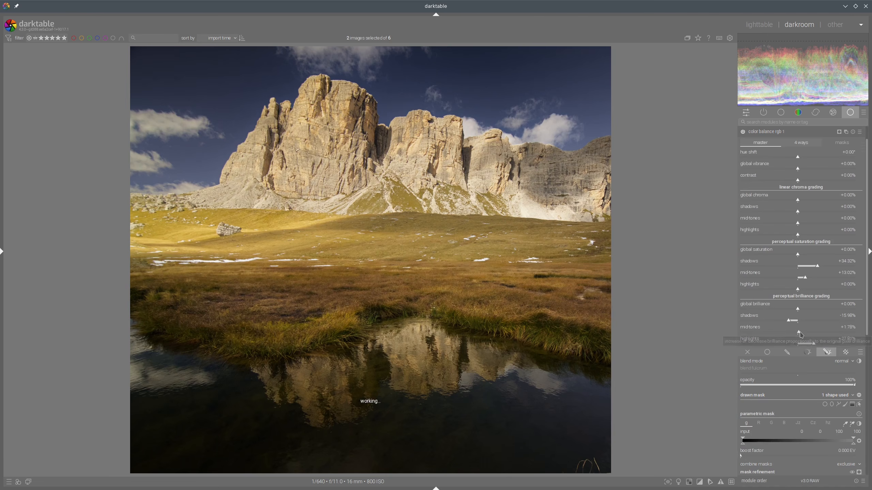
left_click(822, 340)
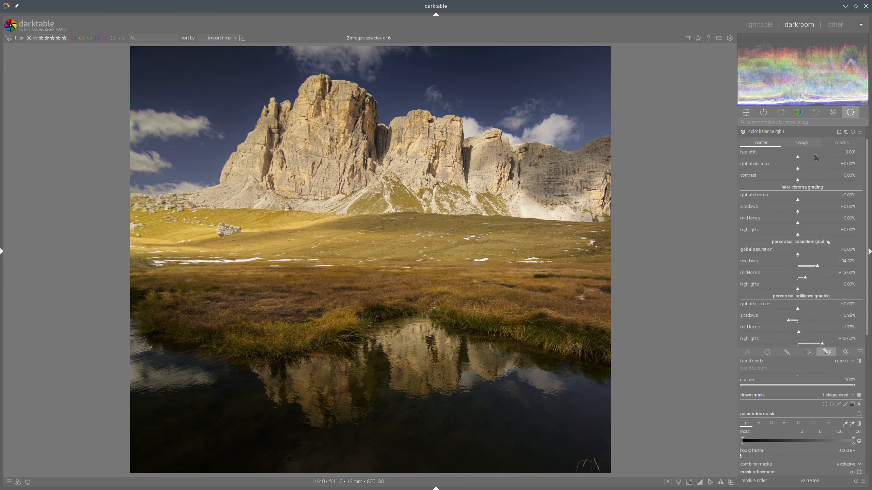
Step: In the new instance's masks settings, auto-pick the white fulcrum and the contrast gray fulcrum from the image
left_click(841, 143)
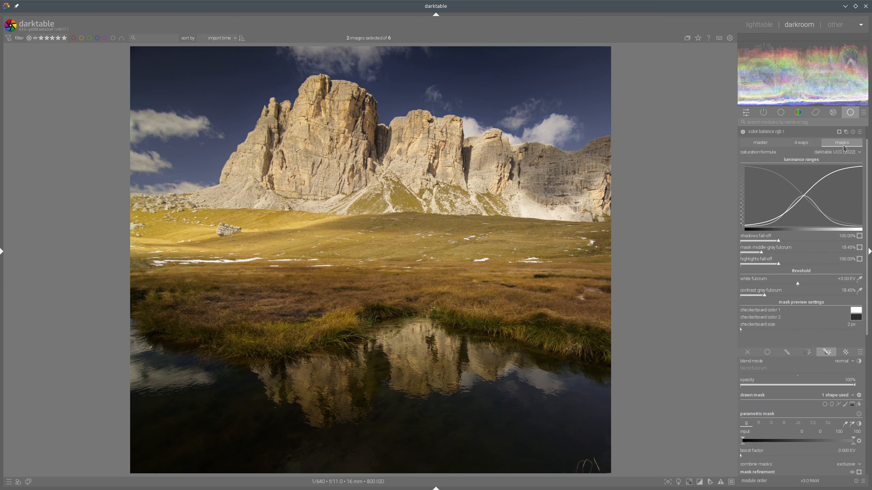
left_click(859, 279)
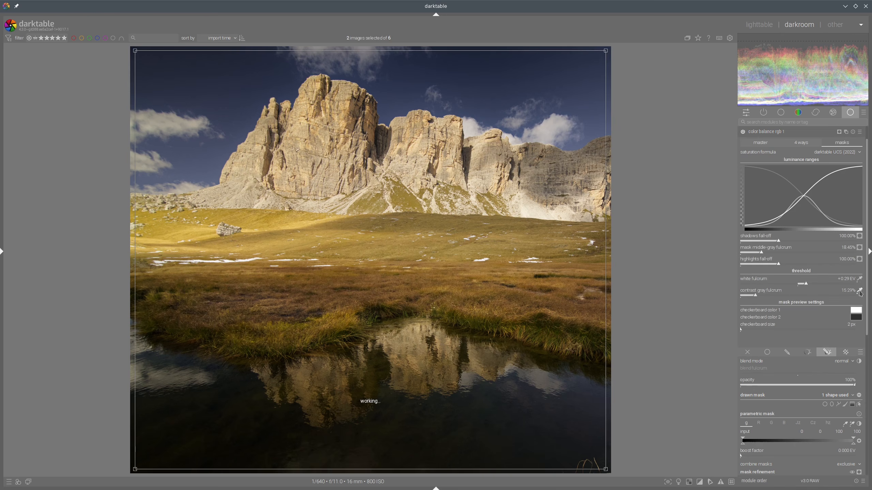
left_click(859, 291)
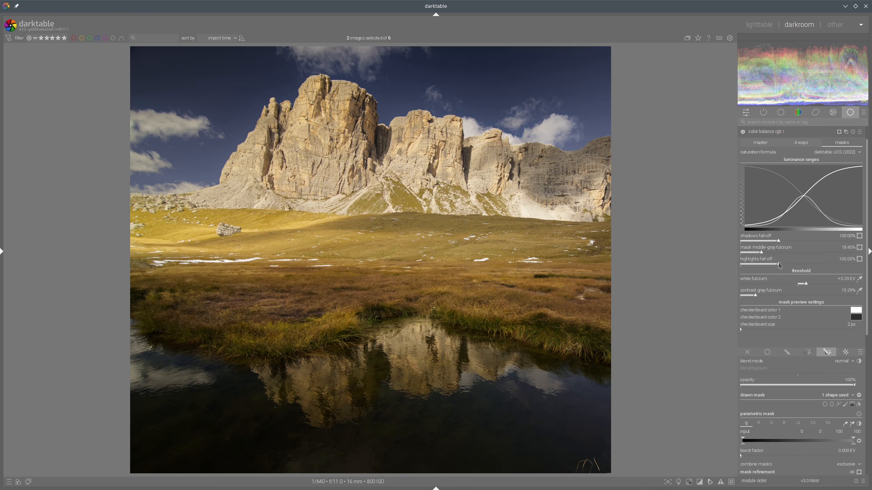
Step: Set the mask middle-gray fulcrum to 14.79% and widen the shadows and highlights fall-offs to about 200% and 236%
left_click(758, 253)
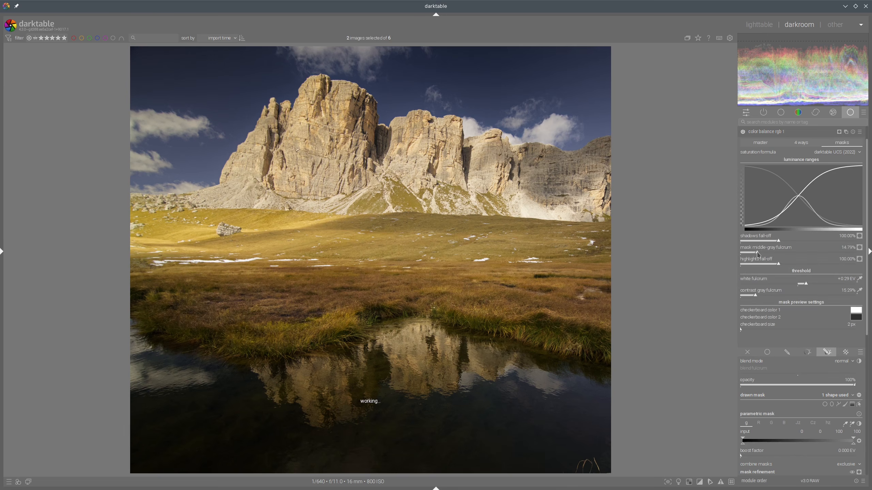
left_click_drag(797, 264, 817, 243)
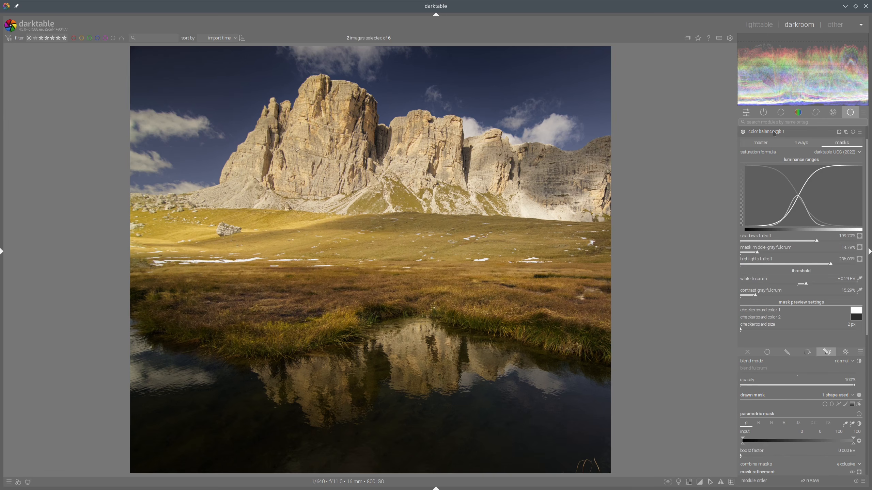
Step: Compare with the reference, then set the original color balance rgb's brilliance shadows to -10.65%
left_click(758, 25)
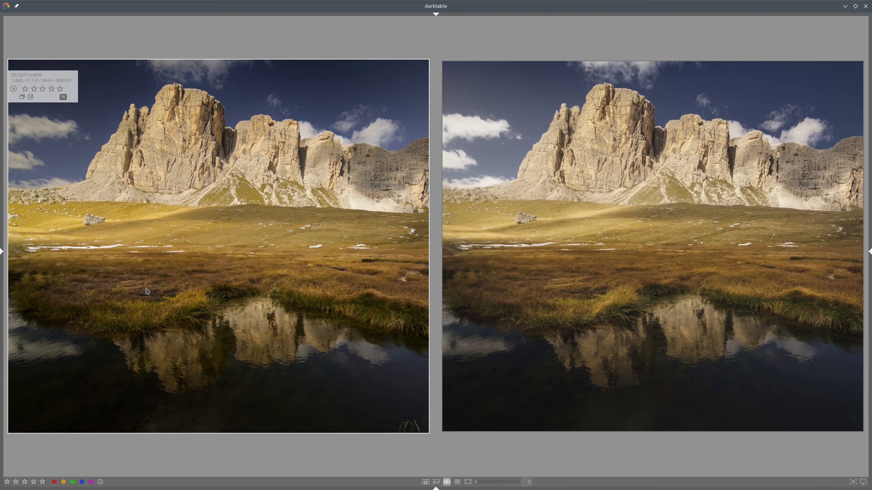
double_click(385, 282)
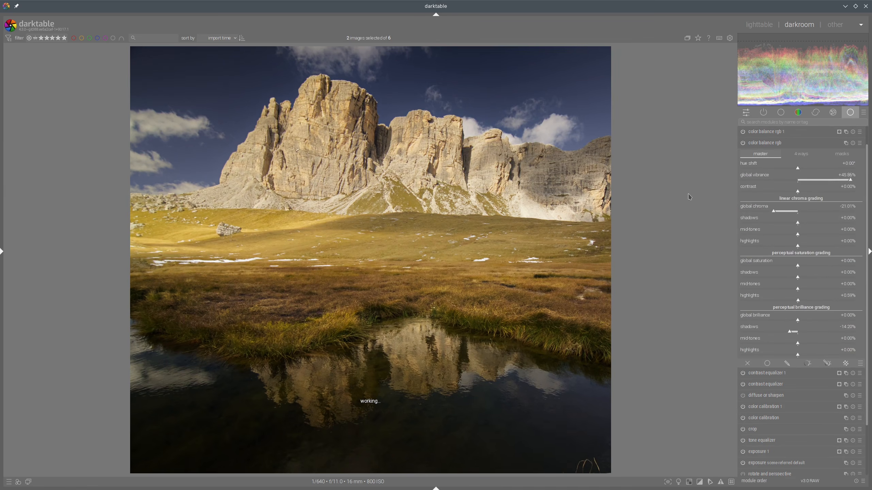
left_click(797, 332)
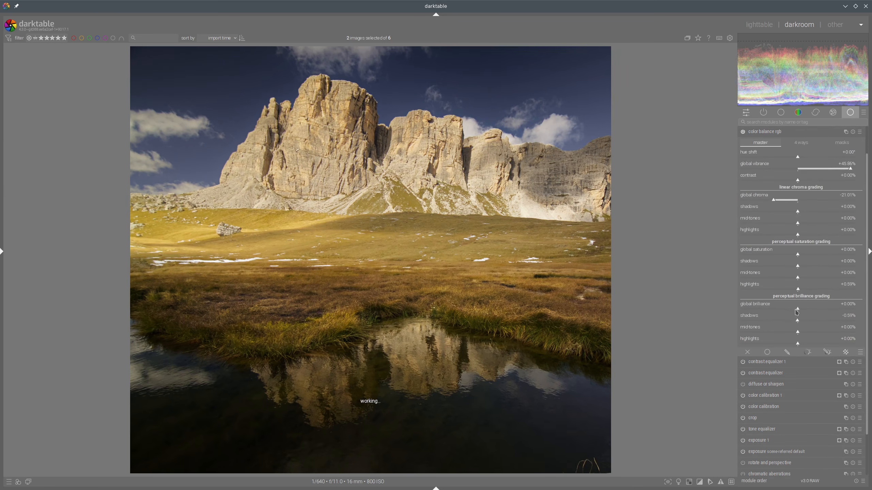
left_click(792, 322)
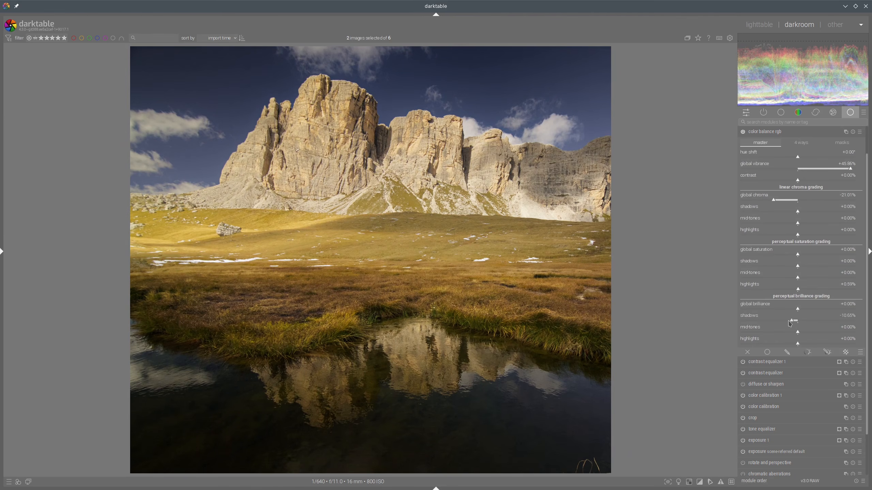
Step: In the new instance, set global brilliance to -14.20%, brilliance shadows to -2.95% and highlights to +31.95%
left_click(798, 134)
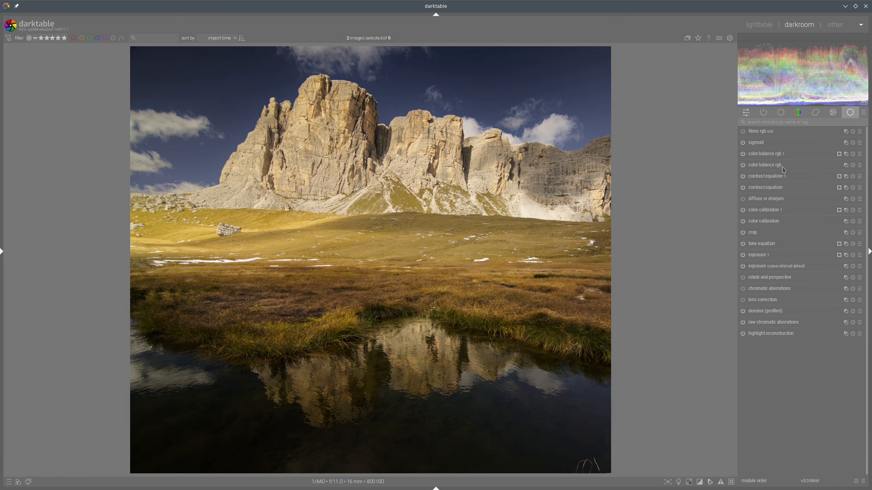
left_click(765, 153)
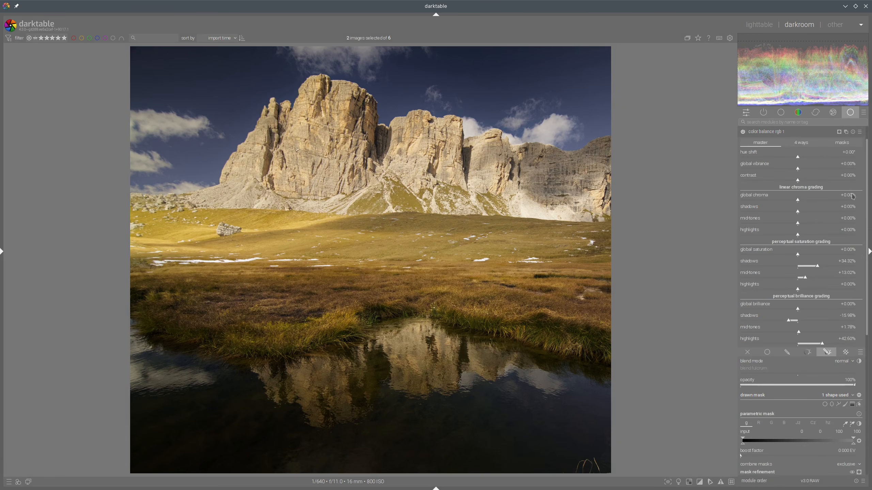
left_click(795, 310)
left_click(796, 320)
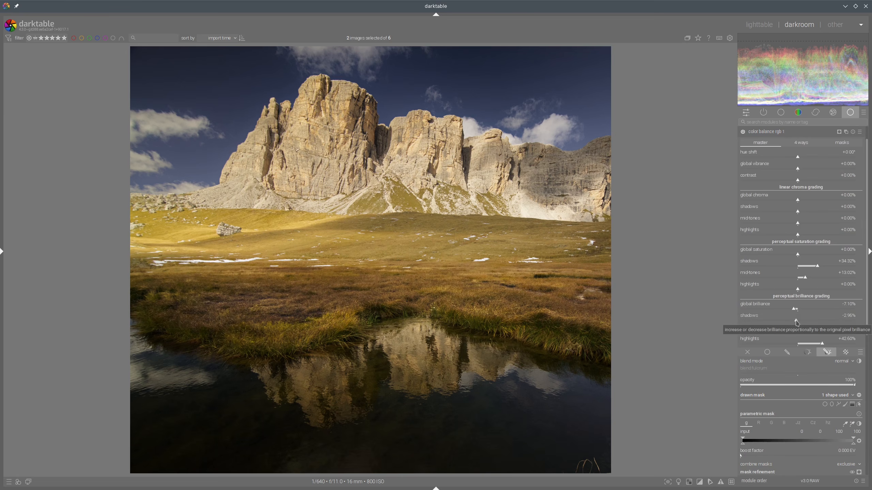
left_click(789, 310)
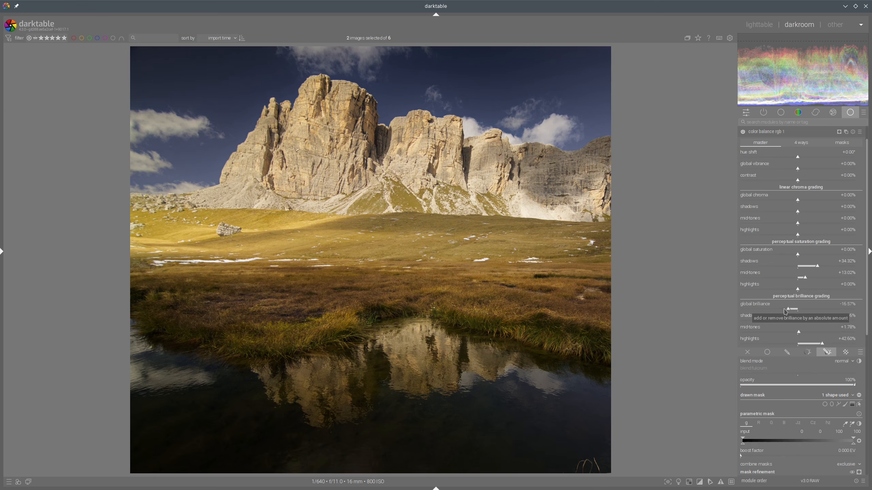
left_click(786, 310)
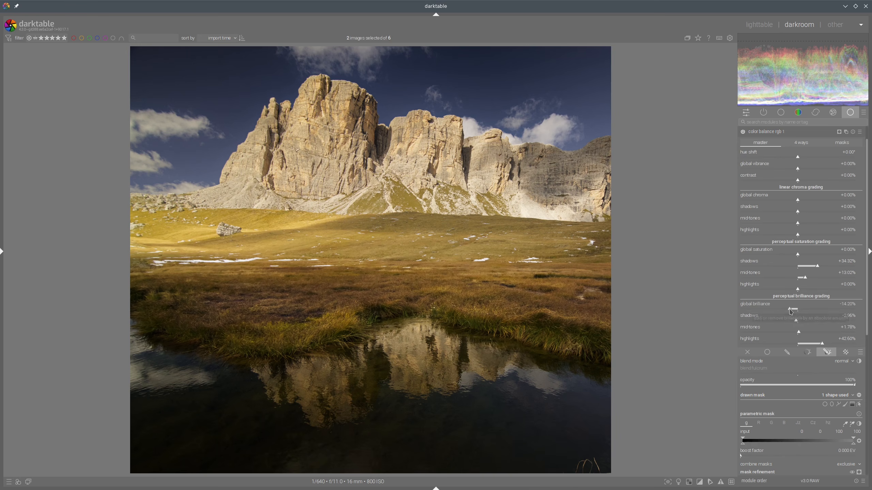
left_click(790, 309)
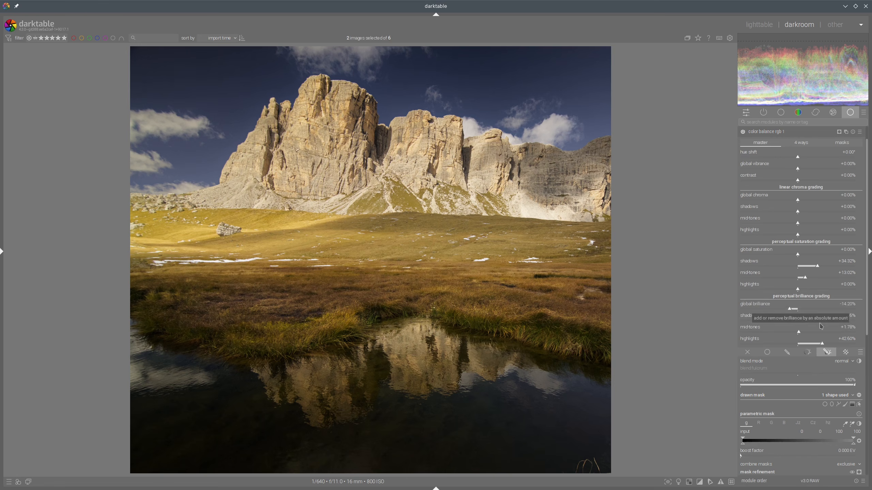
left_click(816, 343)
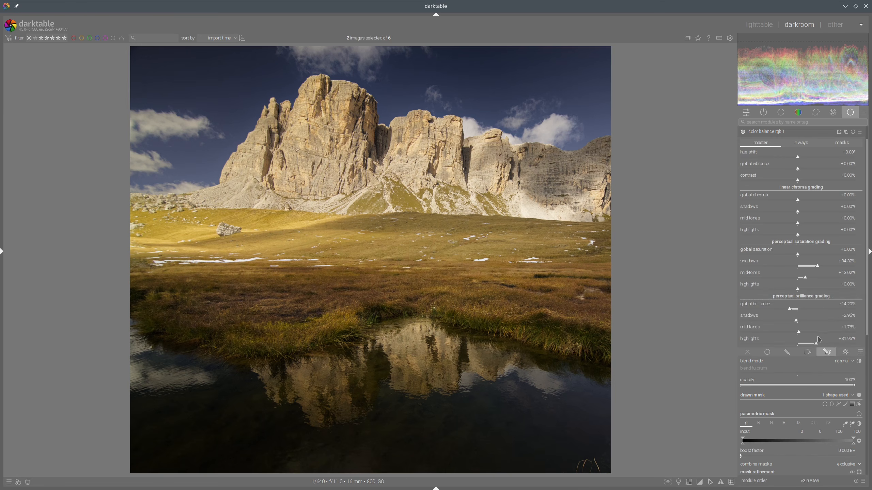
Step: Compare with the reference and slightly tweak the new instance's brilliance highlights
left_click(777, 134)
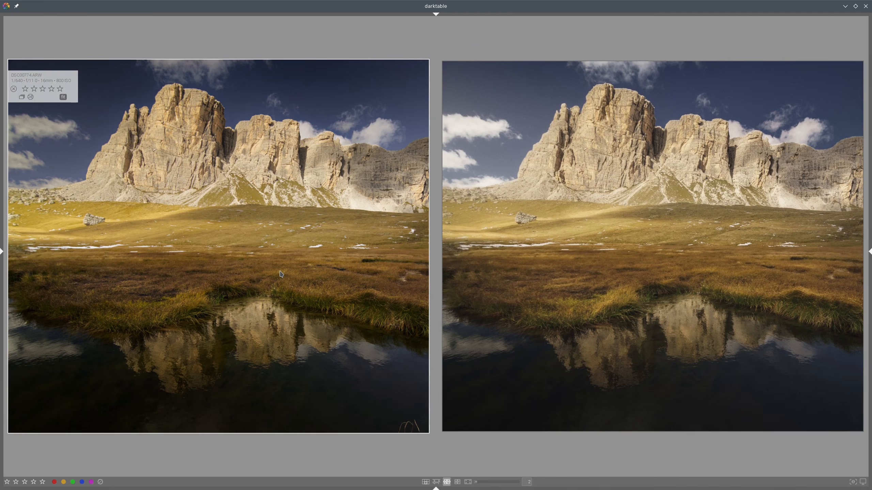
double_click(280, 272)
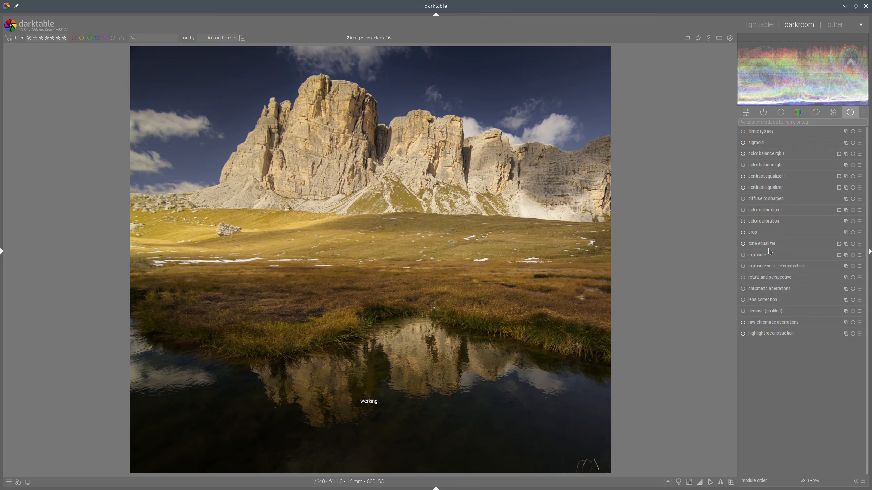
left_click(778, 154)
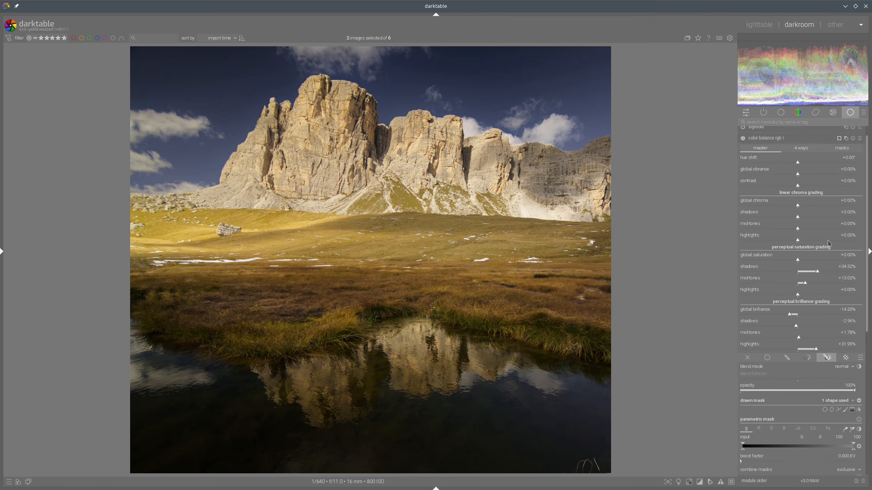
left_click(805, 336)
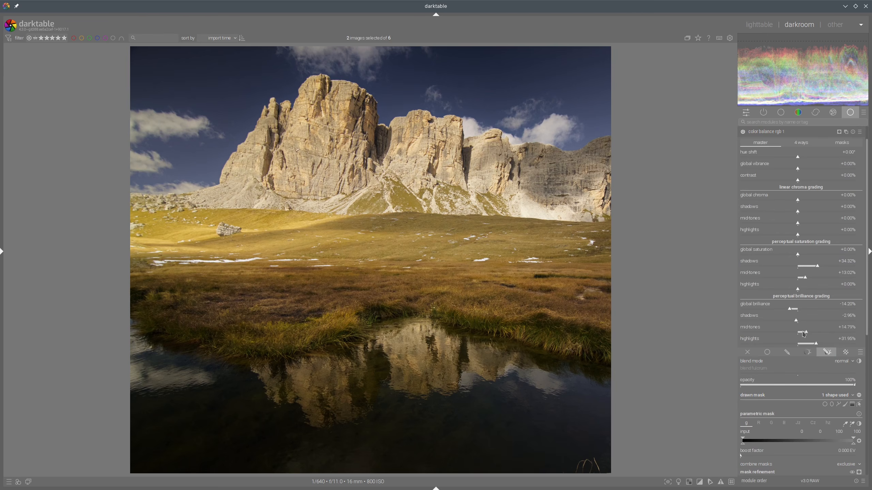
left_click(787, 131)
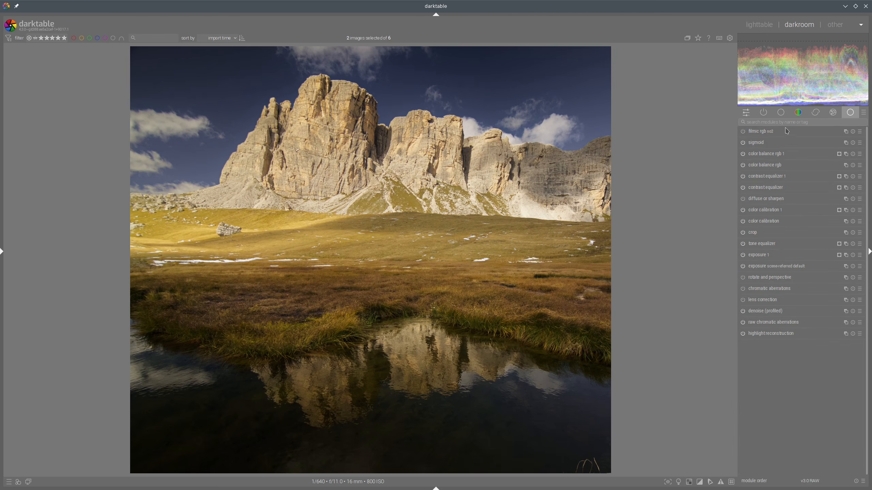
left_click(758, 25)
Step: Open diffuse or sharpen, enable a drawn and parametric mask on it, and compare with the reference
left_click(757, 201)
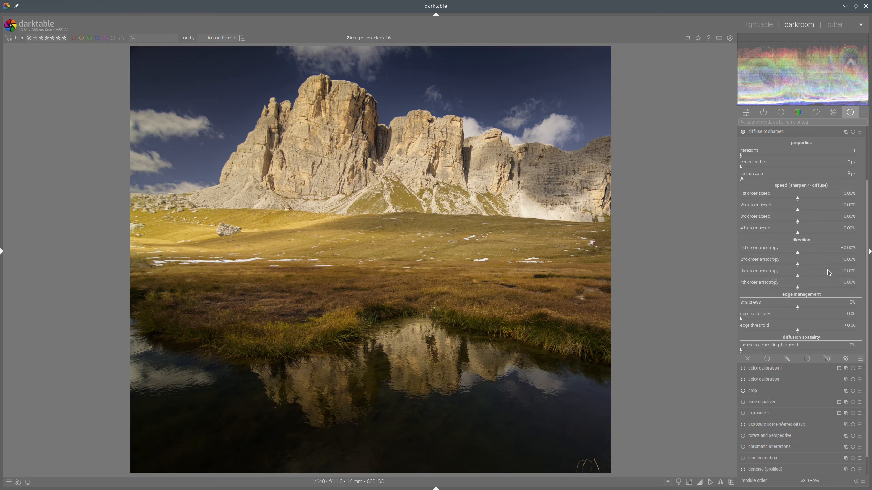
left_click(835, 357)
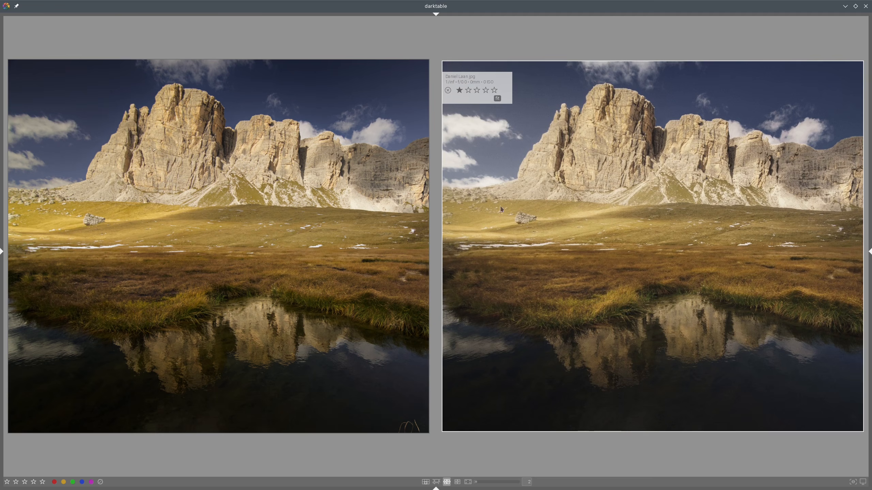
mouse_move(520, 101)
left_mouse_down()
mouse_move(588, 91)
mouse_move(747, 153)
mouse_move(673, 233)
mouse_move(481, 160)
mouse_move(534, 110)
left_mouse_up()
key("shift+super+F11")
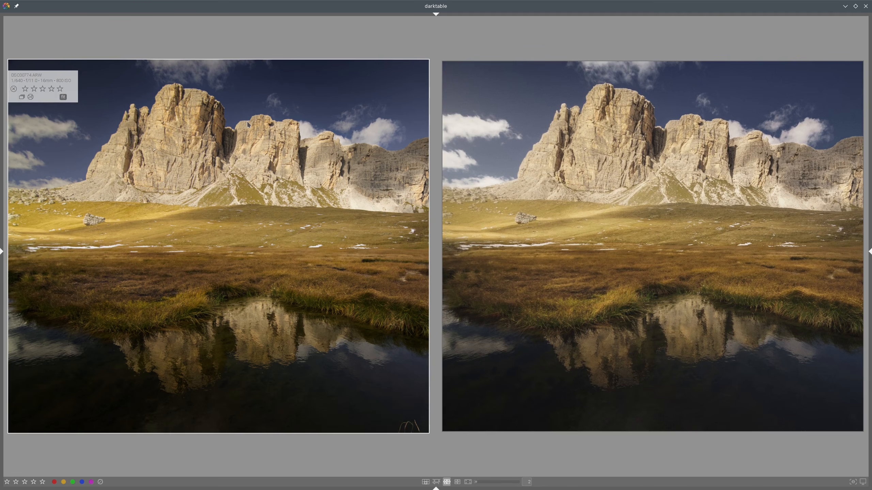
key("d")
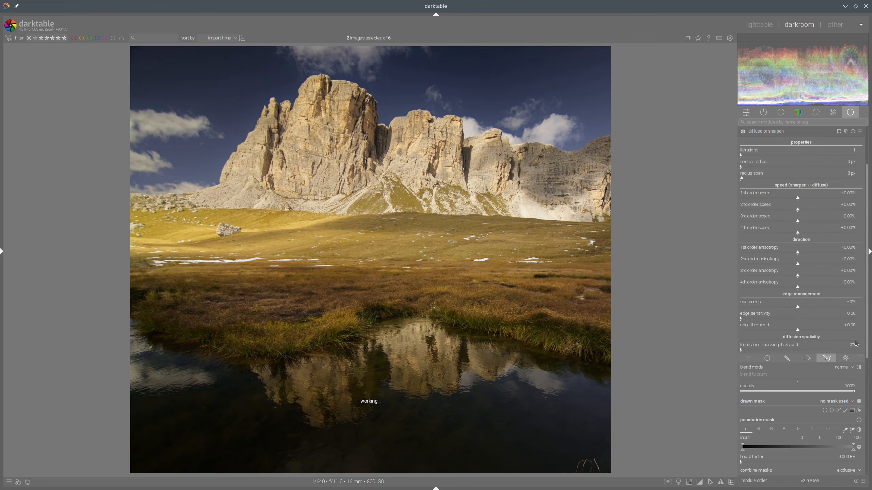
Step: In diffuse or sharpen, draw a path mask around the sky and the left mountain peaks, then enlarge its feather
scroll(856, 344, "down", 4)
left_click(838, 341)
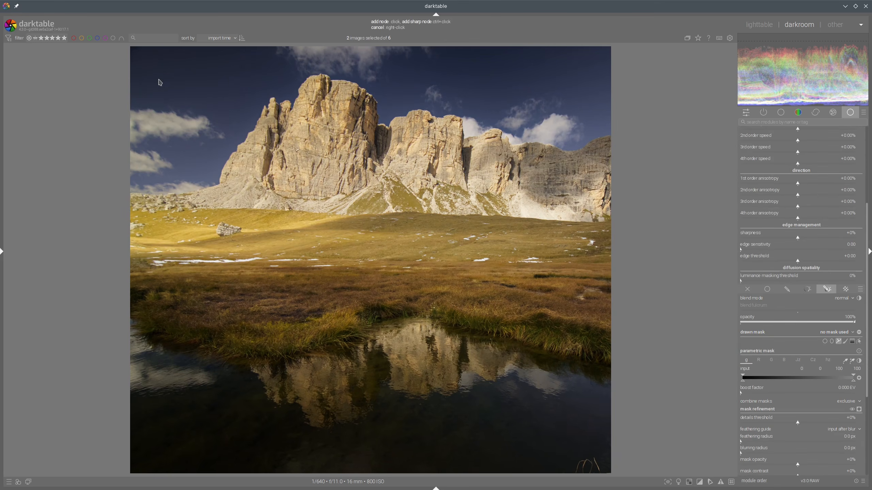
left_click(158, 66)
left_click(503, 229)
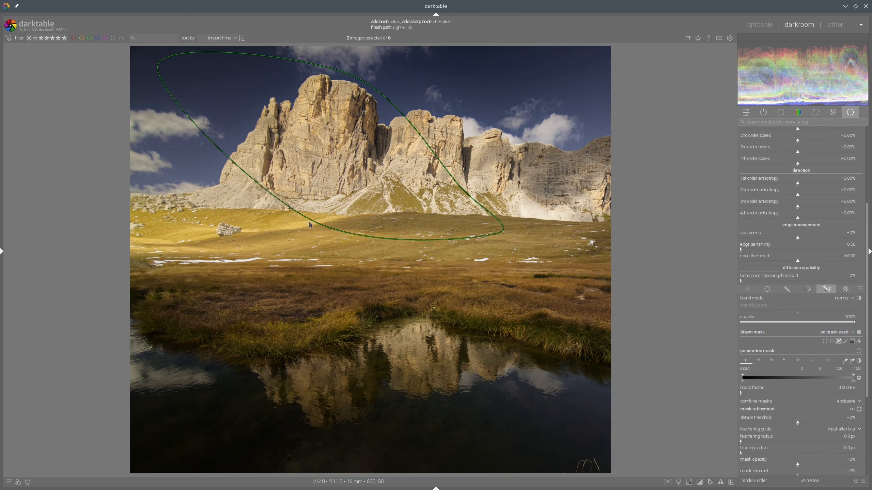
left_click(309, 222)
left_click(173, 200)
left_click(122, 190)
right_click(123, 190)
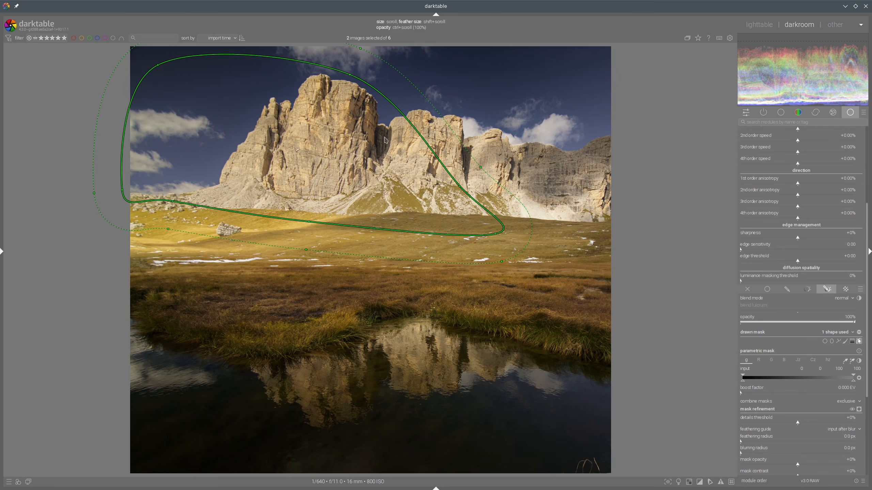
scroll(395, 138, "up", 5)
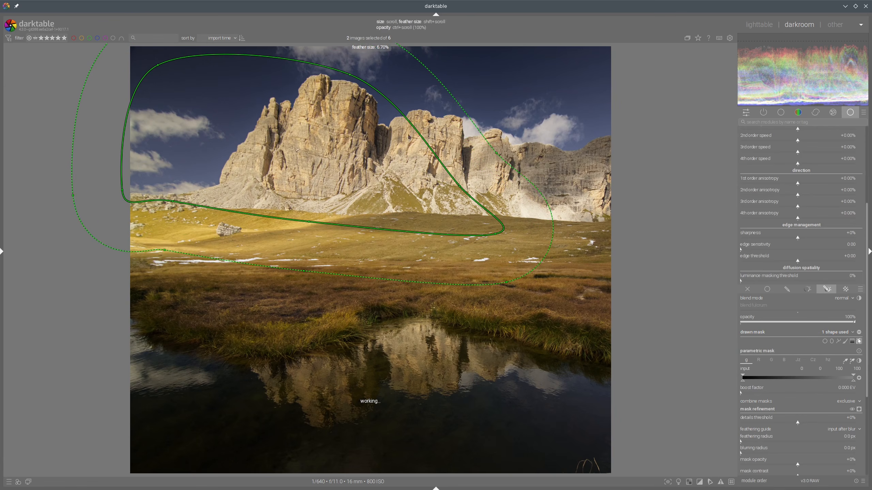
Step: Display the mask and set the mask refinement feathering radius to about 123.9 px, then hide the mask
left_click(858, 409)
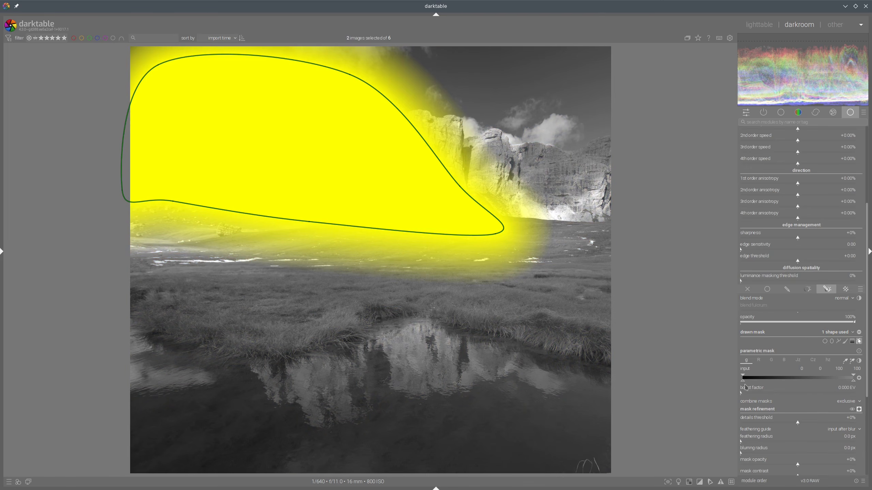
scroll(745, 387, "down", 5)
left_click(785, 340)
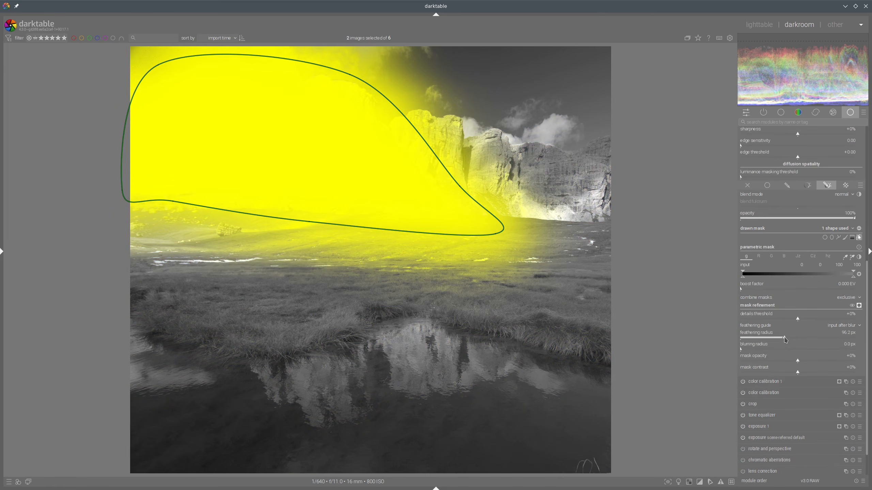
left_click(797, 339)
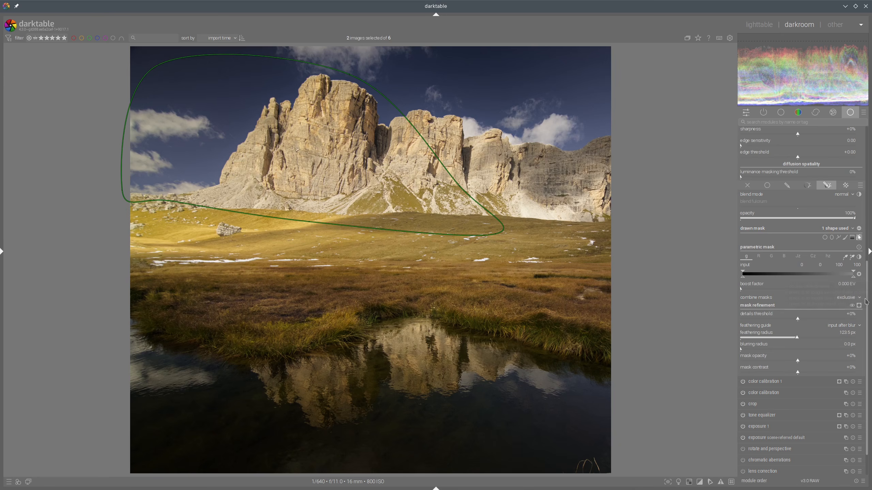
left_click(860, 238)
scroll(786, 219, "up", 6)
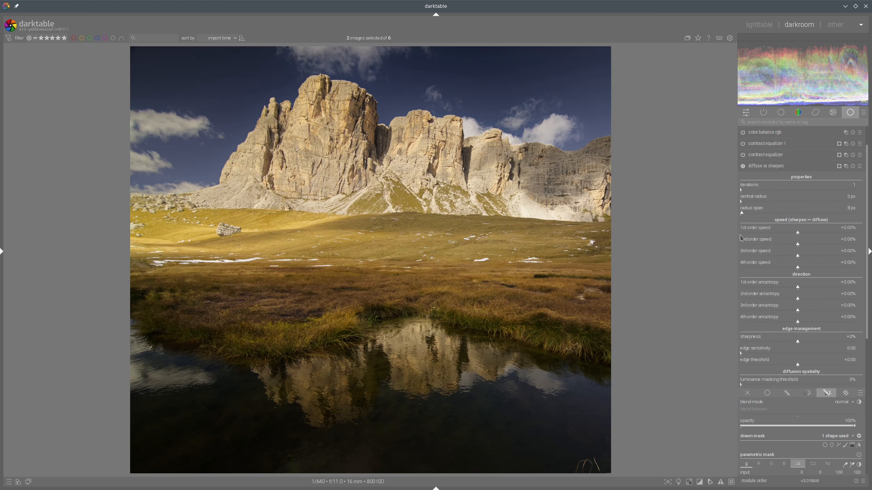
Step: Set diffuse or sharpen's 1st order speed to +69.23% and iterations to 2
left_click(837, 234)
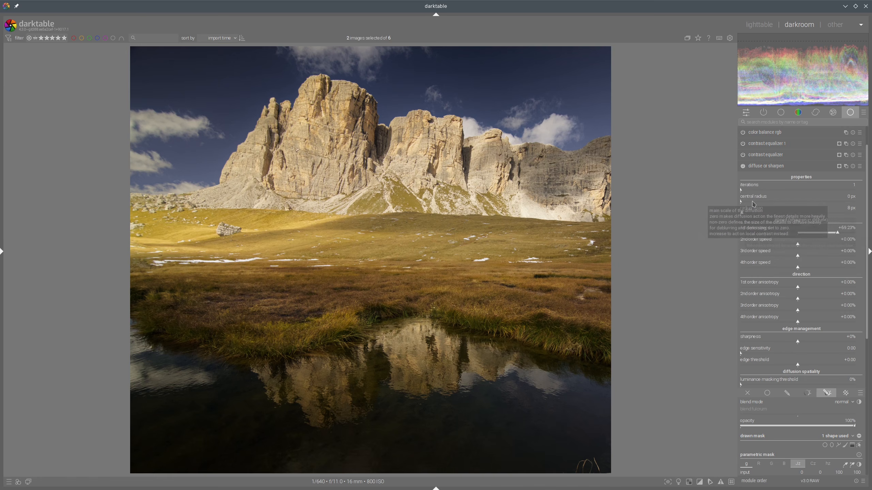
right_click(780, 191)
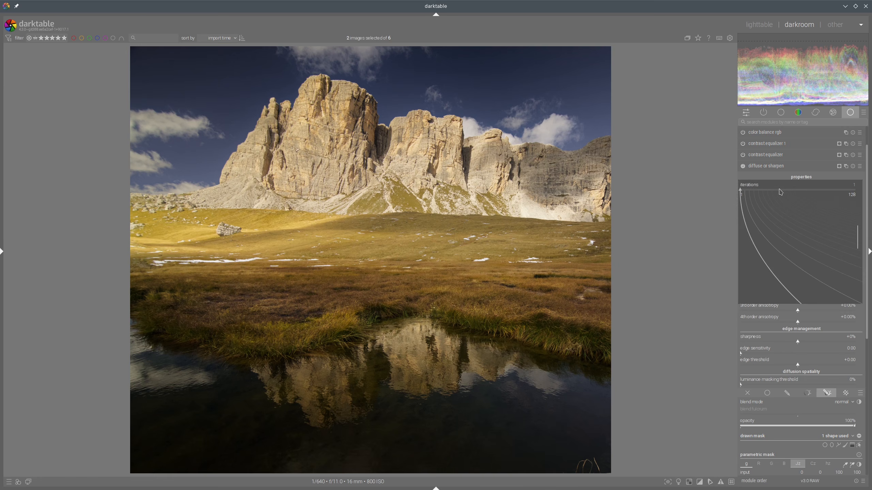
type("2")
key("Return")
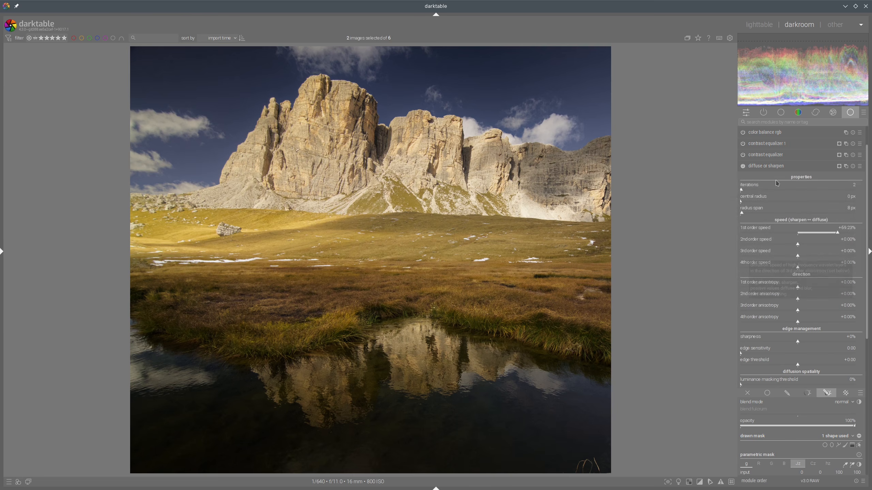
Step: Set the radius span of diffuse or sharpen to 512 px
left_click(743, 166)
left_click(797, 212)
left_click_drag(797, 213, 866, 217)
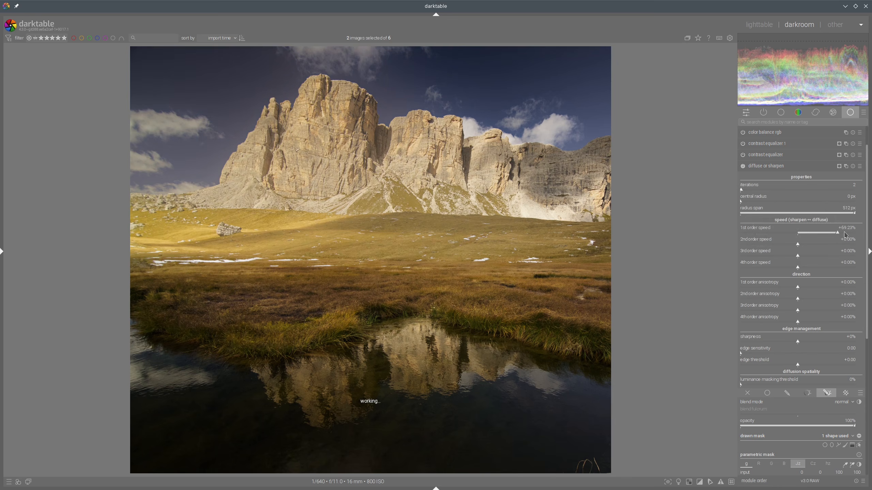
Step: Set iterations back to 1 and collapse the diffuse or sharpen module
right_click(751, 193)
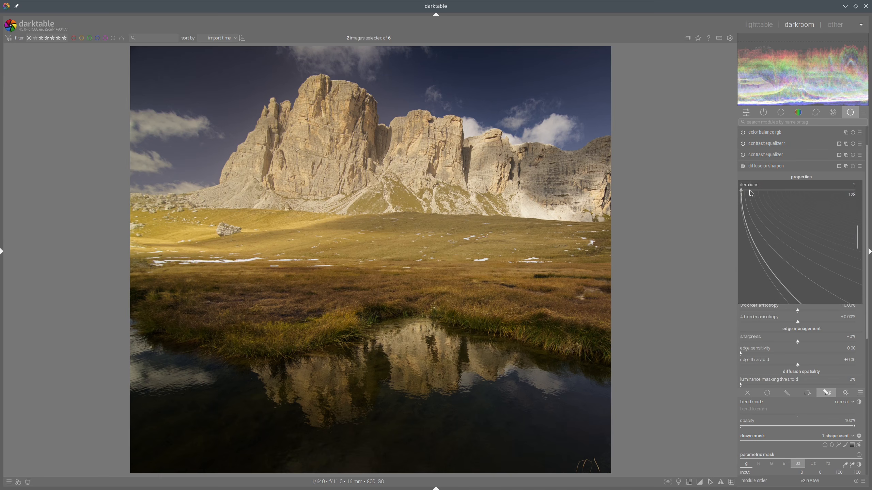
left_click(751, 192)
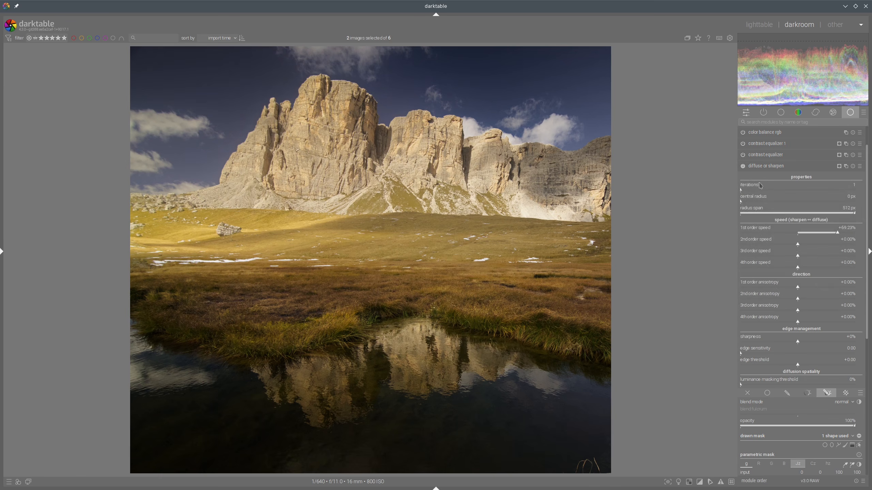
left_click(768, 166)
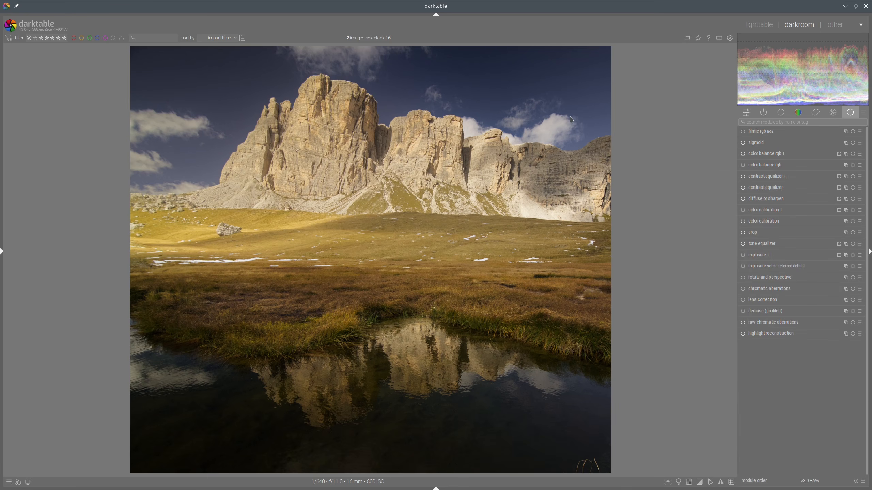
Step: Compare the edit side by side with the reference image
left_click(758, 25)
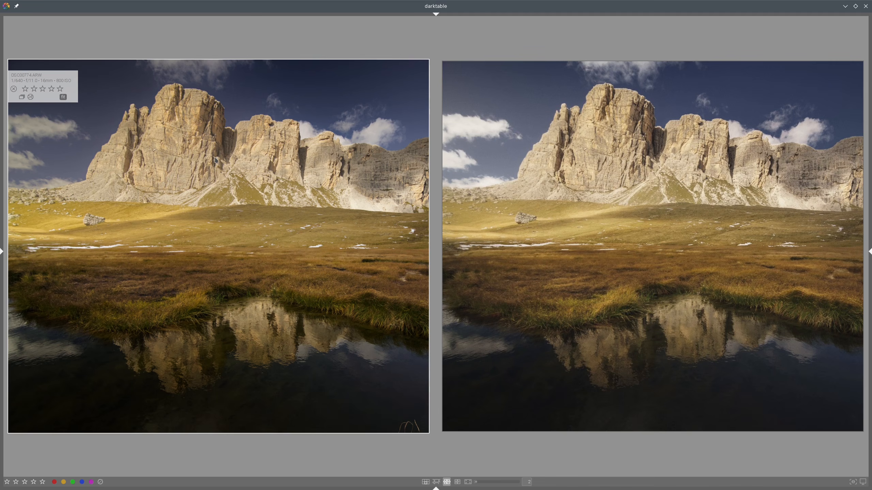
key("d")
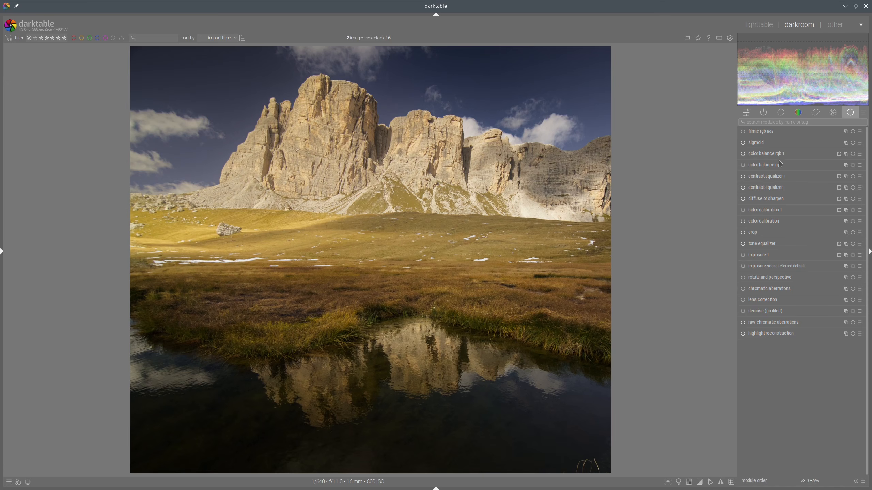
Step: Reshape the diffuse or sharpen path mask by moving its segments toward the peaks
left_click(775, 202)
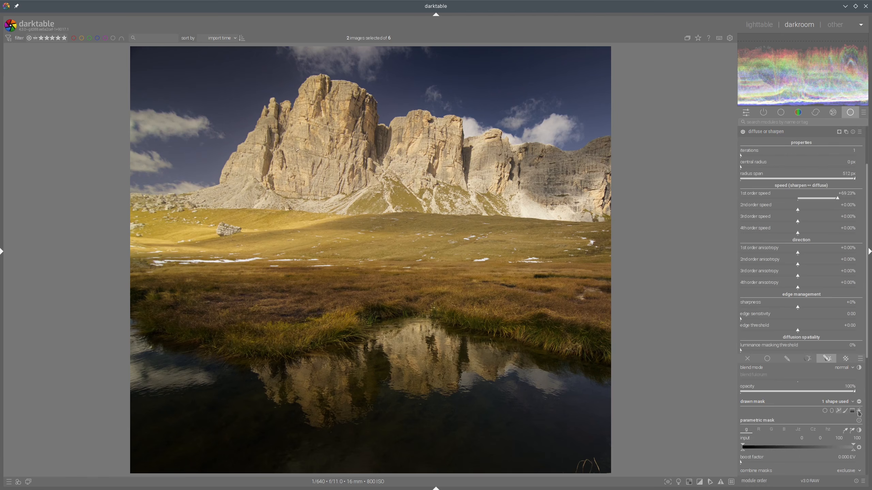
left_click(858, 410)
left_click_drag(460, 188, 402, 169)
left_click_drag(349, 74, 280, 70)
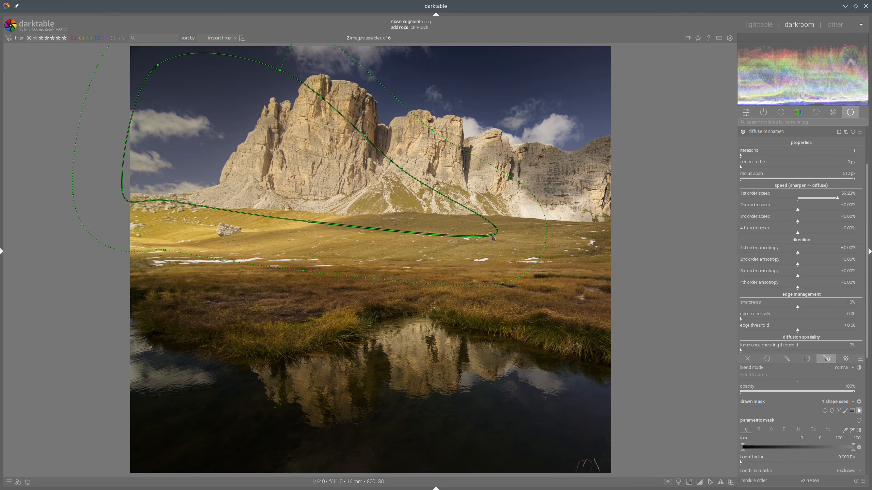
left_click(858, 411)
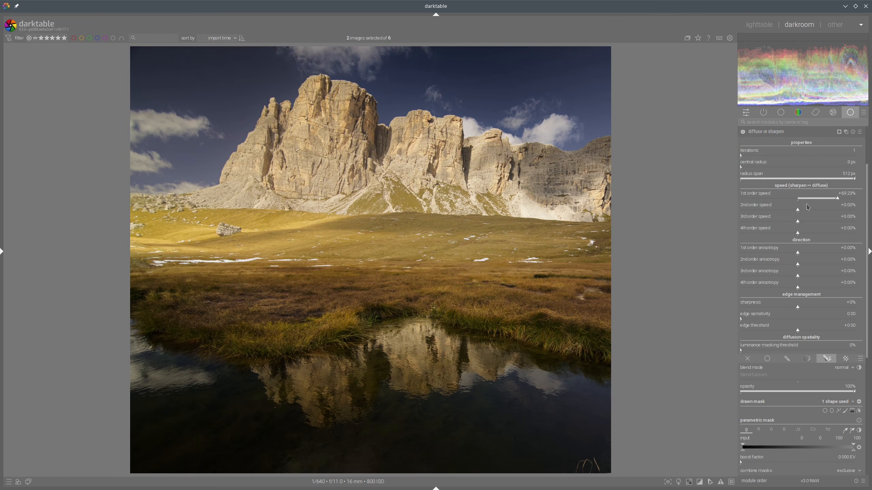
Step: Compare the edit with the reference again, then return to editing and collapse the module
left_click(757, 29)
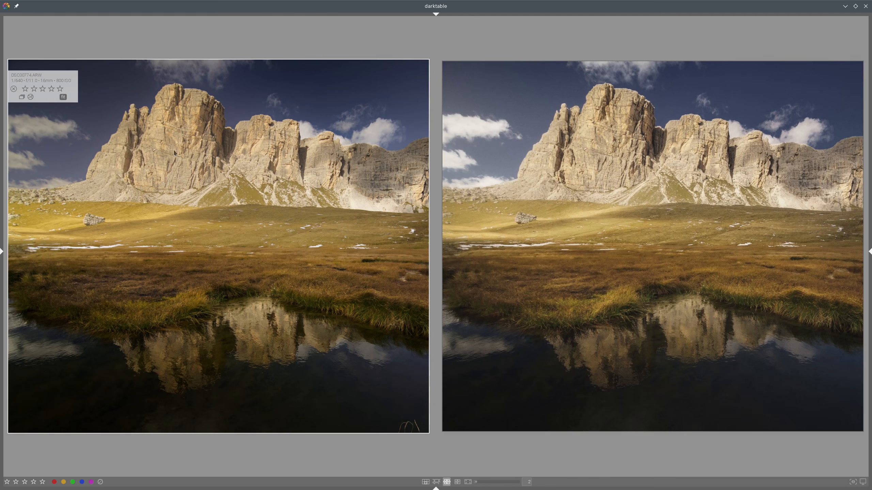
double_click(189, 132)
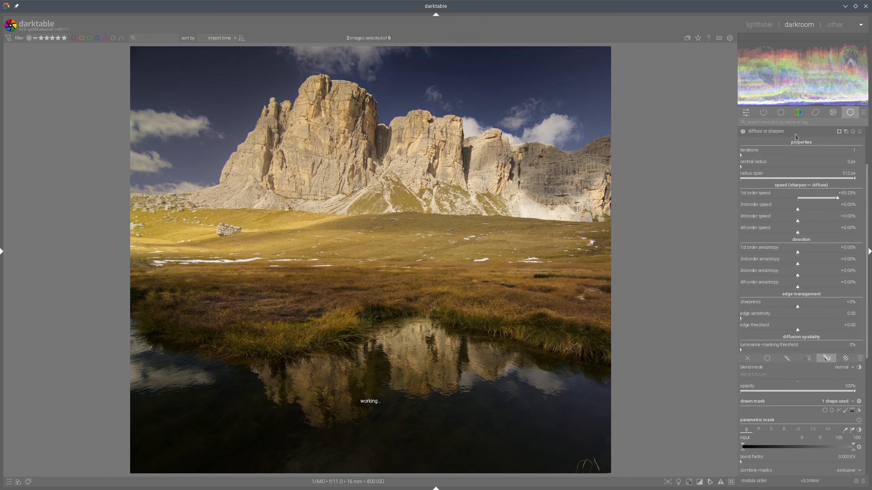
left_click(795, 133)
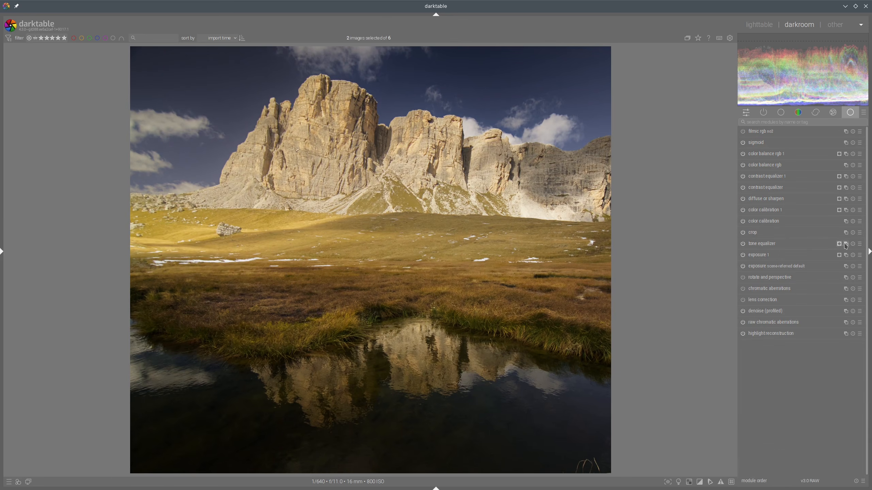
Step: Add a tone equalizer instance with the mask blending all purpose preset and move it above the color balance rgb modules
left_click(821, 244)
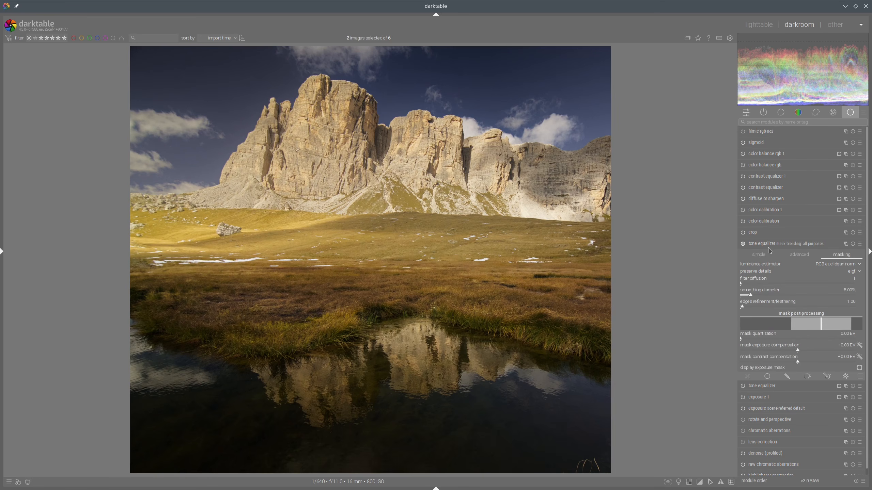
left_click_drag(766, 244, 774, 156)
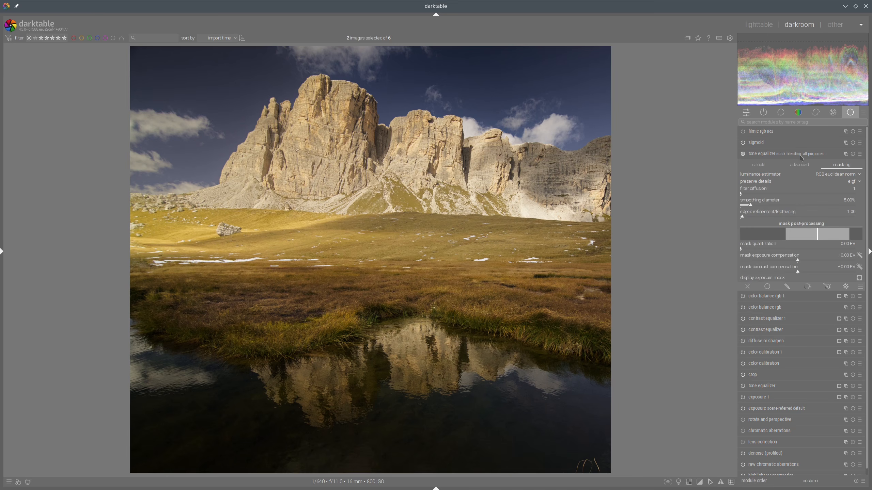
left_click(770, 155)
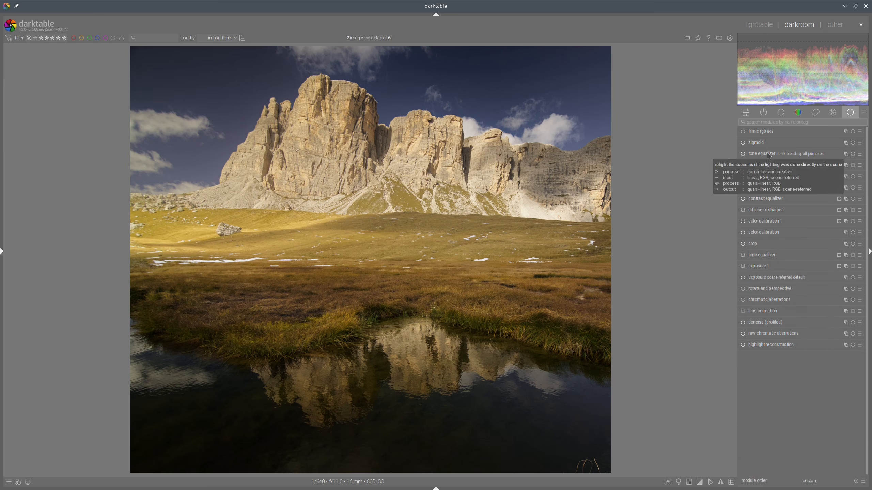
left_click(768, 156)
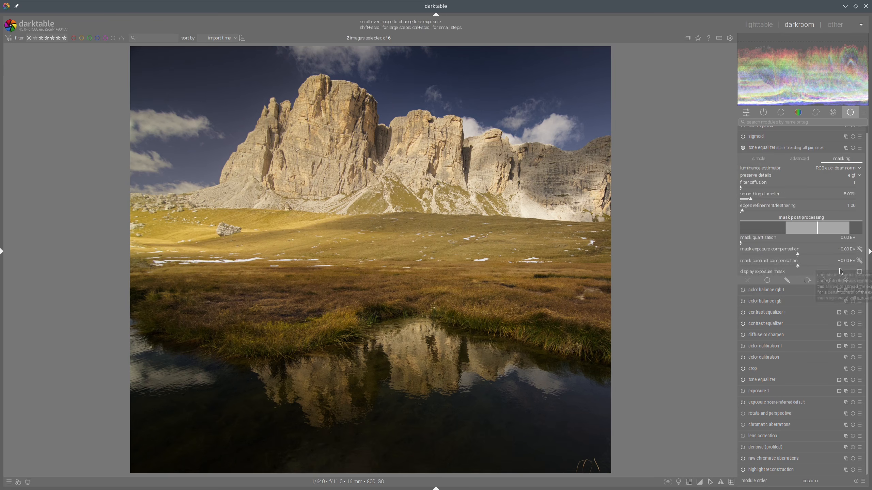
Step: Enable a drawn and parametric mask on it and draw a feathered path around the main peak and sky
left_click(838, 281)
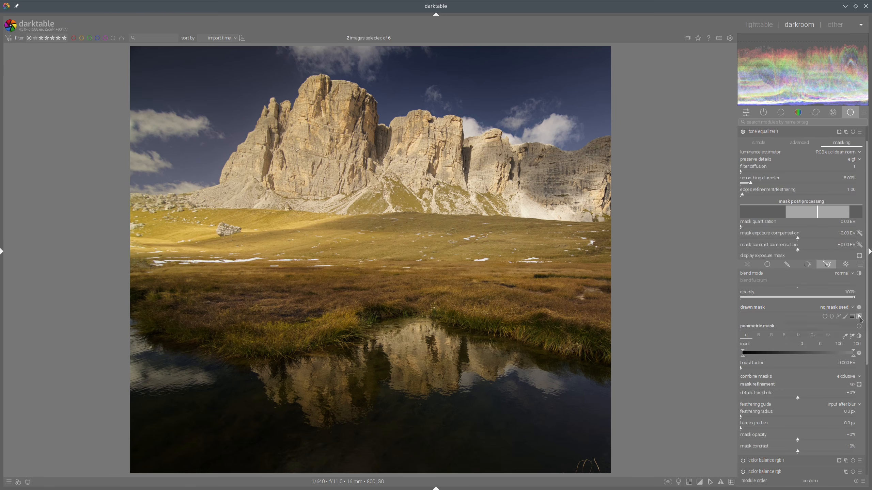
left_click(838, 316)
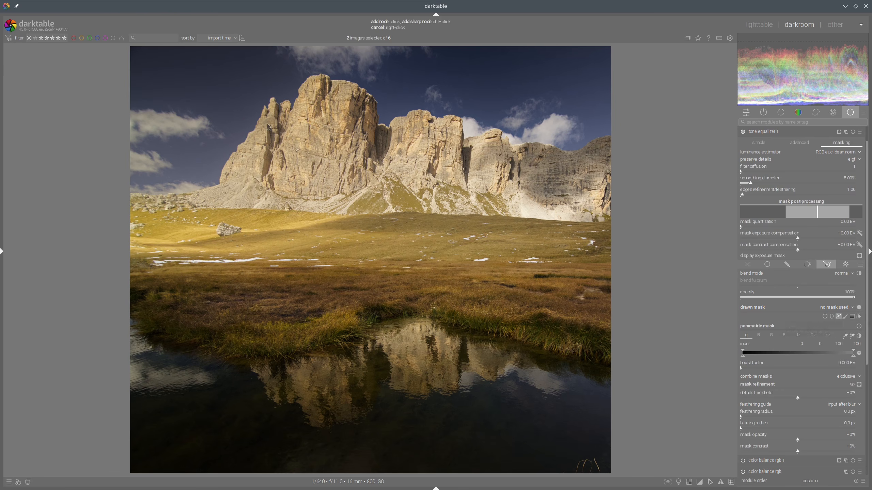
left_click(148, 68)
left_click(425, 170)
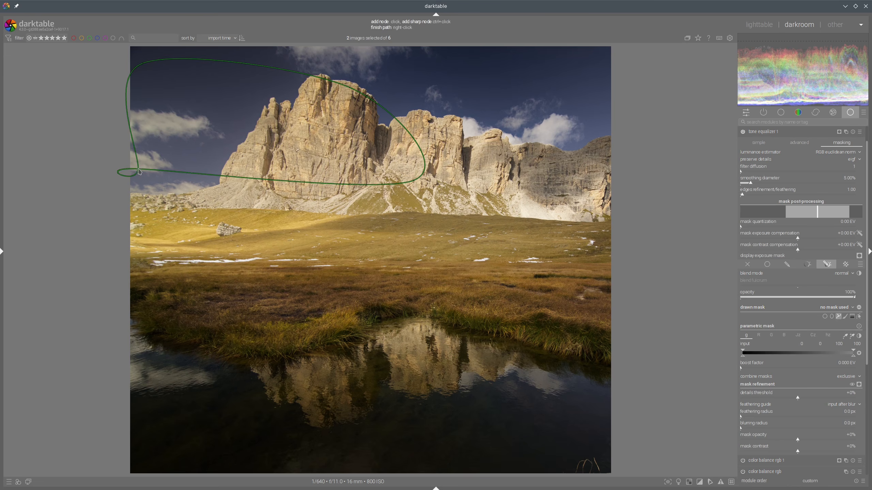
right_click(139, 171)
scroll(411, 106, "up", 2, "shift")
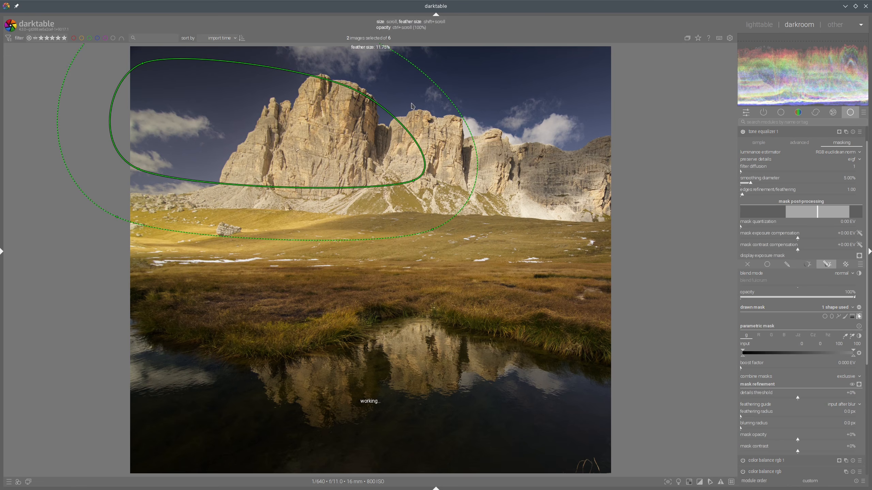
scroll(412, 105, "up", 2, "shift")
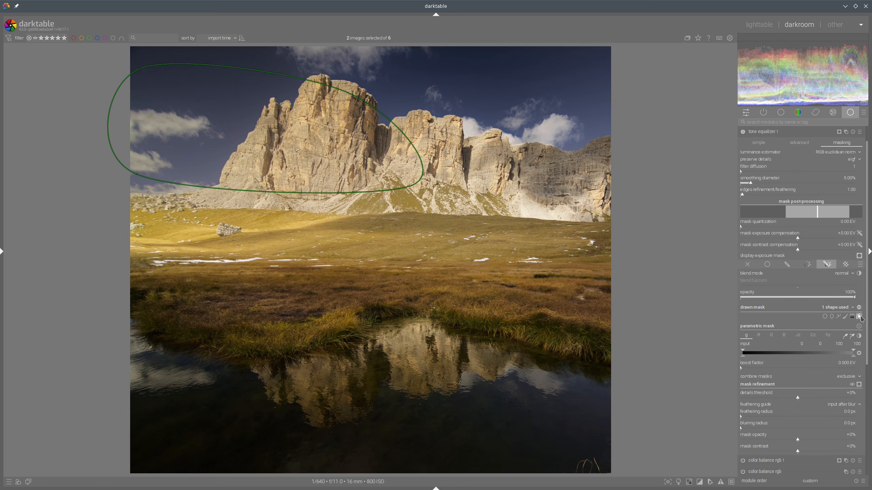
scroll(815, 234, "up", 2)
Step: Raise the tone equalizer's advanced curve around the middle exposures to brighten the masked peak
left_click(799, 164)
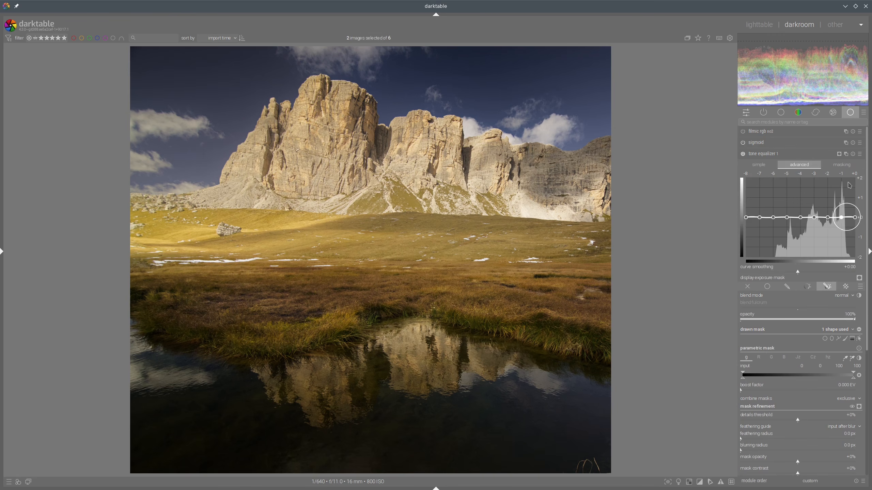
left_click(841, 164)
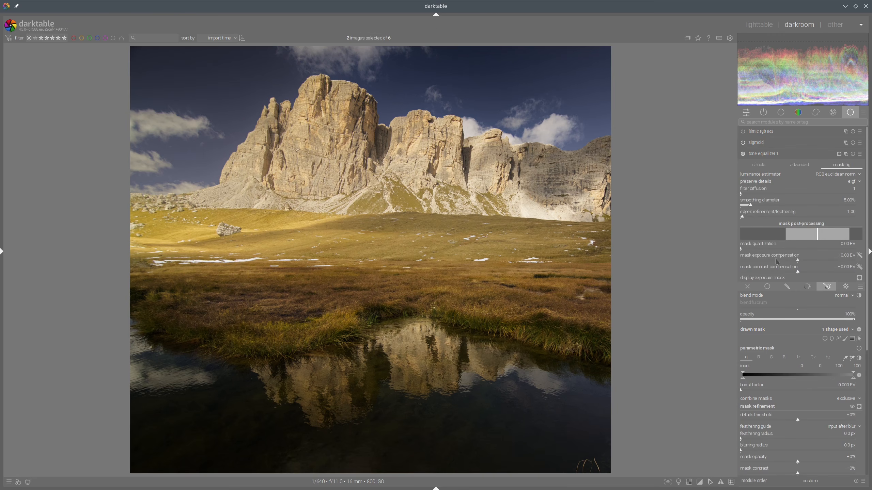
left_click(807, 167)
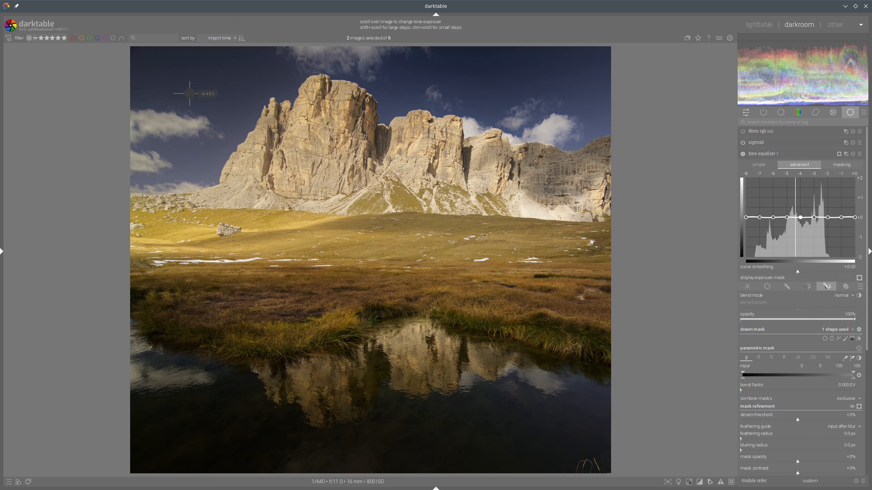
left_click_drag(791, 187, 813, 182)
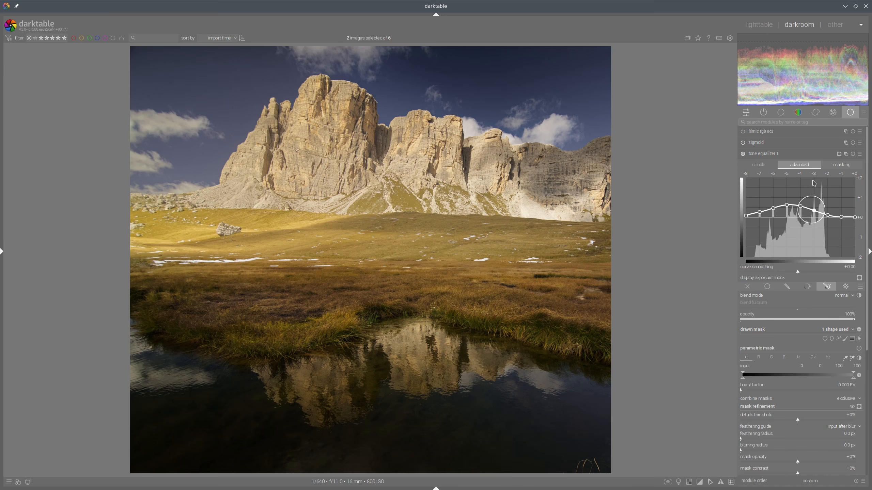
Step: Collapse the module and compare the edit side by side with the reference, then return to editing
left_click(794, 155)
left_click(754, 28)
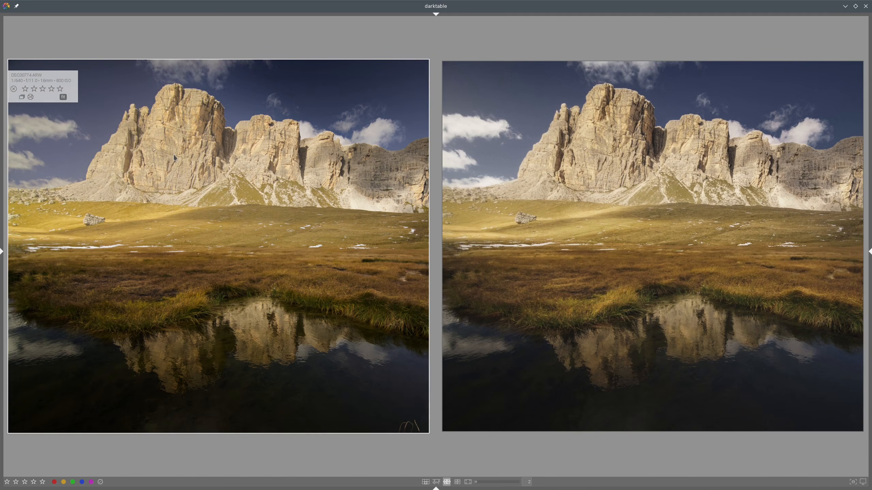
double_click(240, 157)
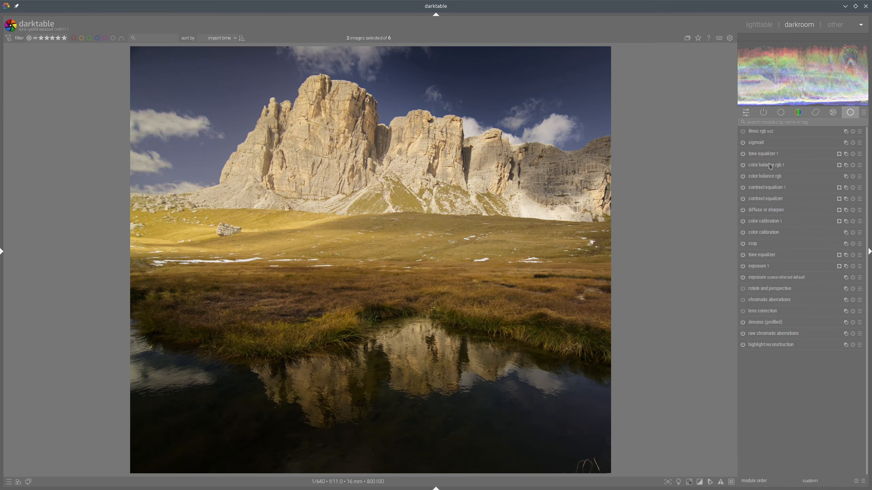
Step: Slightly adjust the tone curve and set the tone equalizer mask's feathering radius to 227.1 px
left_click(773, 154)
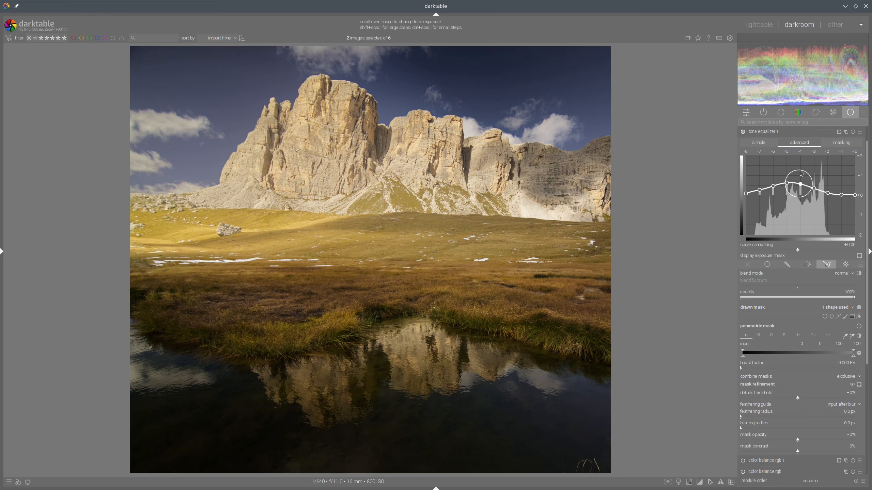
left_click_drag(806, 165, 807, 169)
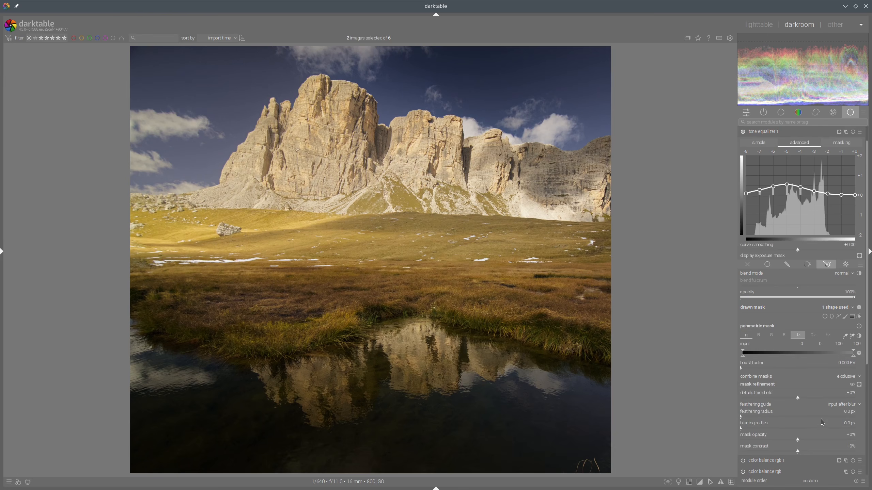
left_click_drag(820, 422, 846, 418)
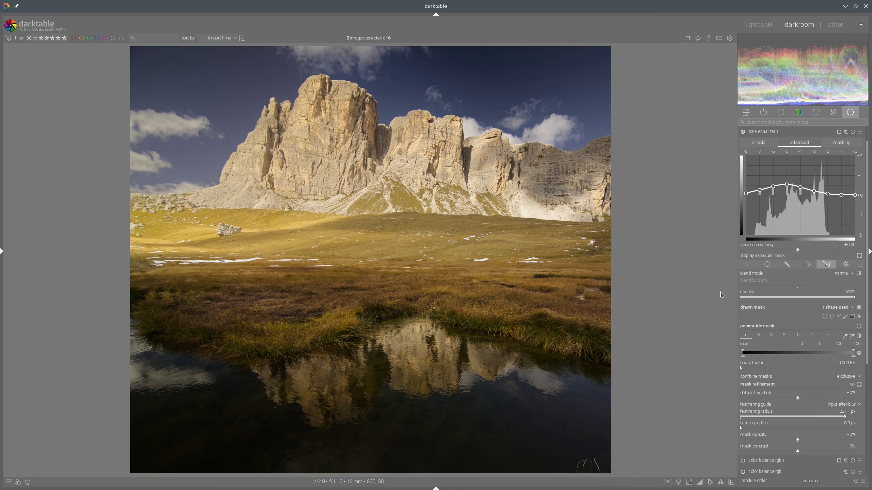
left_click(765, 132)
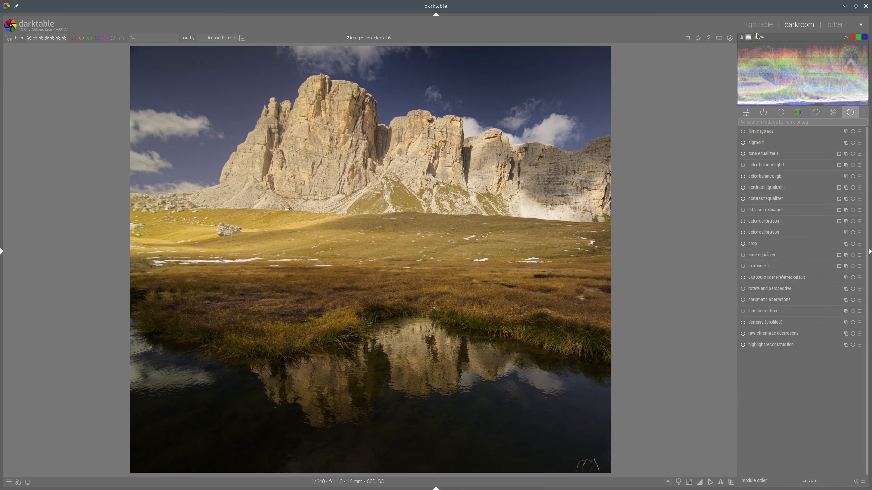
Step: Compare the edit with the reference again and return to the module list
left_click(766, 30)
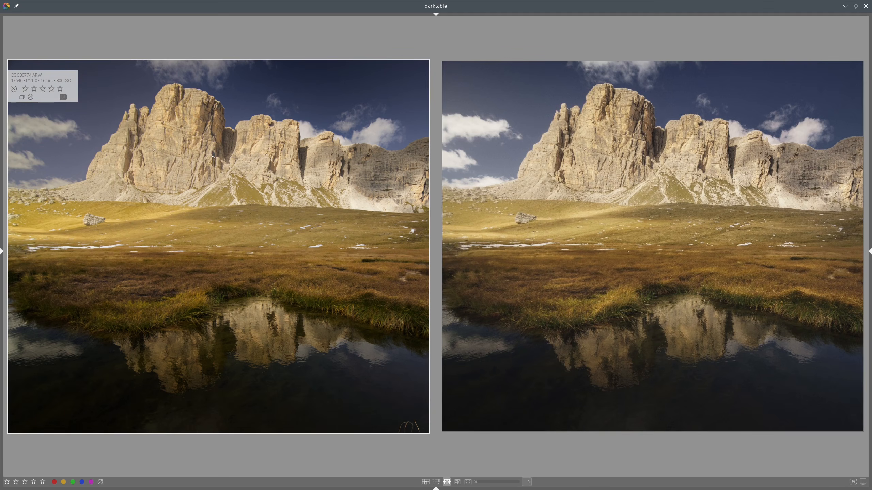
key("d")
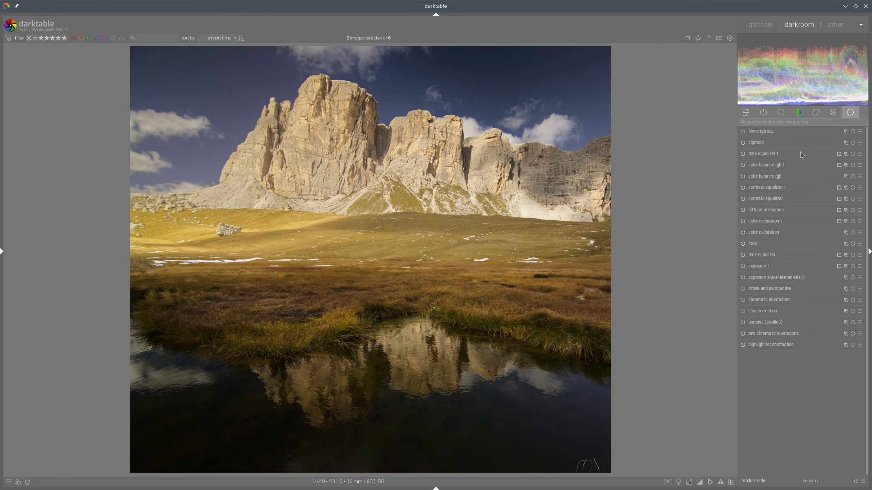
left_click(772, 153)
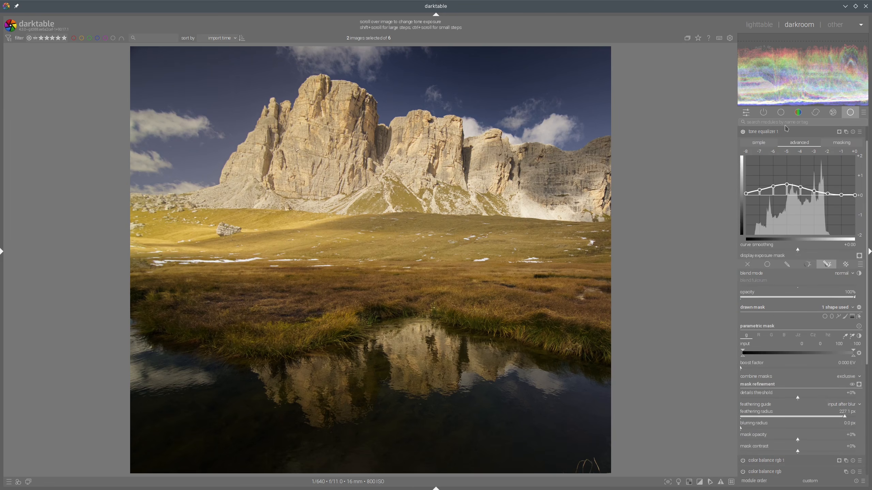
left_click(784, 132)
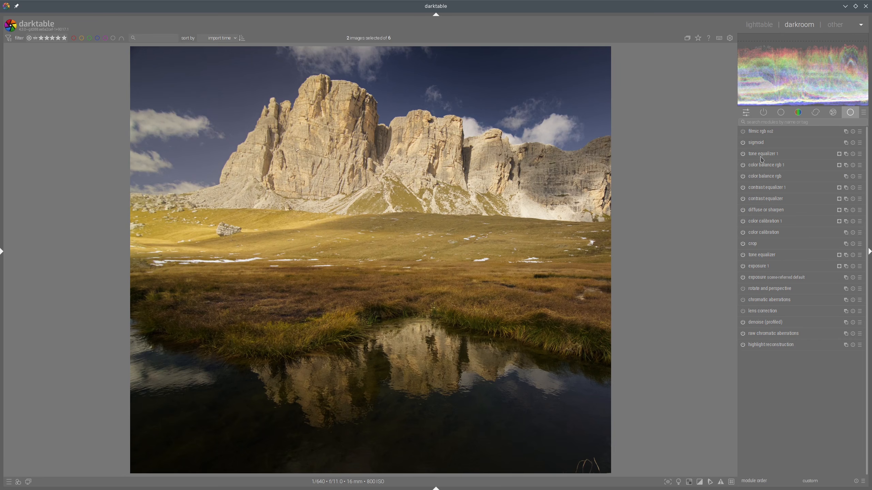
Step: Create a new color balance rgb instance with a drawn gradient mask placed horizontally across the meadow
right_click(845, 166)
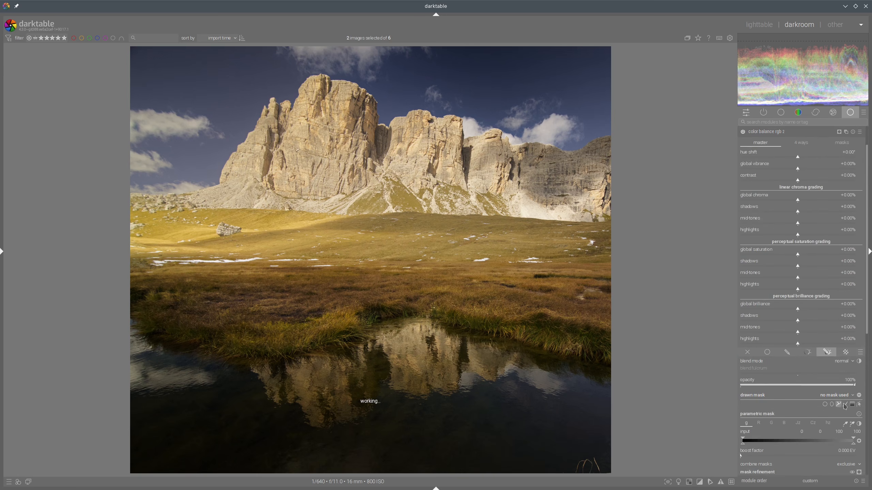
left_click(853, 405)
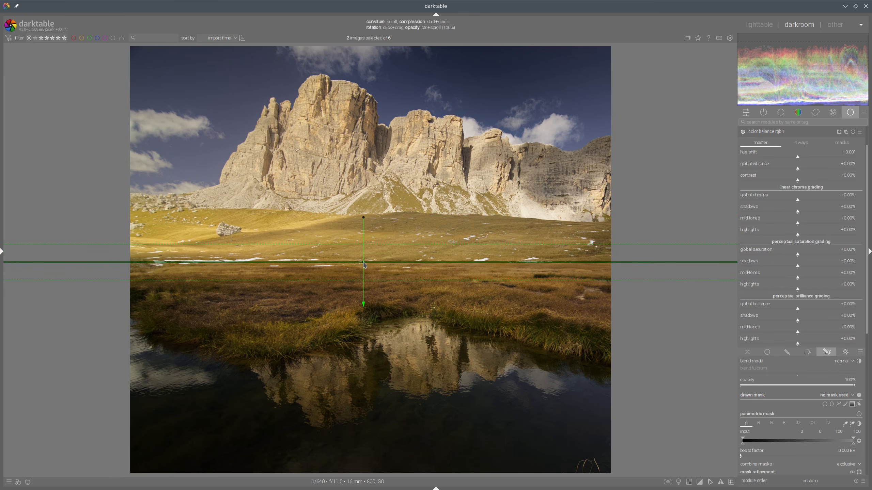
left_click(363, 263)
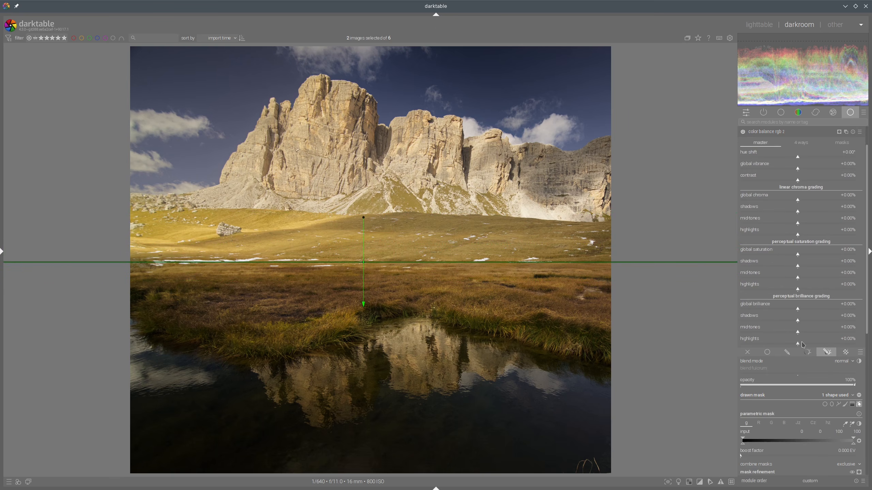
Step: Set the new instance's brilliance shadows to -12.43% and highlights to +7.10%
left_click(790, 322)
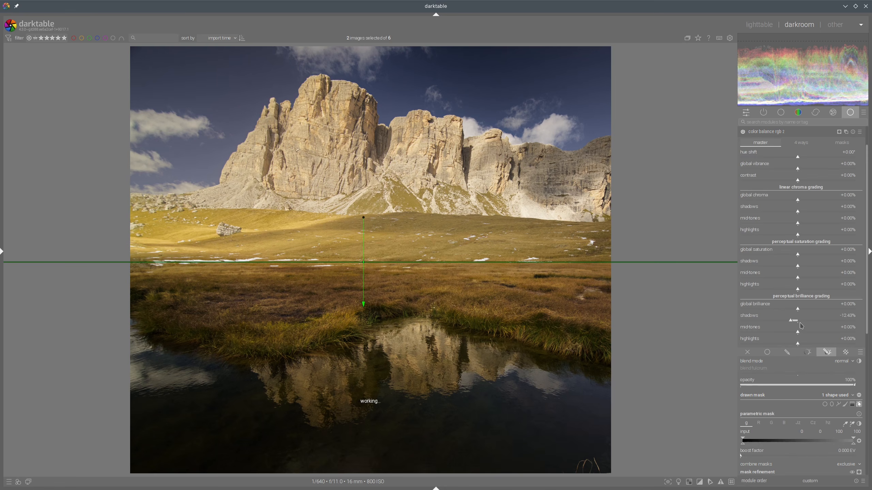
left_click(803, 344)
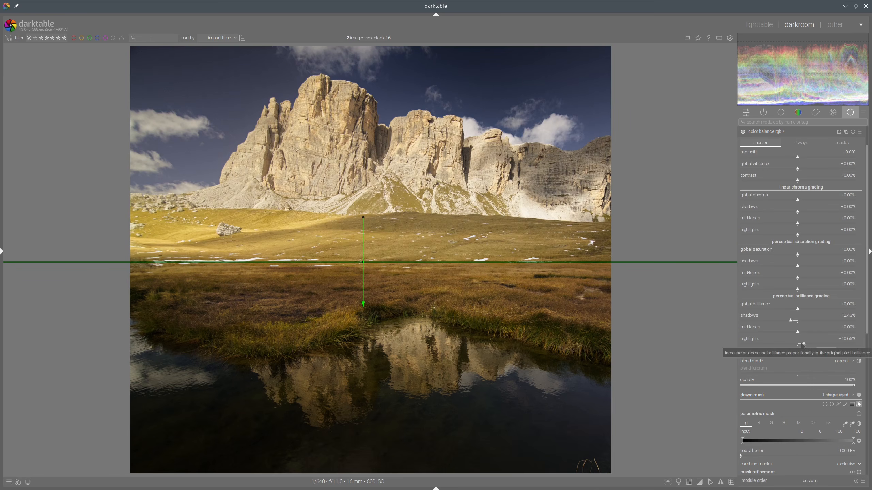
left_click(802, 344)
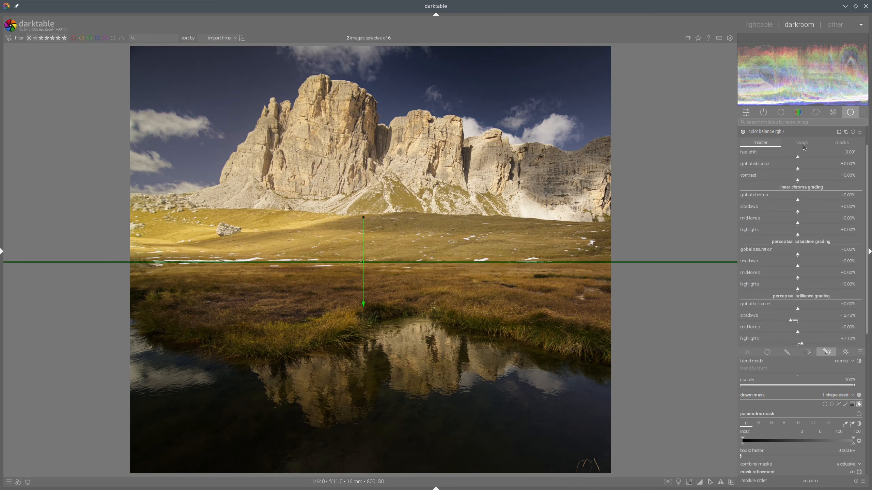
left_click(793, 129)
Step: Compare with the reference, then widen the feather of the tone equalizer's path mask
left_click(759, 25)
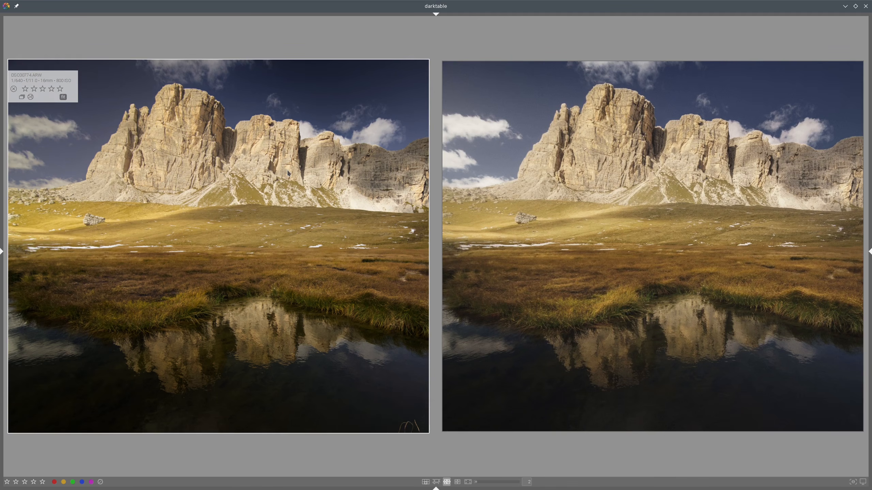
key("d")
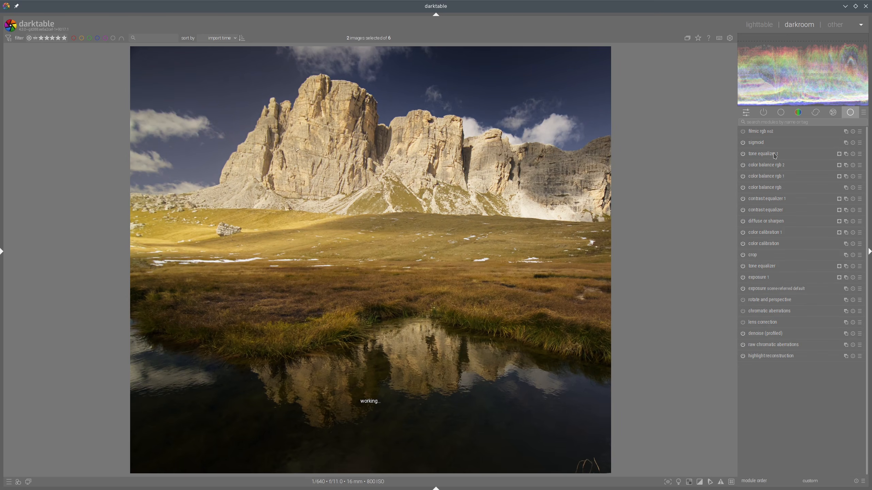
left_click(773, 153)
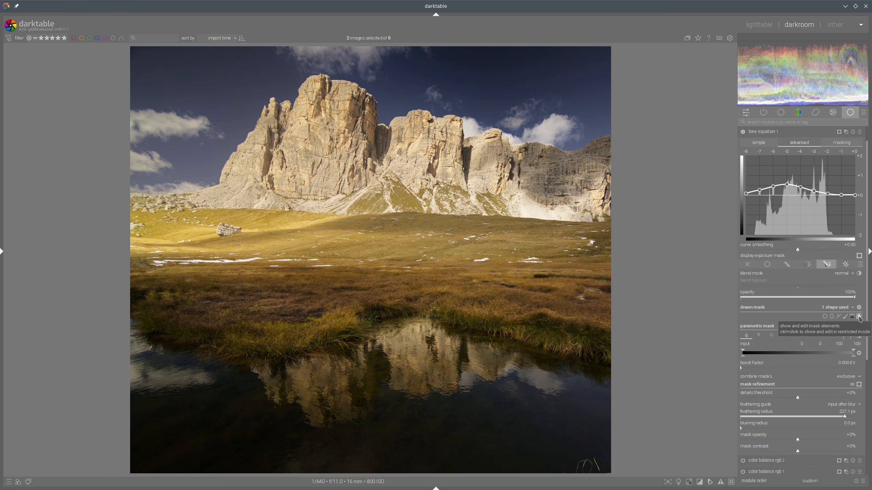
left_click(859, 319)
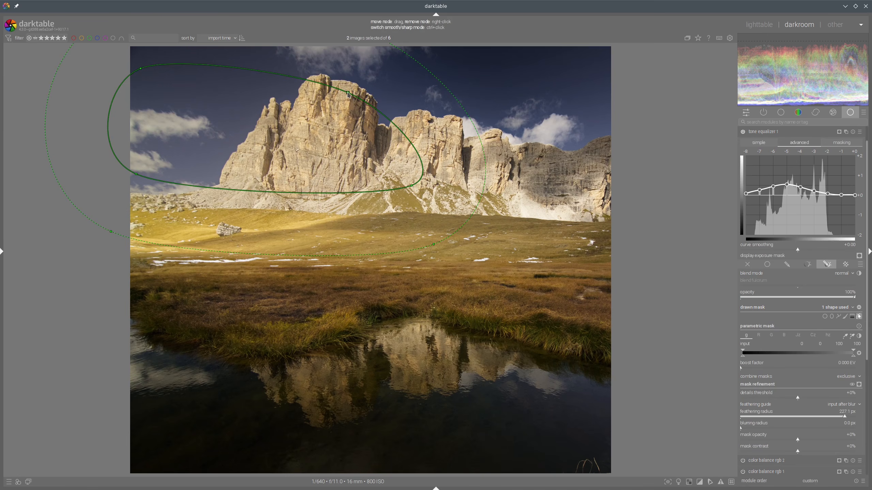
left_click_drag(348, 92, 355, 90)
scroll(399, 95, "up", 5, "shift")
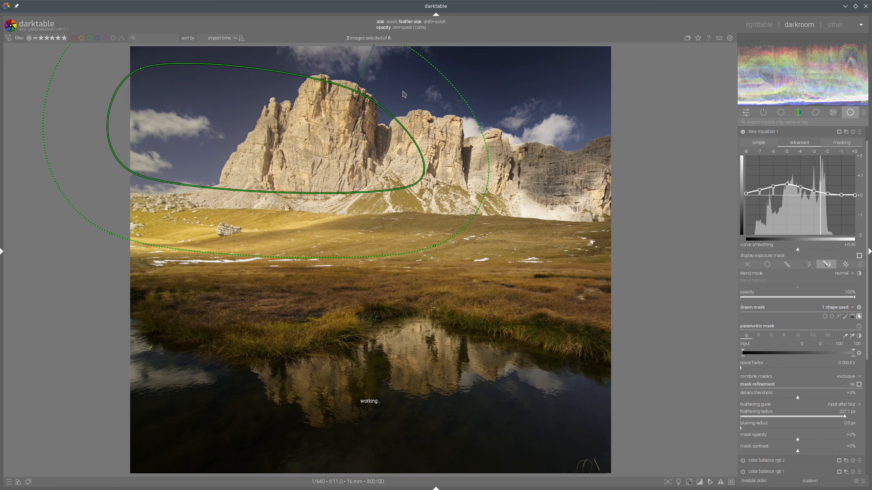
scroll(408, 94, "up", 2, "shift")
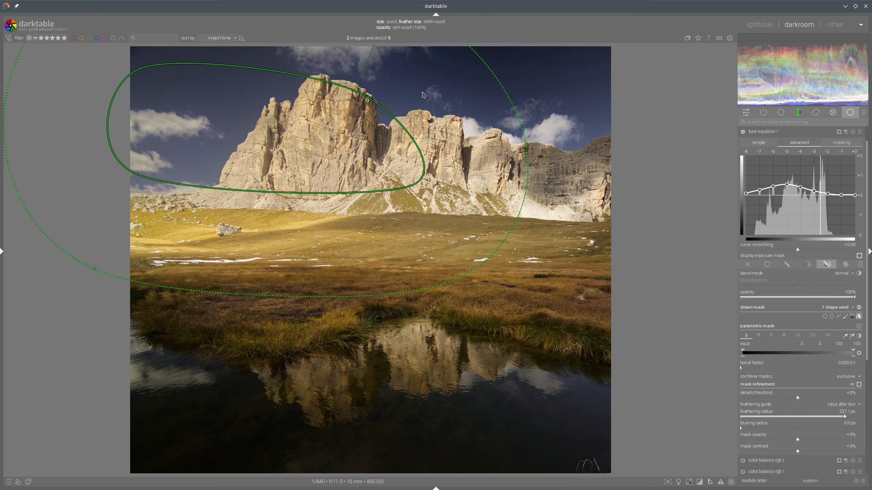
left_click(790, 132)
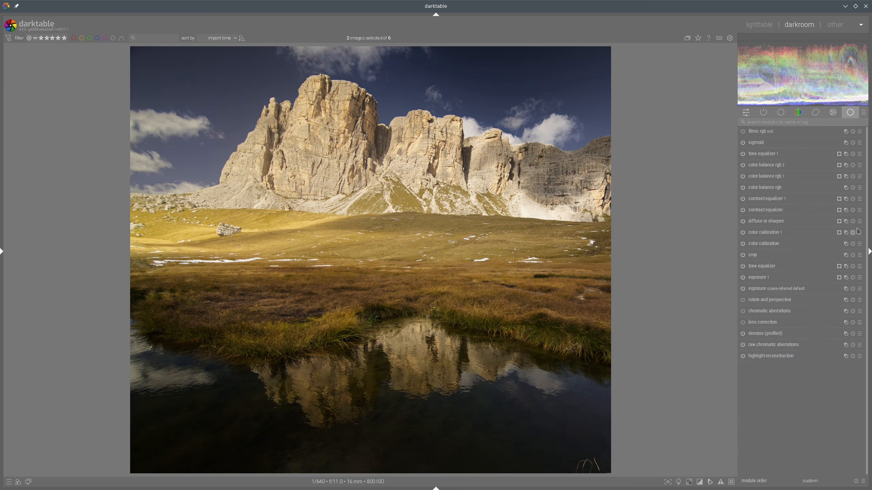
Step: Compare again, then drag the tone equalizer's path mask up and right to cover more sky and peaks
left_click(759, 23)
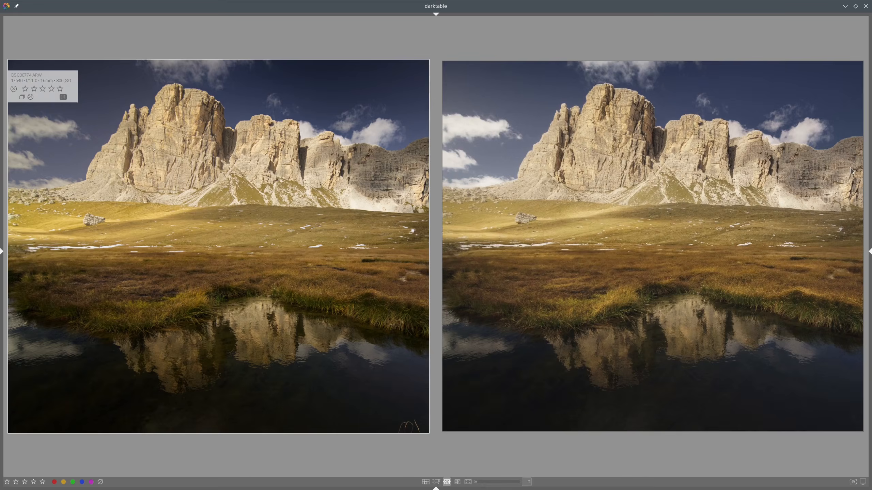
key("d")
left_click(777, 155)
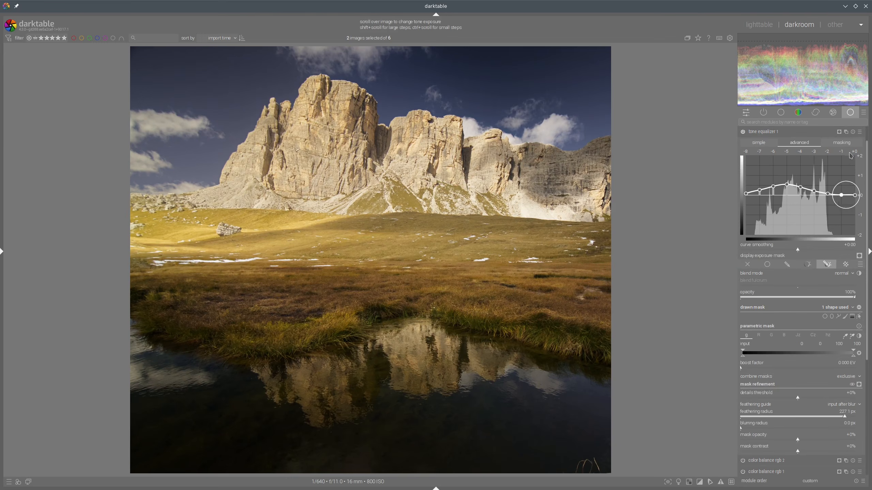
left_click(855, 315)
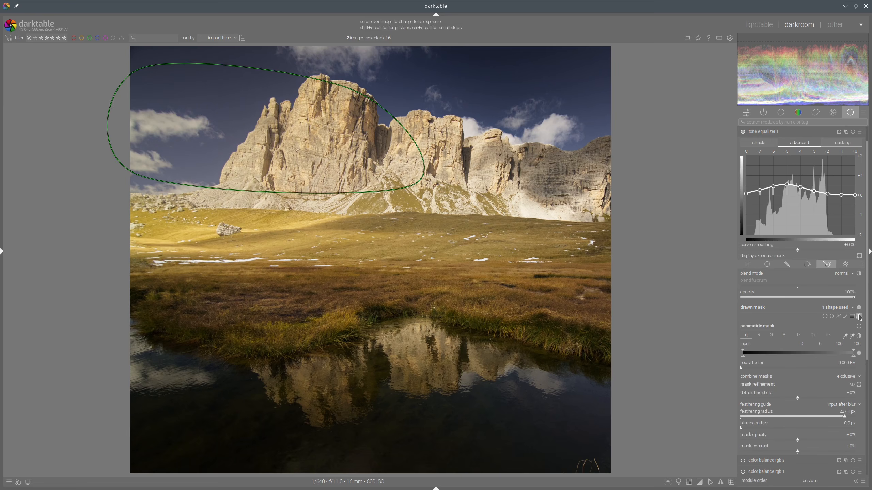
left_click_drag(357, 92, 434, 55)
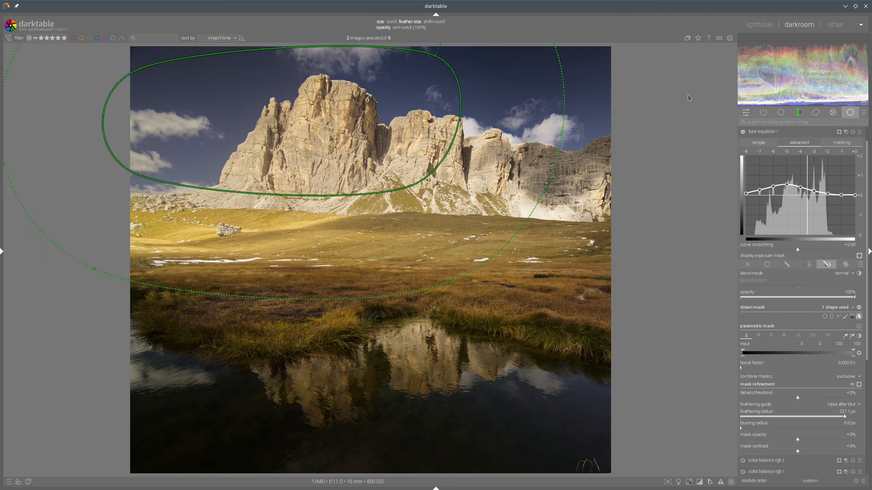
left_click(761, 132)
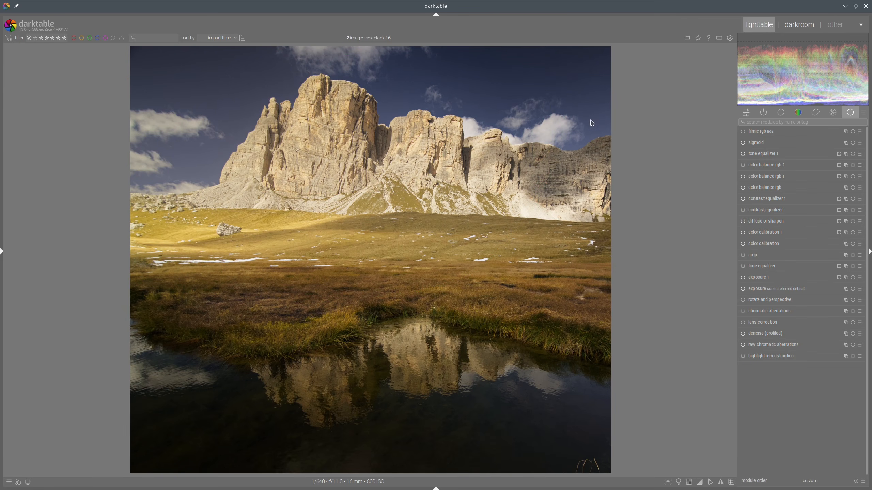
Step: Compare the edit with the reference again and reopen the tone equalizer instance
key("l")
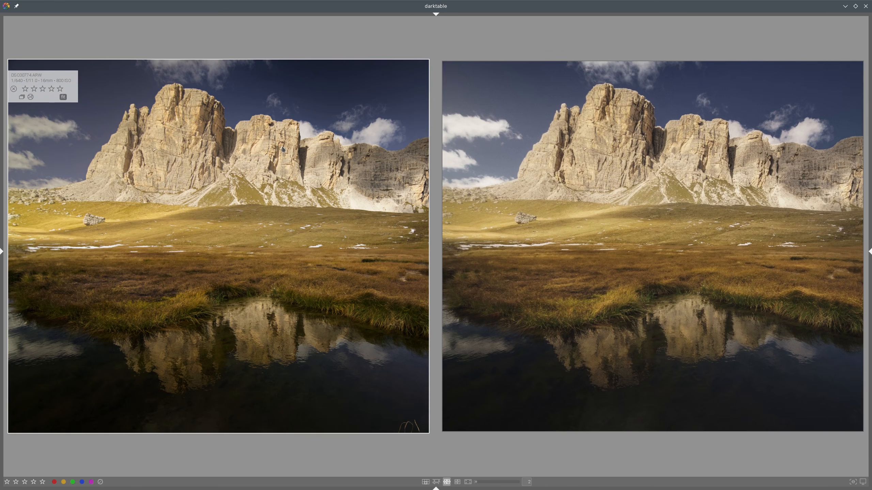
key("d")
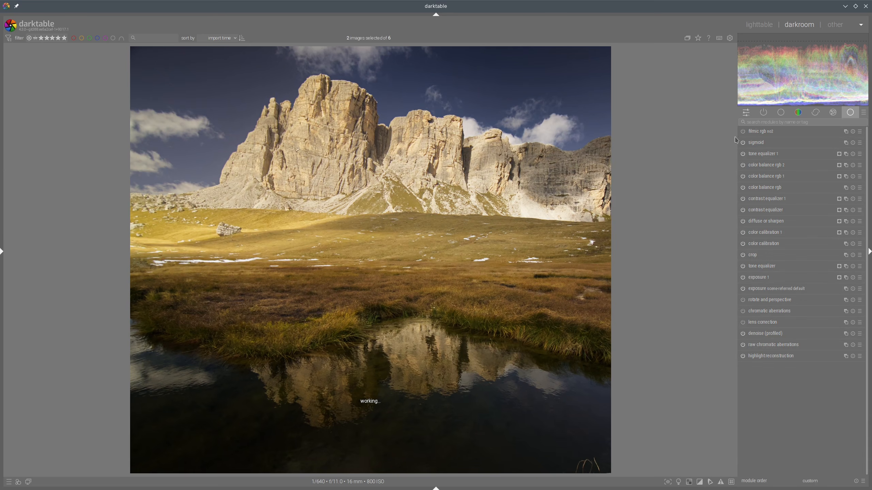
left_click(773, 154)
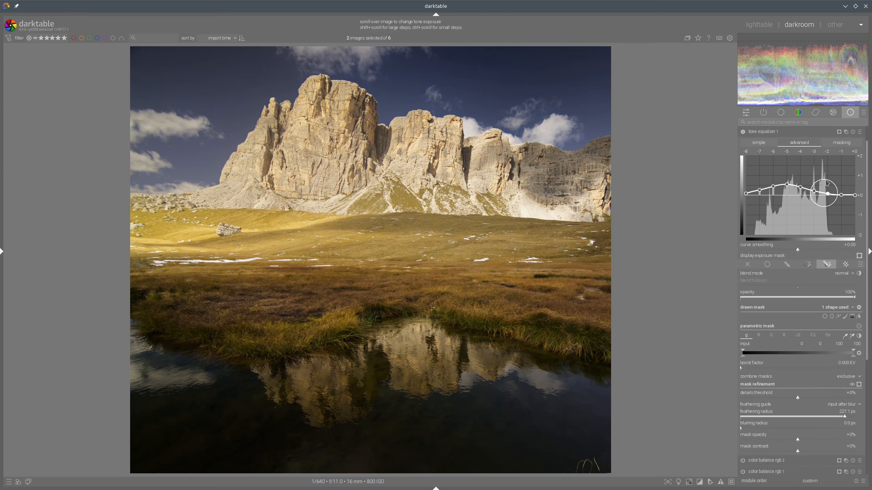
Step: Move the tone equalizer's path mask further up and right over the sky and peaks
left_click(858, 316)
mouse_move(447, 55)
left_mouse_down()
mouse_move(494, 52)
mouse_move(615, 97)
left_mouse_up()
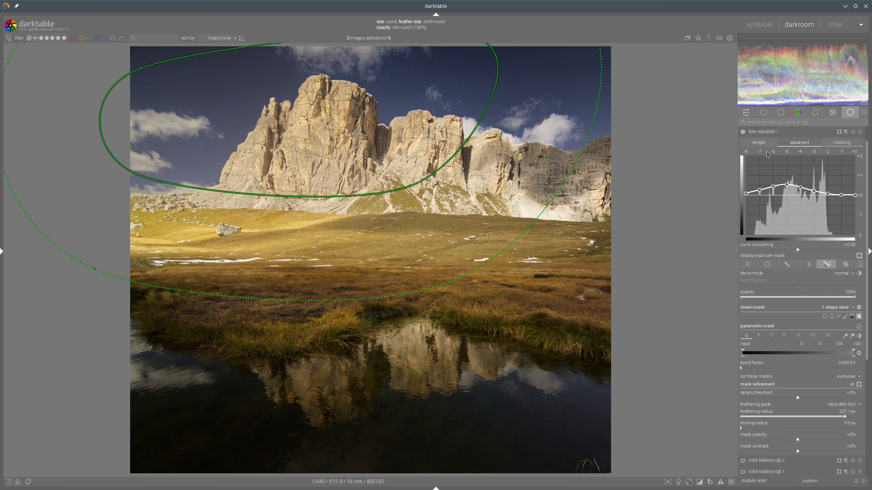
left_click(859, 316)
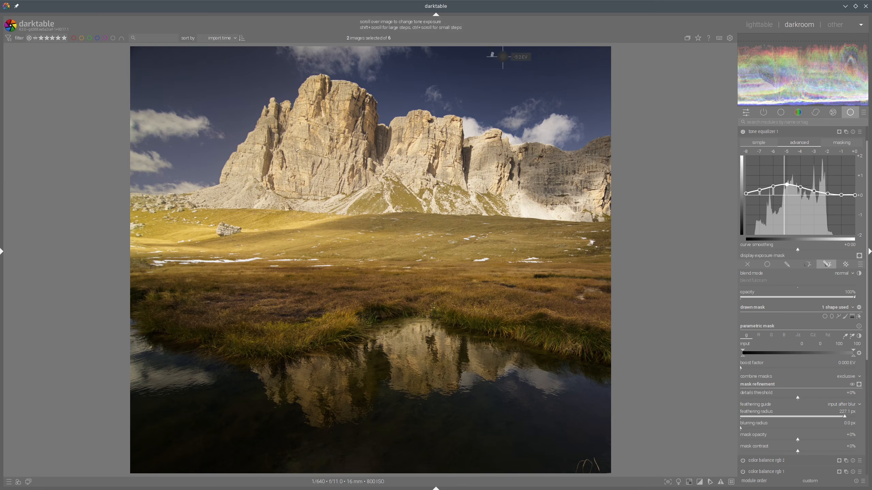
Step: Raise the tone equalizer curve's darker midtone node, check the masking settings, and collapse the module
left_click_drag(773, 189, 778, 169)
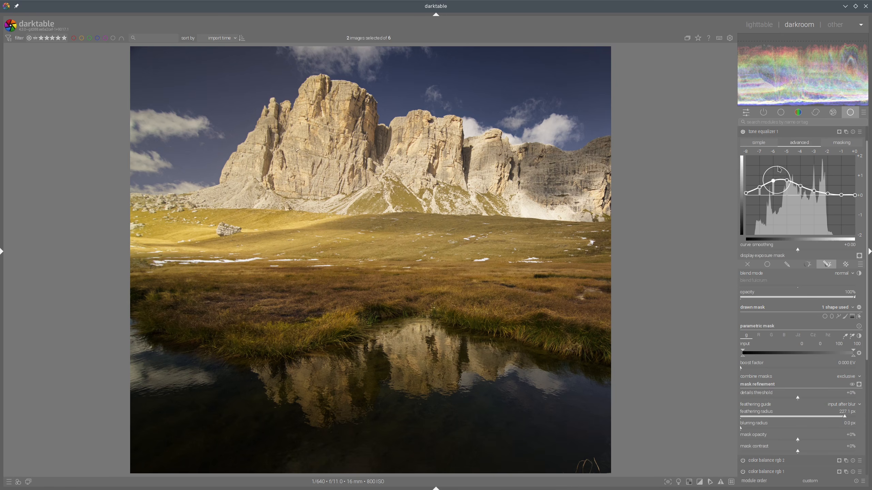
left_click(851, 146)
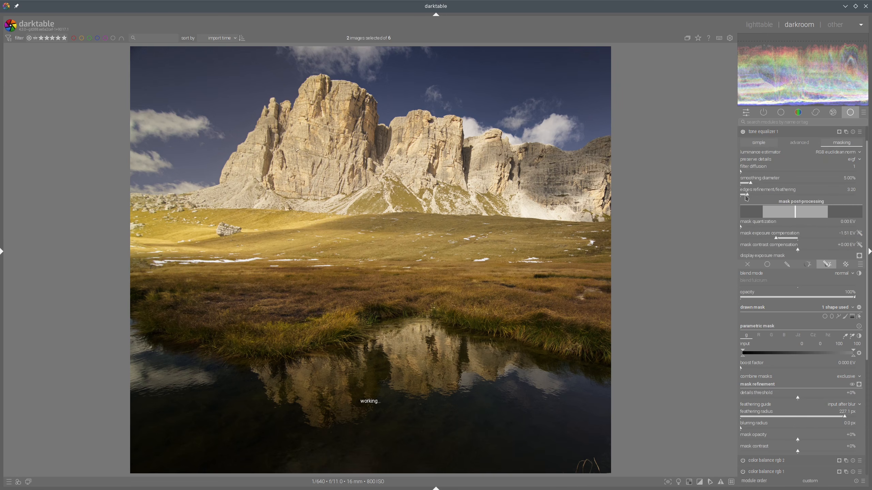
left_click(764, 132)
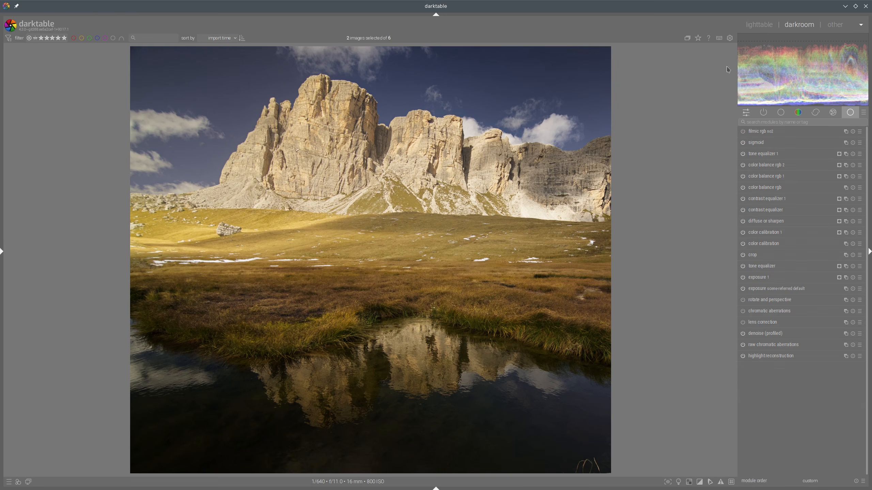
Step: Compare the edit with the reference in the lighttable and open the other copy of the raw photo in the darkroom
left_click(764, 28)
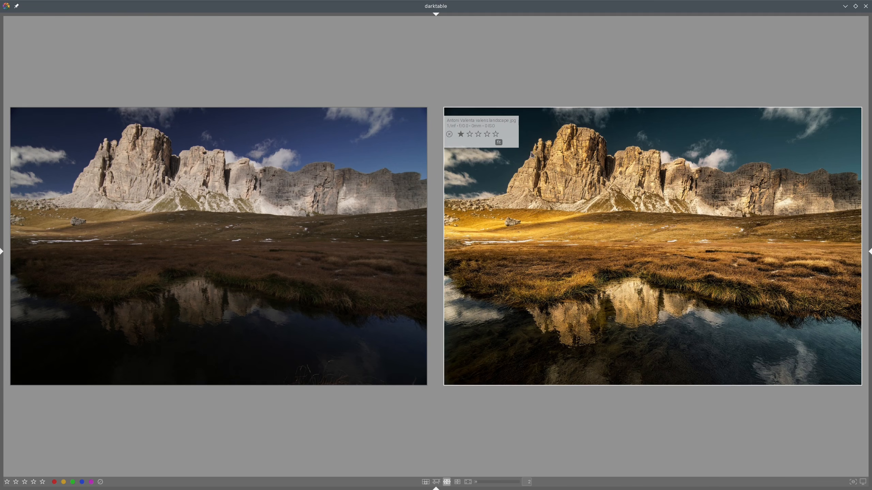
mouse_move(526, 187)
left_mouse_down()
mouse_move(619, 158)
mouse_move(834, 199)
mouse_move(772, 292)
mouse_move(465, 254)
mouse_move(565, 178)
left_mouse_up()
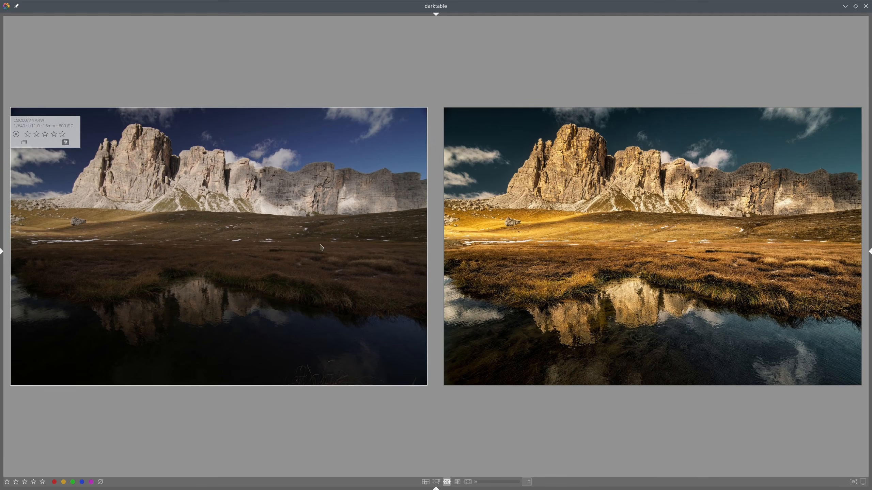
double_click(368, 236)
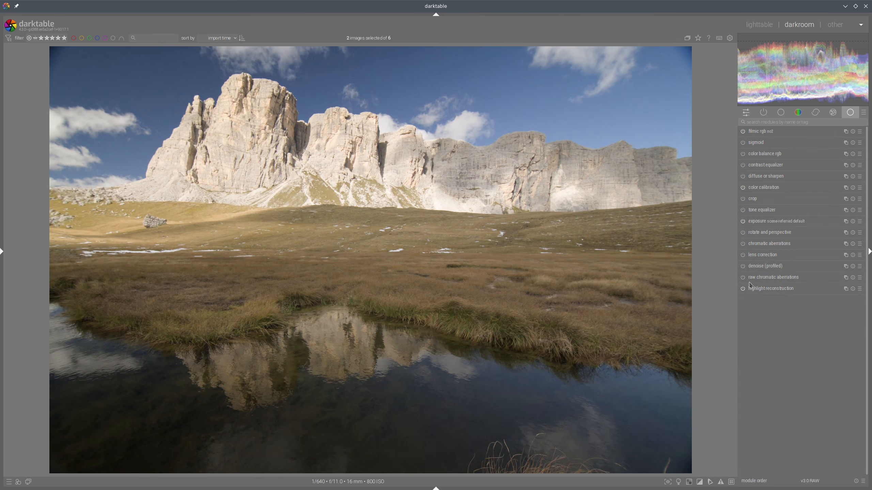
Step: Create a new exposure instance and place a drawn gradient mask across the horizon of the meadow
left_click(743, 267)
left_click(845, 221, "ctrl")
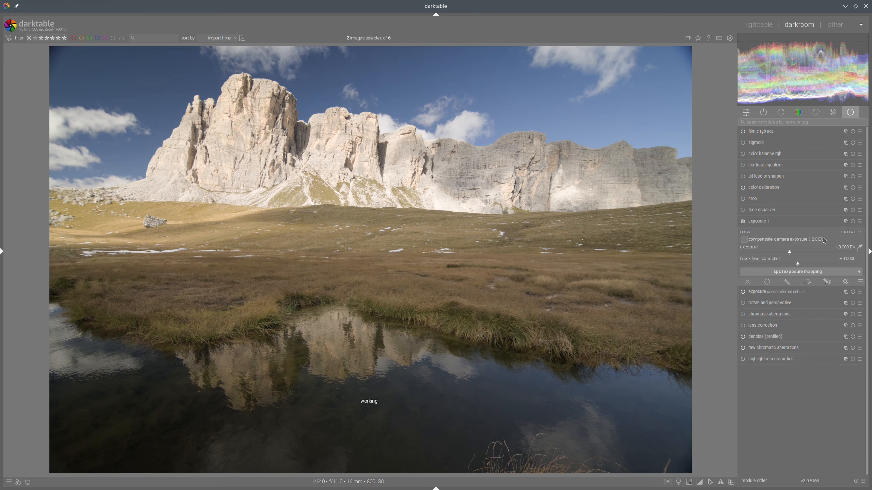
left_click(826, 282)
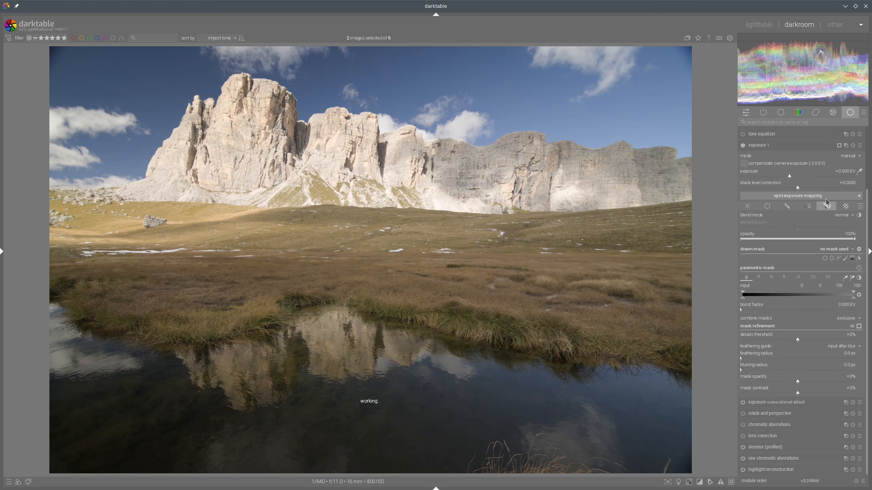
left_click(853, 259)
left_click(308, 221)
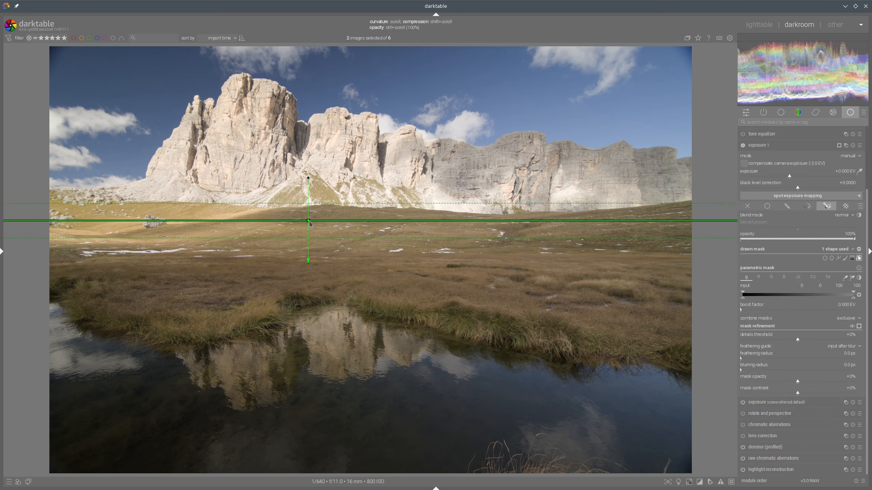
Step: Adjust the gradient's curvature to about 3.50% and its angle so it follows the meadow's horizon
scroll(307, 223, "up", 1)
scroll(303, 221, "up", 1)
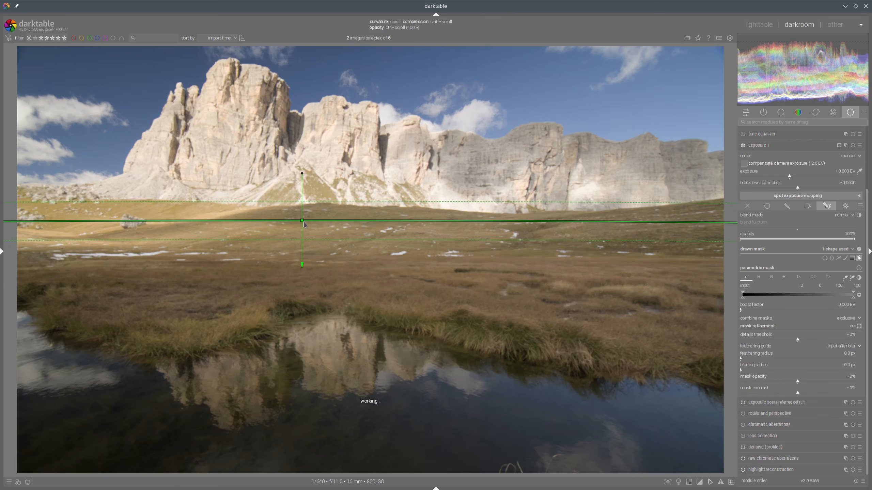
scroll(303, 223, "down", 4)
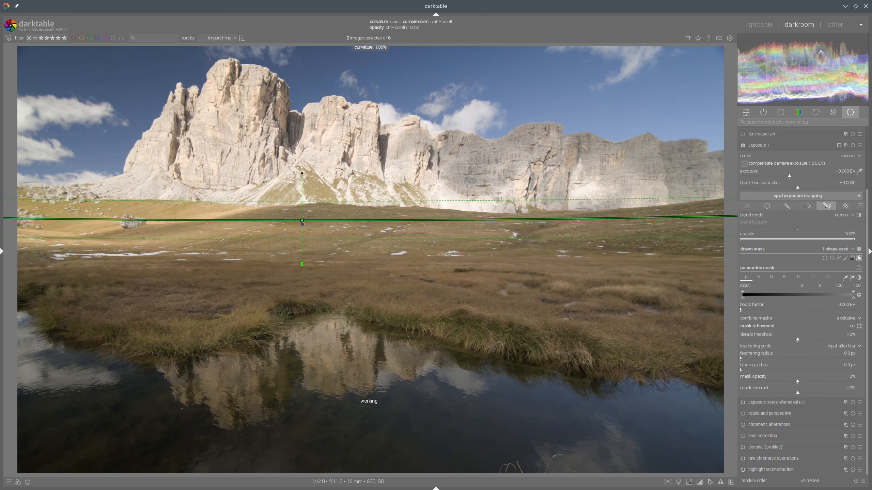
scroll(302, 222, "down", 2)
scroll(403, 149, "down", 2)
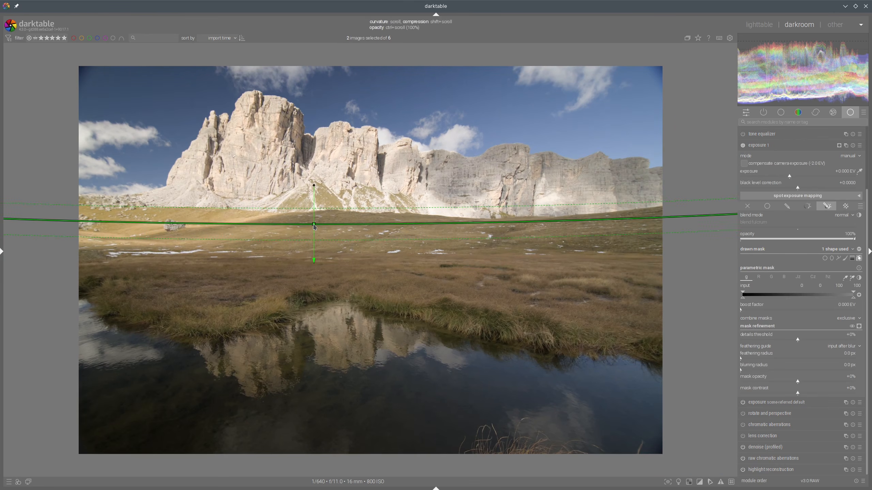
left_click_drag(314, 186, 314, 186)
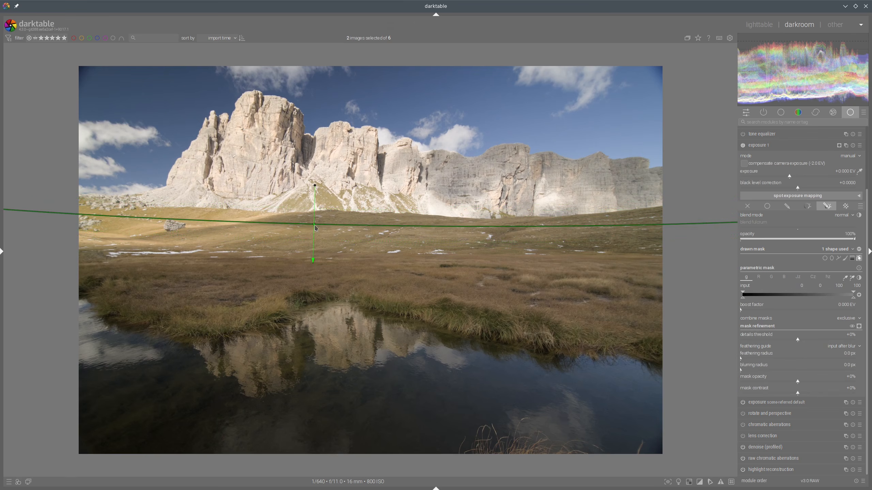
left_click_drag(315, 227, 314, 225)
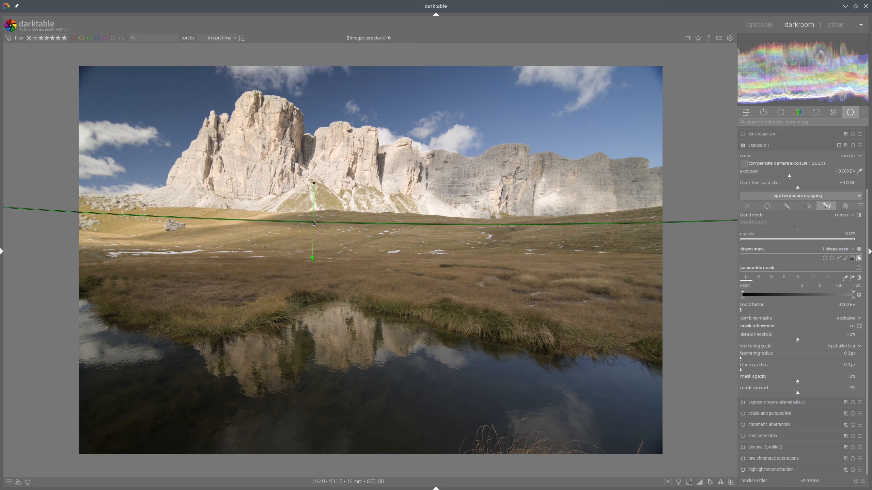
scroll(313, 224, "up", 3)
scroll(313, 223, "up", 1)
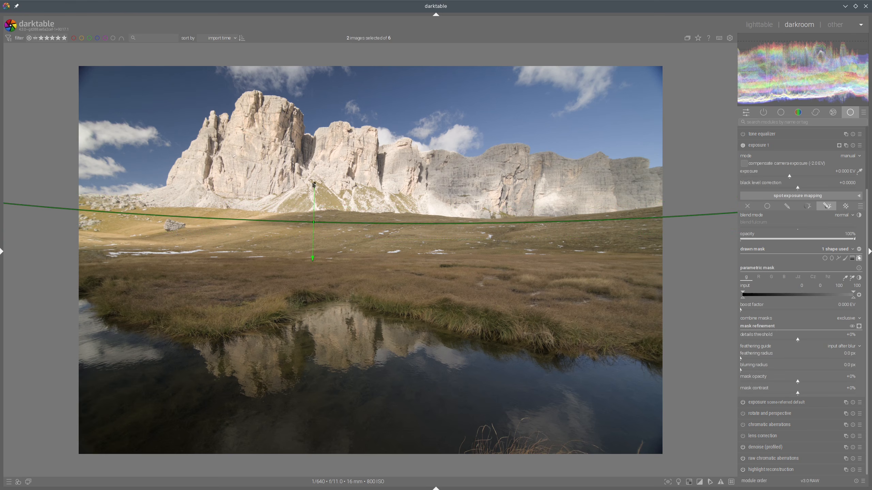
scroll(316, 223, "down", 1)
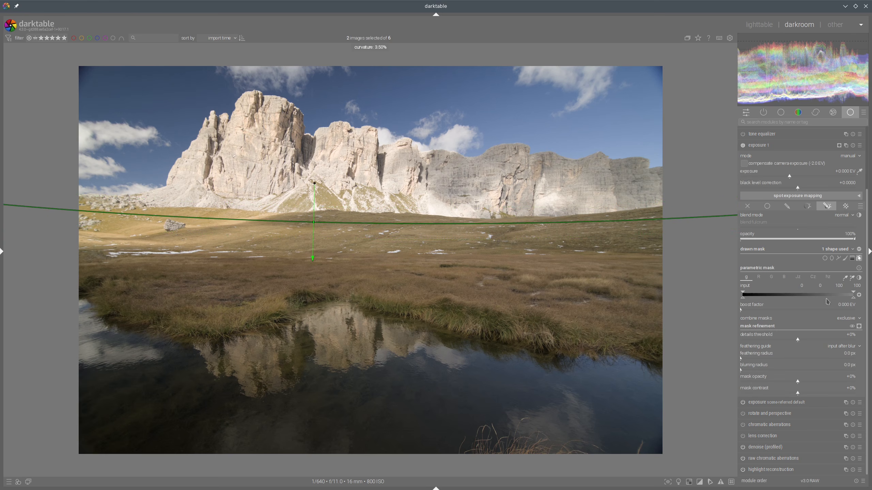
Step: Set the gradient mask's feathering radius to 47.3 px and the instance's exposure to -1.322 EV
left_click(762, 358)
left_click(768, 176)
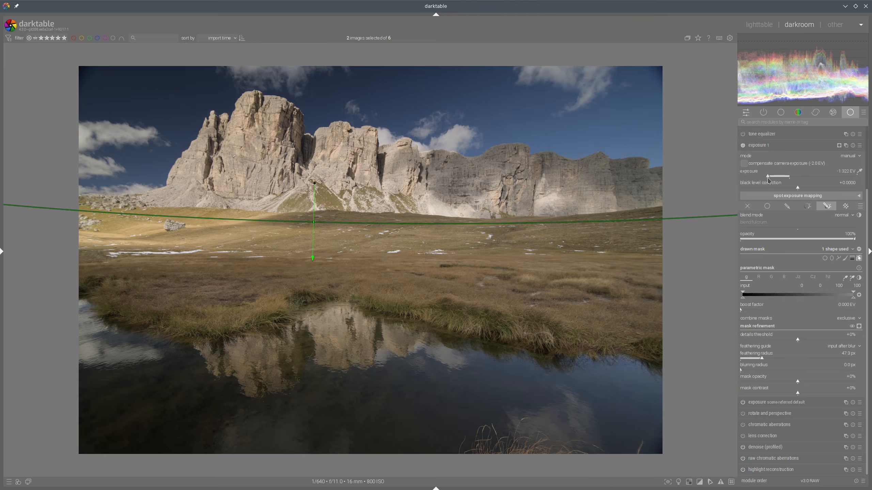
left_click(760, 146)
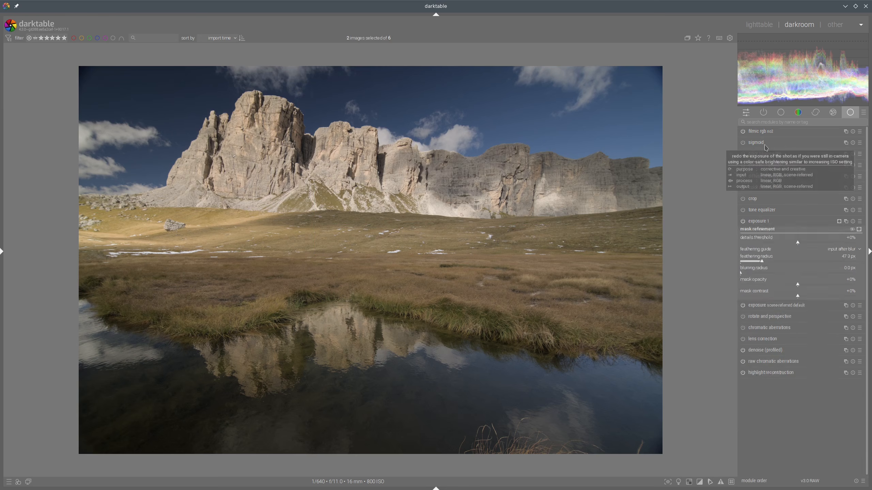
Step: Enable sigmoid and set its contrast to 1.884, then collapse the module
left_click(742, 132)
left_click(743, 142)
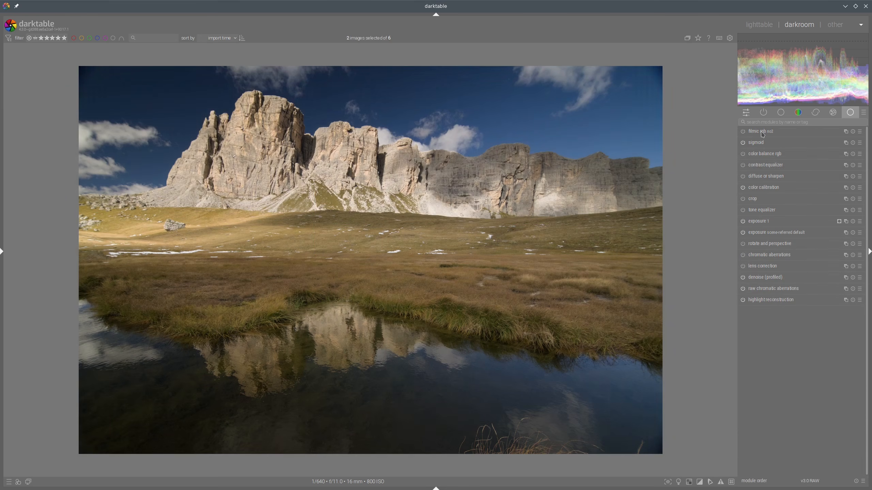
left_click(770, 147)
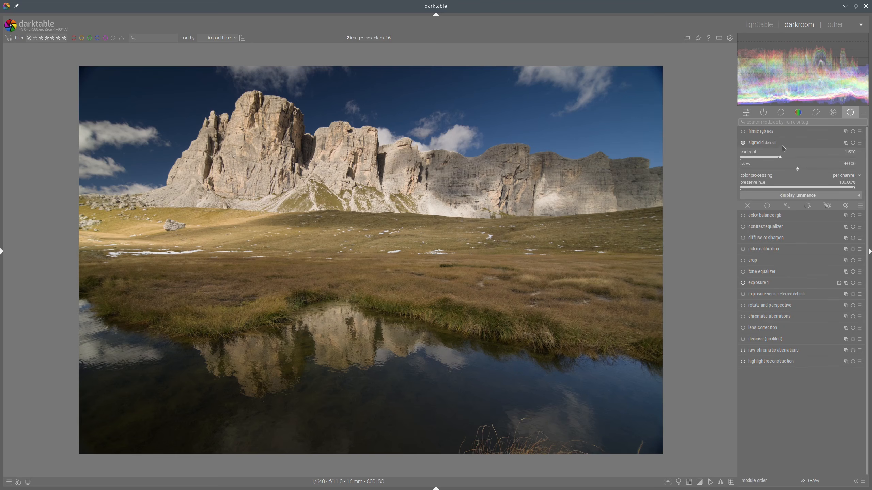
left_click(796, 158)
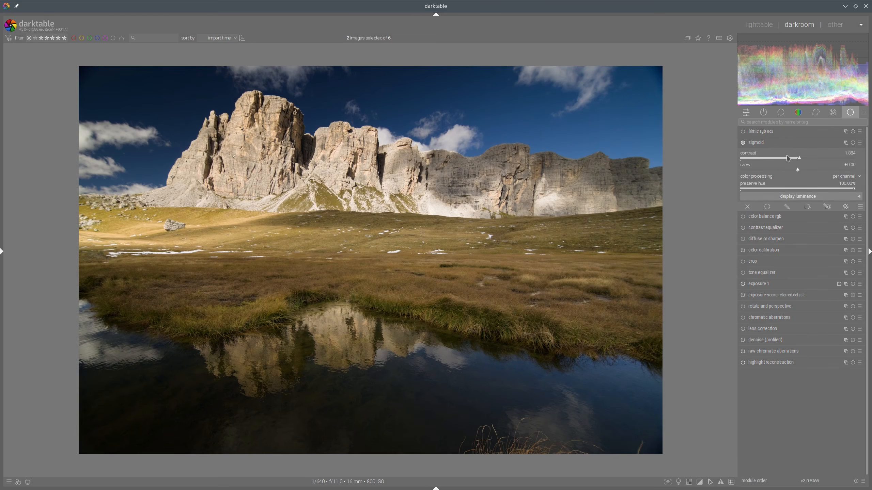
left_click(804, 169)
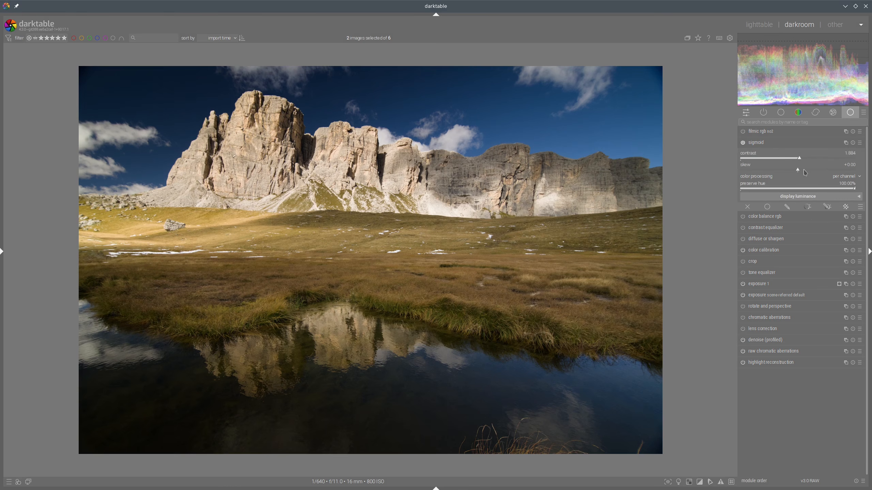
left_click(749, 143)
Step: Check the edit against the reference in the lighttable and go back to the darkroom
left_click(759, 25)
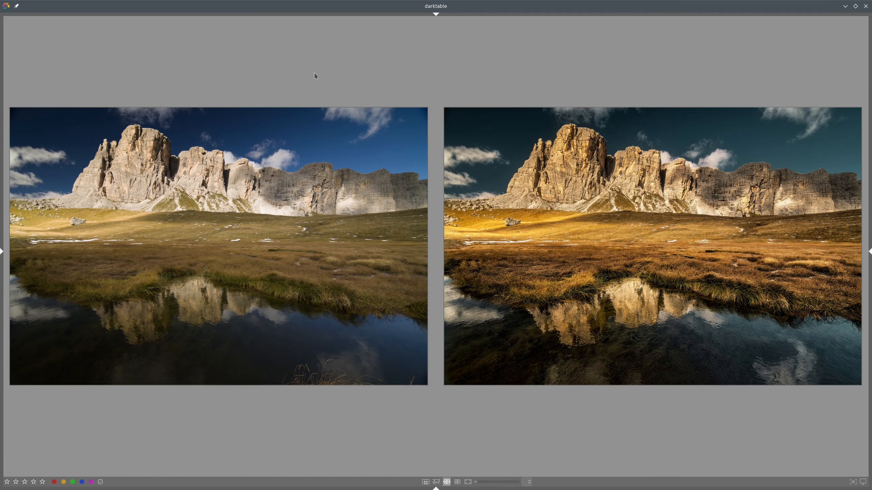
double_click(288, 206)
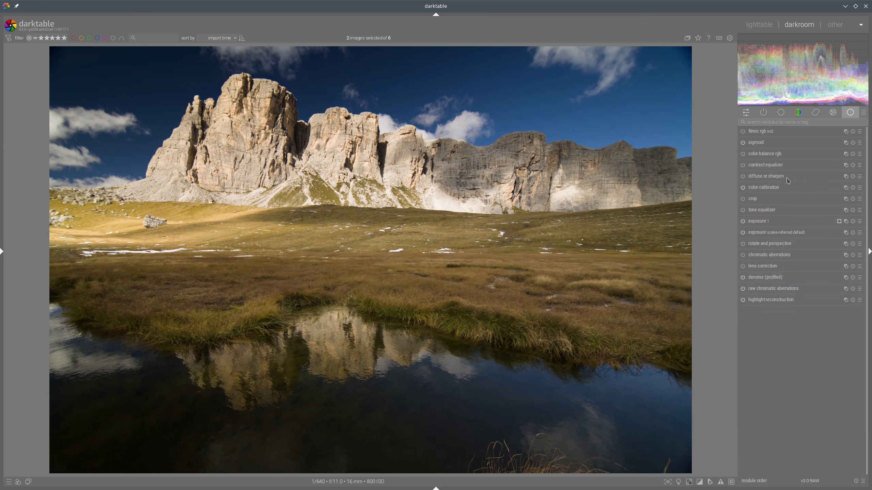
Step: Enable color calibration and set its white balance by sampling the snow patch in the meadow
left_click(751, 190)
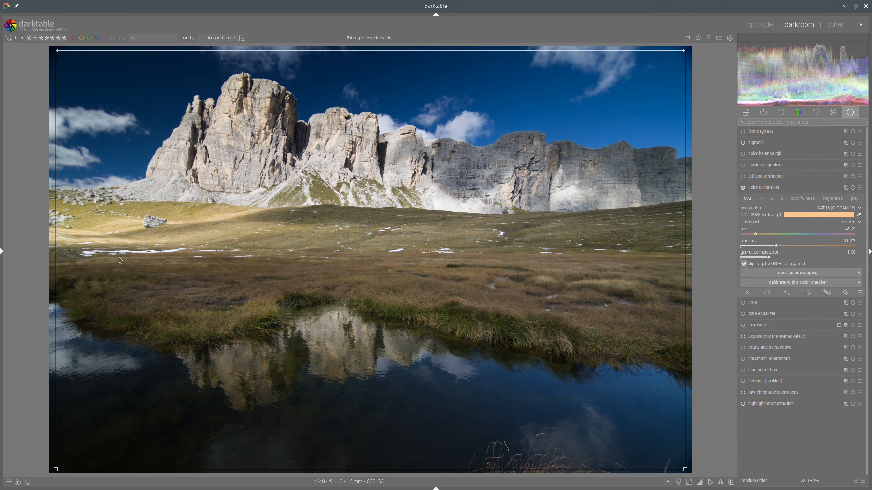
scroll(120, 259, "up", 5)
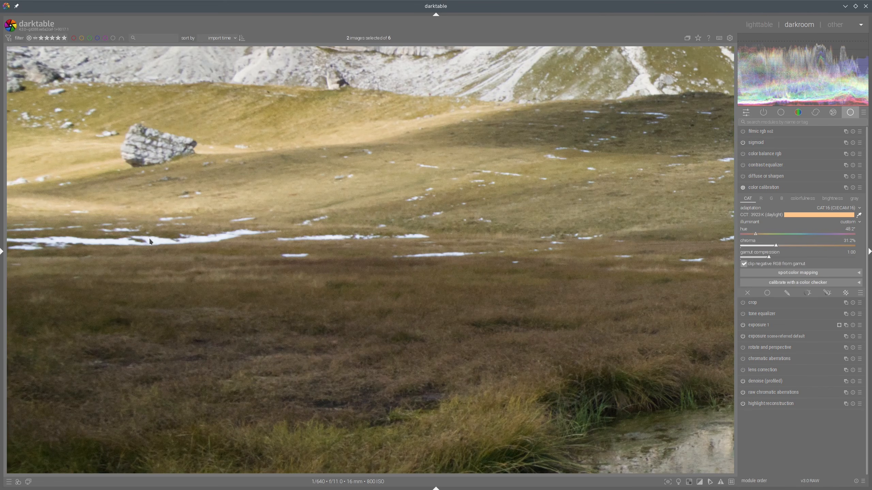
left_click_drag(150, 238, 158, 243)
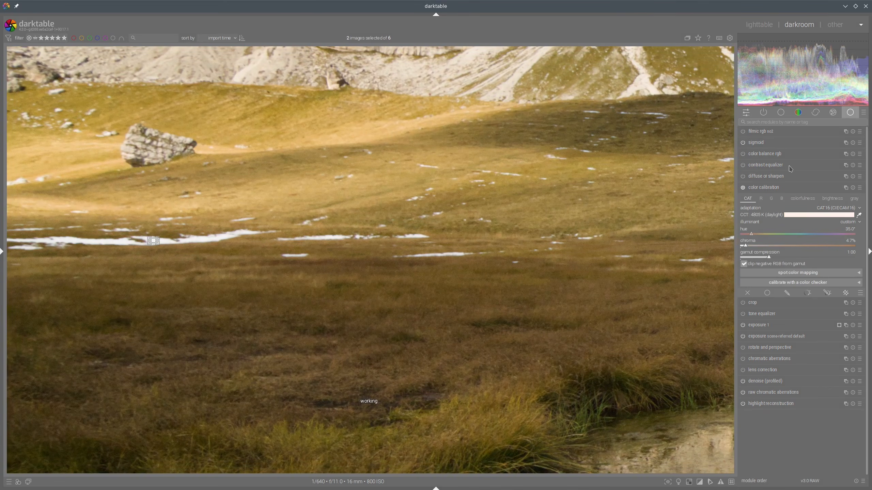
left_click(757, 189)
scroll(482, 236, "down", 5)
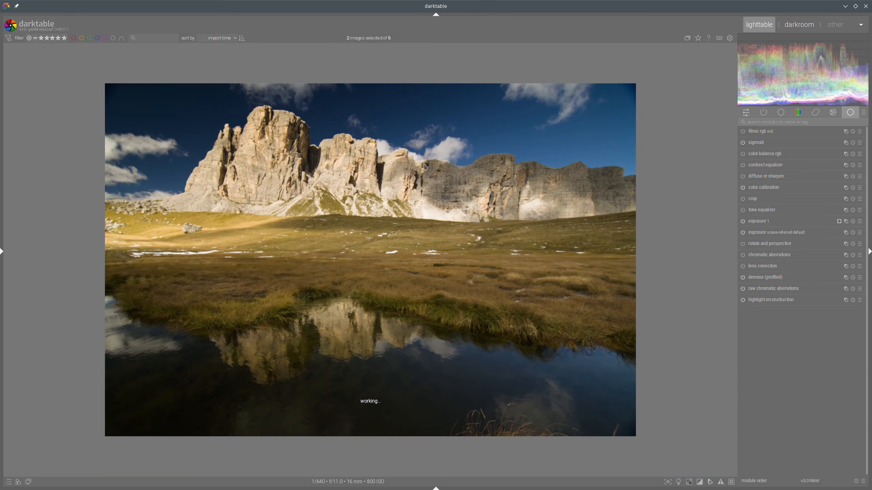
Step: Compare with the reference, then add a color calibration instance and set the red channel's input B to -0.367 and input G to -0.071
key("l")
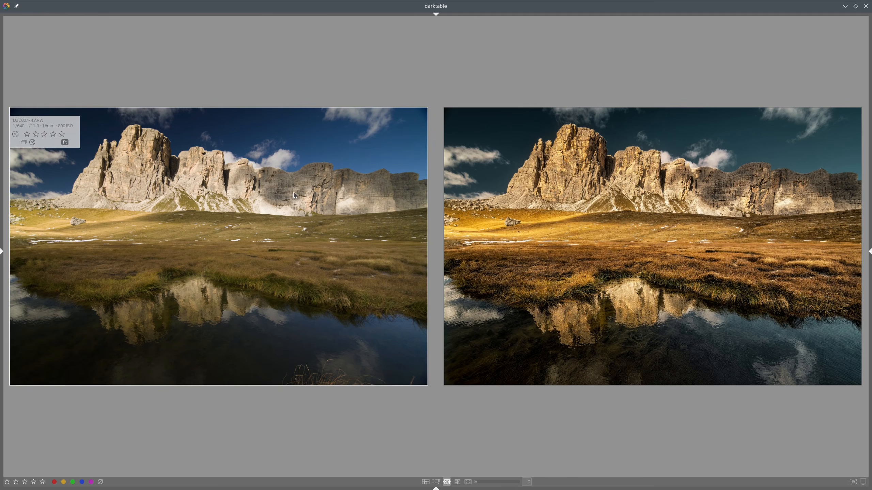
key("d")
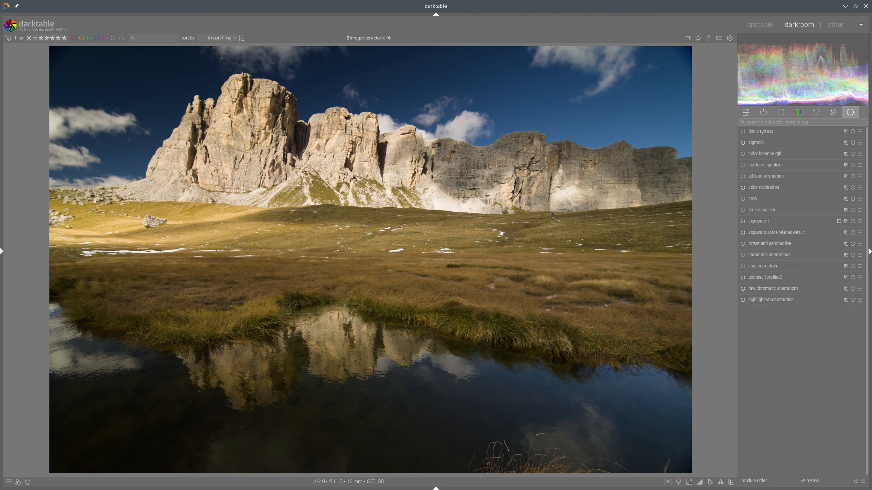
right_click(845, 188)
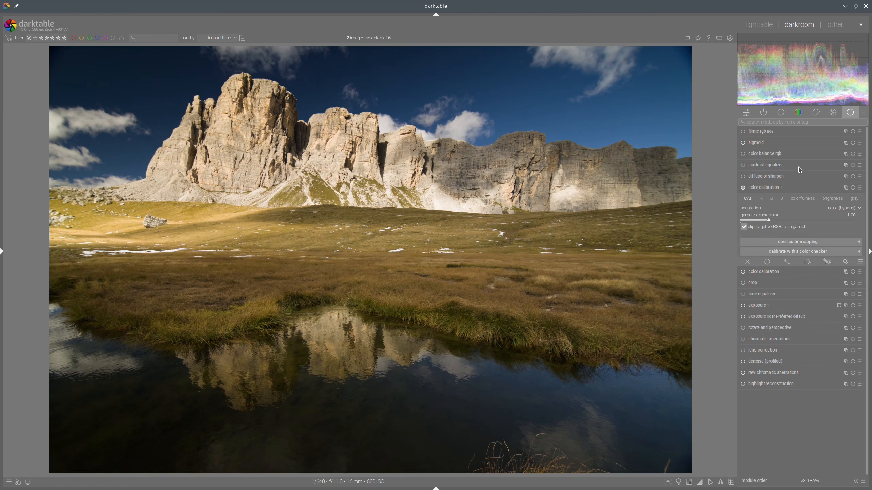
left_click(762, 199)
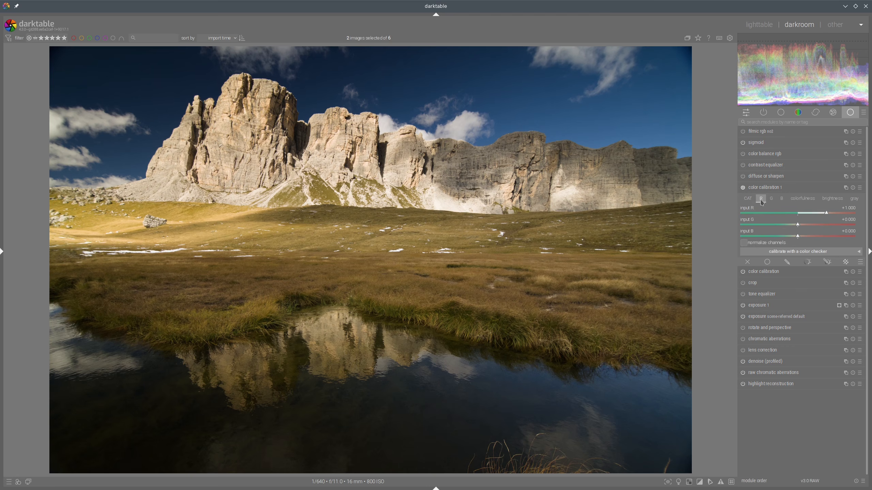
left_click(787, 238)
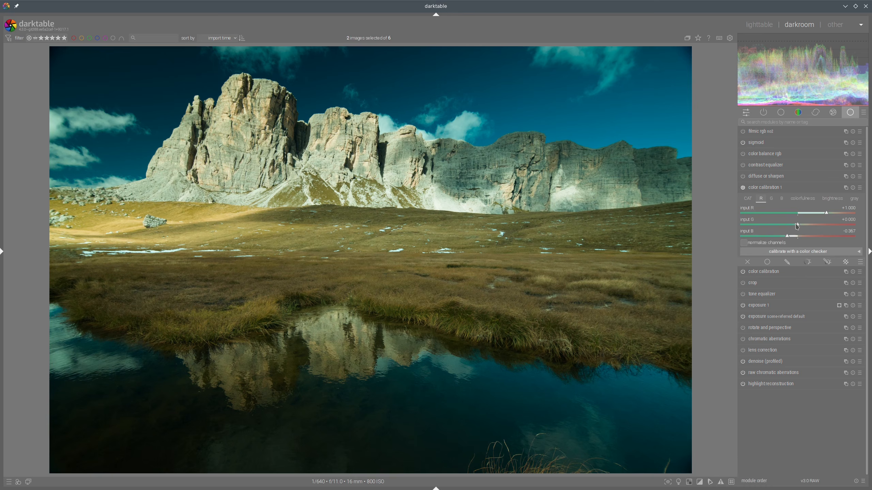
left_click(795, 226)
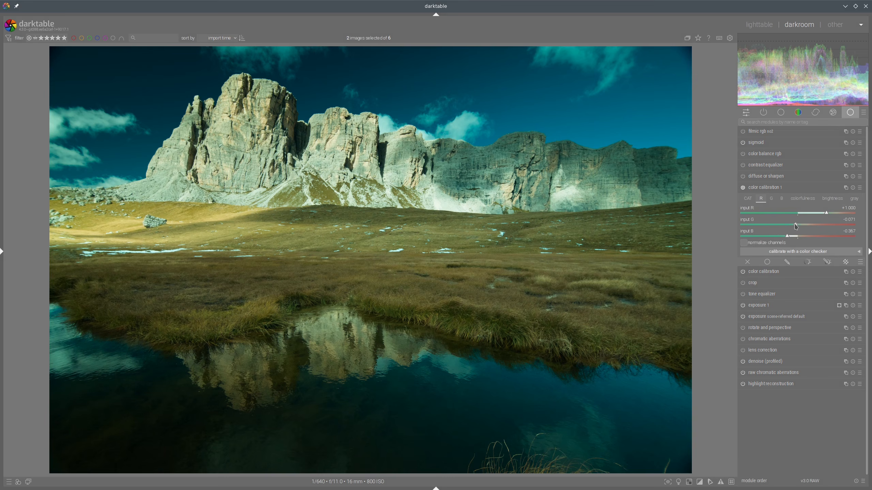
Step: Set the red channel's input R in the color calibration instance to 1.373
scroll(796, 226, "down", 3)
left_click(796, 225)
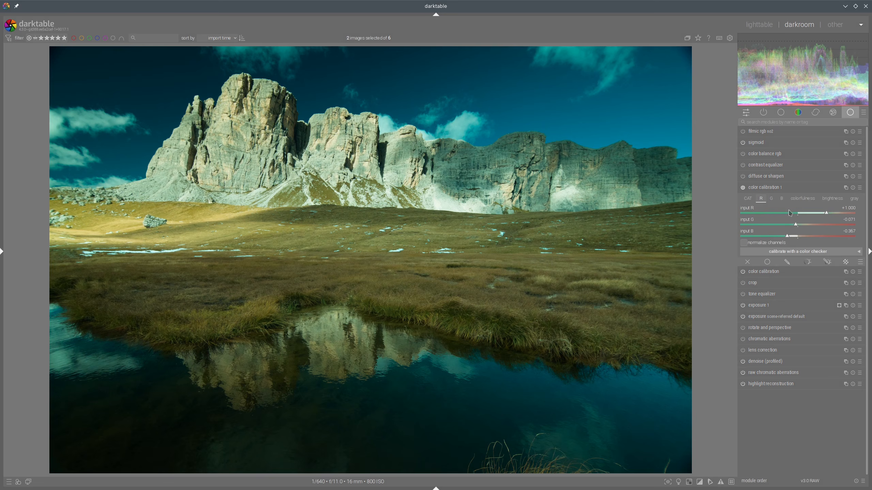
left_click(836, 214)
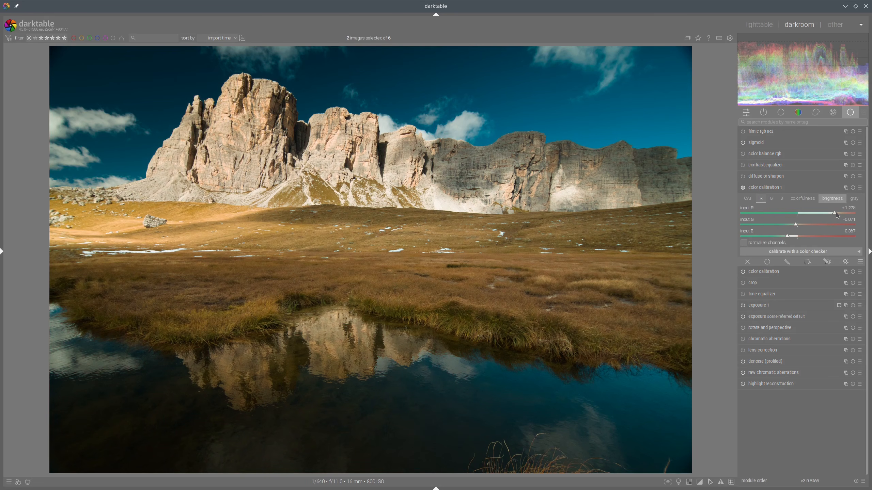
left_click(836, 213)
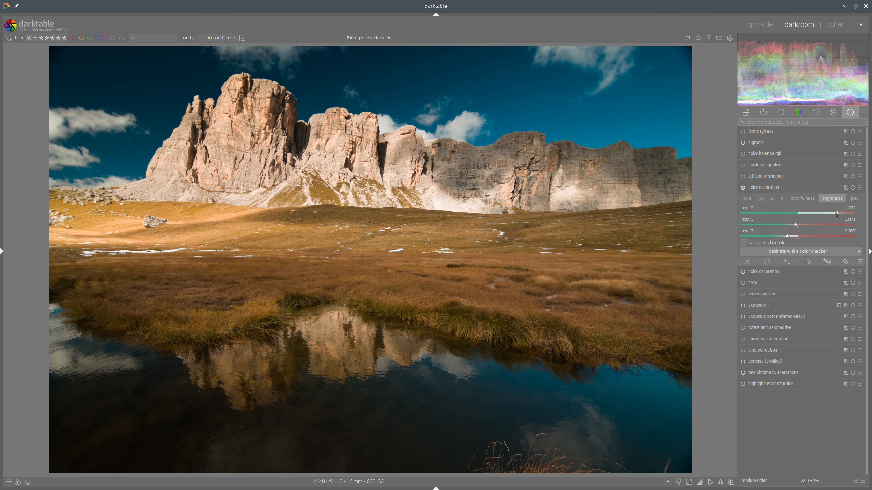
Step: Set the blue channel's input R to -0.101, then compare the edit with the reference in the lighttable
left_click(781, 199)
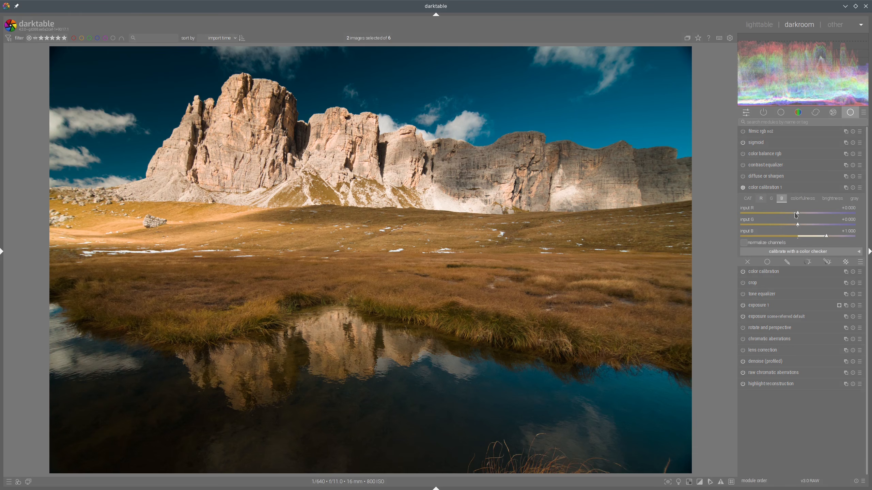
left_click(794, 213)
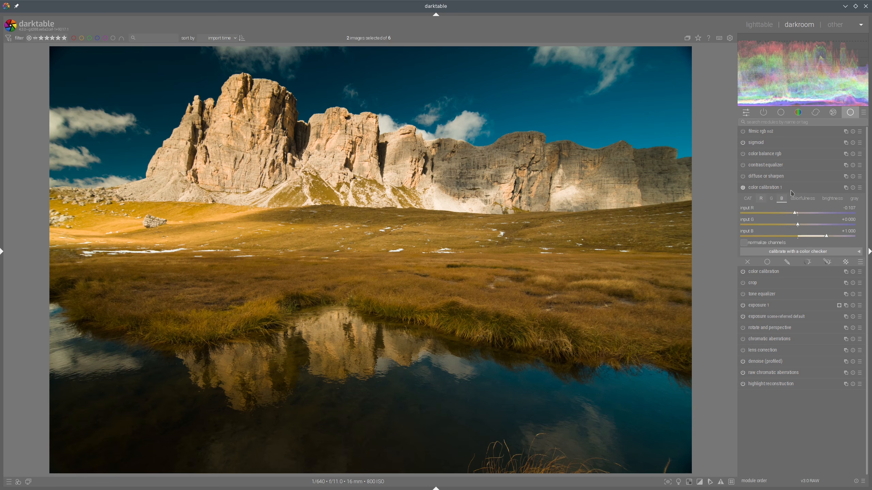
left_click(759, 26)
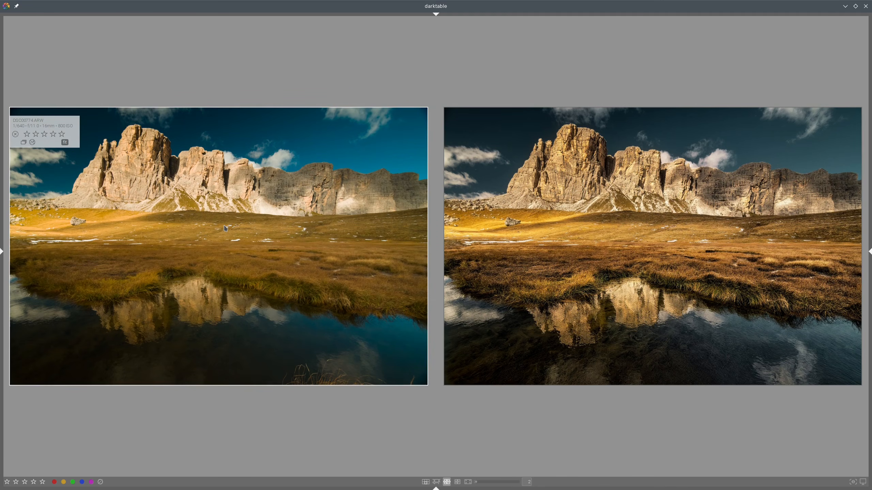
key("d")
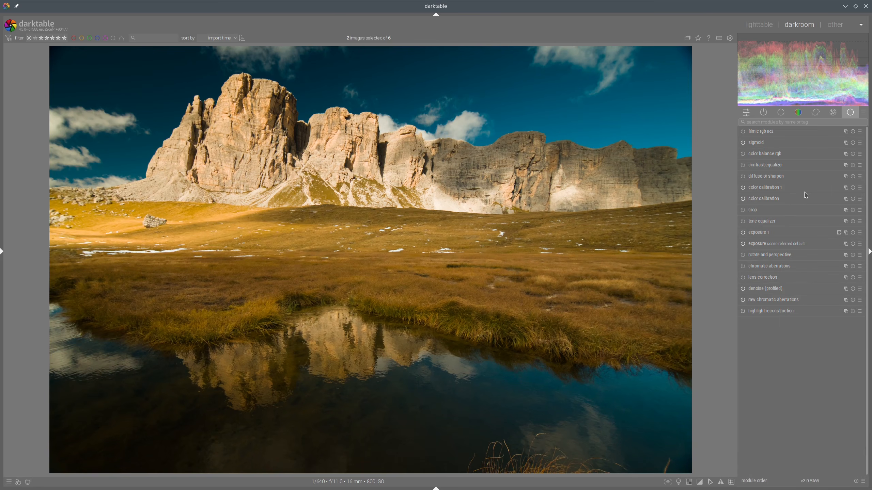
Step: Reopen the color calibration instance and set the colorfulness input B to -1.3
left_click(777, 188)
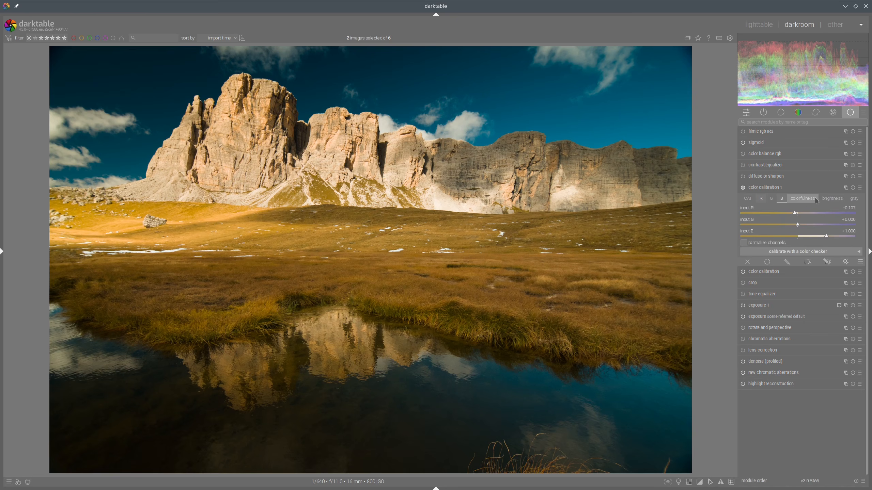
left_click(827, 199)
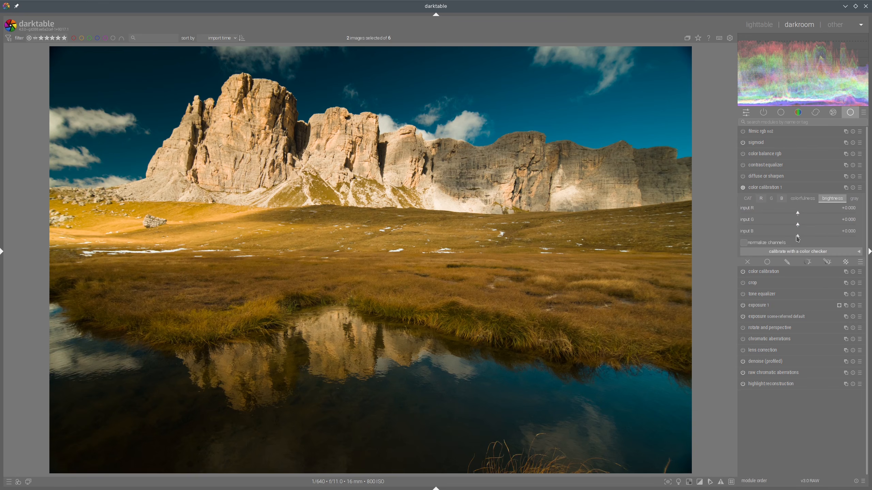
left_click(802, 199)
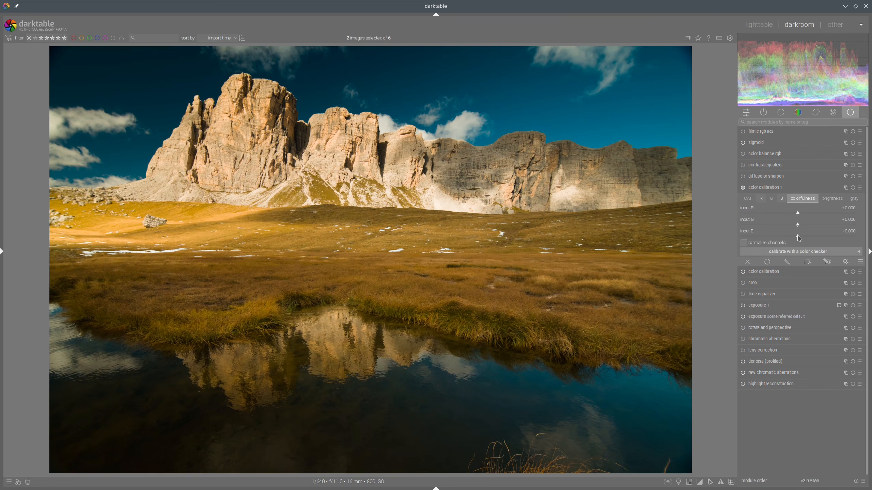
left_click_drag(798, 237, 698, 244)
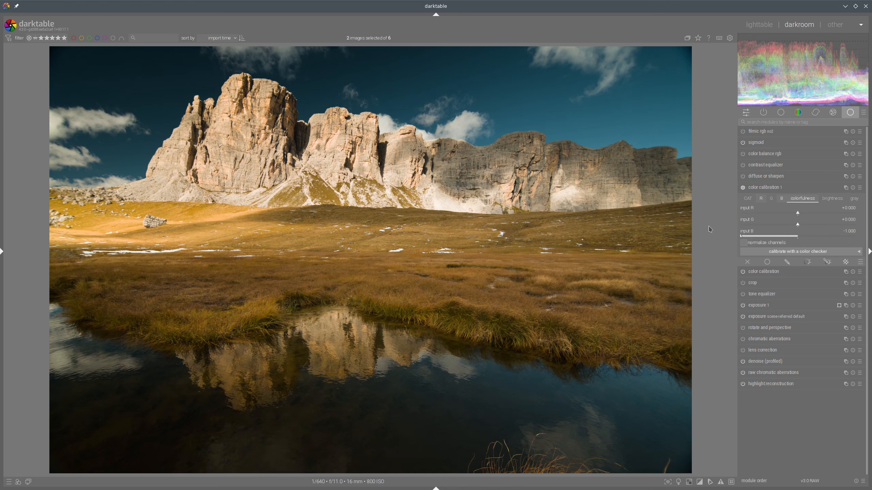
right_click(755, 238)
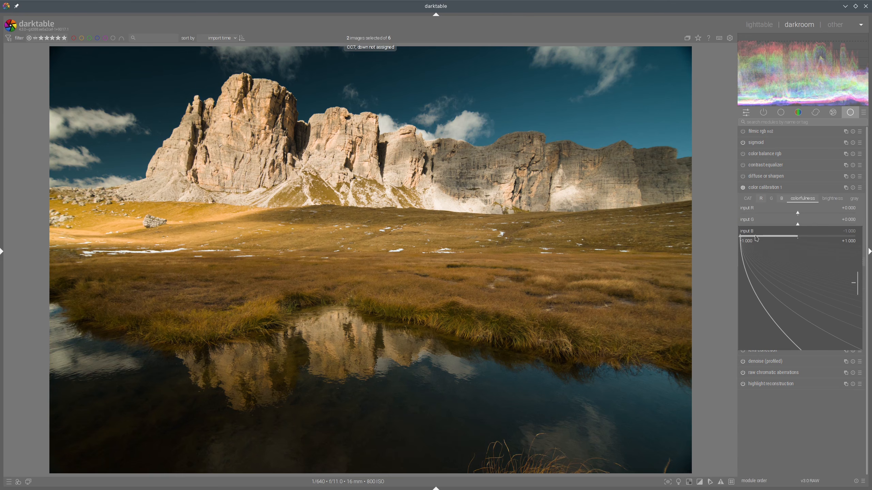
type("-1.3")
key("Return")
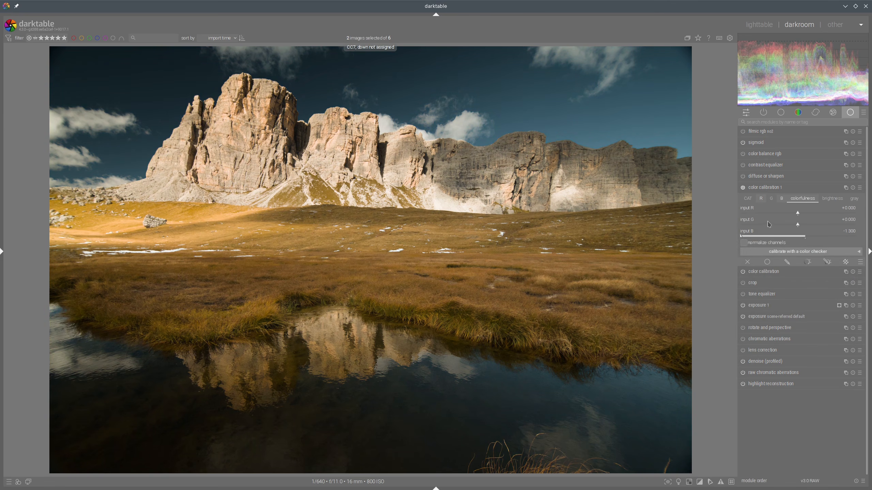
Step: Collapse the module and compare the edit with the reference in the lighttable before returning
left_click(769, 189)
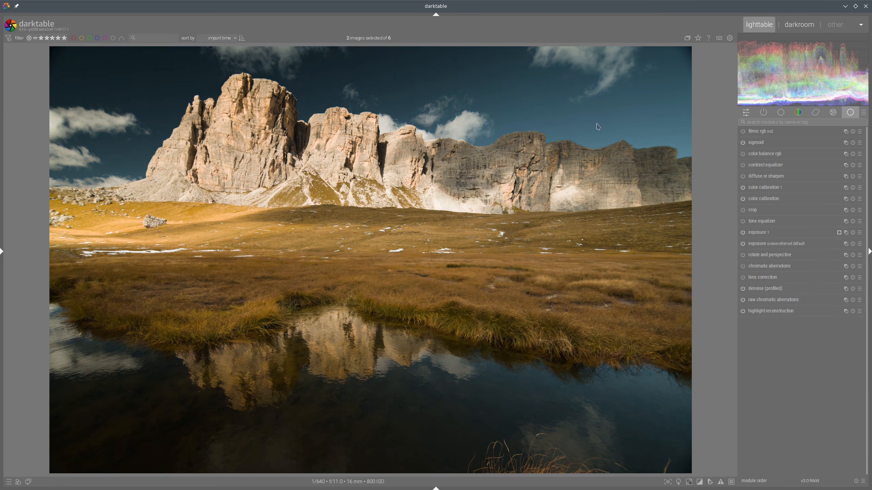
key("l")
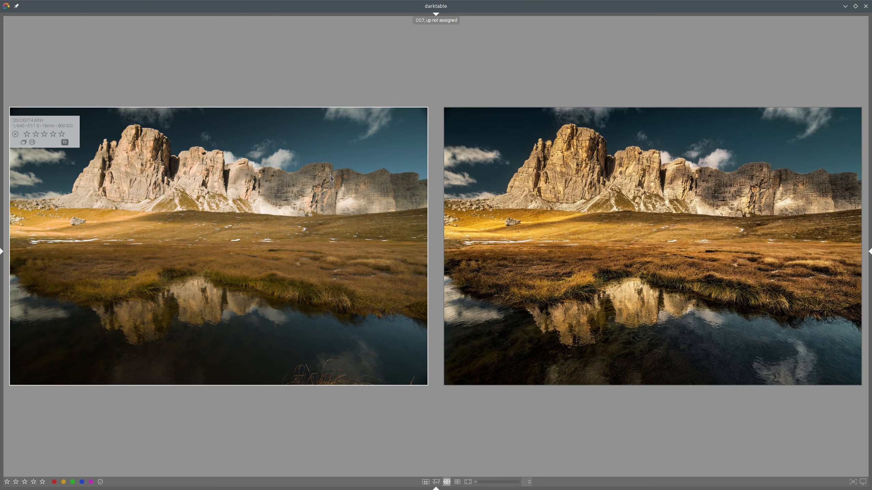
double_click(365, 179)
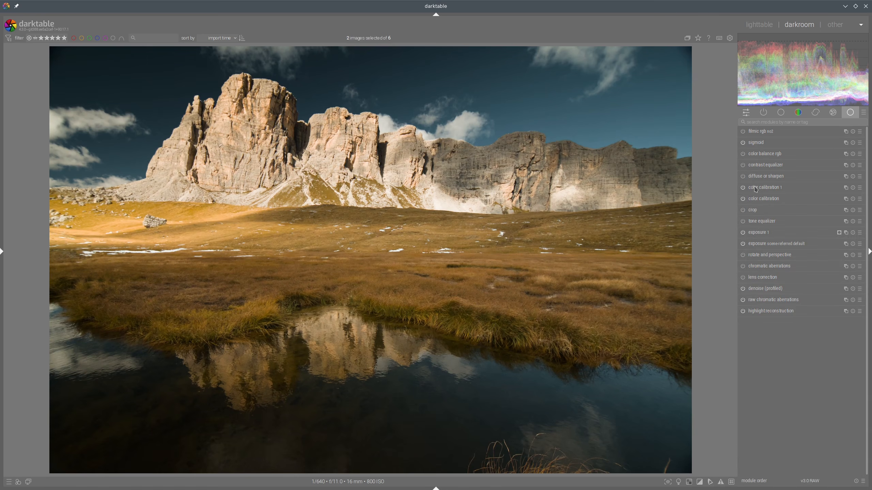
Step: Set the colorfulness input R to +0.450 and compare the edit with the reference again
left_click(757, 189)
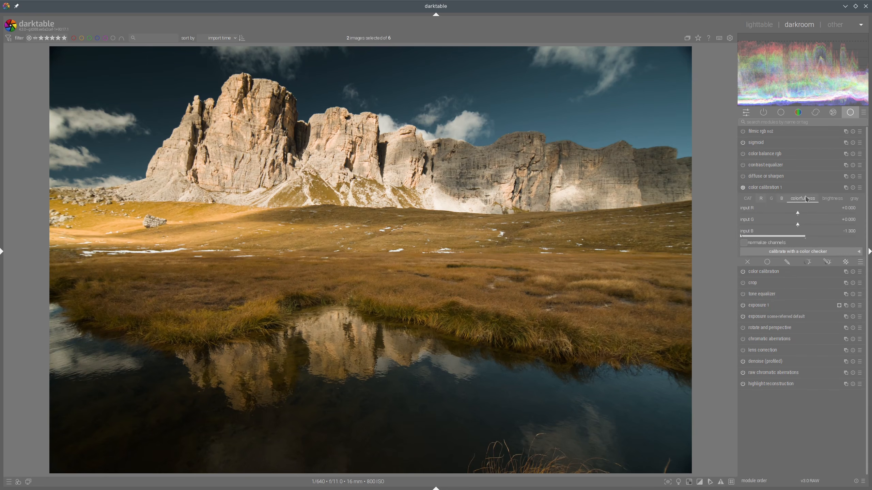
left_click_drag(815, 217, 825, 217)
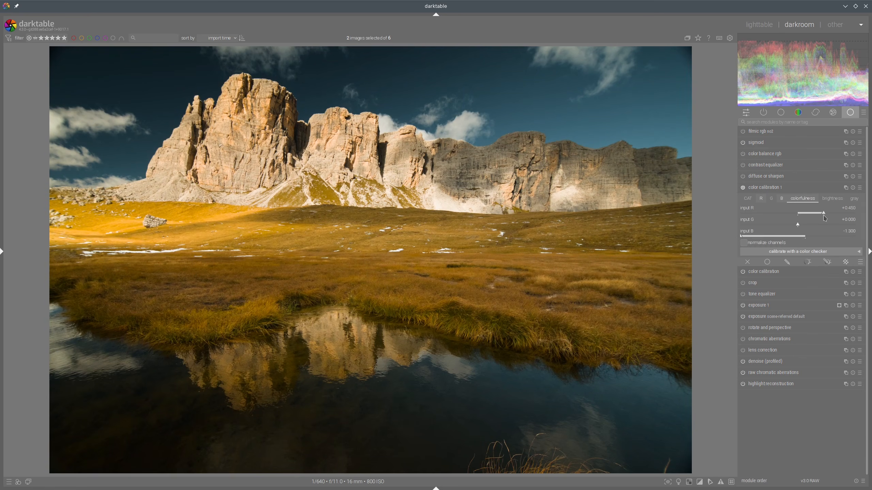
left_click(769, 189)
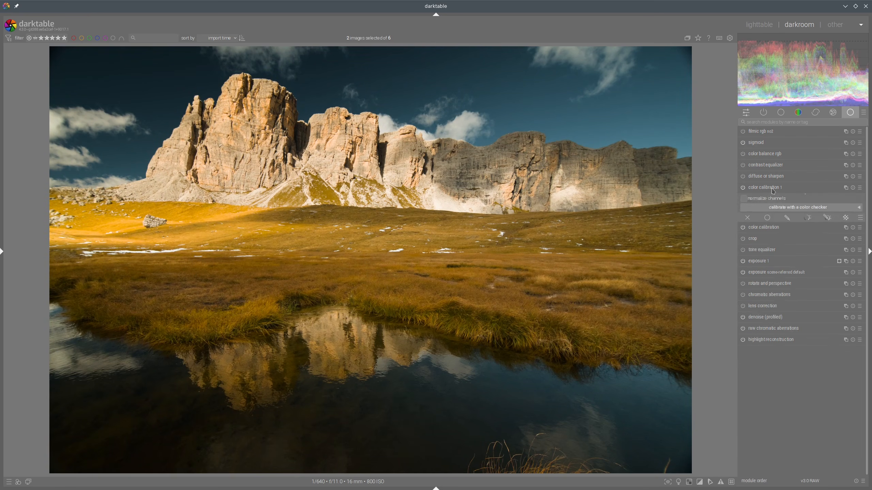
left_click(761, 30)
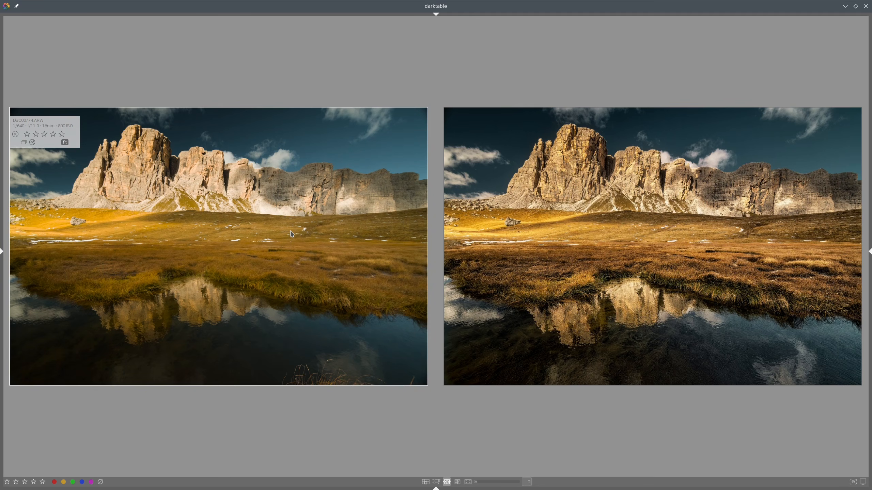
key("d")
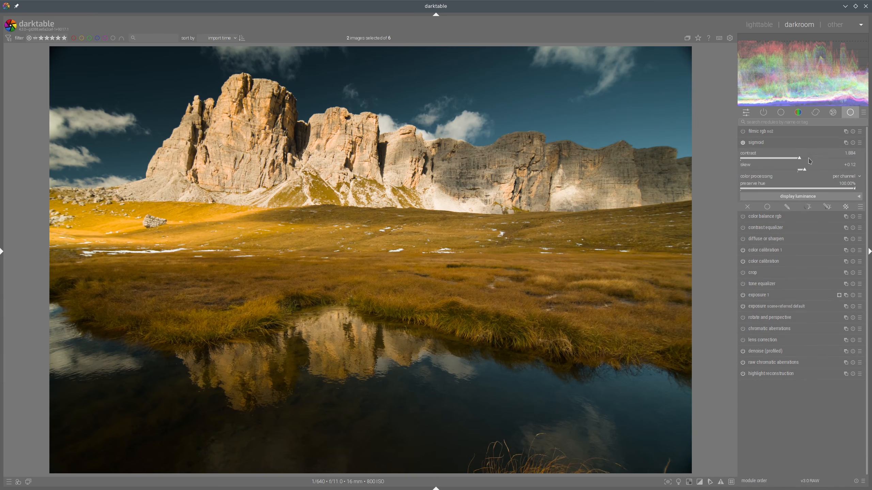
Step: Set sigmoid's preserve hue to 0%, collapse it, and compare with the reference
left_click_drag(849, 192, 717, 189)
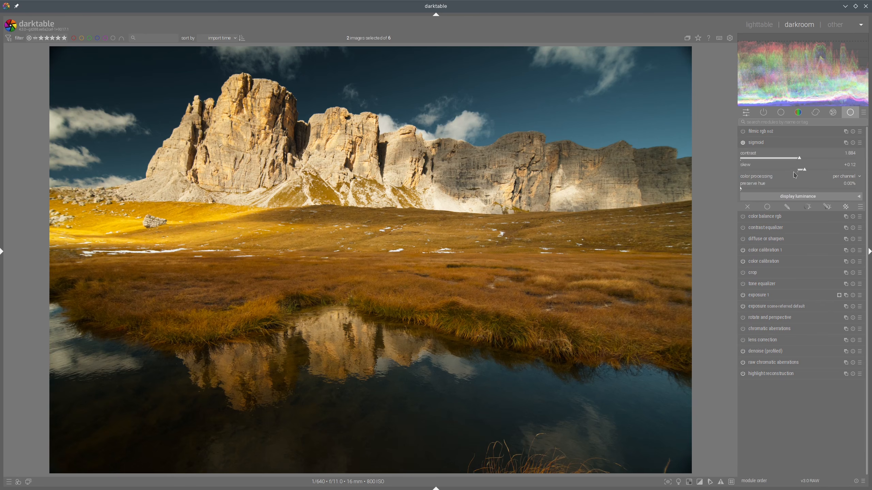
left_click(752, 142)
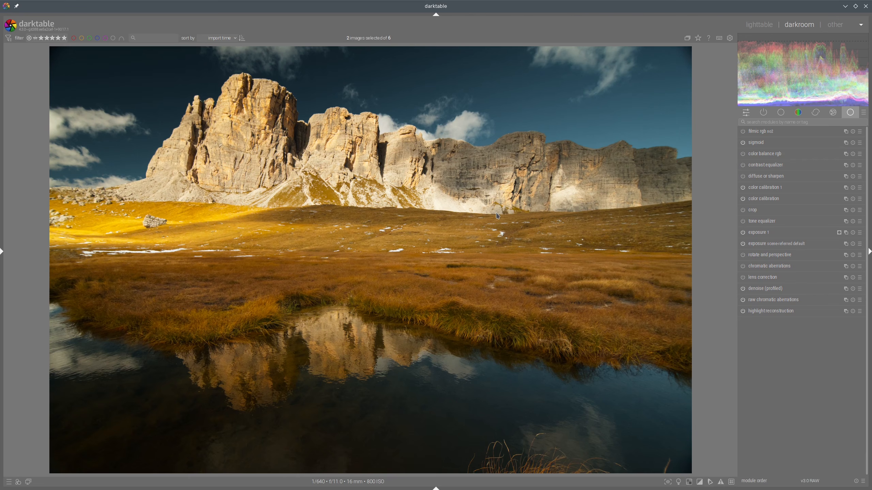
key("l")
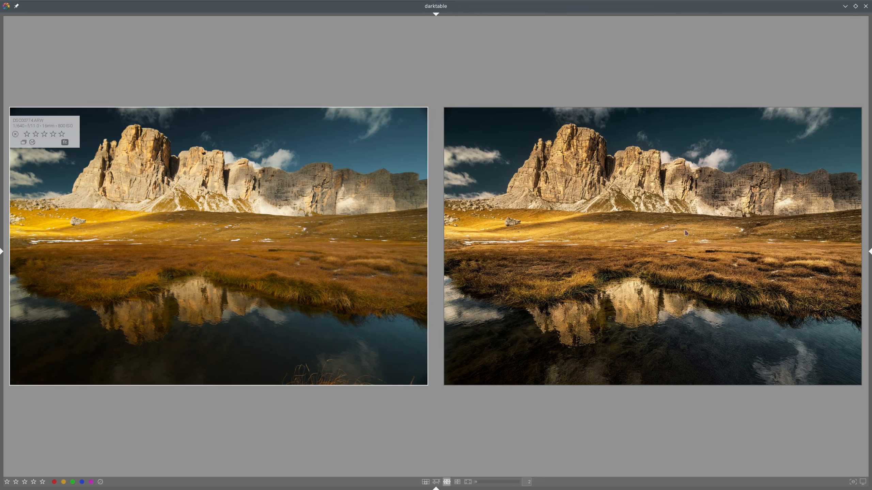
key("d")
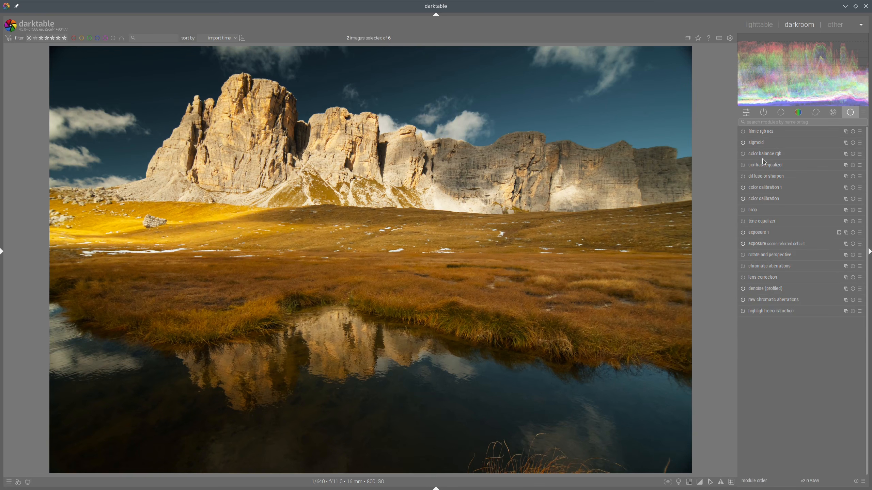
Step: Open color balance rgb's drawn mask and draw a path outlining the mountains and sunlit meadow
left_click(757, 156)
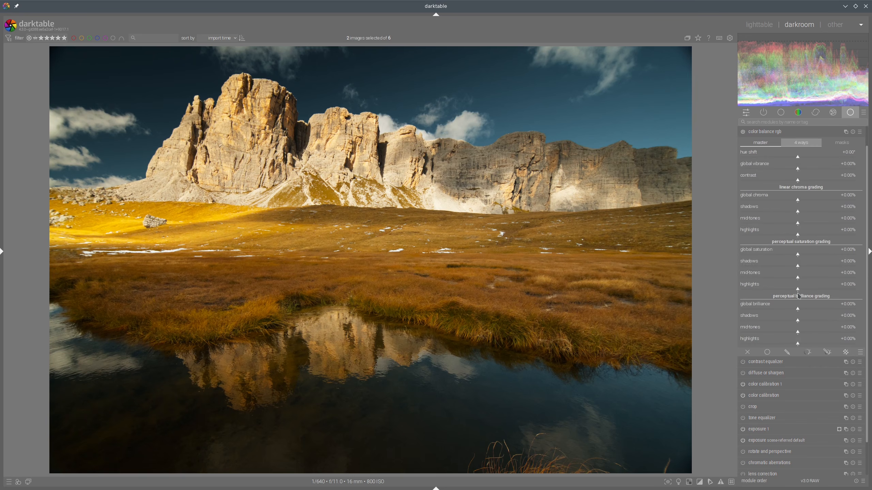
left_click(826, 352)
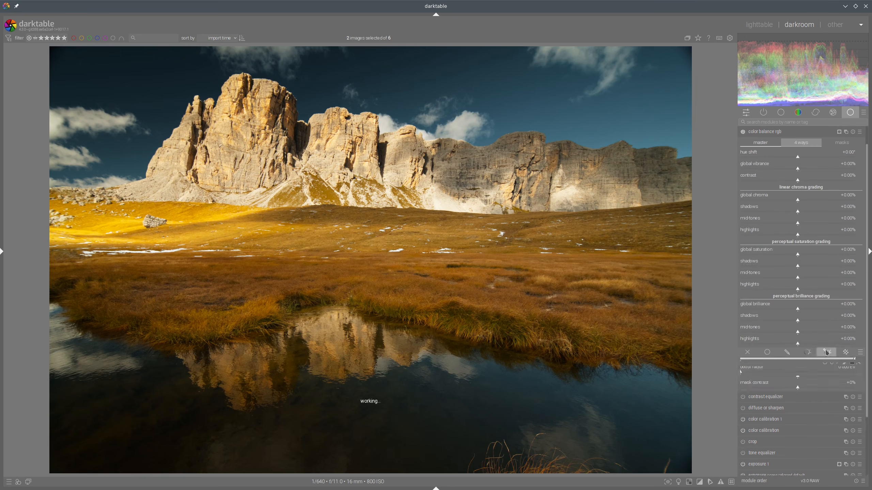
scroll(846, 310, "down", 5)
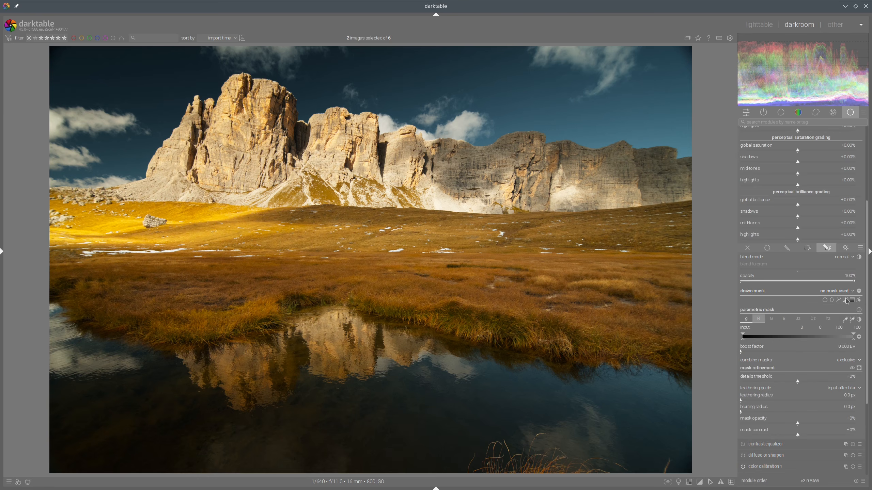
left_click(838, 300)
left_click(52, 201)
left_click(175, 160)
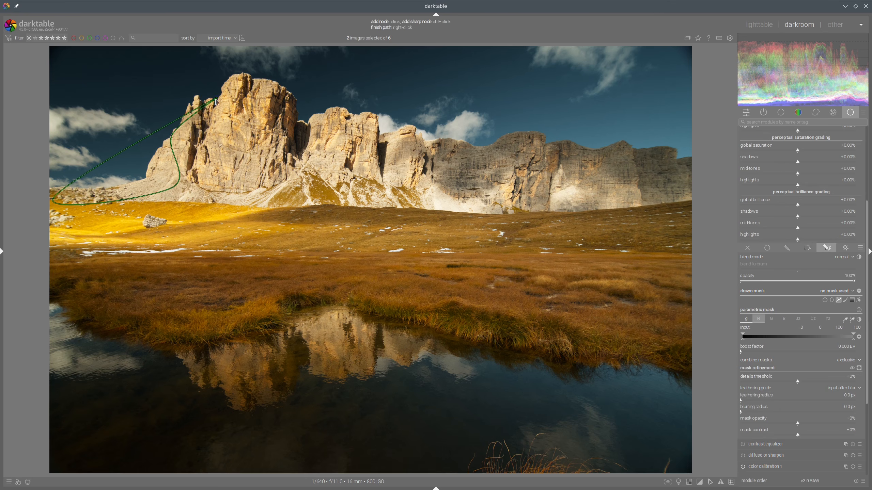
left_click(300, 139)
left_click(344, 130)
left_click(433, 159)
left_click(510, 167)
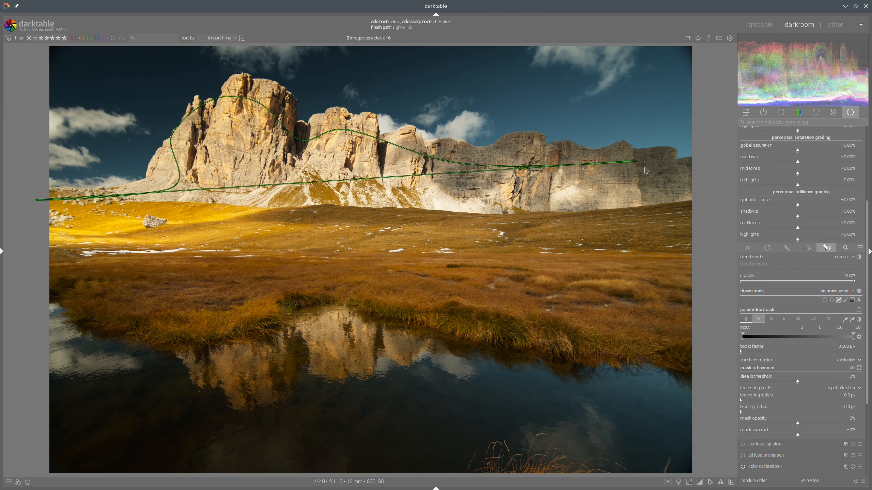
left_click(641, 166)
left_click(685, 192)
left_click(688, 361)
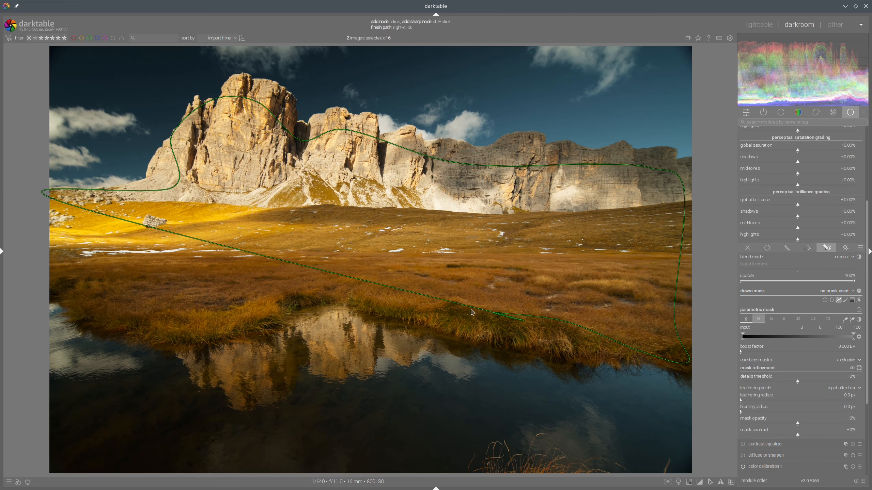
left_click(439, 306)
left_click(373, 301)
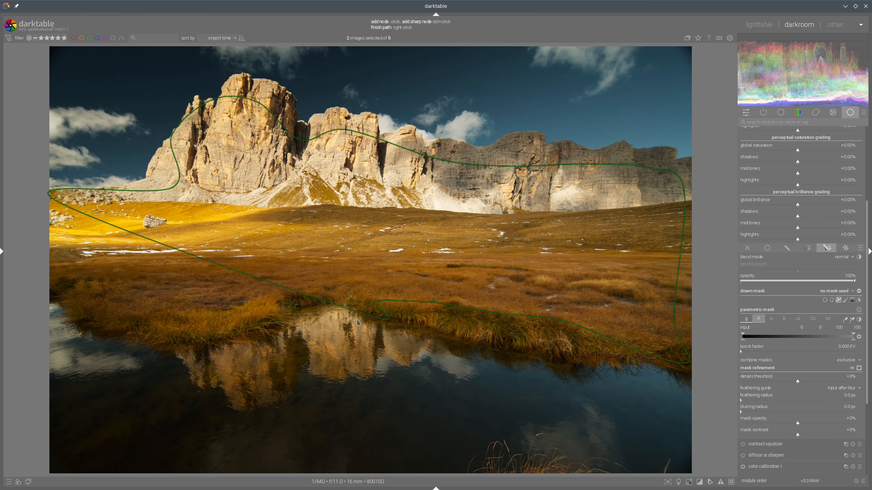
left_click(252, 314)
left_click(181, 307)
left_click(118, 293)
left_click(79, 272)
left_click(67, 265)
right_click(67, 265)
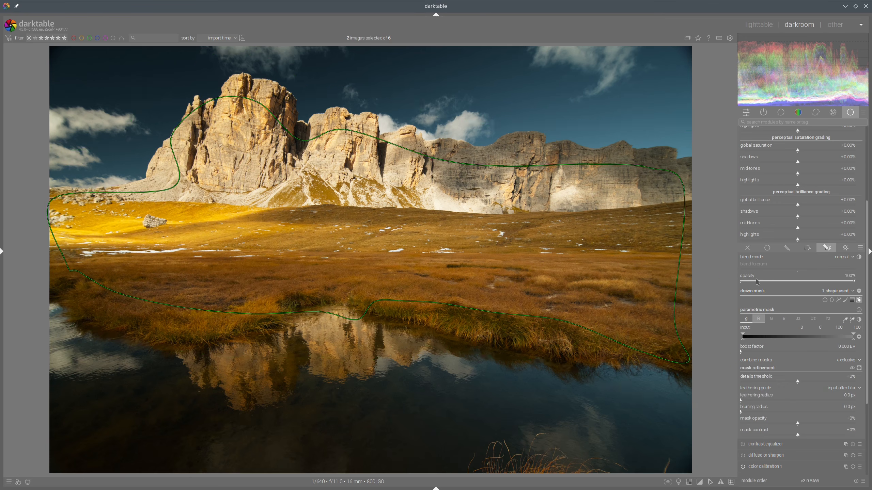
Step: Set the mask feathering radius to 58.8 px and display the mask overlay
left_click(798, 319)
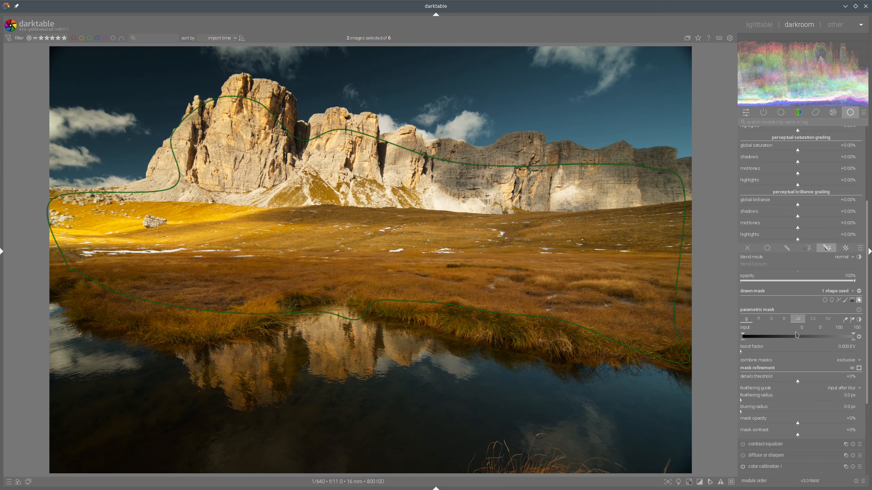
left_click(772, 401)
left_click(859, 368)
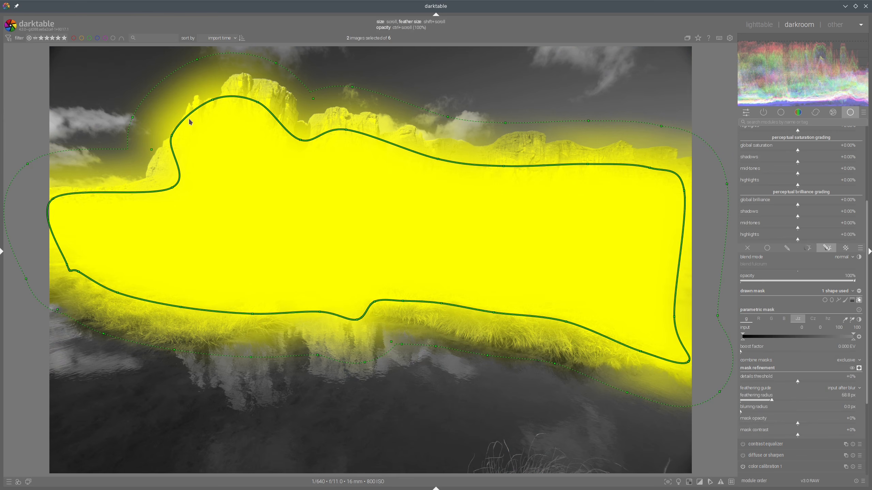
Step: Move the path's upper-left node down toward the peak and set the mask contrast to +22%
left_click_drag(221, 104, 187, 141)
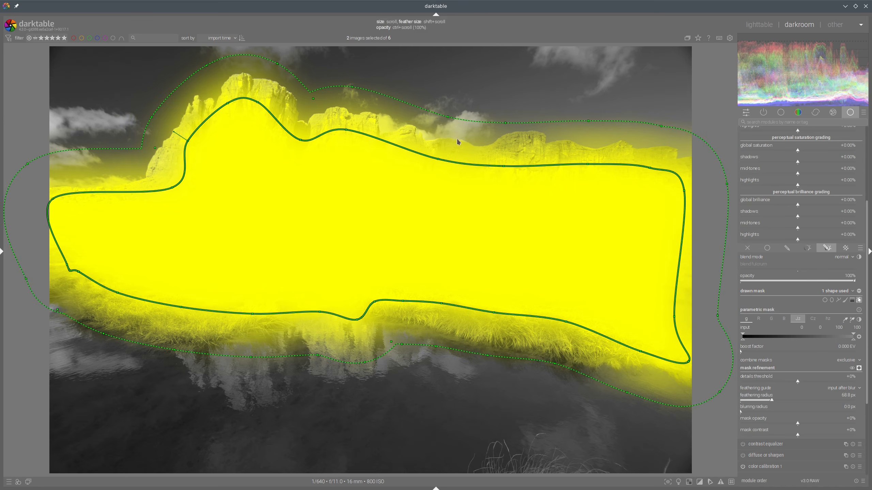
left_click(784, 318)
left_click_drag(805, 435, 810, 436)
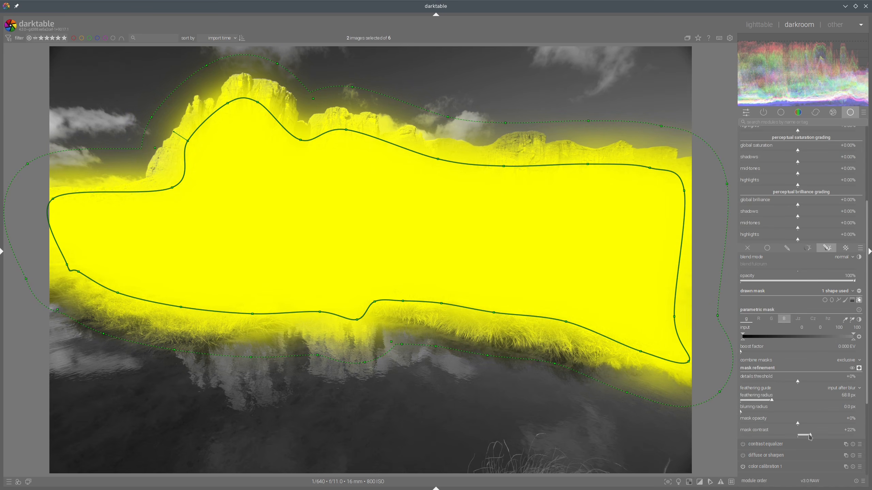
Step: Turn off the mask overlay display and hide the drawn path on the image
left_click(859, 368)
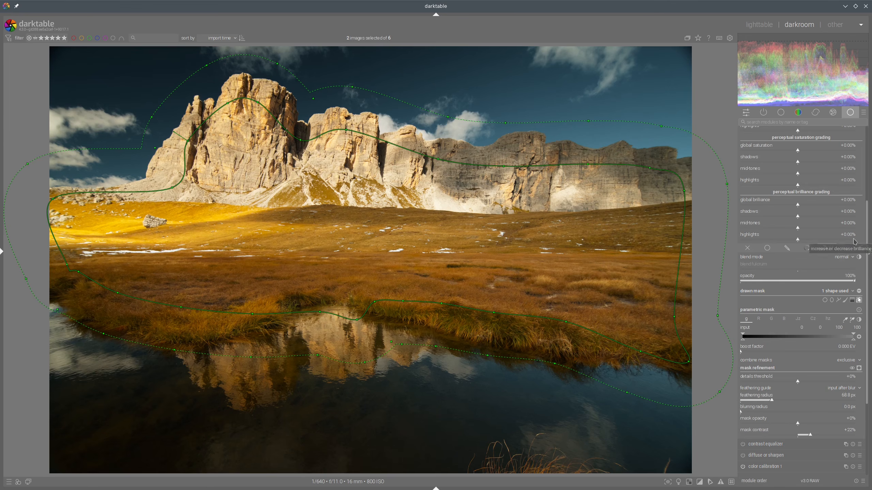
scroll(857, 238, "up", 3)
scroll(860, 369, "down", 2)
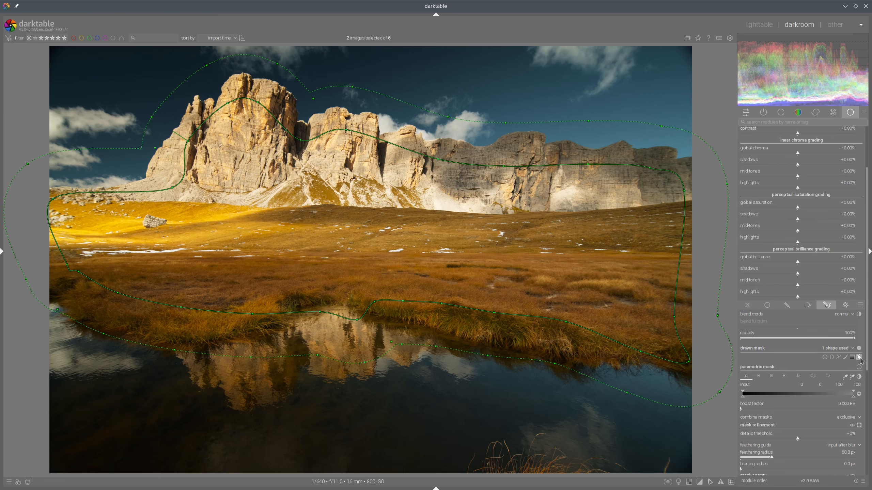
left_click(859, 359)
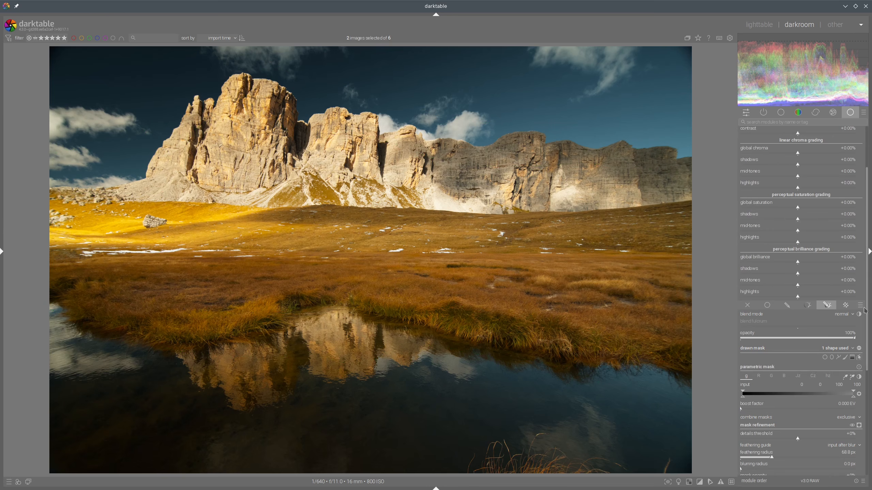
Step: In color balance rgb's master settings, raise global vibrance and lower global saturation, collapse the module, and compare with the reference
scroll(837, 259, "up", 2)
left_click(768, 166)
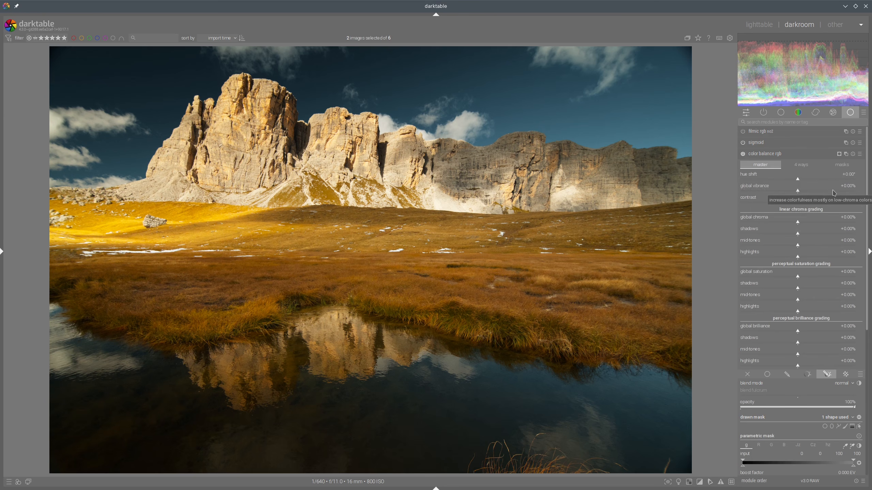
left_click(836, 191)
left_click(781, 277)
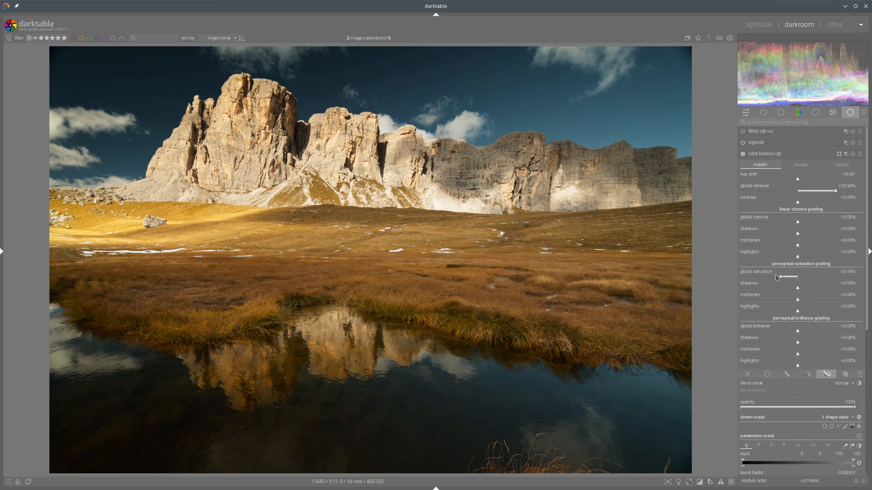
left_click(777, 277)
left_click(779, 277)
left_click_drag(846, 193, 853, 193)
left_click(774, 277)
left_click(785, 155)
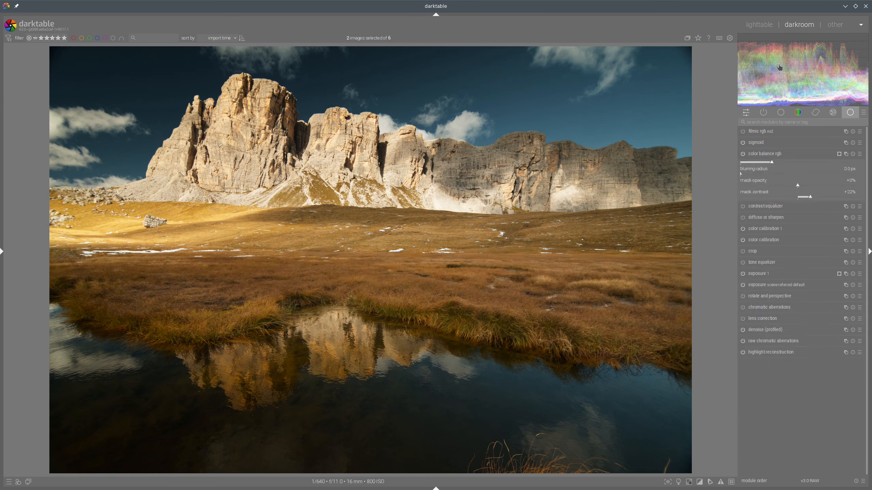
left_click(760, 25)
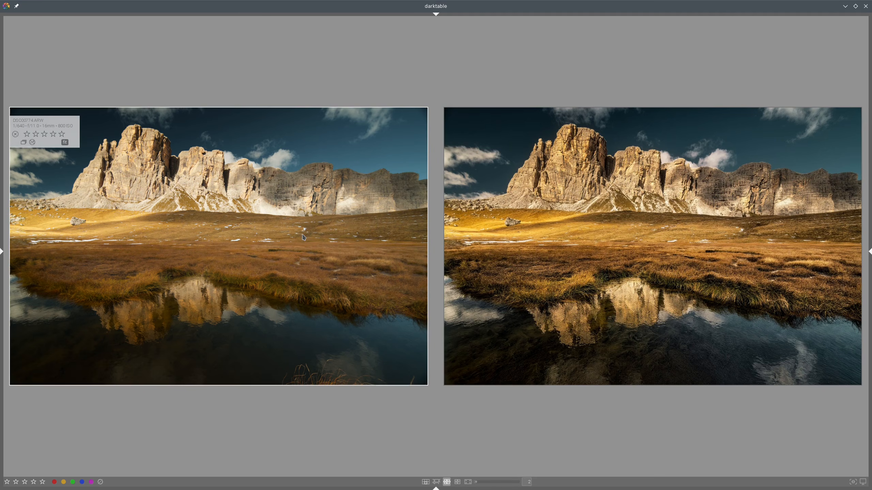
Step: In color balance rgb's 4 ways settings, set the highlights gain hue to about 80° and raise its chroma, then compare
key("d")
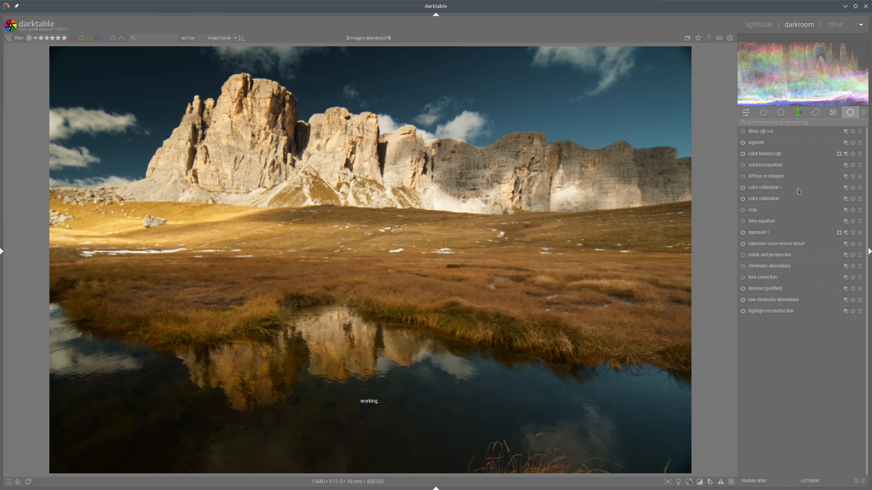
left_click(801, 142)
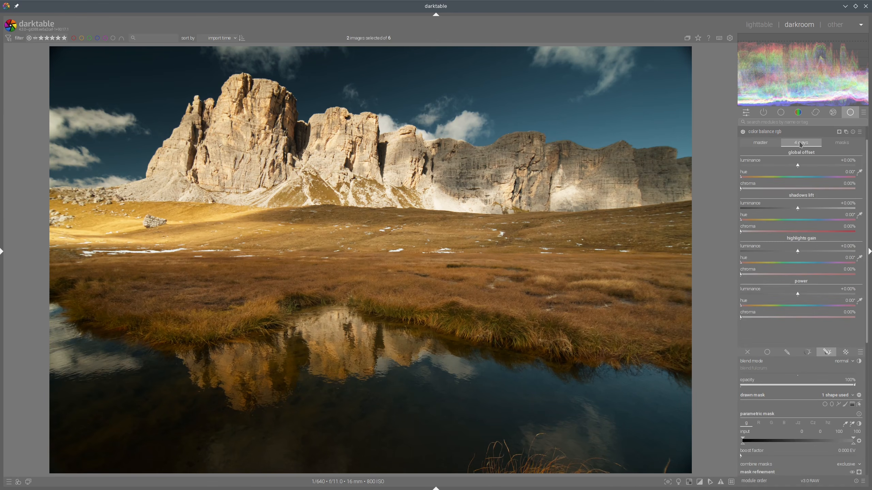
left_click(765, 263)
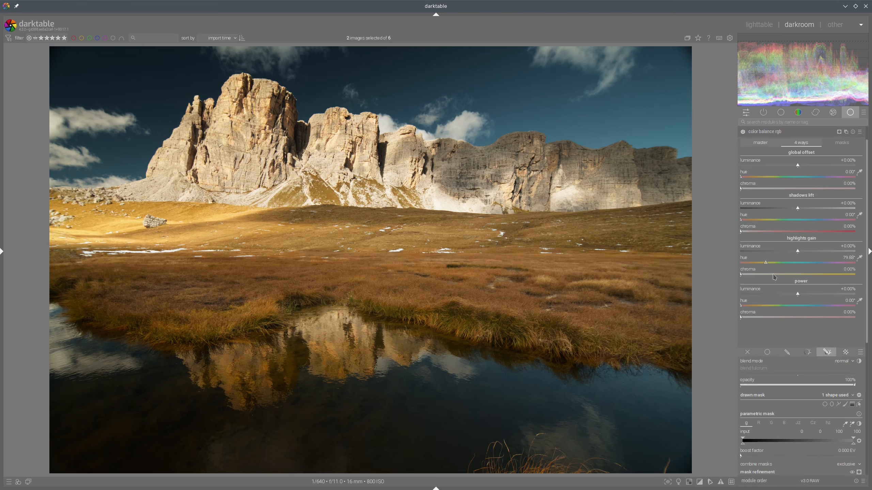
left_click(774, 275)
left_click(782, 275)
left_click(784, 276)
left_click(788, 135)
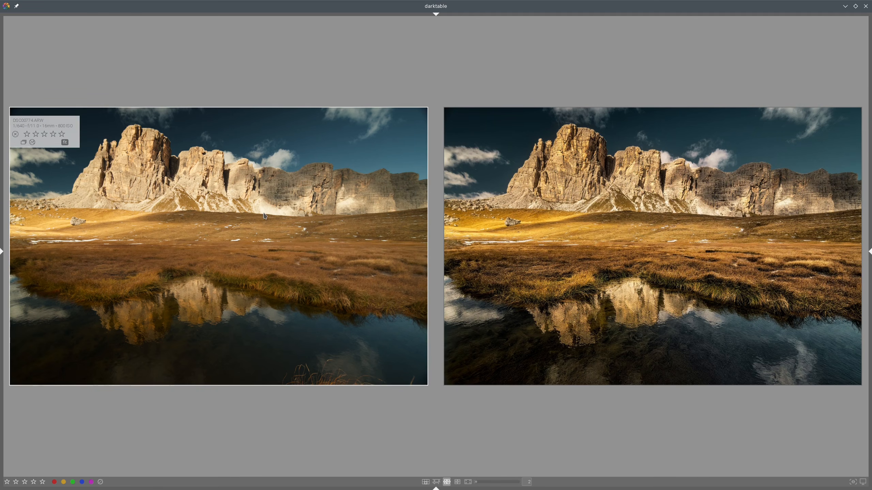
Step: Set the masked exposure 1 module's exposure to about -1.78 EV, collapse it, and compare with the reference
double_click(498, 208)
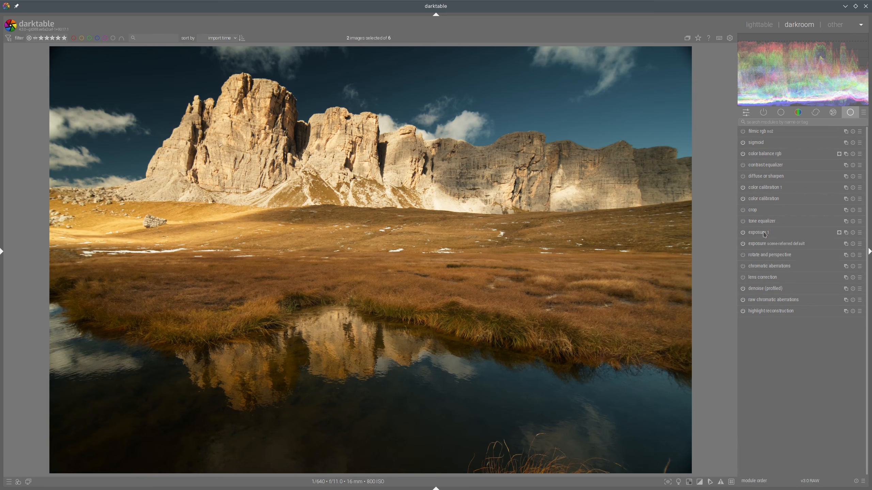
left_click(765, 234)
left_click(760, 179)
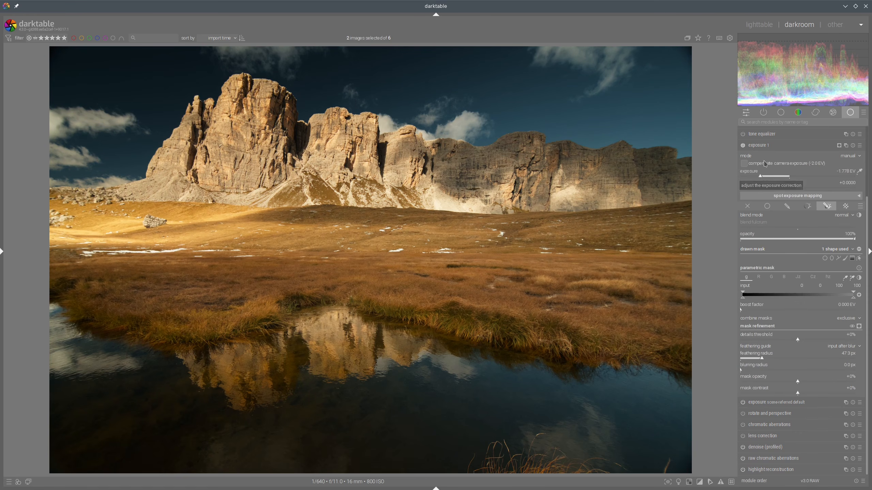
left_click(768, 146)
left_click(745, 29)
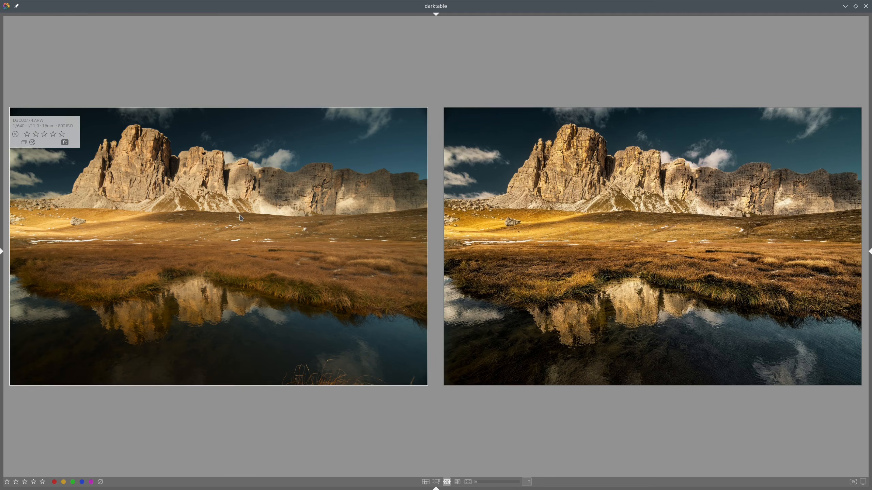
Step: In color calibration 1's colorfulness settings, set input R to +0.769 and input G to +0.142, then compare with the reference
double_click(302, 210)
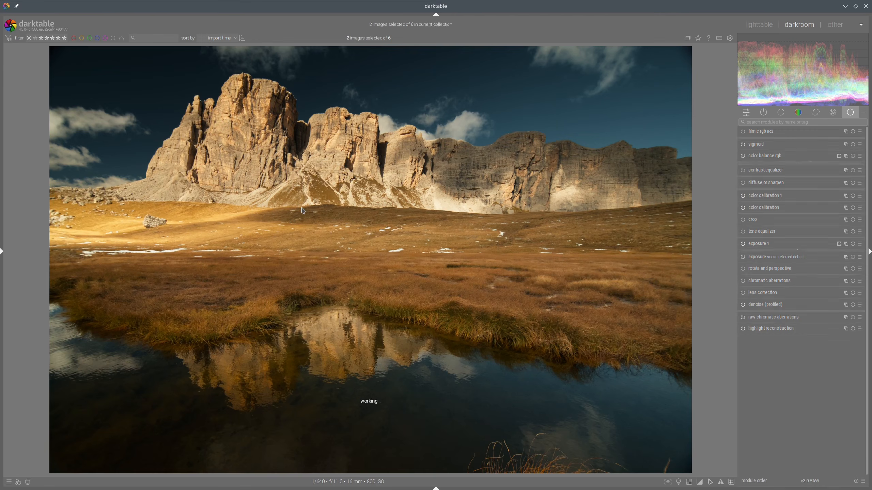
left_click(767, 191)
left_click(837, 214)
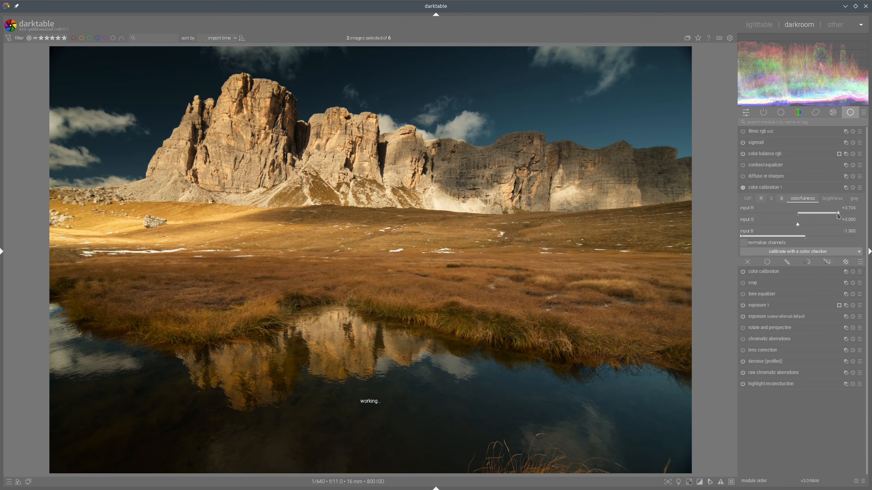
left_click(841, 213)
left_click(806, 225)
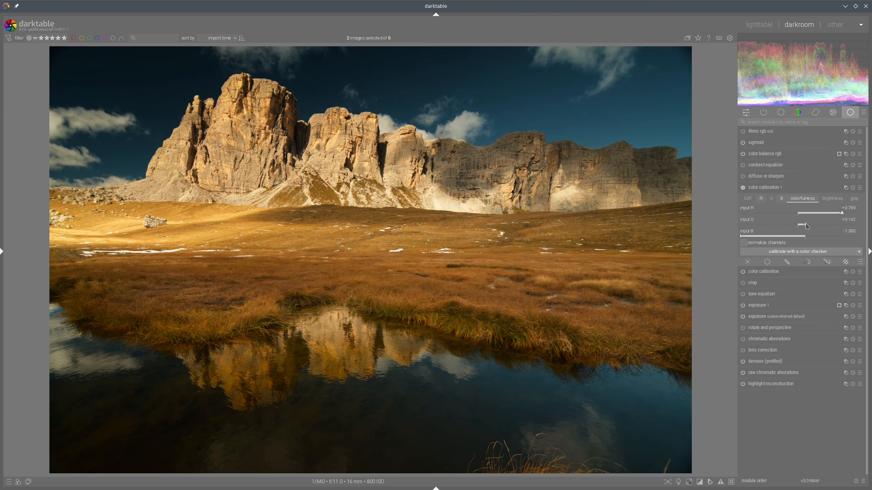
left_click(780, 191)
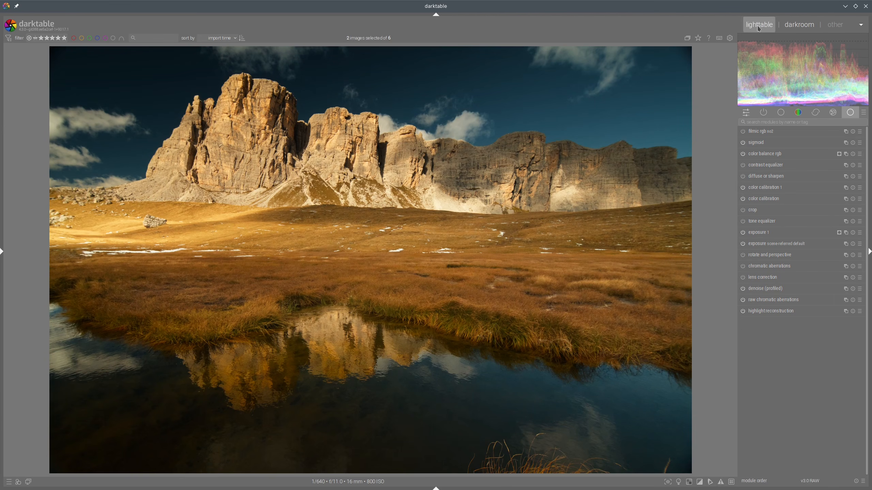
key("l")
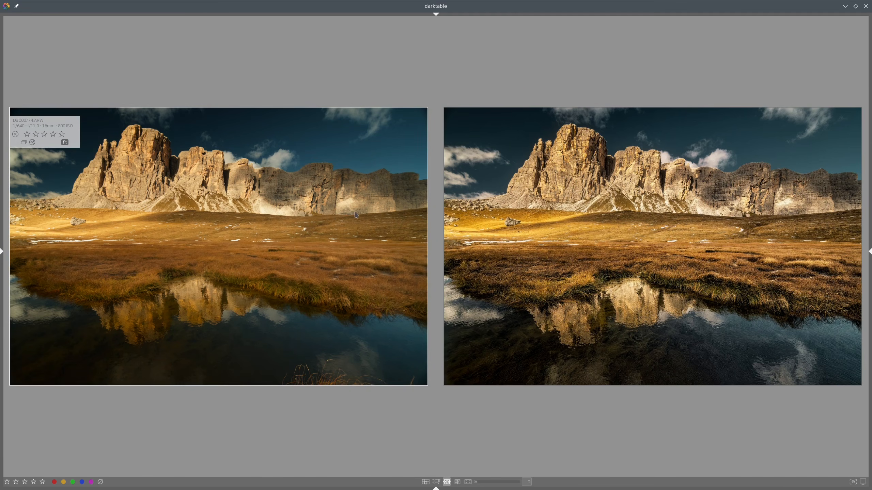
Step: Reset color calibration 1's input G colorfulness to 0, raise input R further, and compare with the reference
double_click(762, 218)
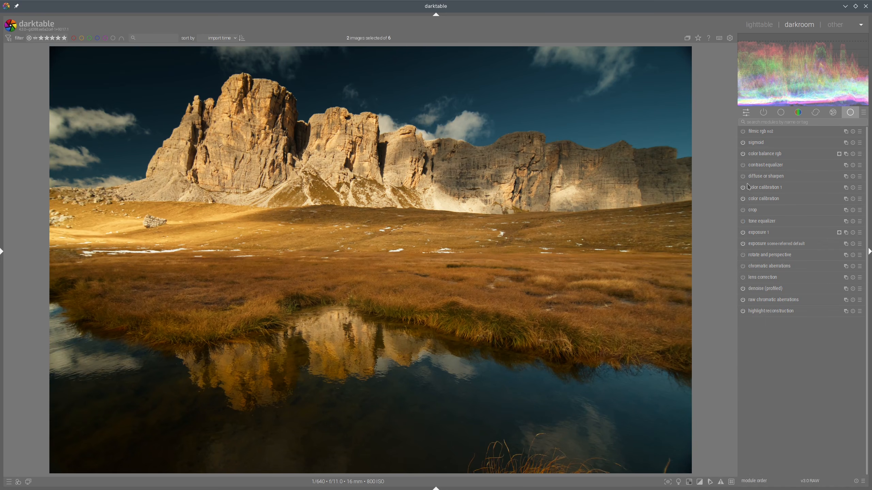
left_click(795, 191)
left_click(799, 225)
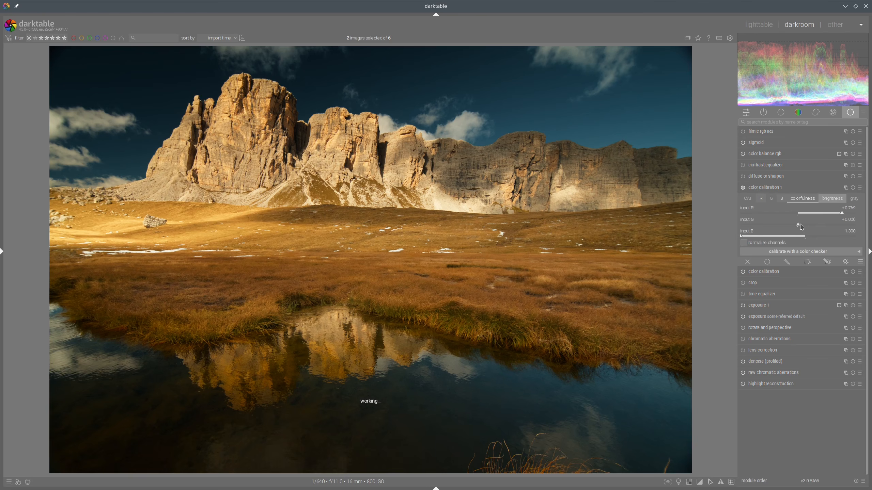
left_click(852, 215)
left_click(787, 186)
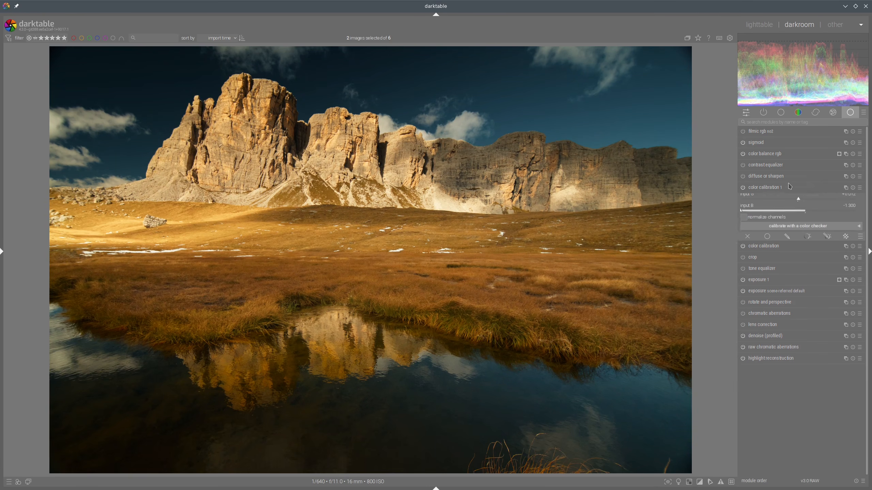
left_click(759, 24)
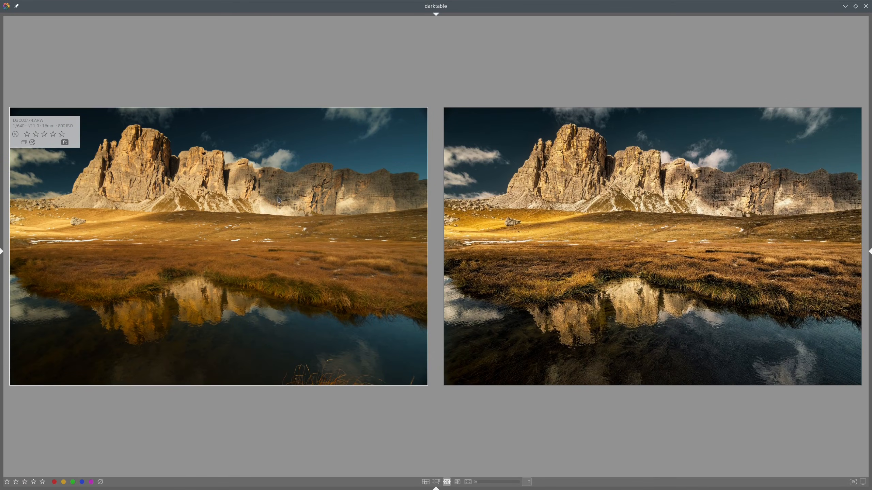
Step: In color balance rgb, set shadows brilliance to about -20.71% and highlights brilliance to about +8.28%, then compare with the reference
double_click(289, 198)
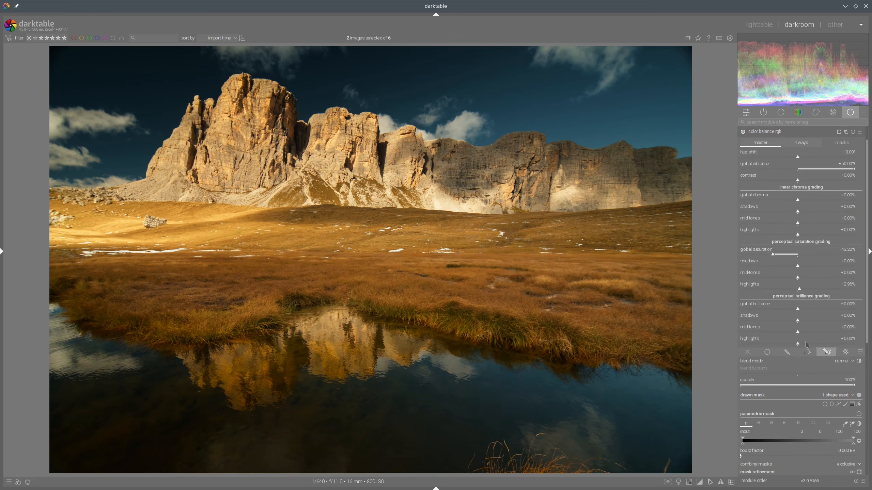
left_click(789, 320)
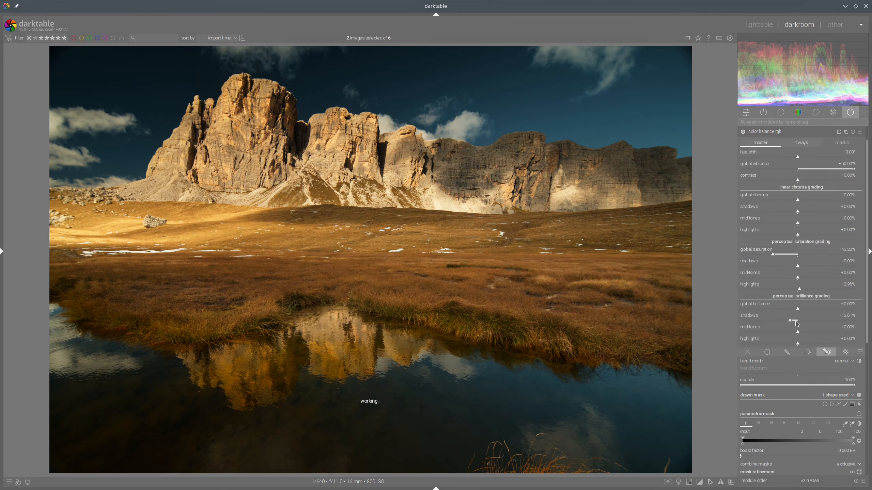
left_click(803, 343)
left_click(801, 344)
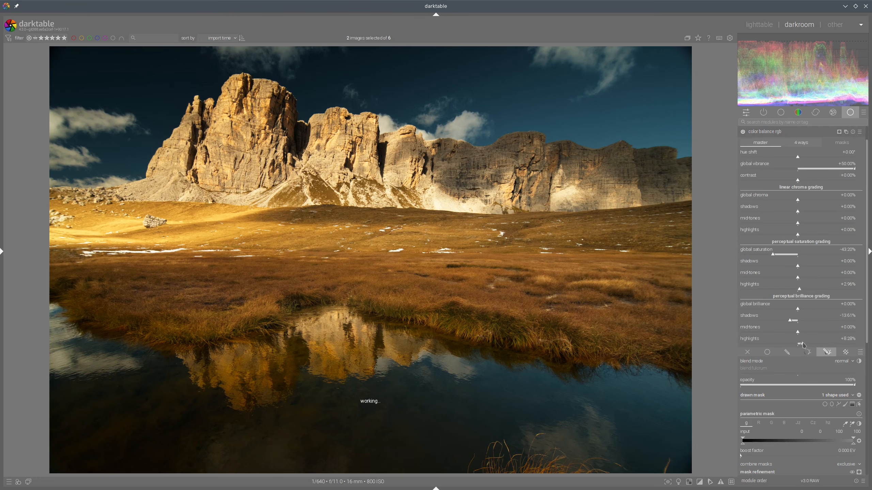
left_click(787, 323)
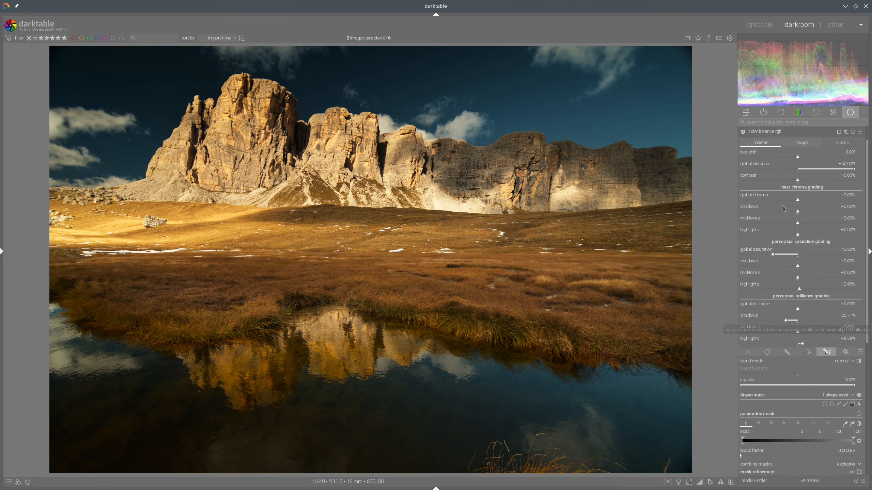
left_click(777, 132)
key("l")
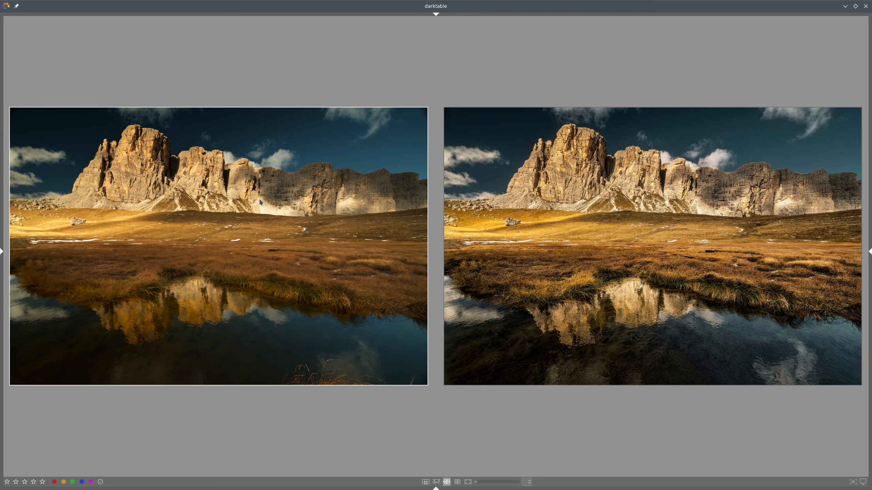
Step: Enable contrast equalizer and mask it with a gradient along the horizon, setting feathering radius to 38.5 px, then compare
double_click(383, 199)
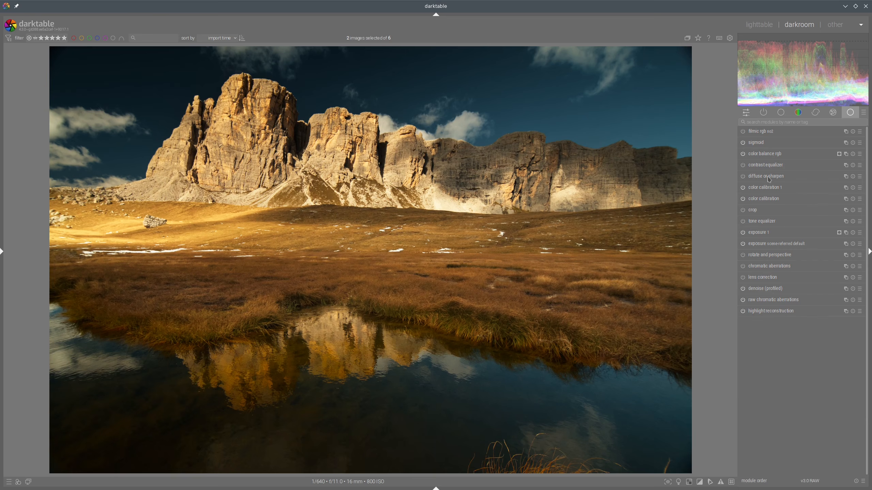
left_click(743, 165)
left_click(769, 165)
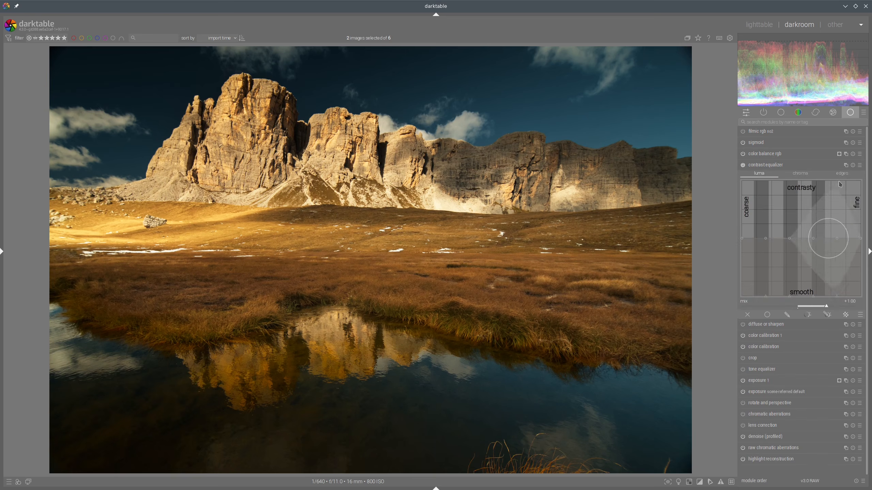
left_click(827, 317)
left_click(852, 325)
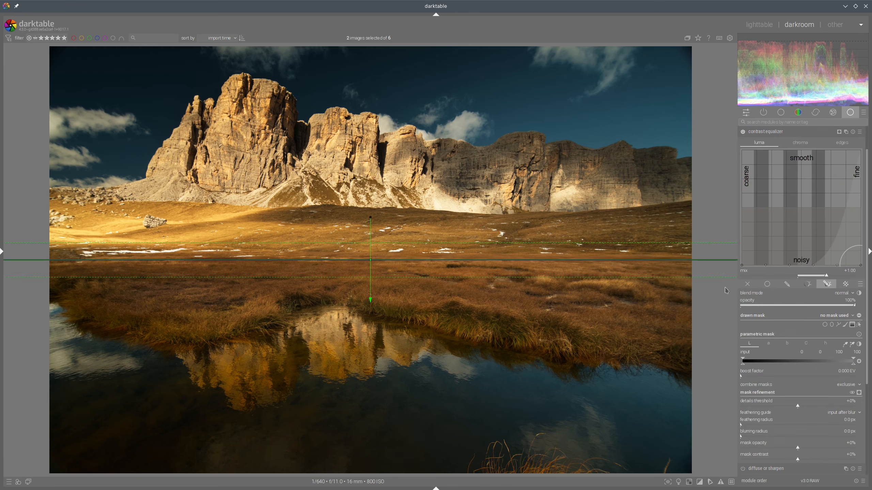
left_click(397, 256)
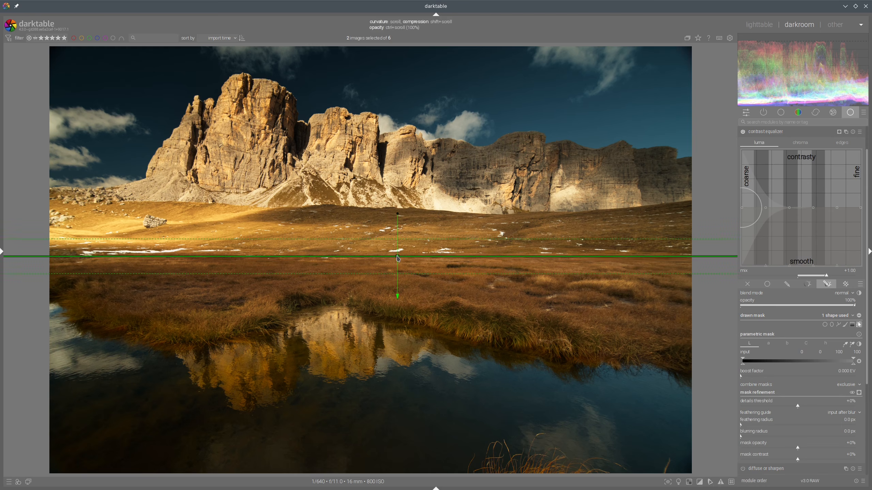
left_click(753, 425)
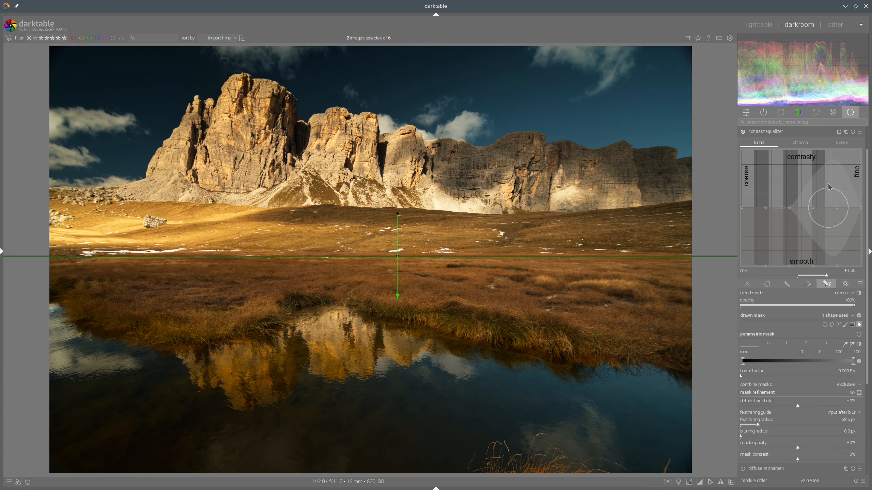
scroll(840, 182, "down", 4)
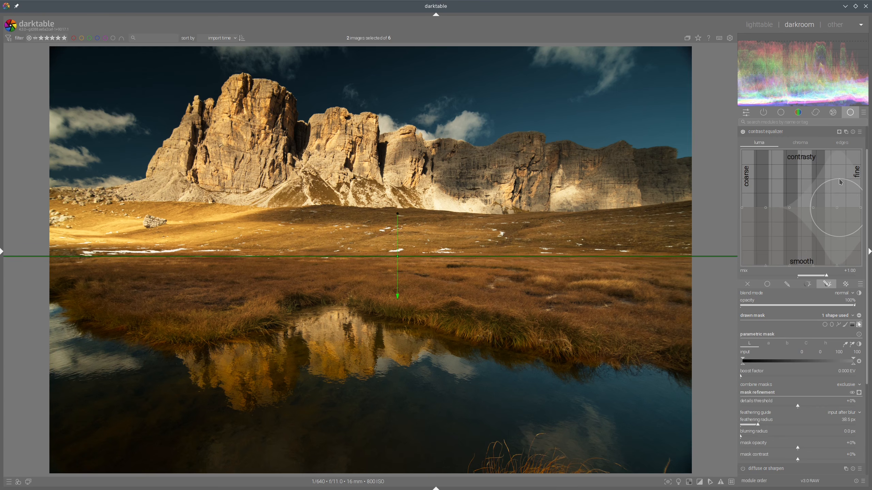
left_click(760, 25)
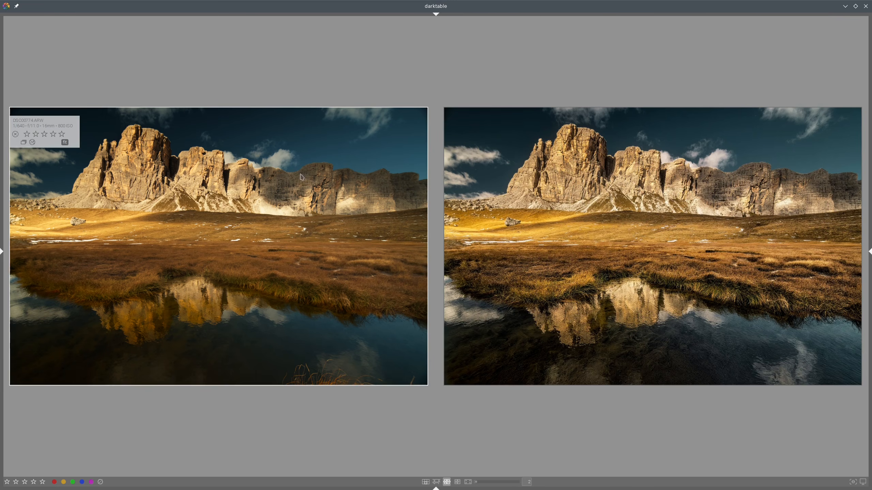
Step: Raise contrast equalizer's fine-detail luma contrast and slightly lower the coarse end, then compare with the reference
key("d")
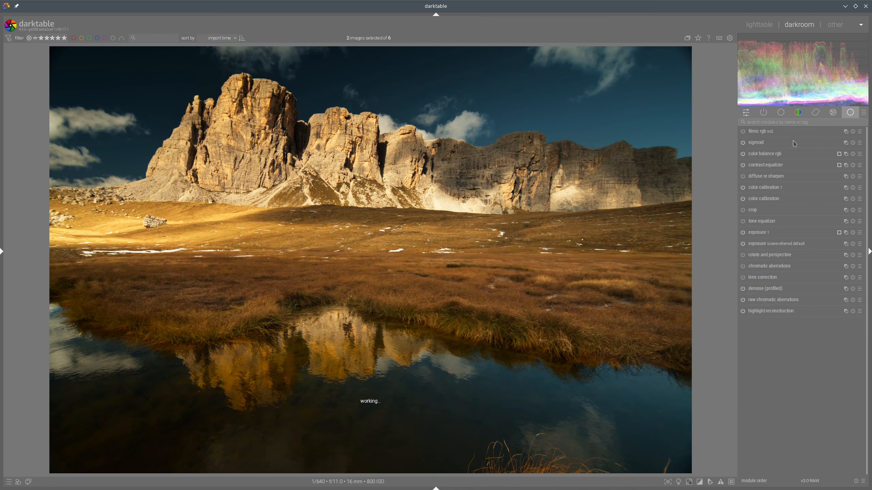
left_click(761, 169)
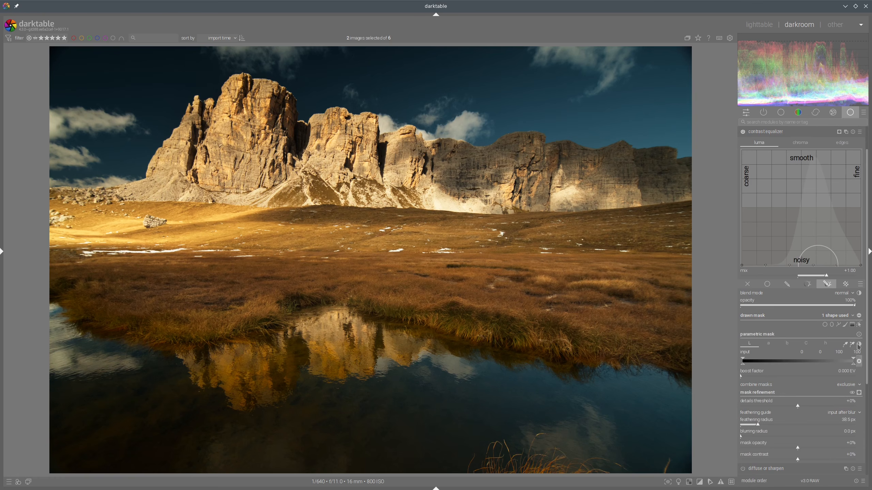
left_click(859, 324)
left_click(859, 325)
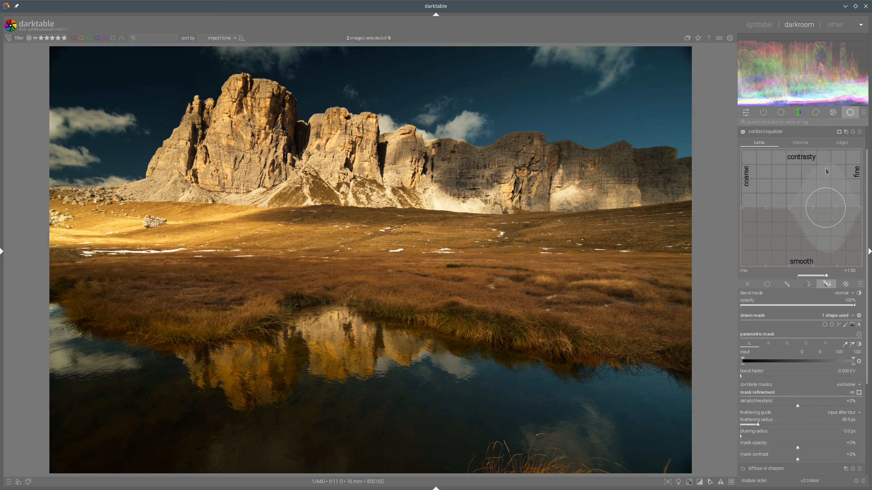
scroll(832, 168, "down", 4)
scroll(834, 168, "up", 1)
mouse_move(835, 168)
left_mouse_down()
mouse_move(838, 158)
mouse_move(849, 173)
mouse_move(849, 160)
left_mouse_up()
scroll(849, 173, "up", 6)
scroll(853, 170, "up", 3)
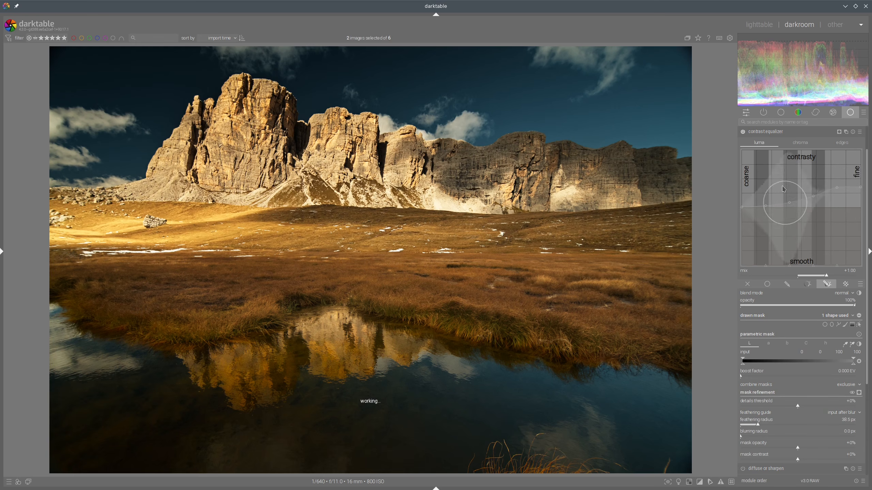
scroll(761, 182, "down", 3)
left_click_drag(761, 183, 757, 188)
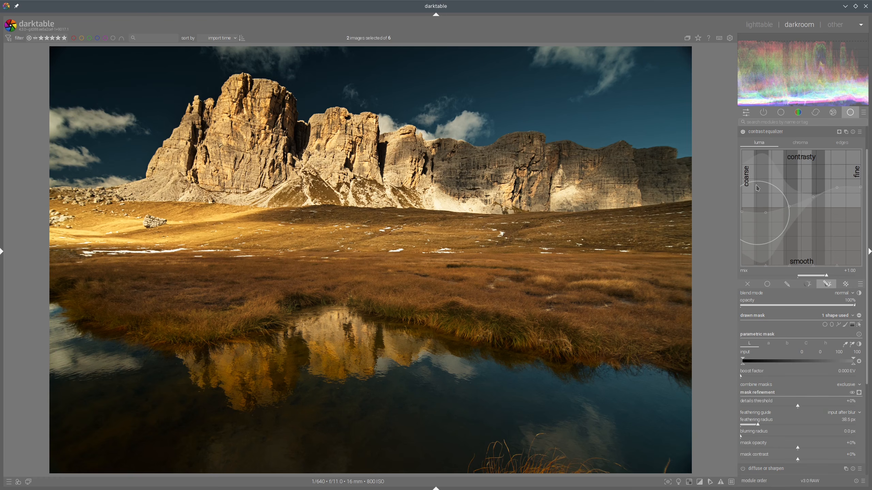
left_click(765, 132)
left_click(758, 28)
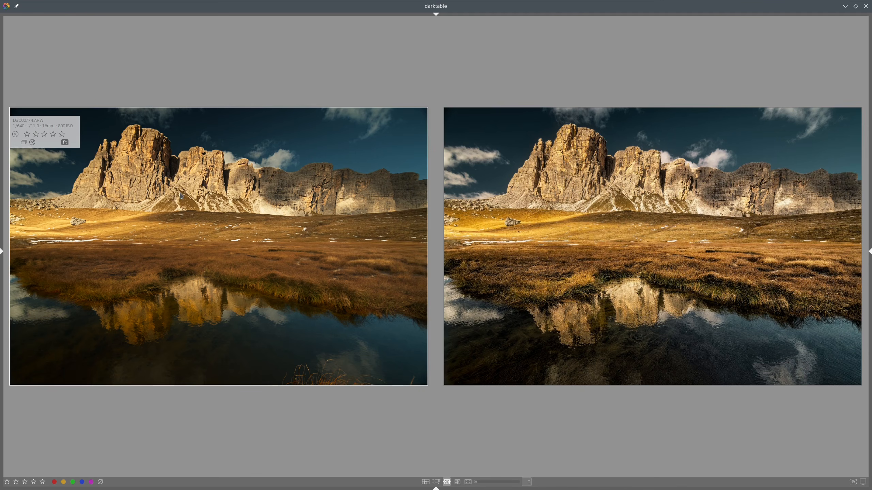
Step: Create a new contrast equalizer instance and reuse the contrast equalizer's drawn mask shapes for it
key("d")
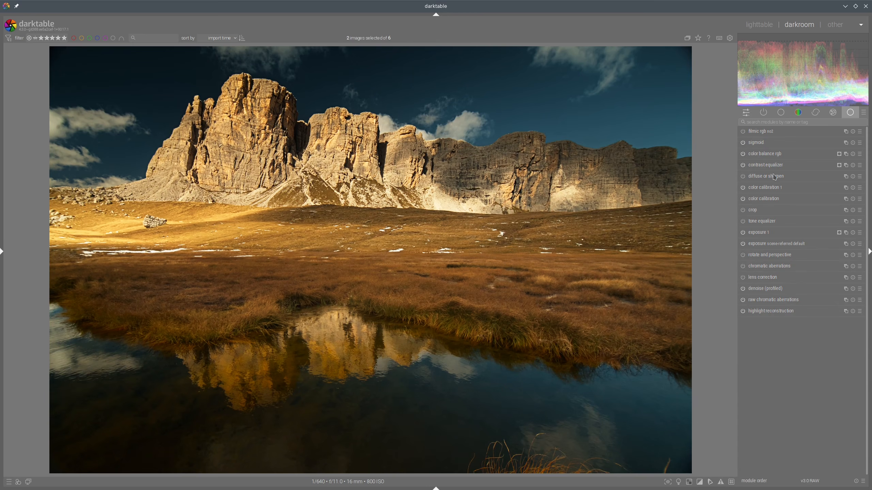
right_click(845, 165)
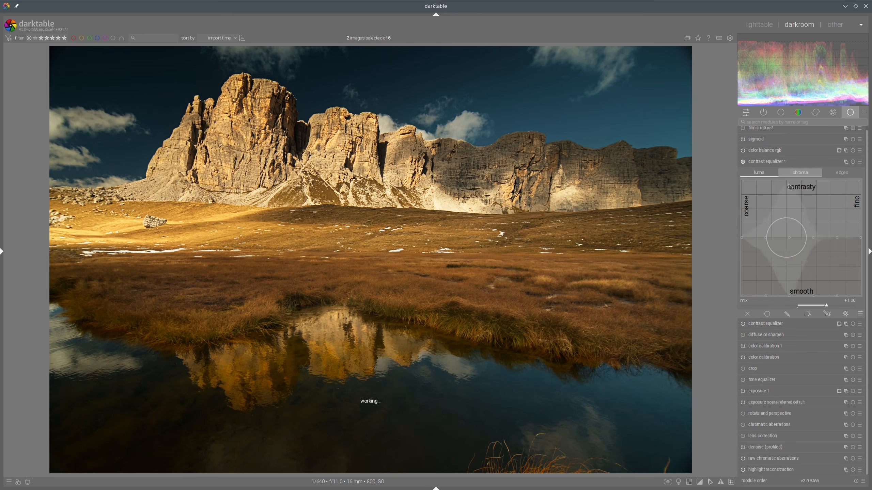
left_click(789, 166)
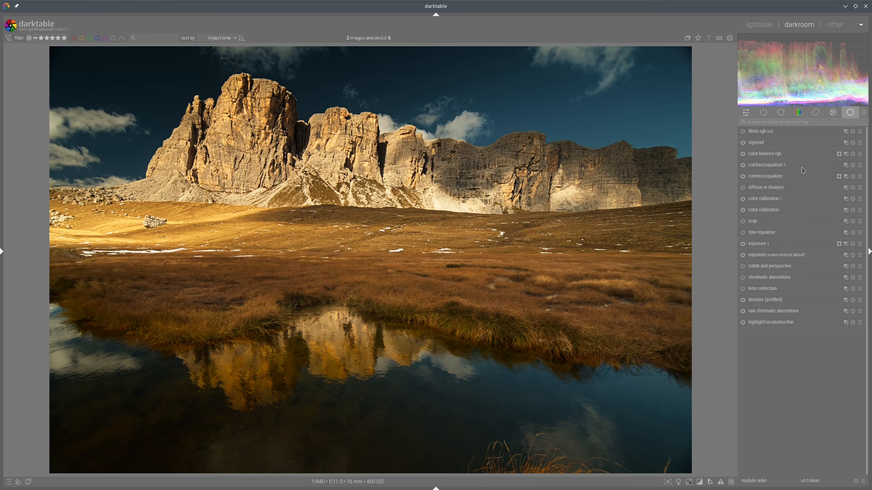
left_click(777, 166)
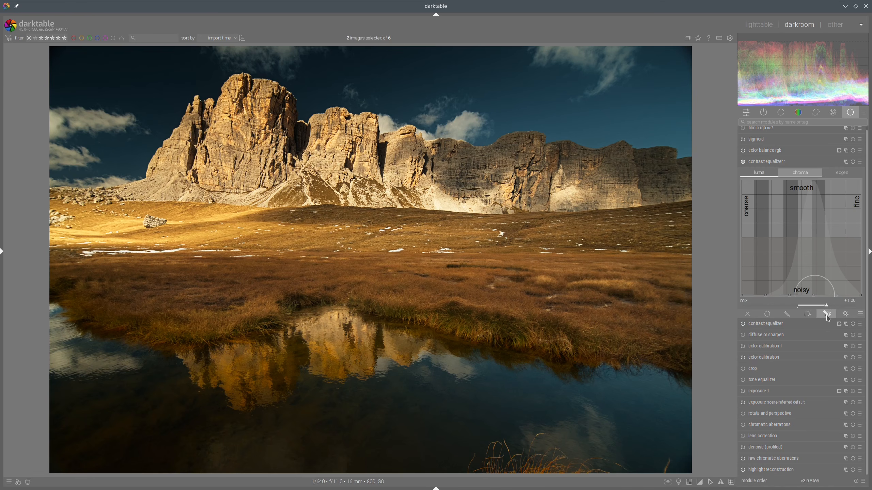
left_click(829, 317)
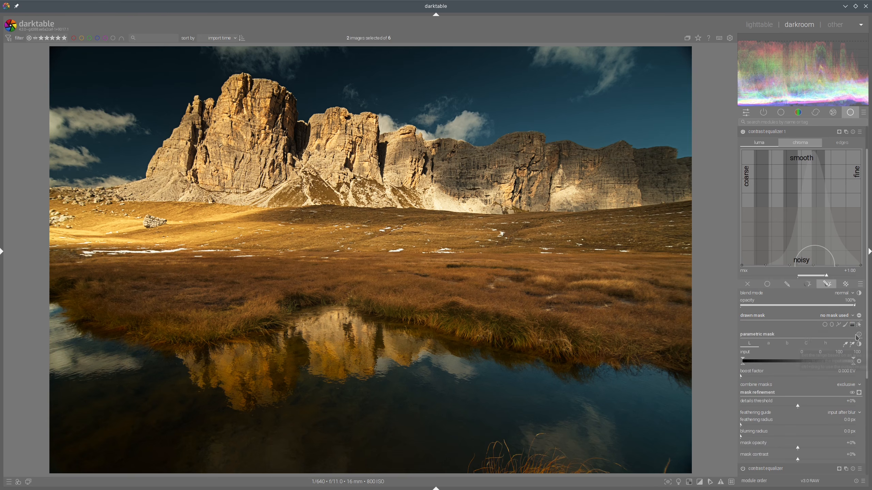
left_click(848, 316)
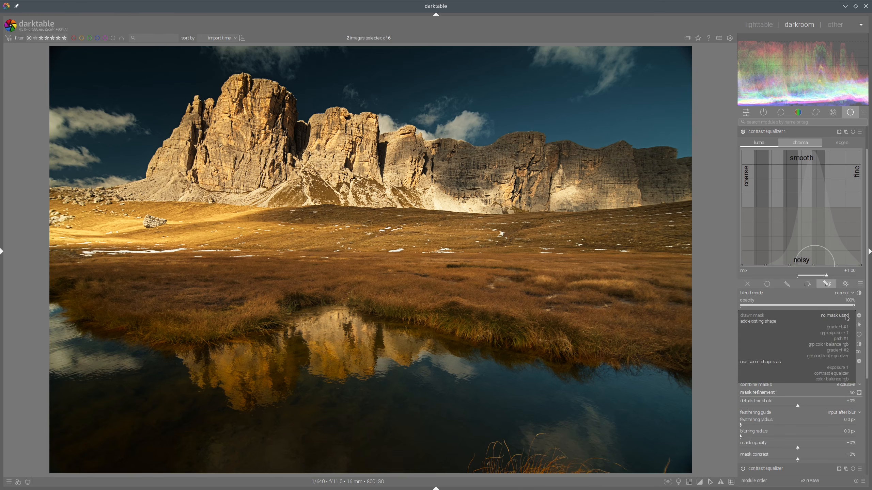
left_click(834, 379)
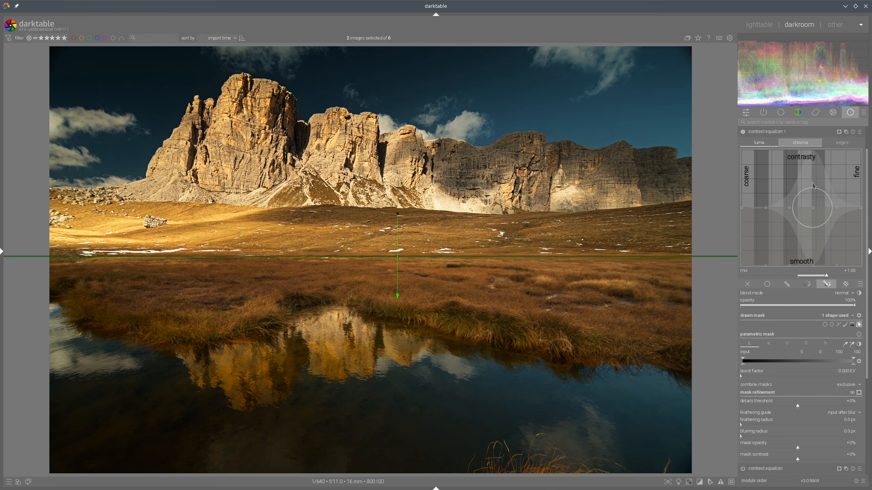
Step: In contrast equalizer 1's chroma curve, raise the fine-detail contrast, collapse the module, and compare with the reference
left_click(859, 393)
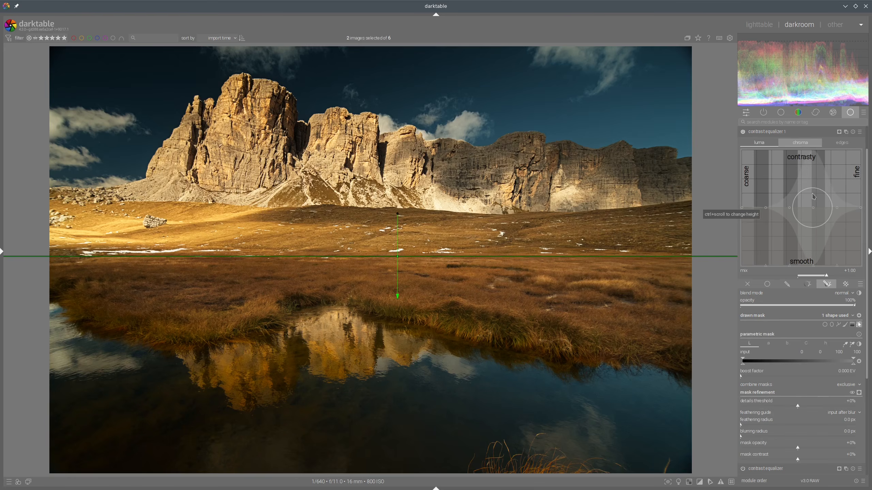
scroll(814, 195, "down", 10)
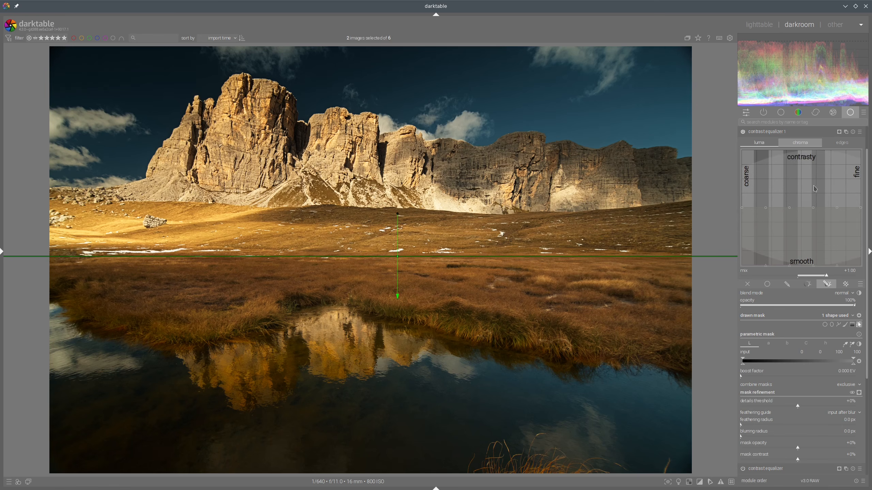
left_click_drag(814, 188, 807, 177)
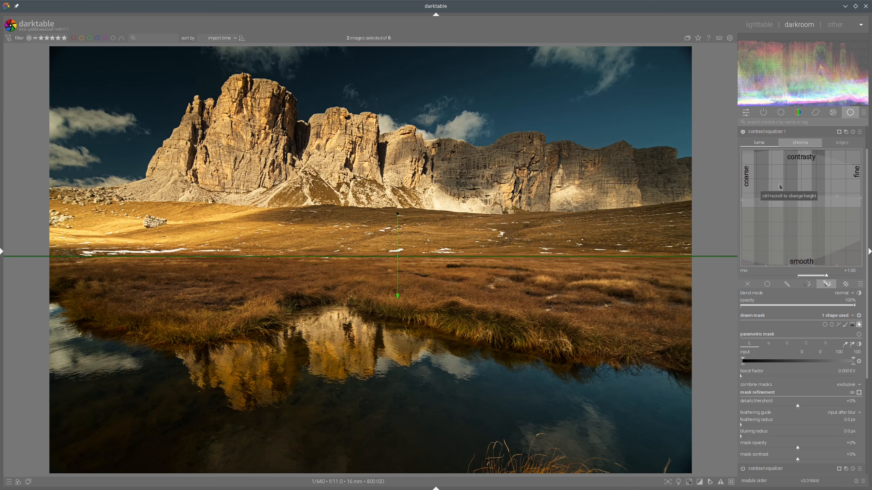
left_click_drag(767, 178, 766, 179)
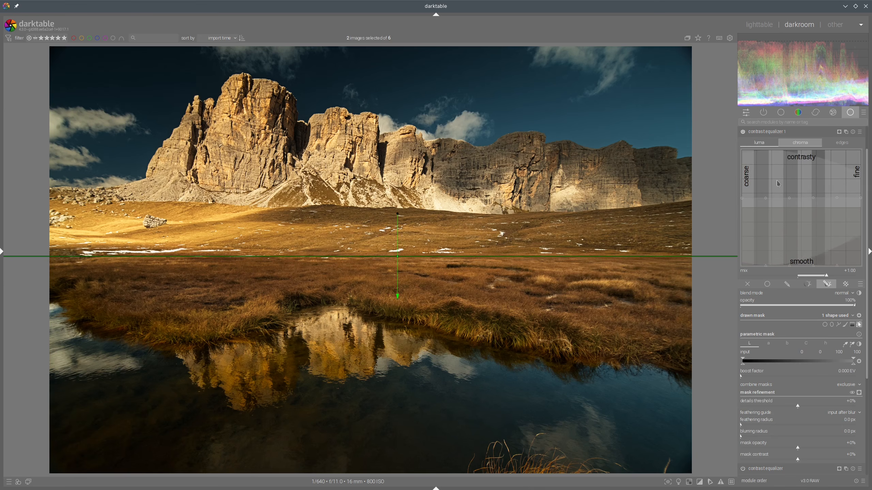
scroll(851, 177, "up", 4)
left_click_drag(852, 176, 862, 167)
scroll(859, 177, "up", 11)
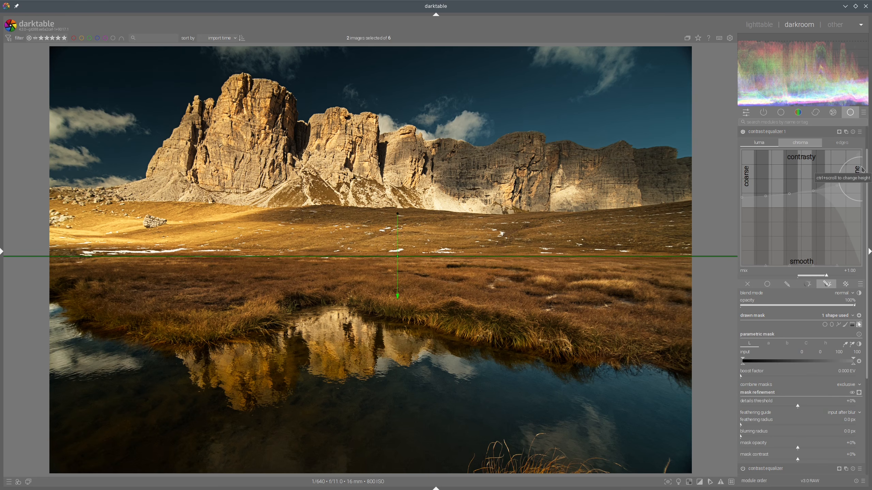
left_click_drag(840, 172, 841, 167)
left_click(802, 132)
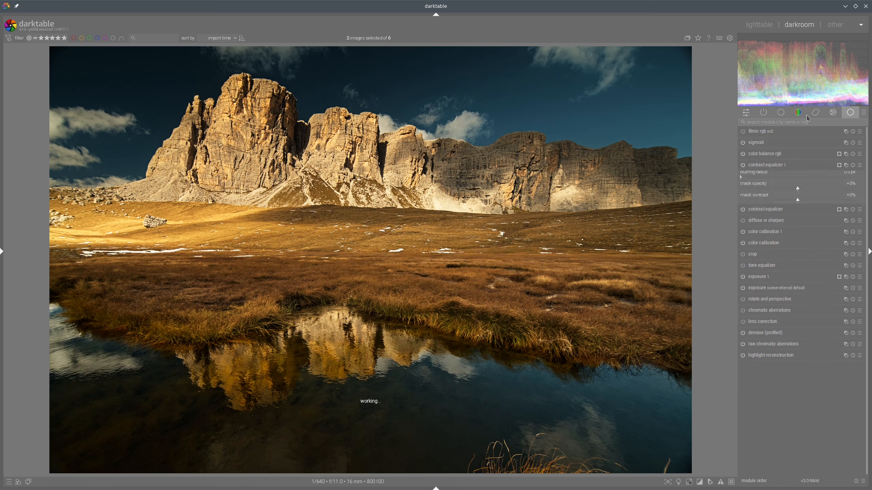
left_click(768, 24)
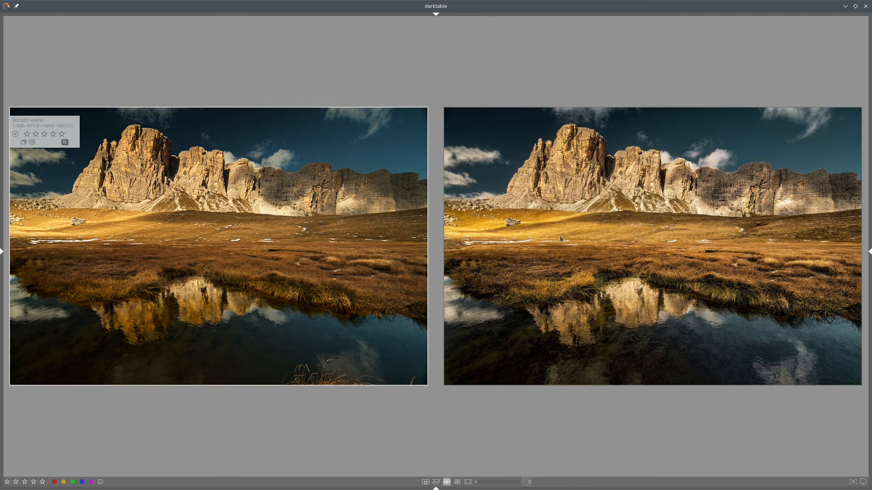
Step: Open the image in the darkroom, create a new color balance rgb instance, and reuse color balance rgb's drawn mask shapes for it
double_click(307, 214)
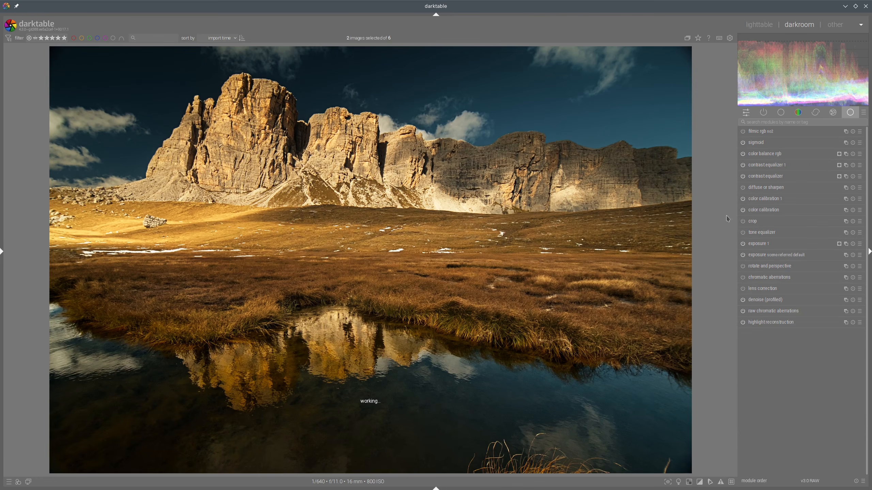
right_click(846, 154)
left_click(828, 352)
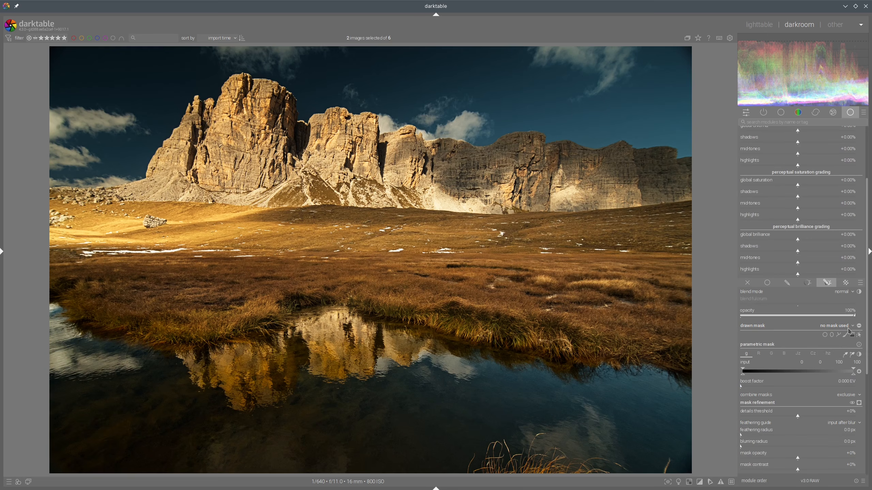
left_click(847, 326)
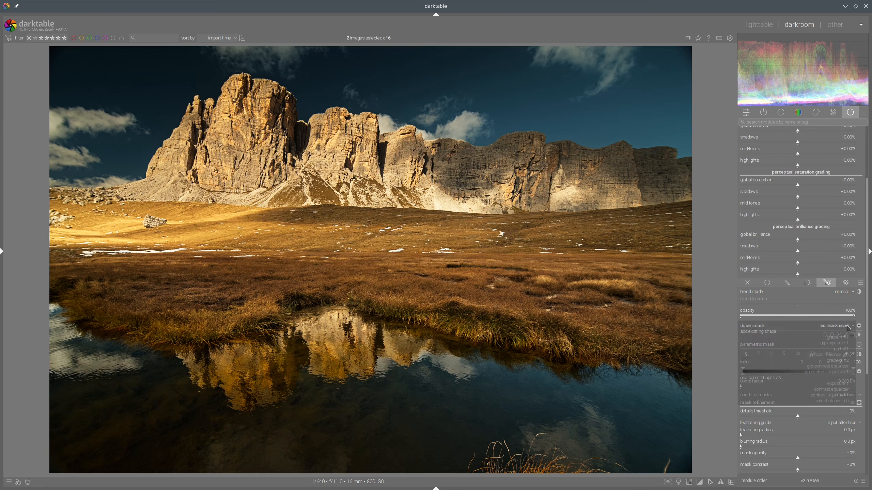
left_click(839, 401)
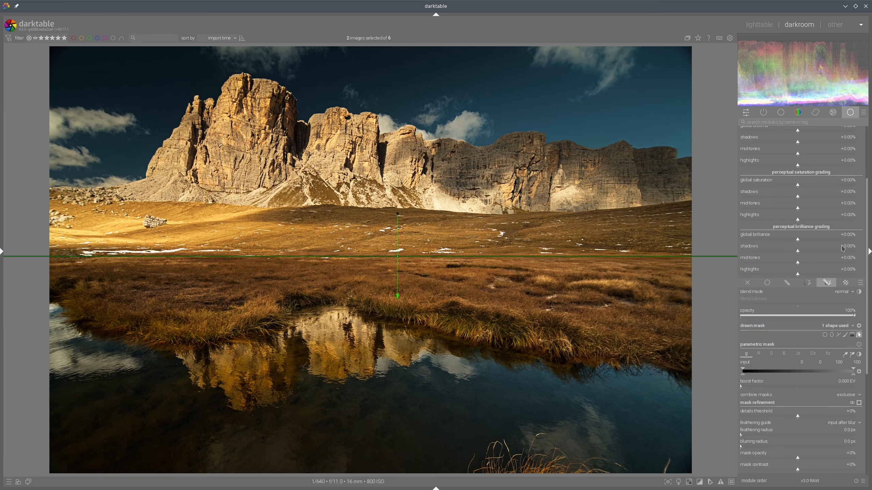
left_click(859, 403)
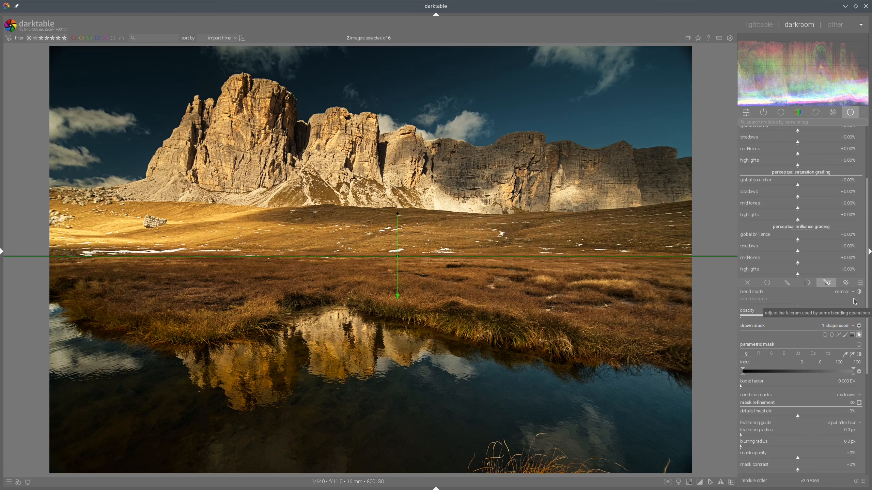
Step: In color balance rgb 1, set perceptual brilliance to global -0.59%, shadows -13.61%, midtones +16.57%, highlights +8.28%, then compare with the reference
scroll(855, 301, "up", 2)
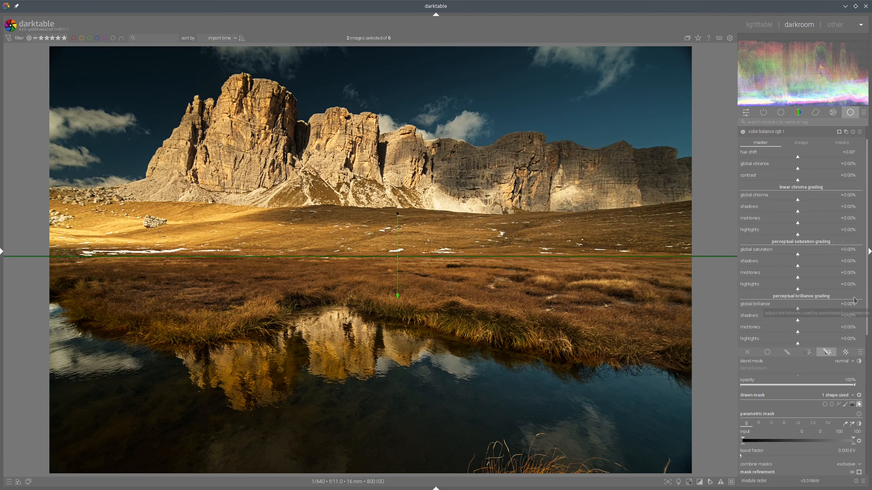
left_click(794, 309)
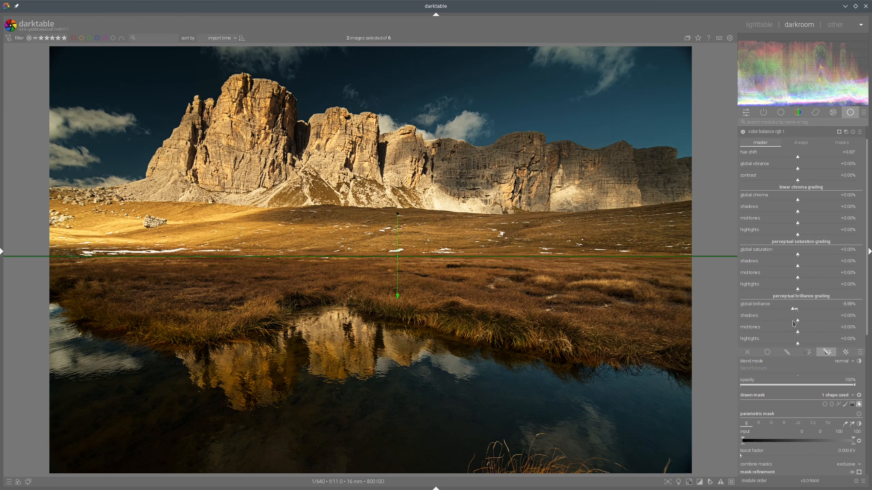
left_click(797, 310)
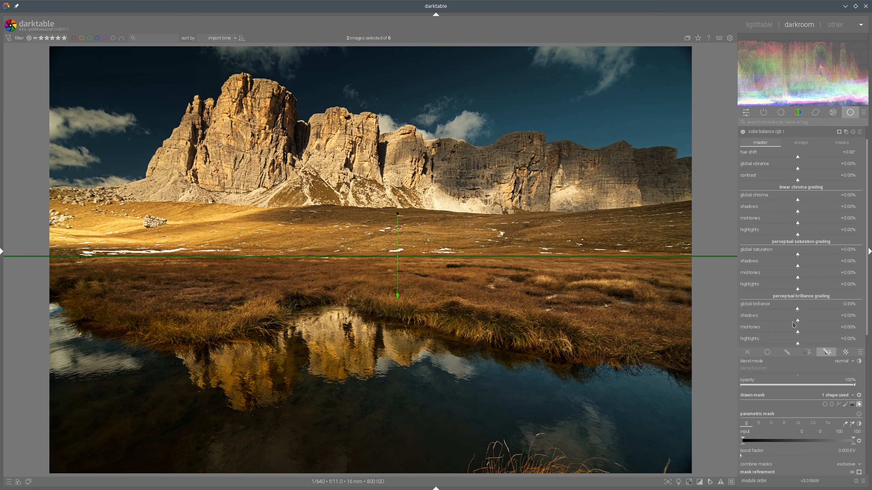
left_click(794, 321)
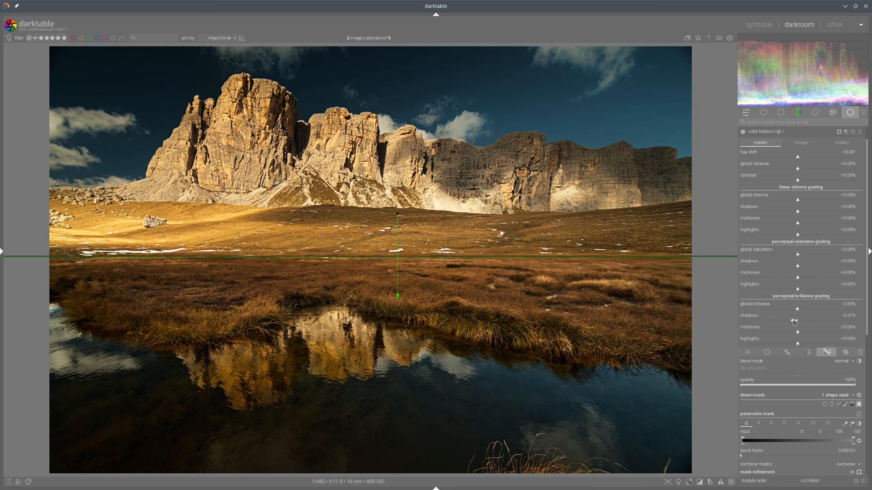
left_click(803, 335)
left_click(802, 333)
left_click(791, 322)
left_click(806, 334)
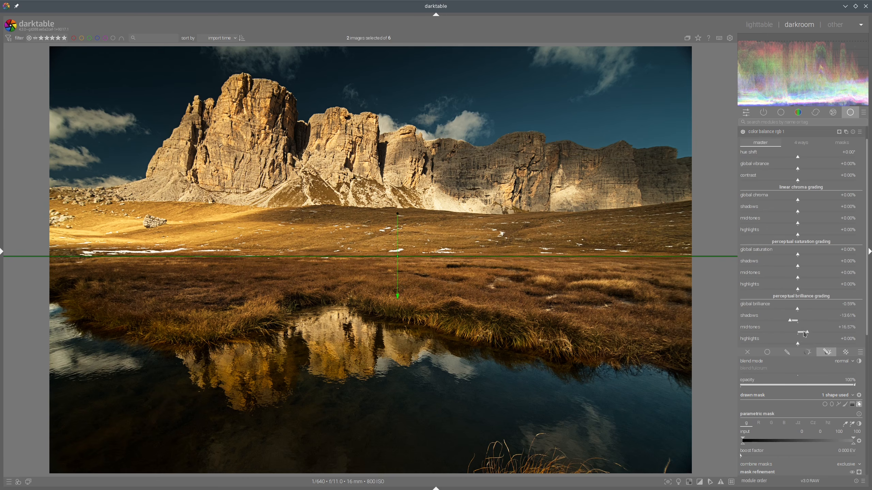
left_click(802, 344)
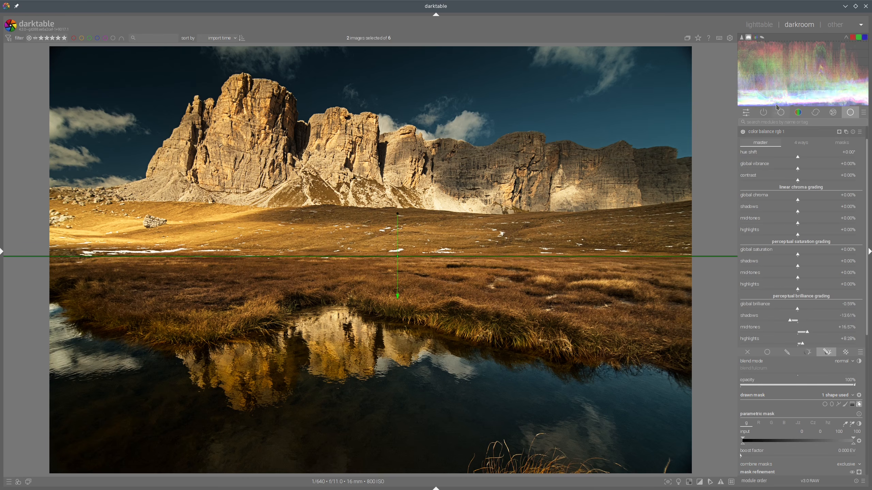
left_click(757, 25)
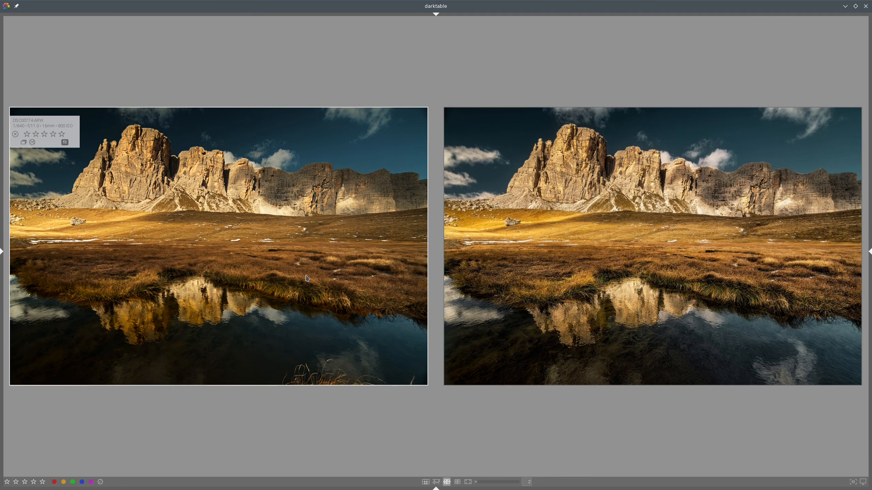
Step: Reopen the image to review color balance rgb 1's settings, then return to the side-by-side comparison
double_click(603, 254)
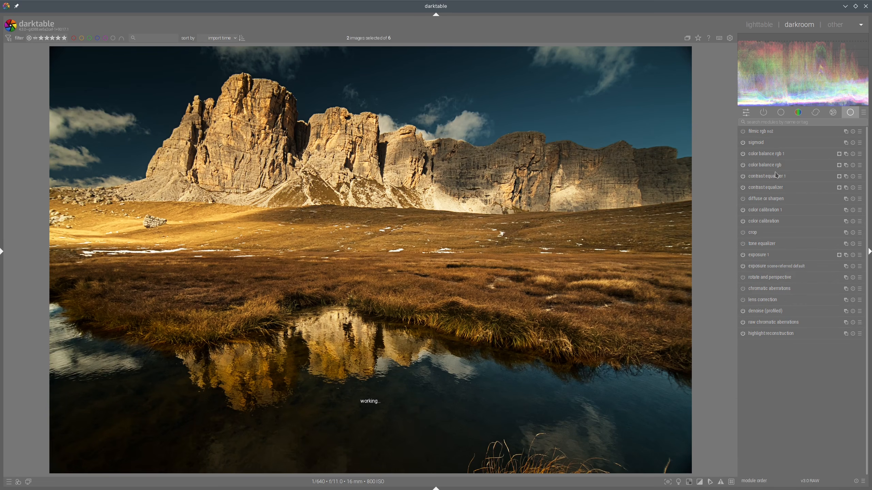
left_click(775, 156)
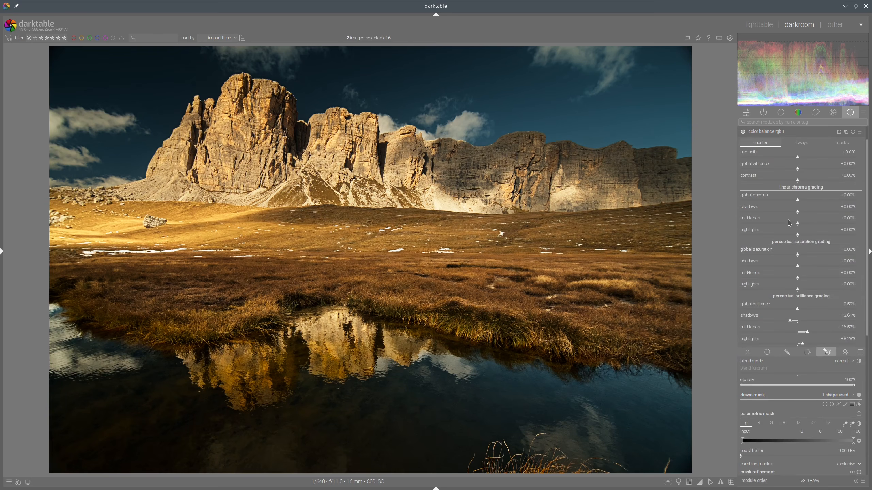
left_click(786, 204)
left_click(759, 25)
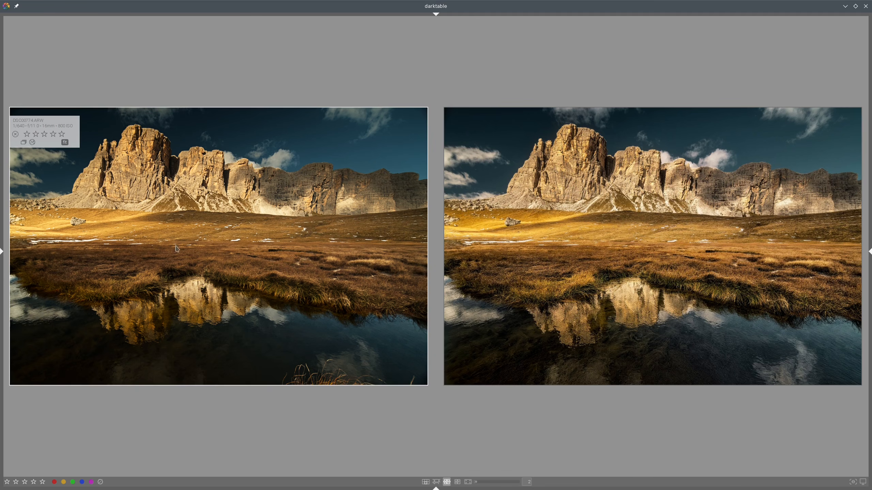
mouse_move(175, 249)
left_mouse_down()
mouse_move(124, 248)
mouse_move(414, 246)
mouse_move(410, 296)
mouse_move(115, 258)
left_mouse_up()
key("shift+super+F11")
mouse_move(42, 254)
left_mouse_down()
mouse_move(123, 253)
mouse_move(182, 227)
mouse_move(225, 224)
mouse_move(423, 226)
mouse_move(434, 241)
mouse_move(409, 303)
mouse_move(382, 306)
mouse_move(183, 271)
mouse_move(93, 295)
mouse_move(43, 254)
left_mouse_up()
Step: Open the image in the darkroom, expand tone equalizer's masking options, and auto-set its mask exposure compensation
double_click(333, 220)
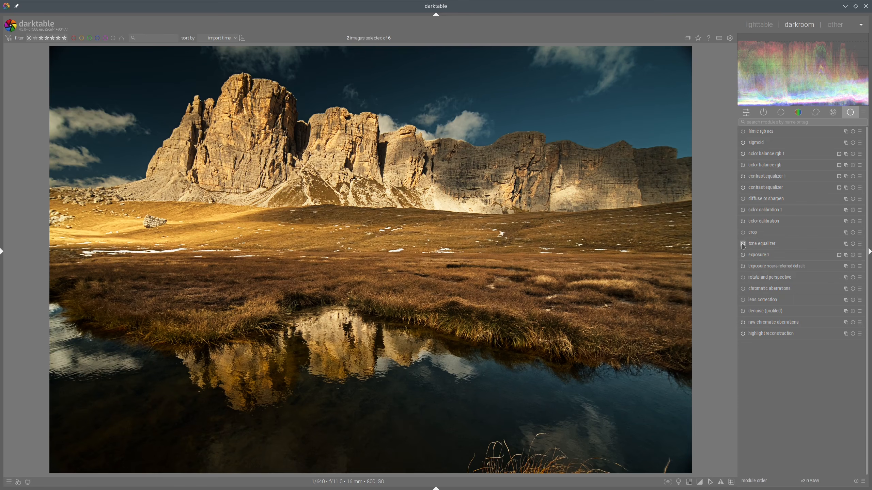
left_click(770, 245)
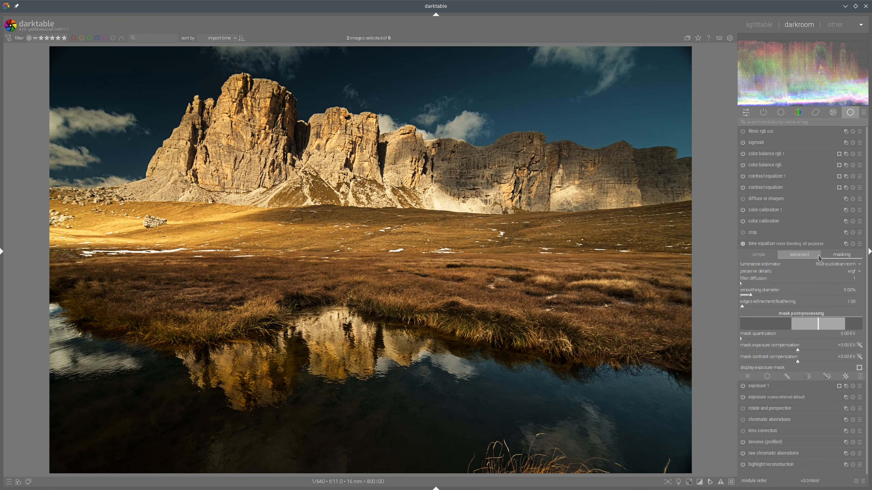
left_click(860, 346)
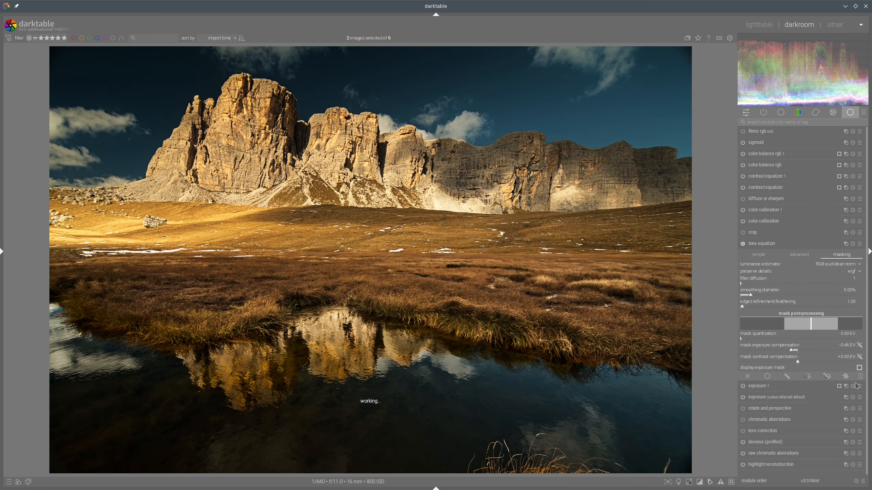
Step: Give tone equalizer a drawn path mask outlining the sunlit meadow between the horizon and the water
left_click(826, 376)
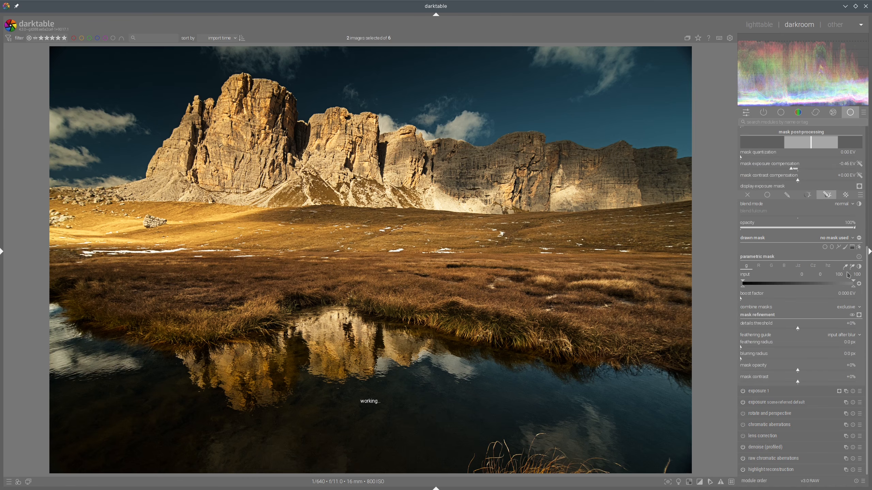
left_click(852, 247)
left_click(370, 260)
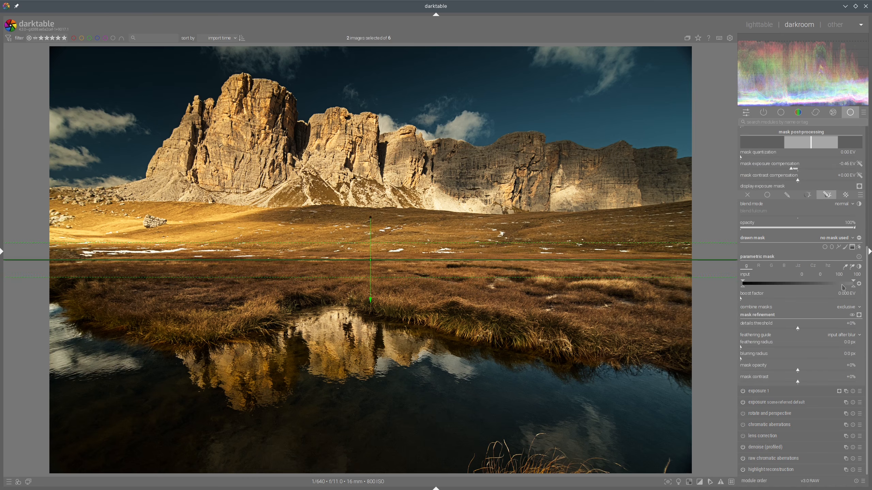
left_click(839, 248)
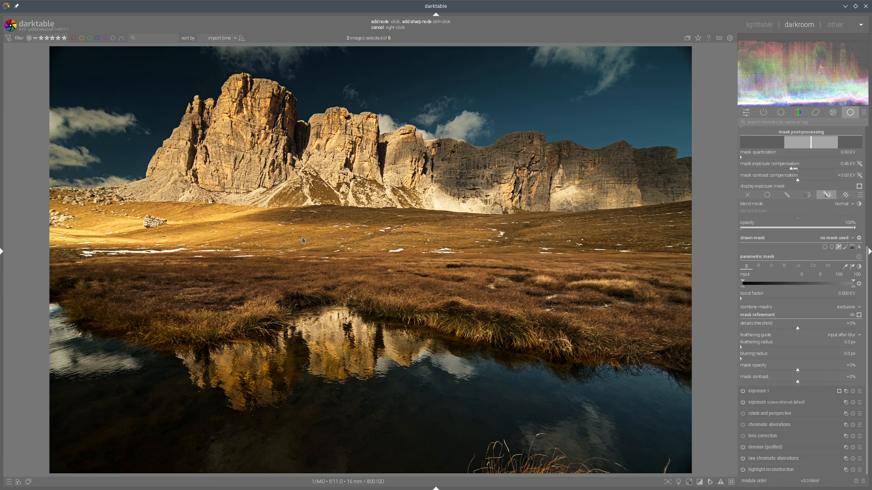
left_click(240, 248)
left_click(322, 226)
left_click(491, 239)
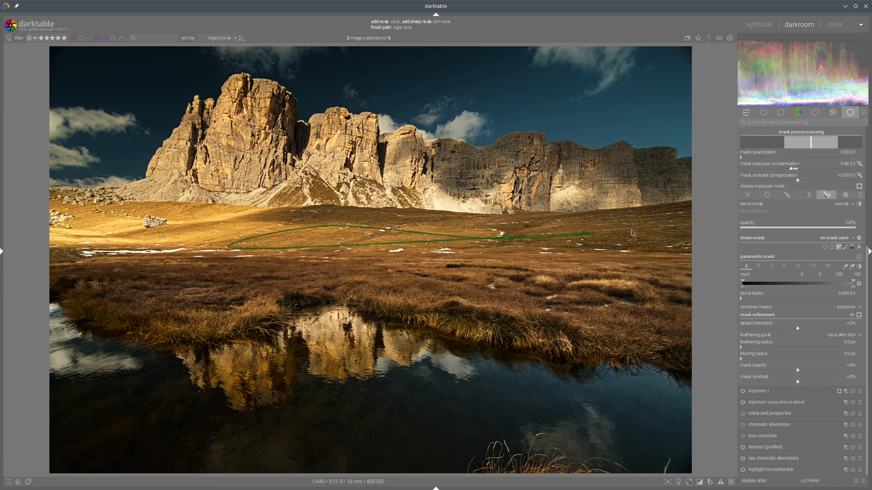
left_click(651, 226)
left_click(670, 284)
left_click(660, 334)
left_click(487, 303)
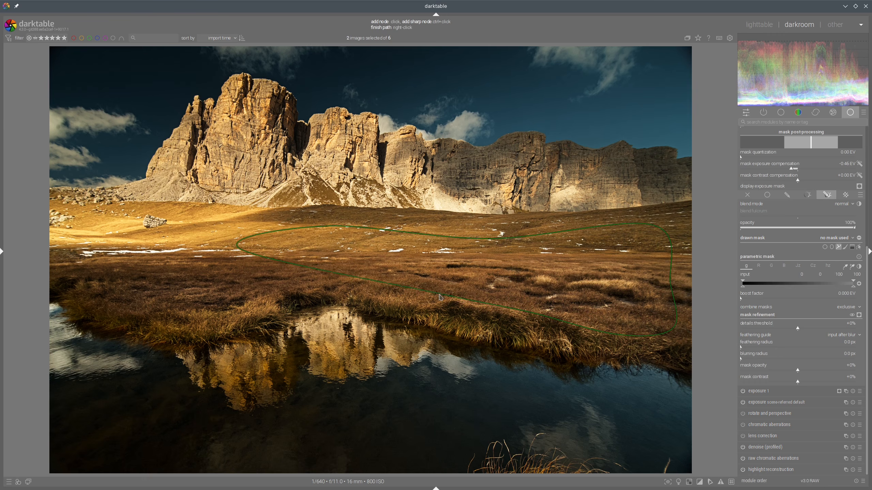
left_click(344, 281)
left_click(260, 293)
left_click(155, 313)
left_click(95, 304)
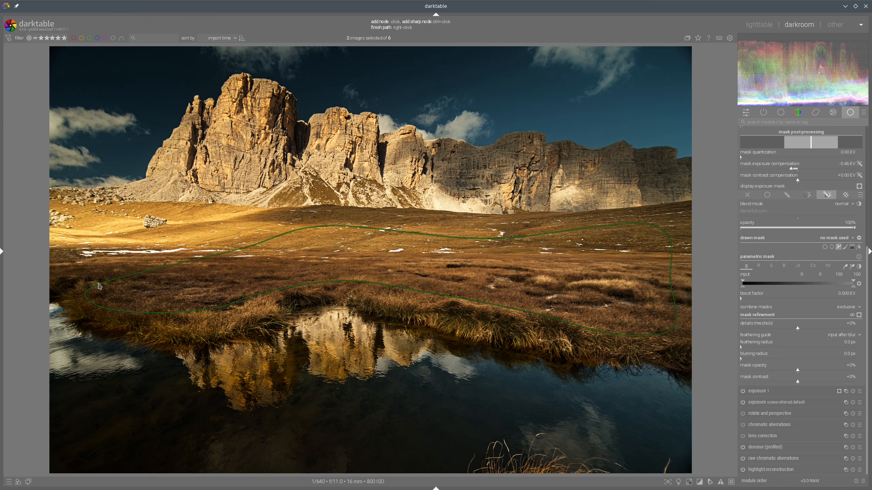
left_click(98, 283)
right_click(88, 277)
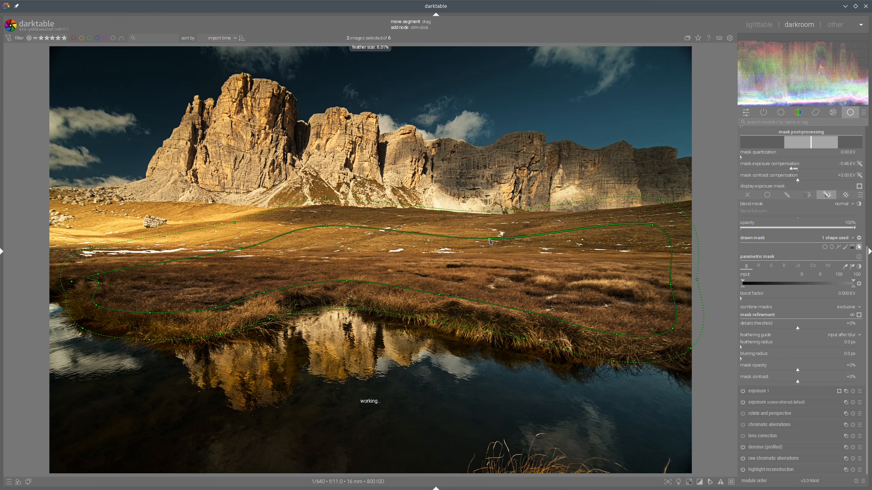
Step: Nudge the meadow path mask slightly downward and hide the mask outline
left_click_drag(489, 239, 490, 246)
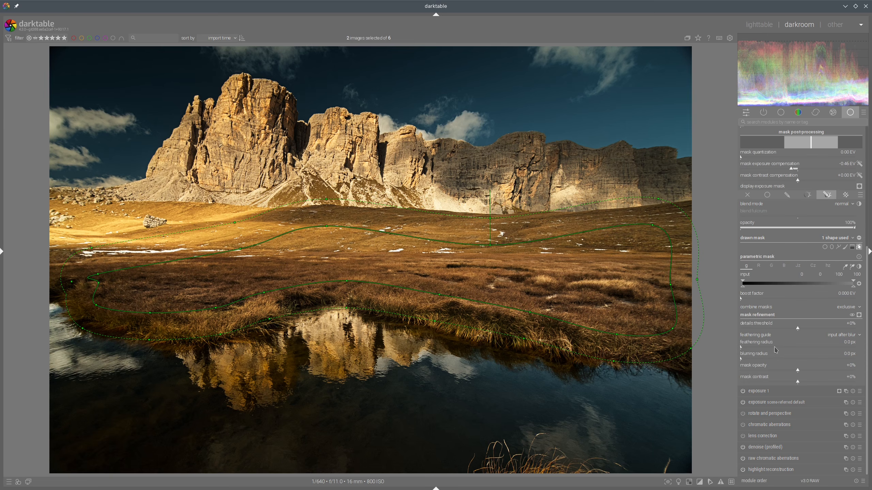
scroll(790, 309, "up", 5)
scroll(795, 302, "up", 2)
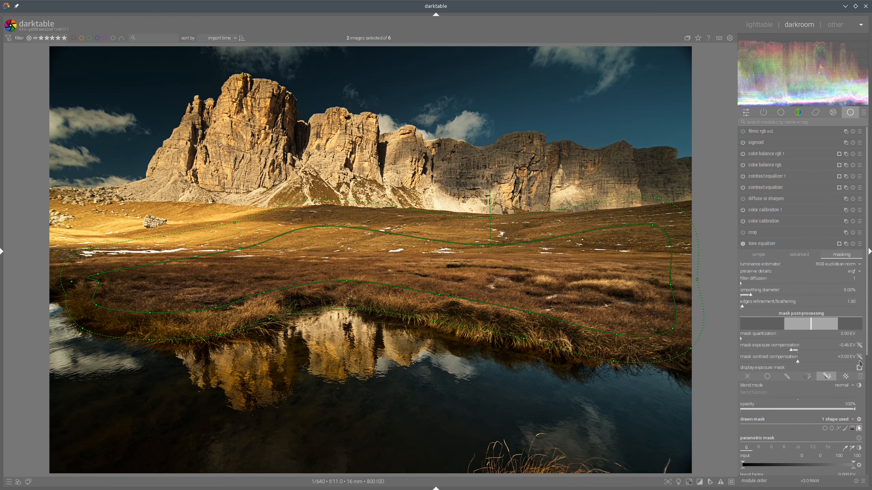
left_click(859, 429)
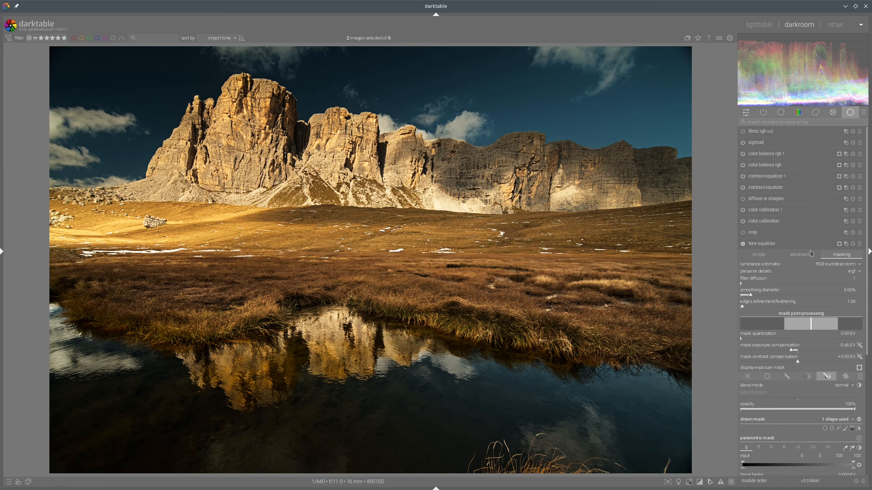
Step: In tone equalizer's advanced curve, slightly lift the shadow-to-midtone nodes, collapse the module, and compare with the reference
left_click(800, 256)
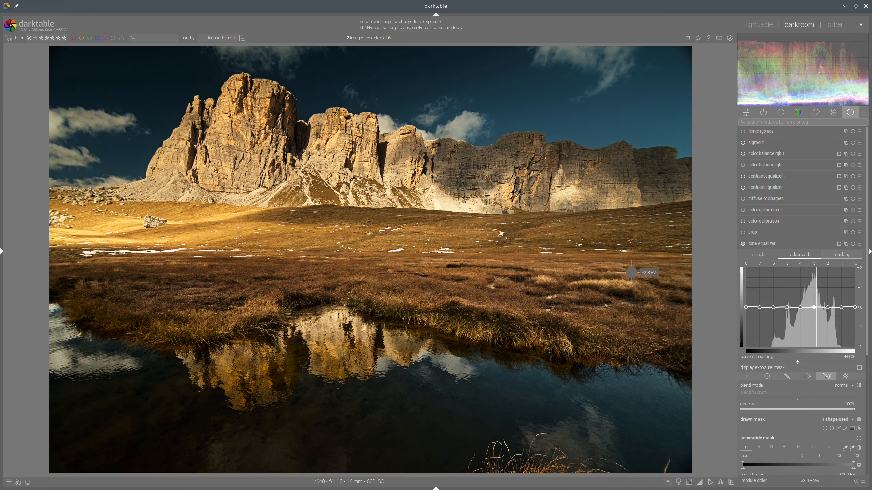
left_click_drag(809, 285, 808, 282)
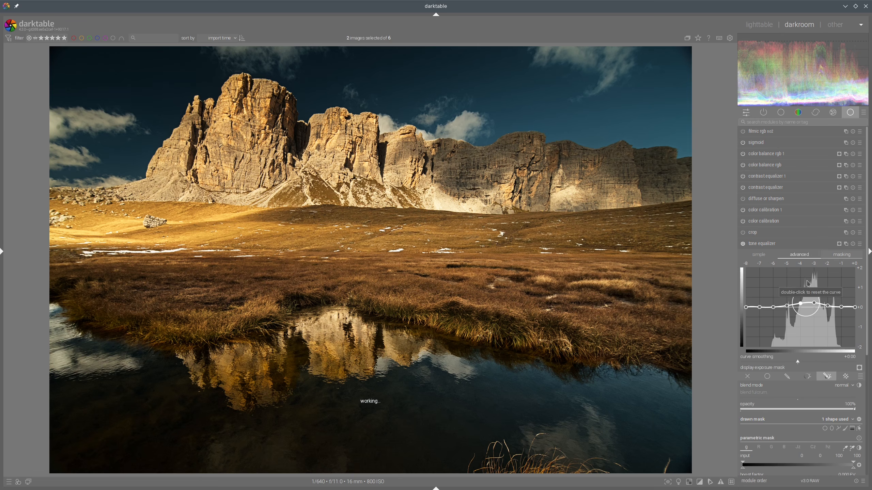
left_click_drag(781, 285, 781, 281)
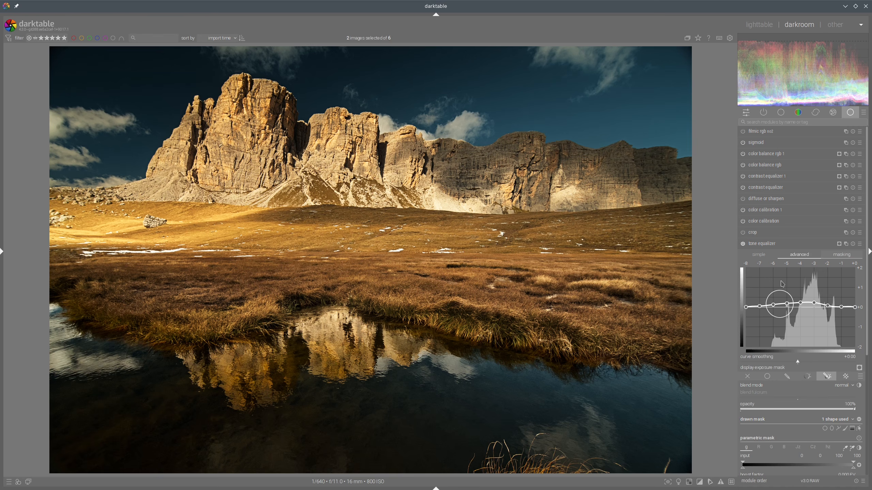
left_click_drag(823, 285, 823, 282)
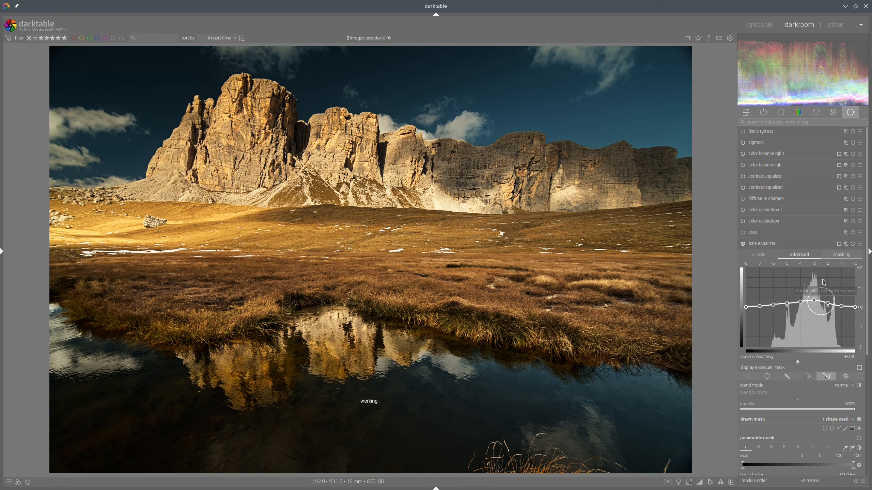
left_click(780, 249)
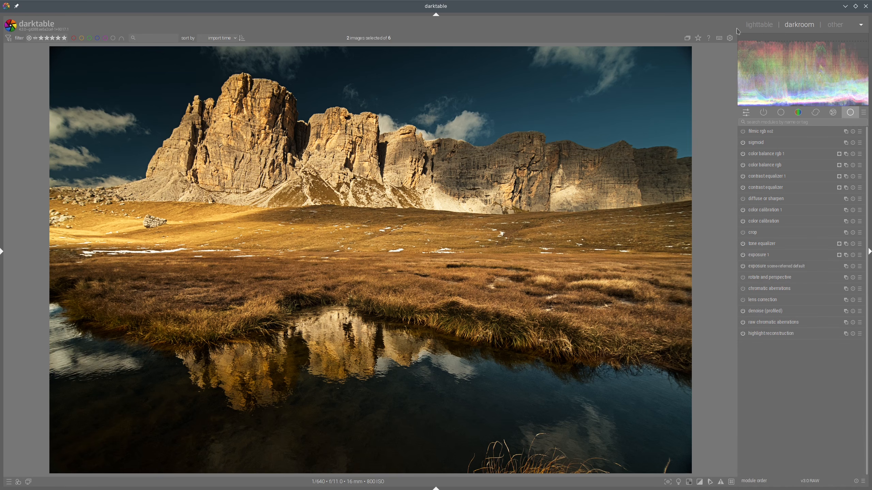
left_click(759, 24)
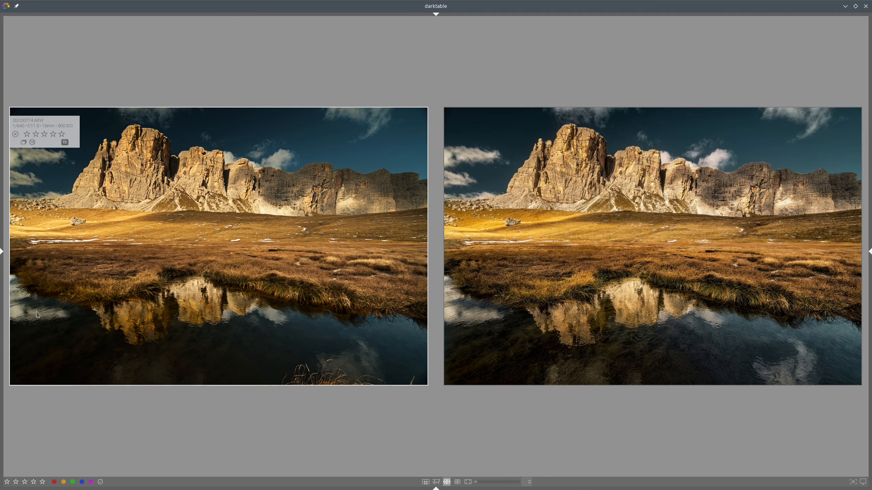
Step: Create a second tone equalizer instance and open its masking and drawn-mask blending options
mouse_move(33, 315)
left_mouse_down()
mouse_move(166, 334)
mouse_move(249, 319)
mouse_move(339, 318)
mouse_move(375, 322)
mouse_move(428, 351)
mouse_move(383, 388)
mouse_move(65, 388)
mouse_move(6, 346)
mouse_move(30, 317)
left_mouse_up()
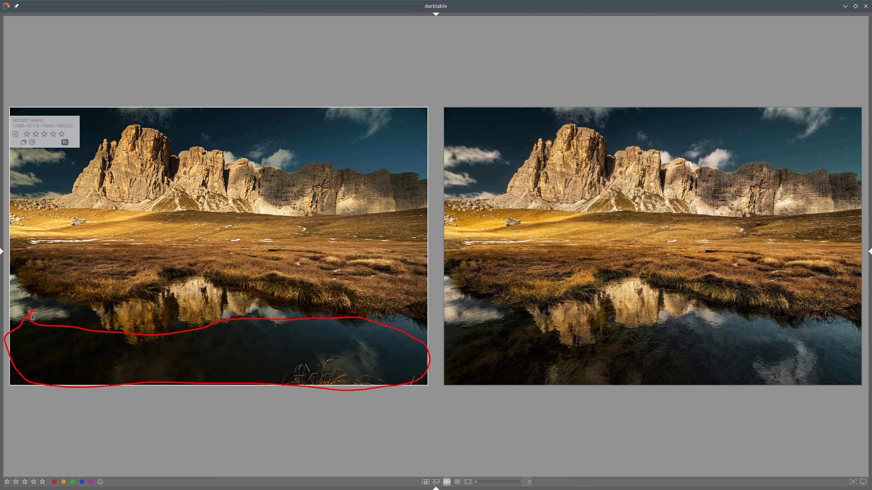
key("shift+super+F11")
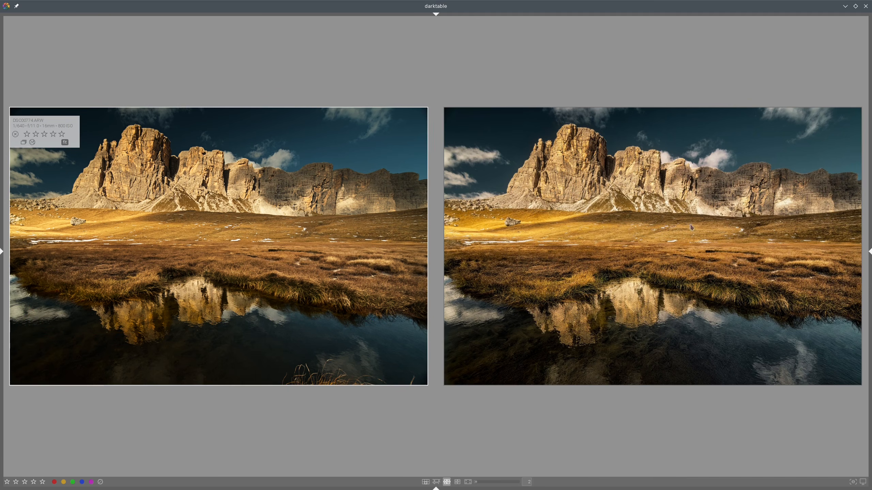
key("d")
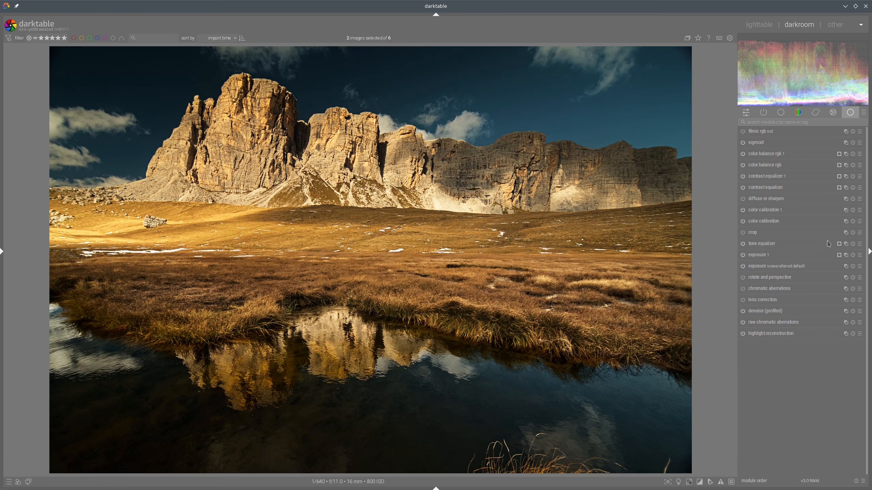
right_click(845, 244)
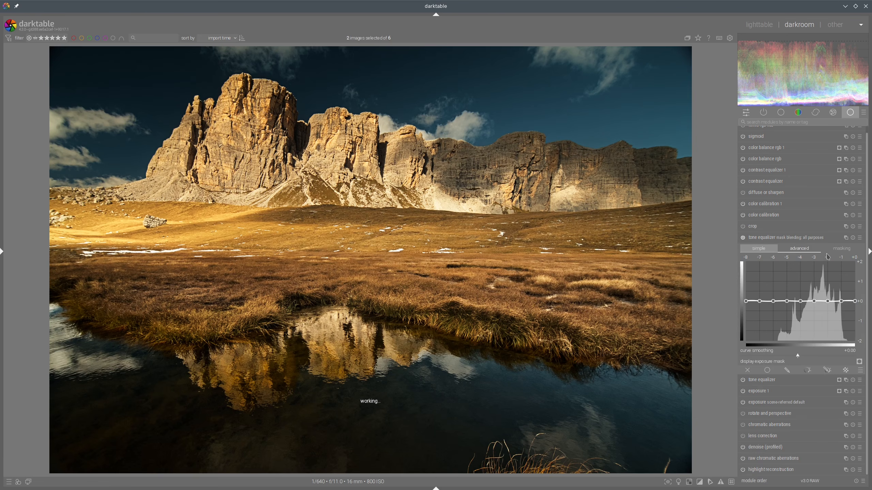
left_click(847, 251)
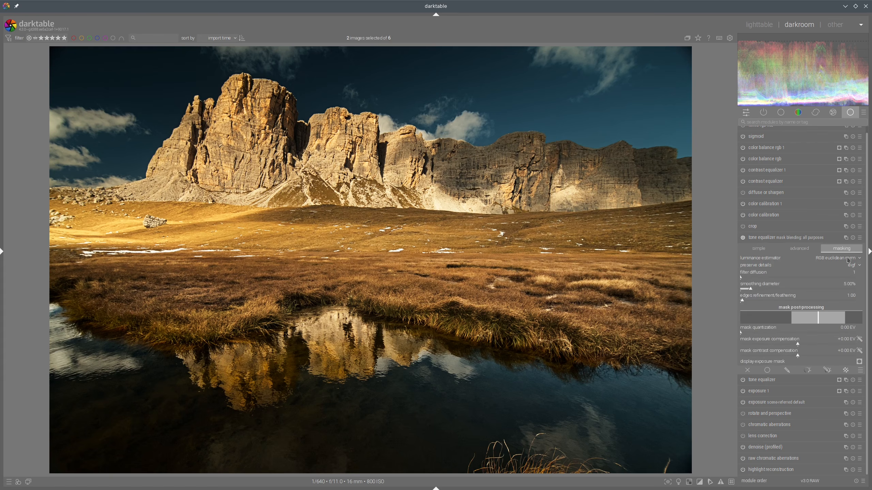
left_click(828, 373)
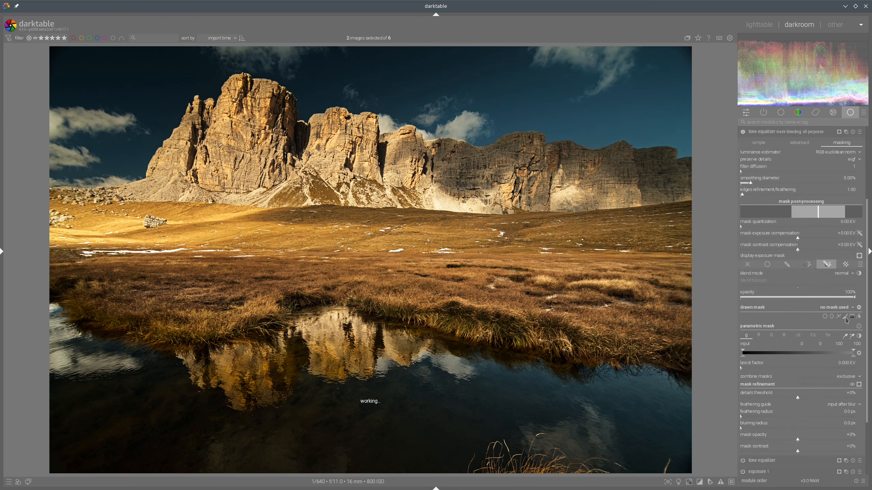
Step: Draw a closed path mask outlining the dark foreground water from the left edge to the lower right corner
left_click(838, 318)
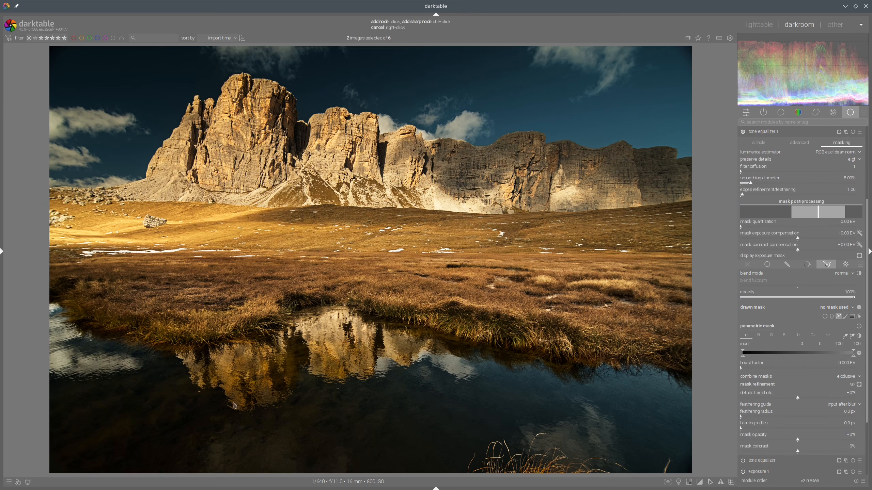
left_click(49, 378)
left_click(198, 384)
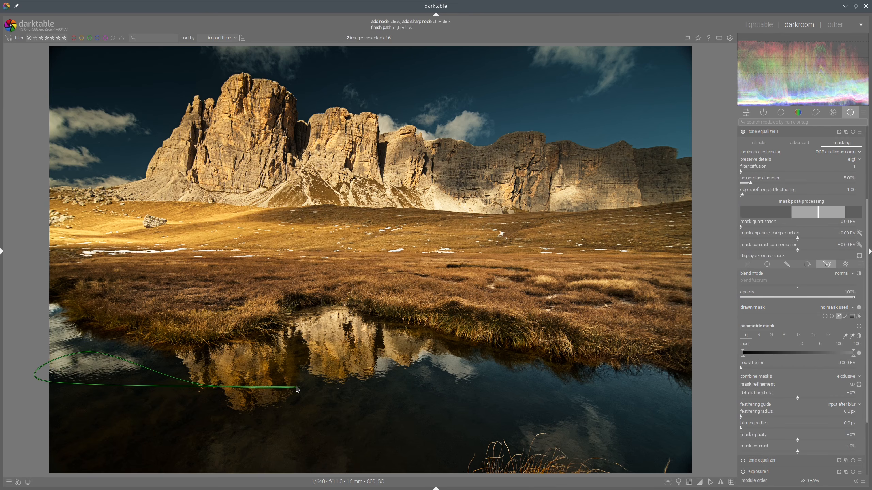
left_click(295, 386)
left_click(394, 370)
left_click(636, 386)
left_click(663, 456)
left_click(638, 467)
left_click(480, 465)
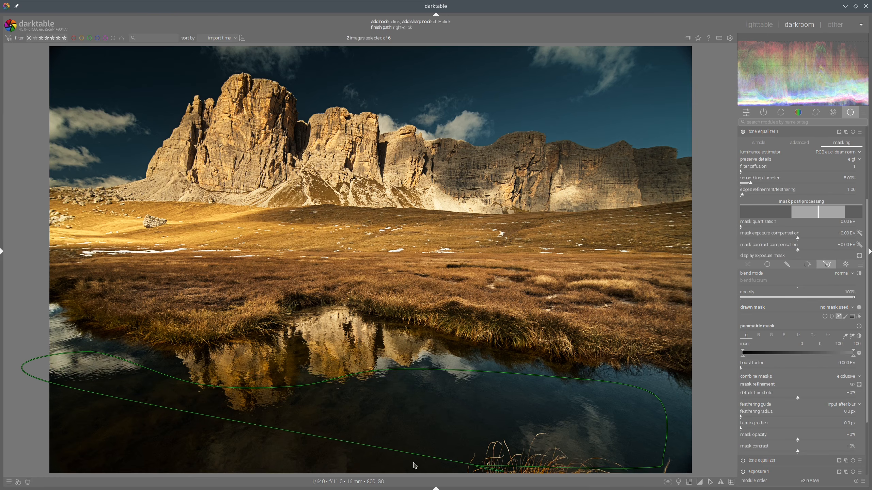
left_click(263, 462)
left_click(134, 462)
left_click(58, 458)
left_click(34, 464)
right_click(34, 463)
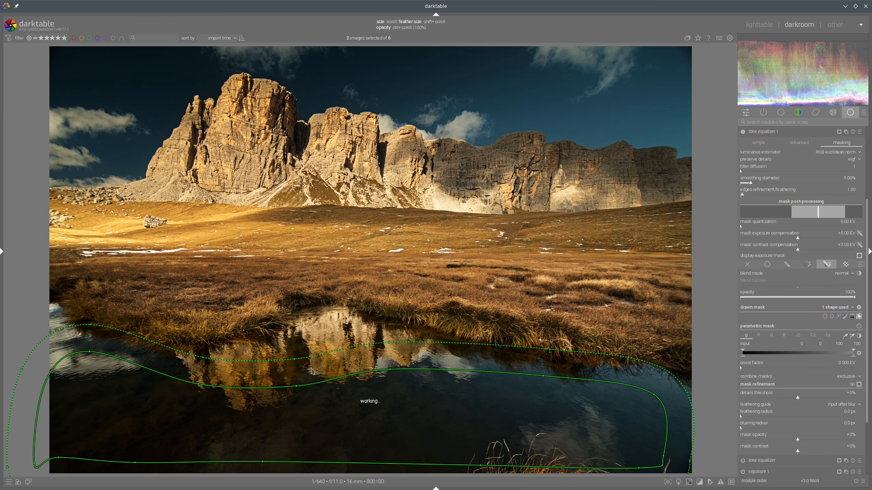
Step: Reshape a node on the water path mask and widen the path's size and feathering
left_click_drag(89, 352, 79, 366)
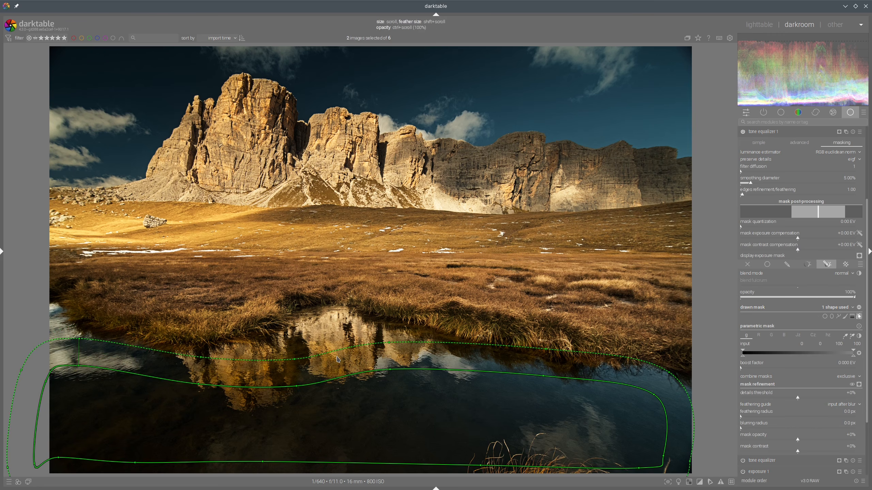
scroll(337, 360, "up", 2)
scroll(338, 360, "up", 3)
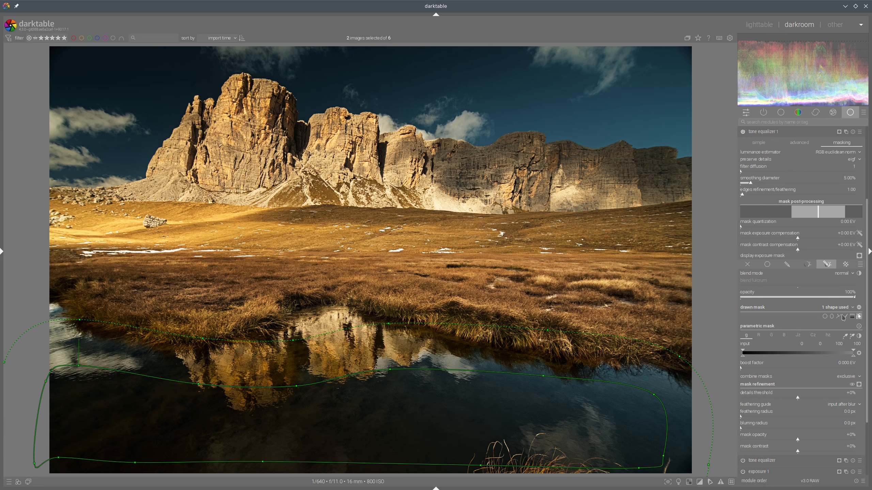
left_click(782, 417)
Step: In the new tone equalizer's advanced curve, lift the shadow-to-midtone nodes, collapse the module, and compare with the reference
scroll(860, 236, "up", 4)
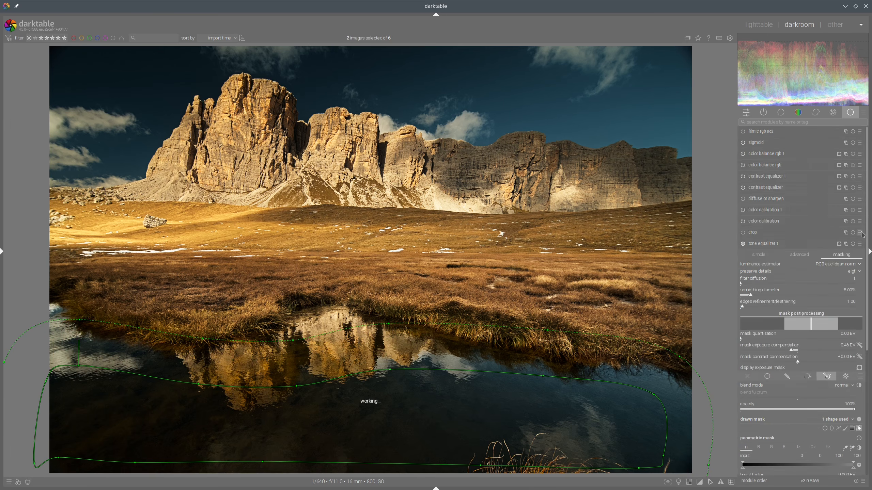
left_click(805, 256)
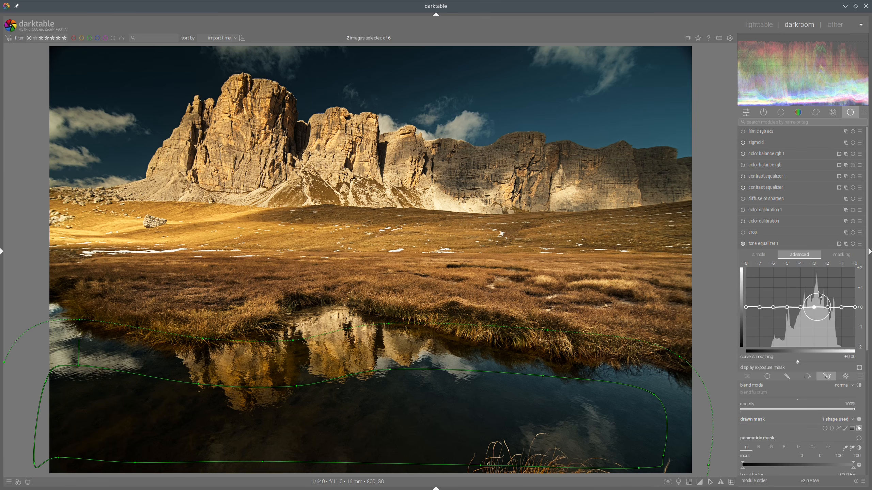
left_click_drag(815, 302, 785, 281)
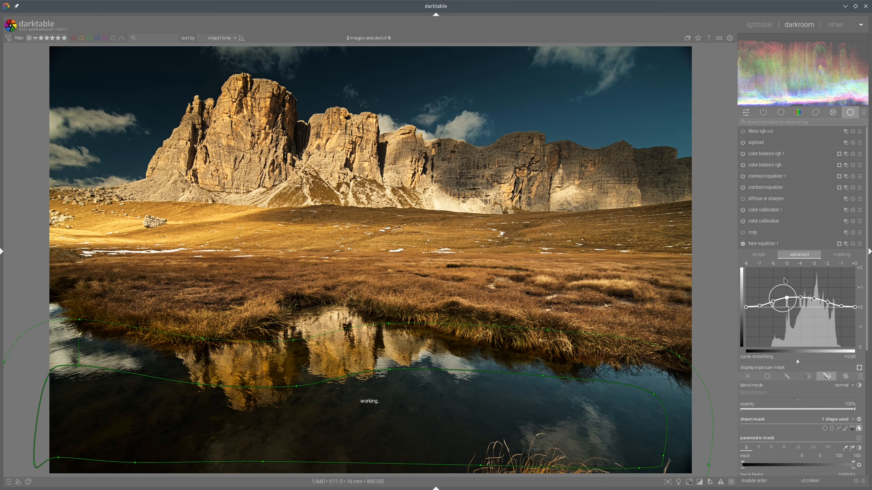
left_click(786, 244)
key("l")
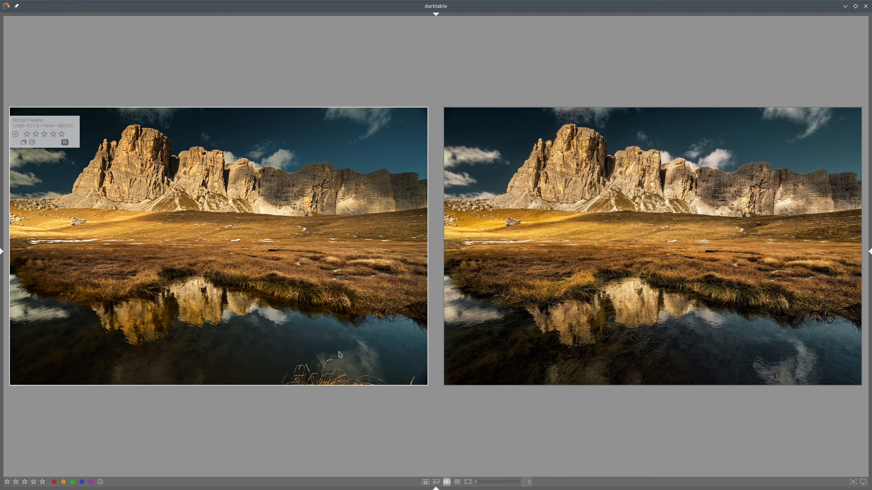
double_click(511, 322)
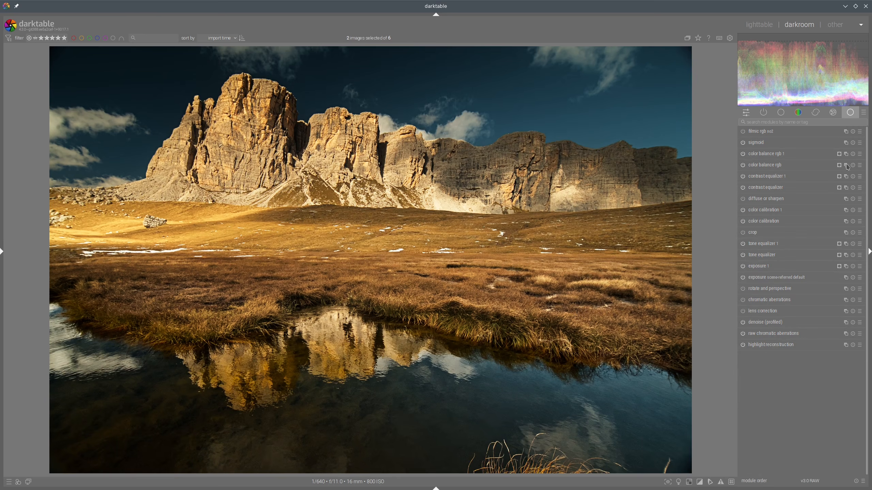
Step: Create a new contrast equalizer instance, mask it with the existing water path, and set feathering radius to about 84 px
right_click(845, 176)
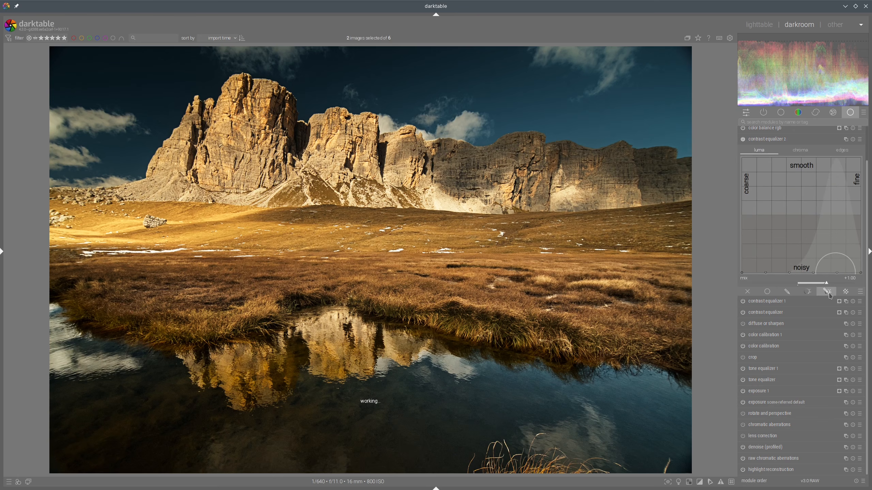
left_click(829, 294)
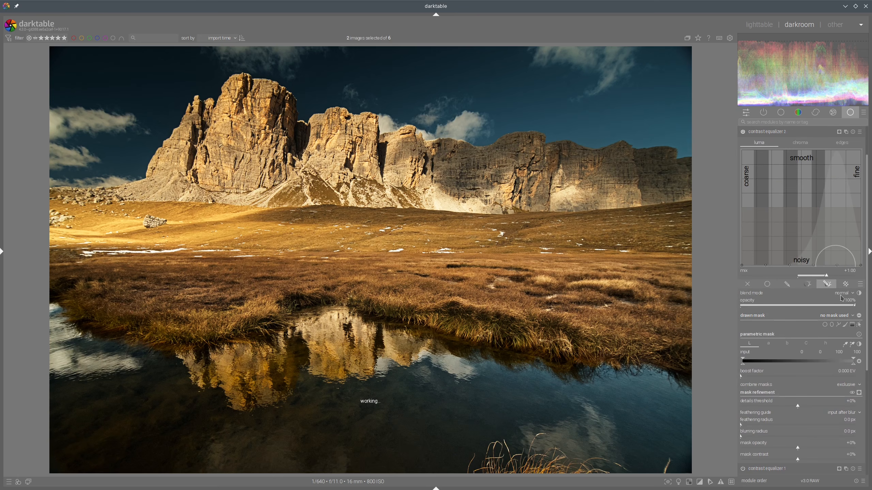
left_click(838, 316)
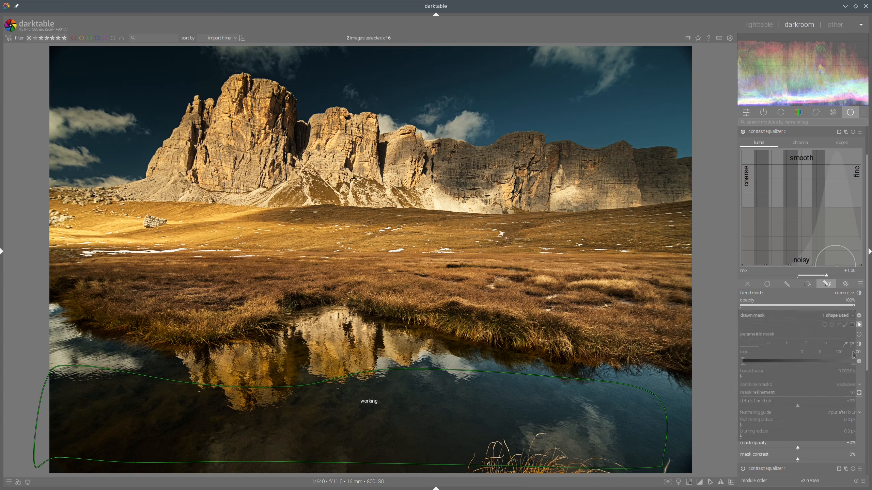
left_click(848, 415)
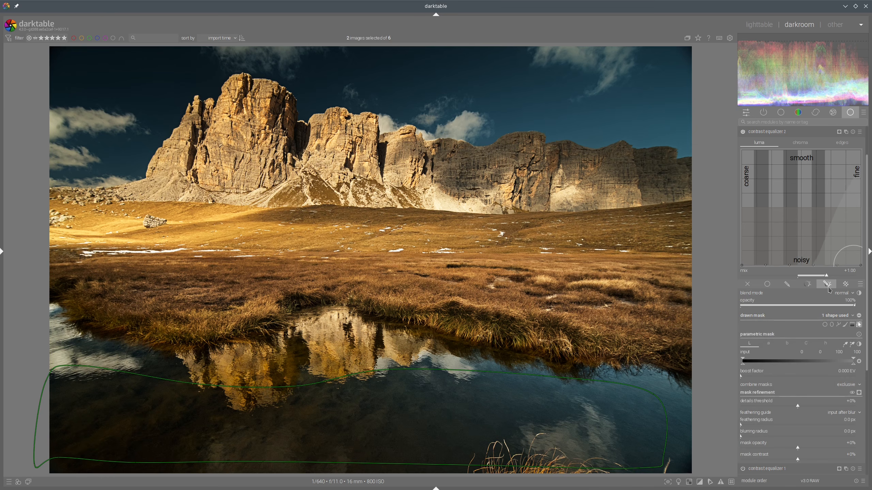
left_click(779, 427)
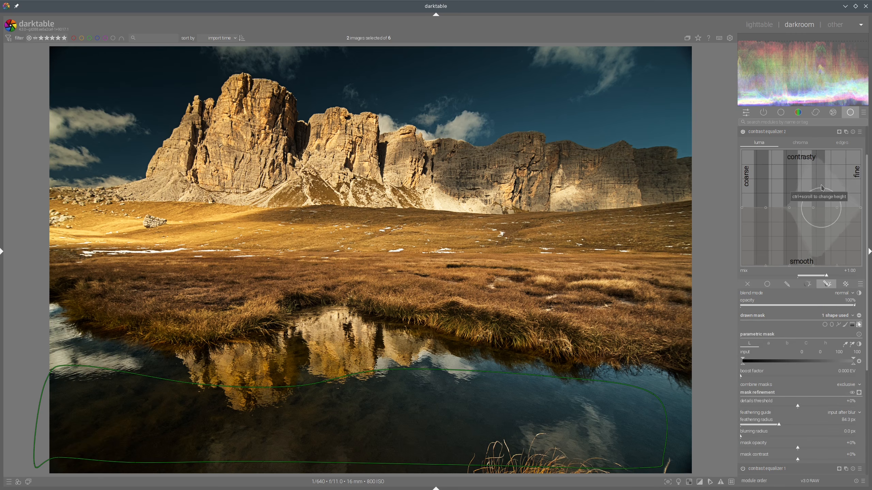
Step: Raise the mid-to-fine detail contrast in the new contrast equalizer's luma curve, collapse it, and compare with the reference
left_click_drag(822, 187, 838, 182)
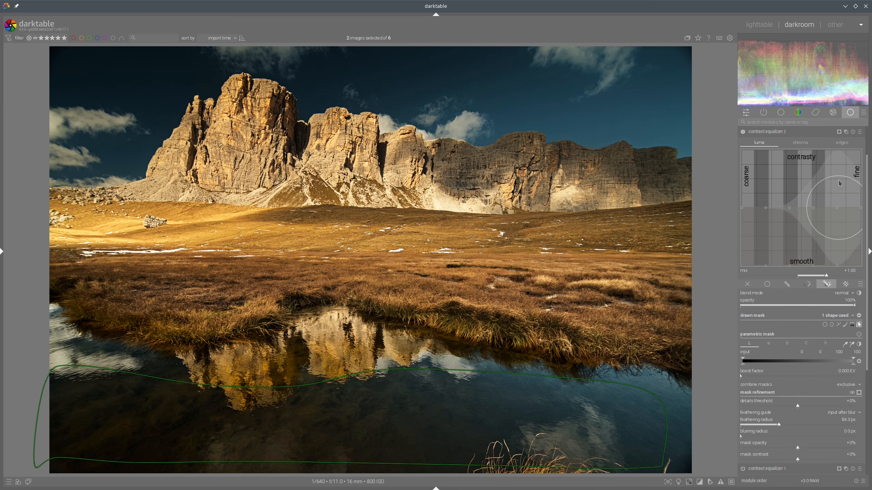
left_click_drag(838, 181, 813, 173)
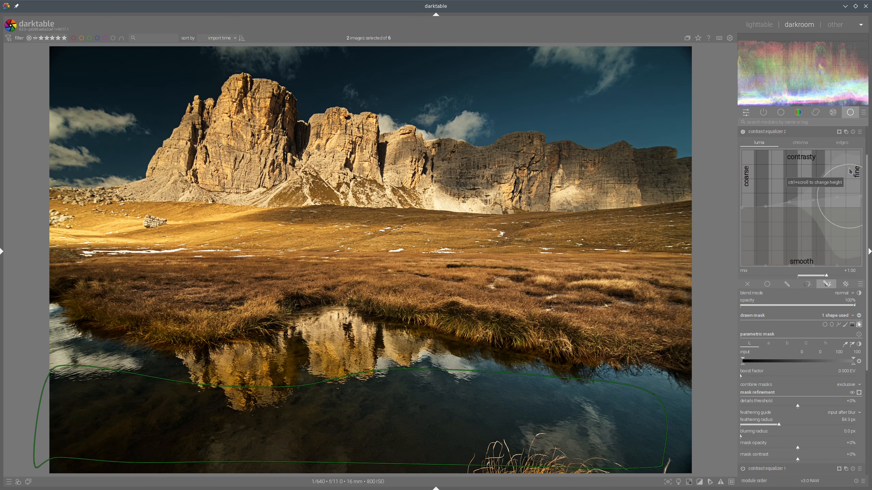
left_click_drag(849, 174, 847, 167)
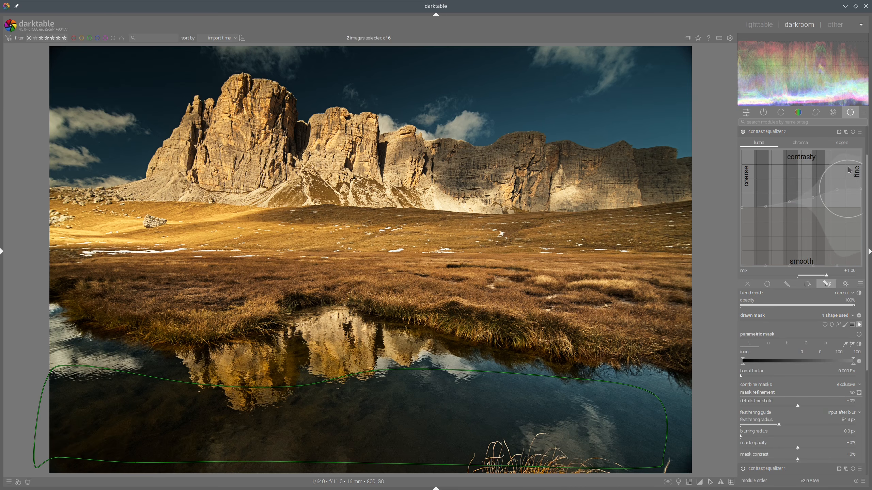
left_click(803, 132)
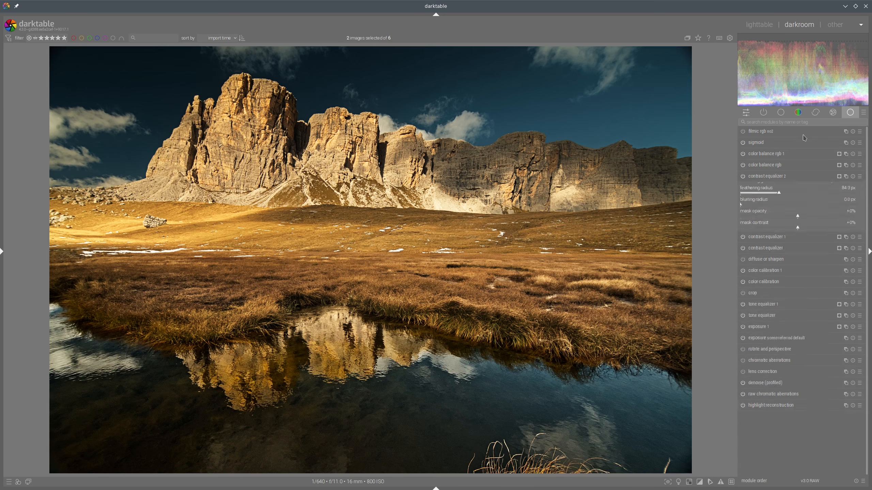
left_click(764, 26)
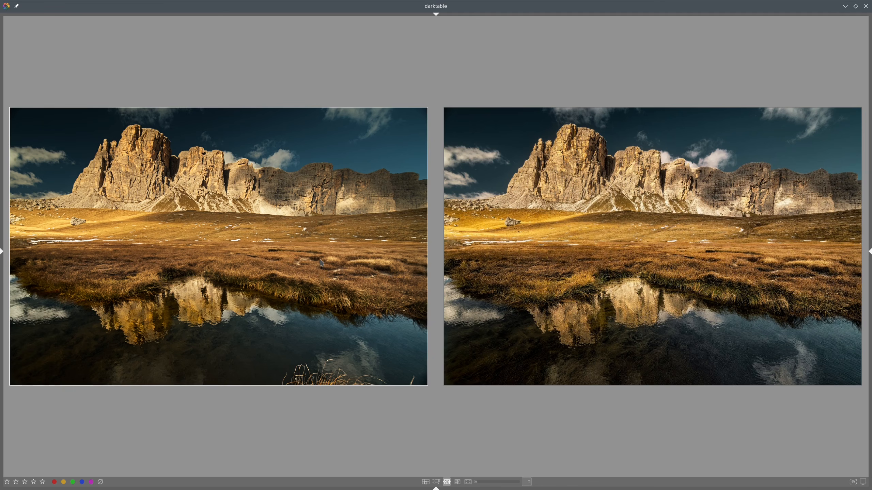
Step: Reopen the new contrast equalizer, raise its mid-detail contrast slightly more, collapse it, and compare again
key("d")
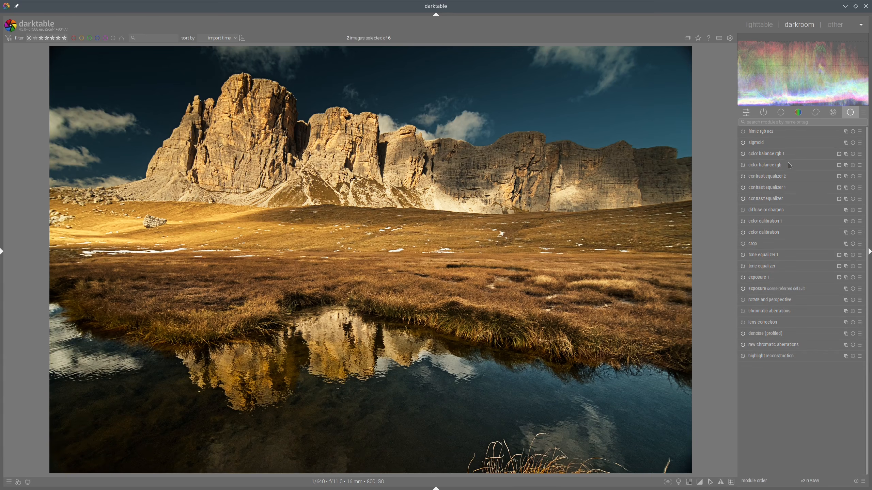
left_click(773, 179)
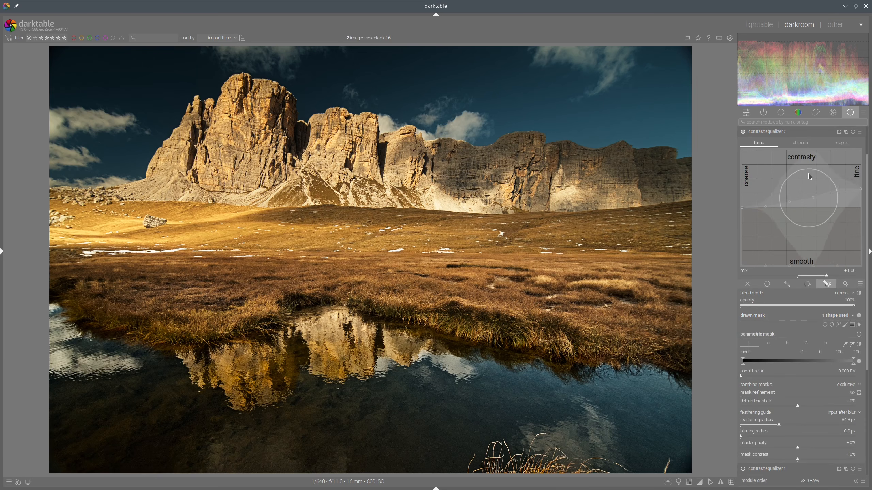
scroll(809, 173, "down", 2)
left_click_drag(809, 173, 808, 167)
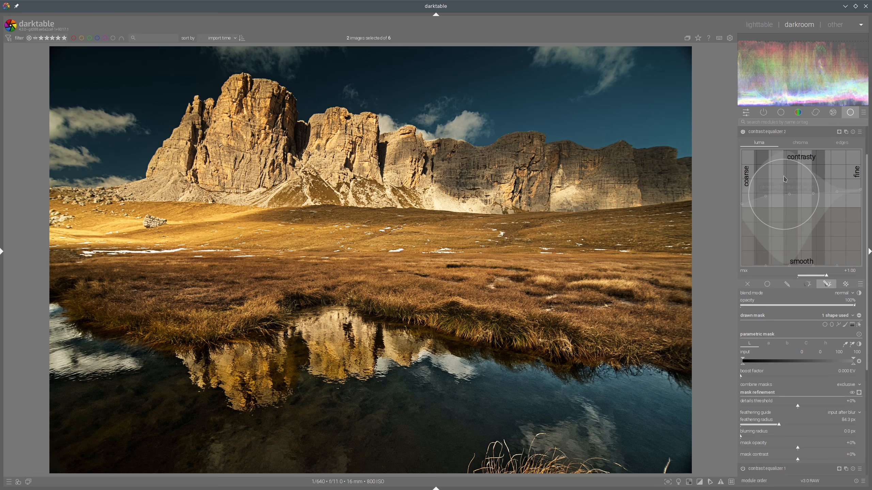
left_click(783, 133)
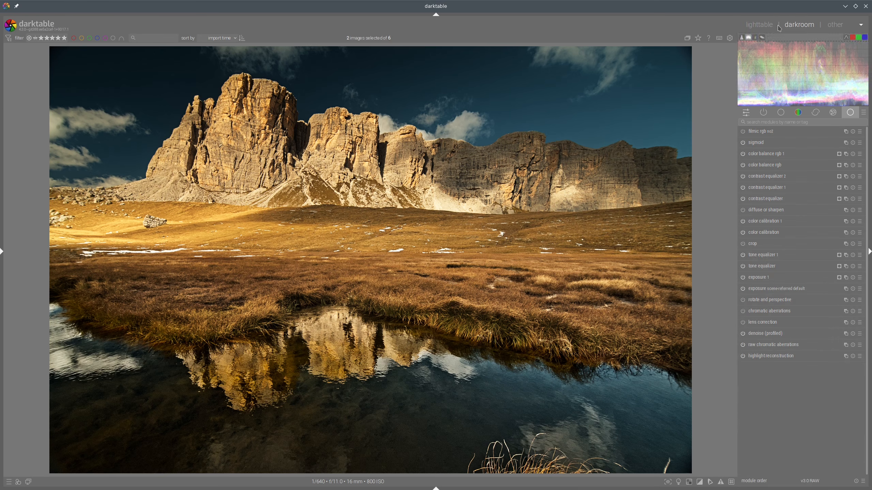
left_click(758, 25)
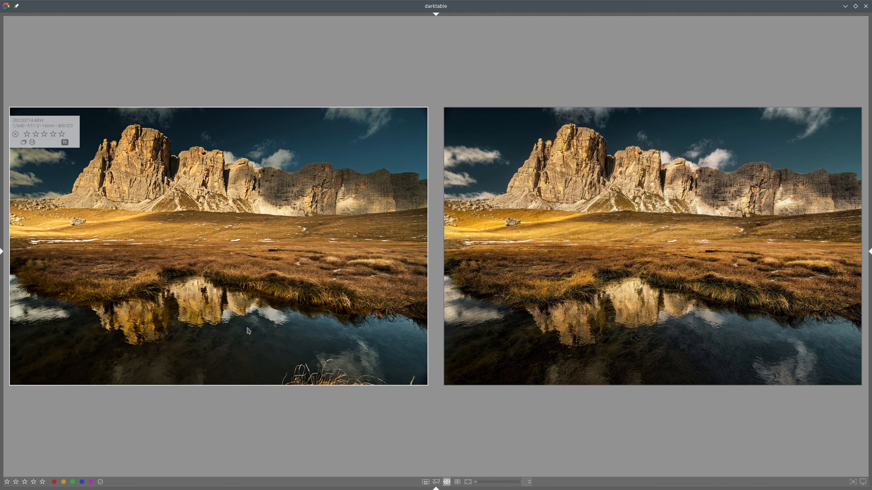
Step: Reopen the new contrast equalizer and lift the fine-detail end of its luma curve slightly
double_click(625, 271)
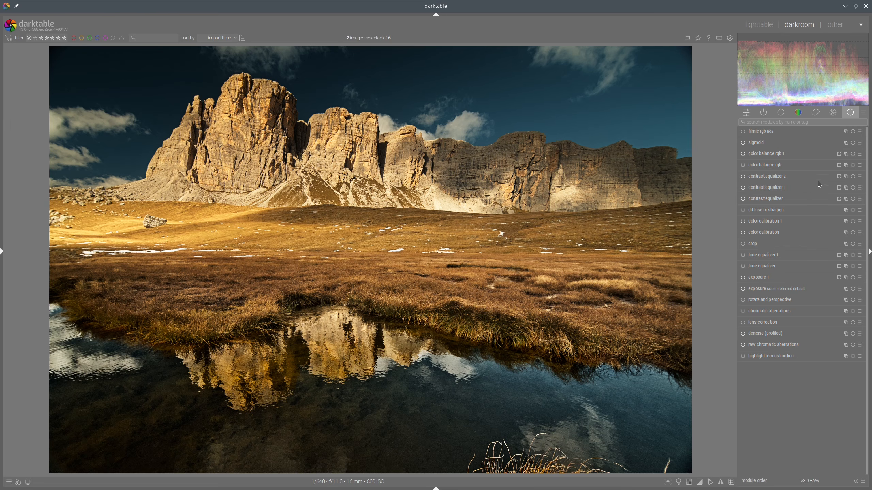
left_click(791, 179)
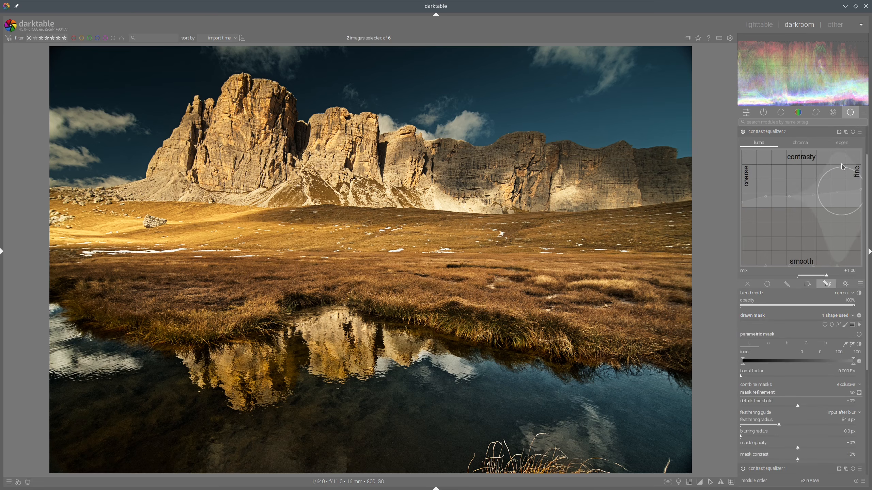
left_click_drag(842, 167, 839, 163)
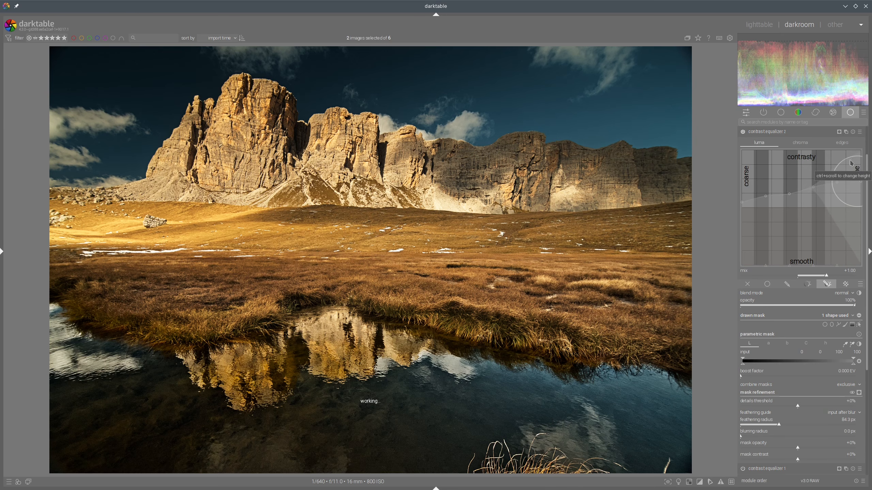
Step: Collapse the new contrast equalizer and compare the edit side by side with the reference image
left_click(780, 133)
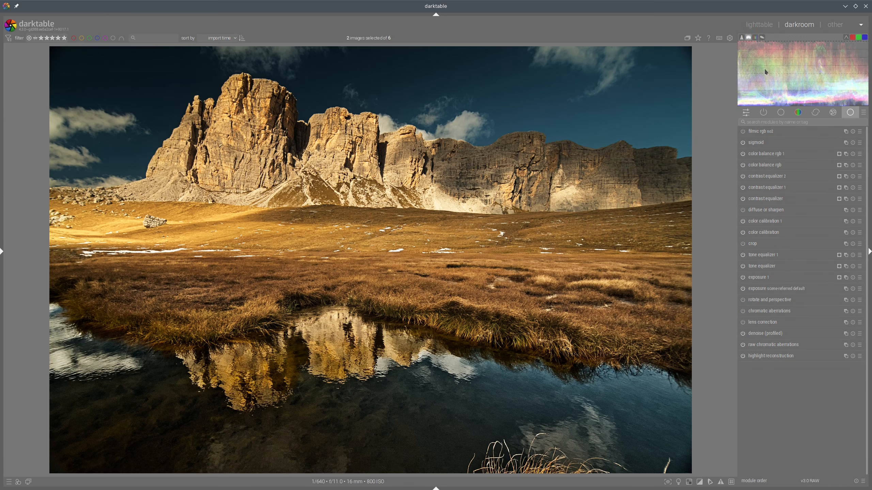
key("l")
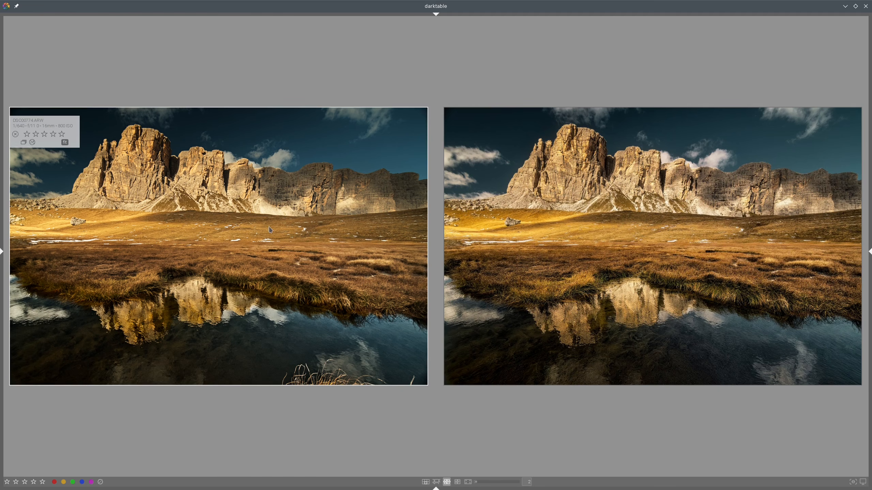
double_click(277, 199)
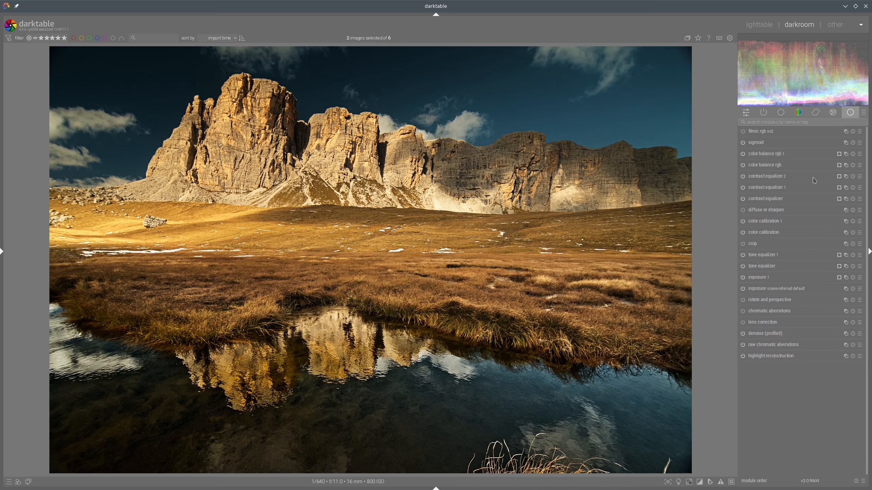
Step: Create a new color balance rgb instance and mask it with a gradient placed along the meadow below the mountains
right_click(846, 154)
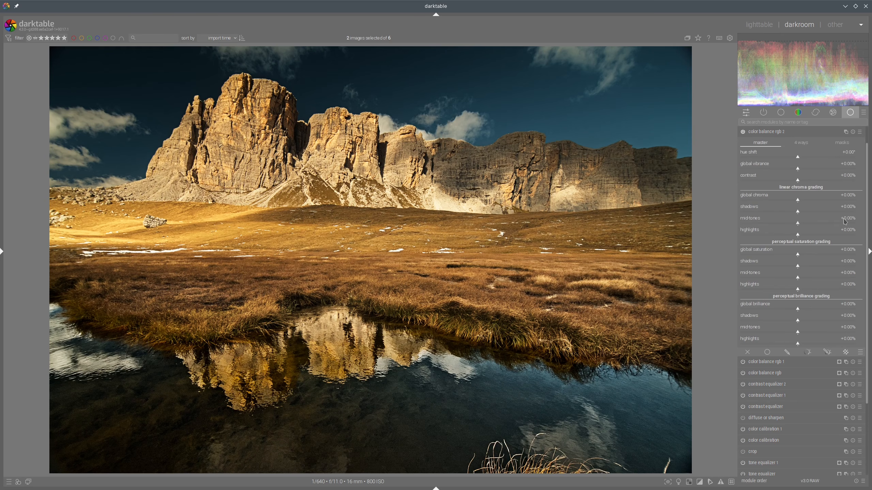
left_click(827, 353)
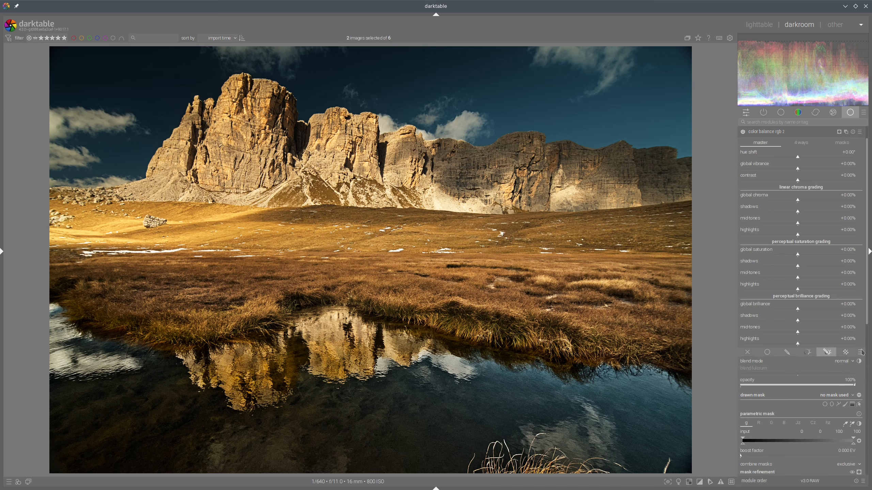
left_click(839, 405)
left_click(366, 253)
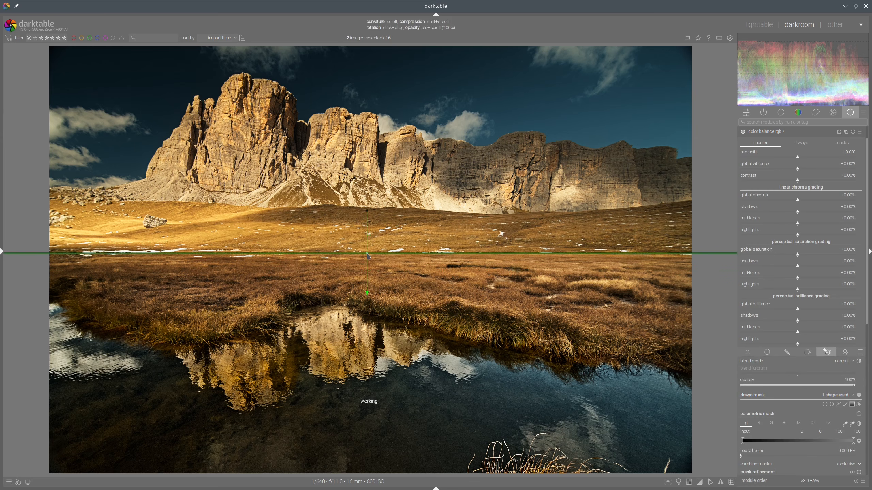
Step: Lower the new color balance instance's shadows brilliance to -0.51% and collapse the module
left_click(790, 321)
left_click(794, 322)
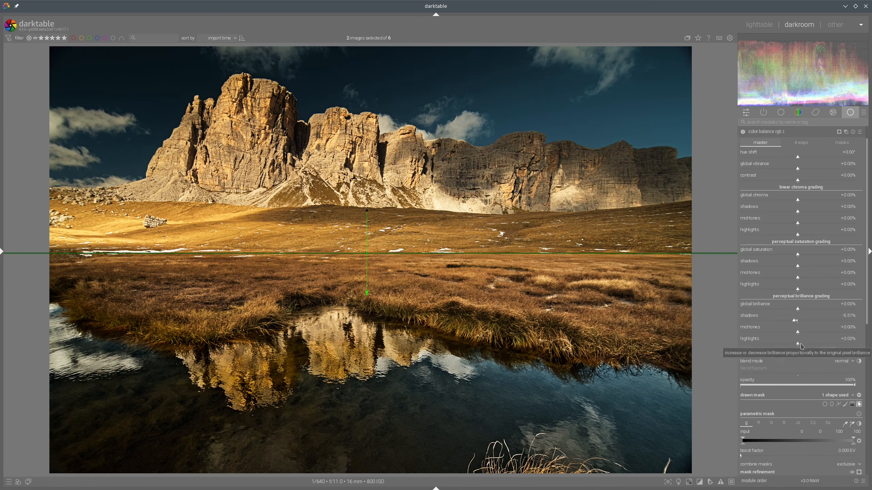
left_click(769, 132)
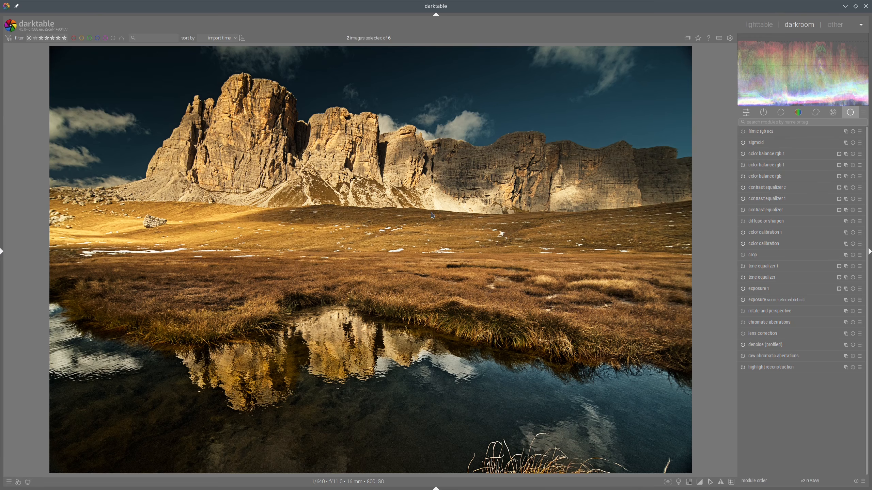
Step: Create a new tone equalizer instance and collapse it
mouse_move(430, 214)
left_mouse_down()
mouse_move(458, 194)
mouse_move(473, 226)
mouse_move(444, 206)
left_mouse_up()
right_click(845, 267)
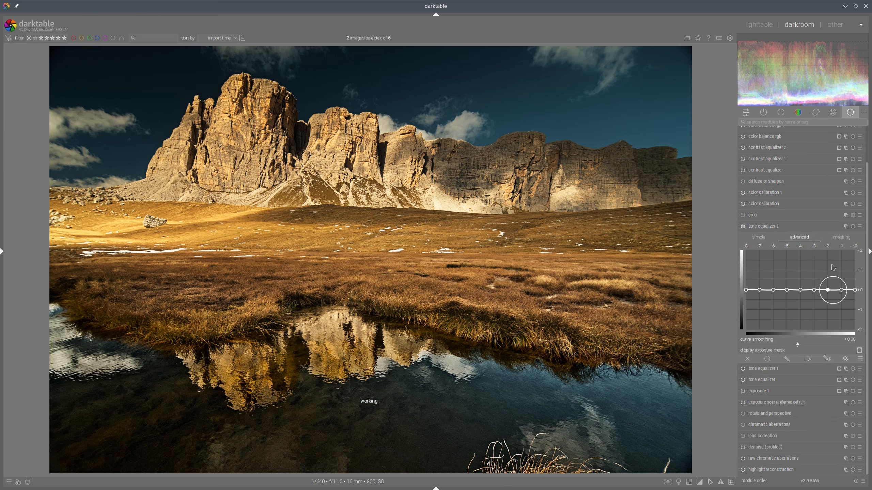
left_click(767, 226)
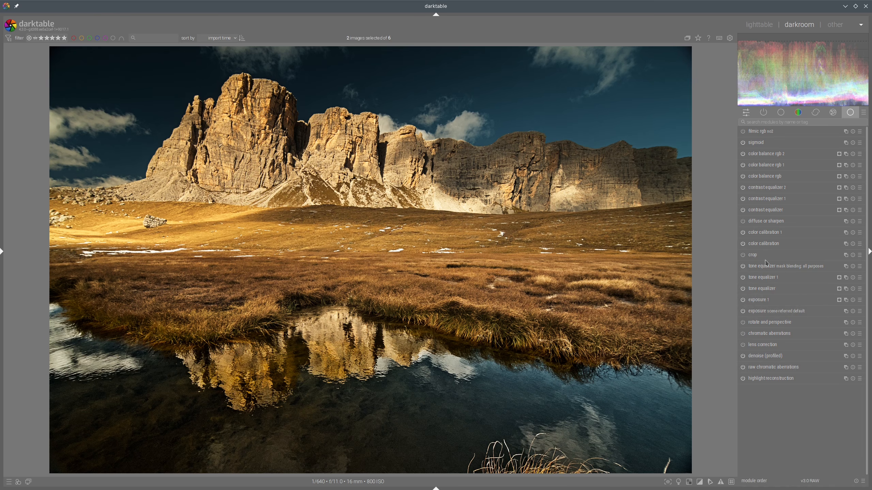
left_click_drag(764, 282, 781, 159)
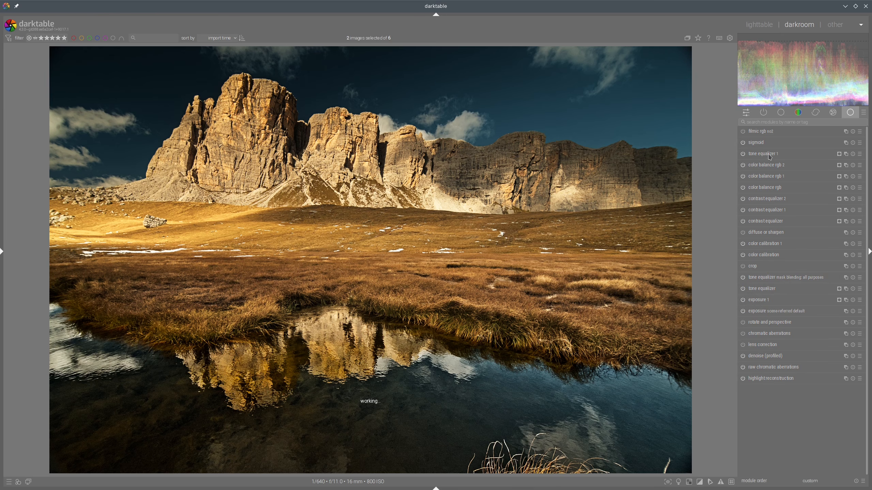
left_click(770, 156)
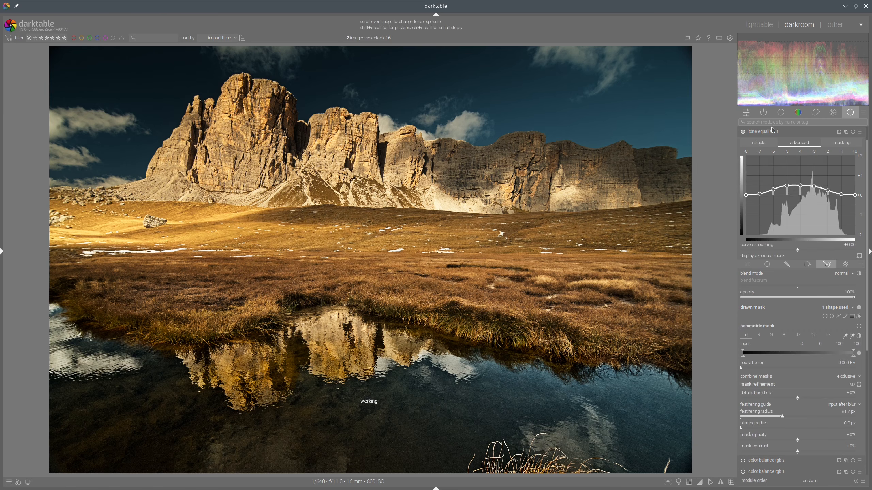
left_click(771, 131)
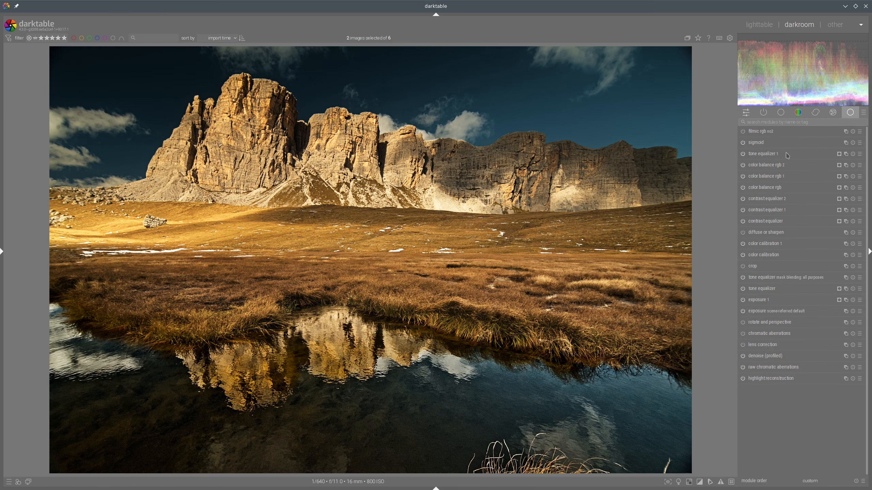
left_click_drag(761, 155, 841, 276)
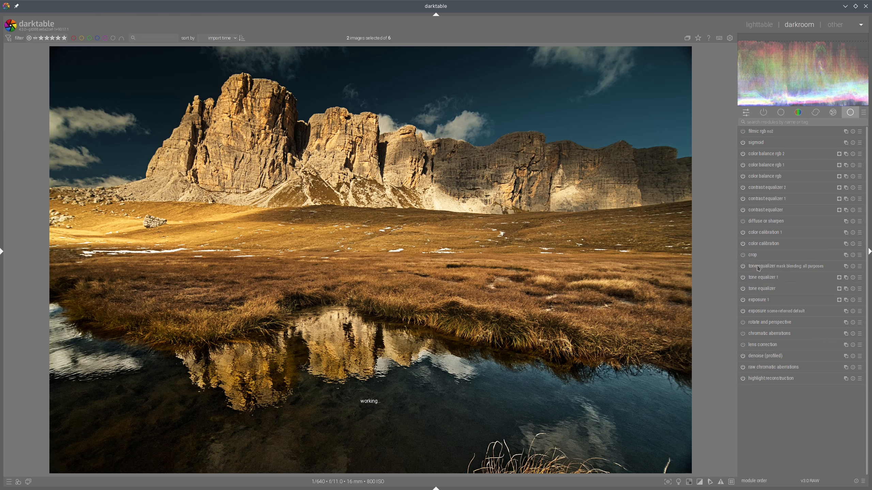
Step: Move the new tone equalizer up just after sigmoid and pull down the brightest end of its curve
left_click_drag(773, 267, 783, 155)
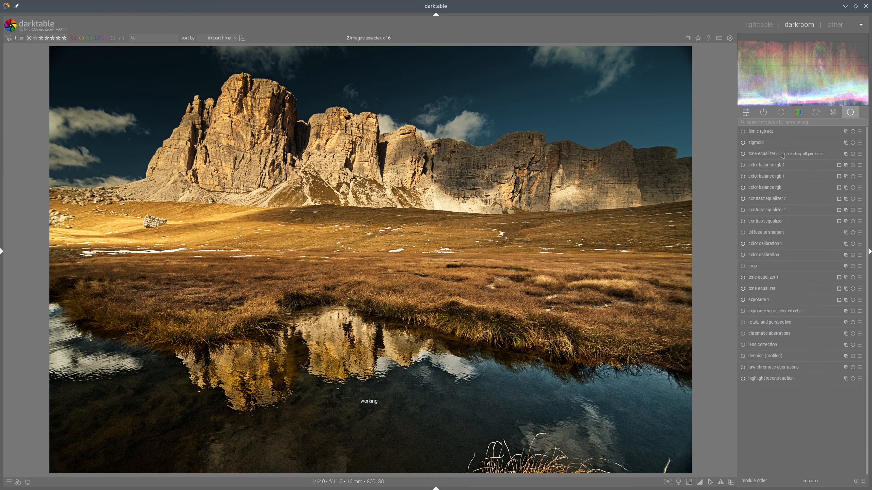
left_click(782, 154)
left_click(838, 143)
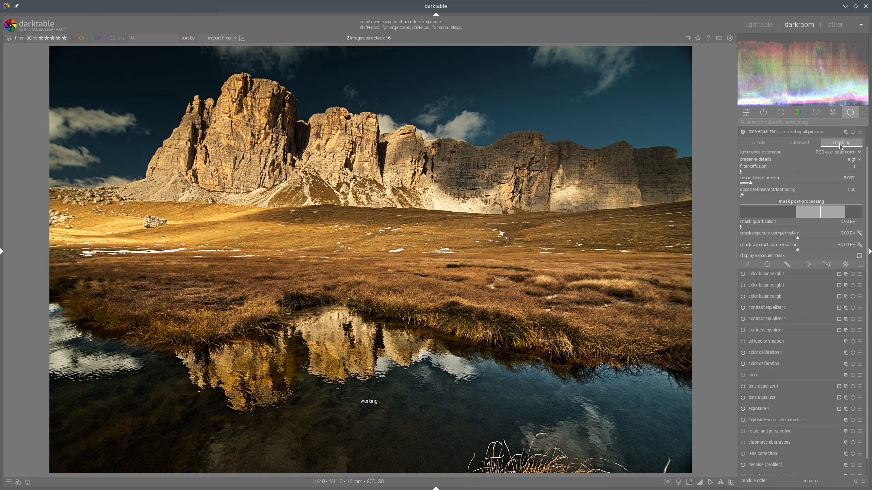
left_click(771, 237)
left_click(790, 143)
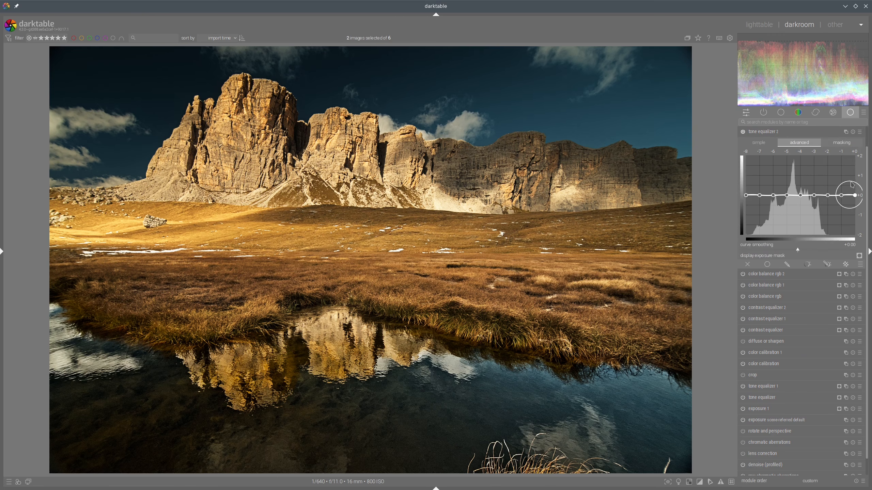
left_click_drag(851, 184, 849, 216)
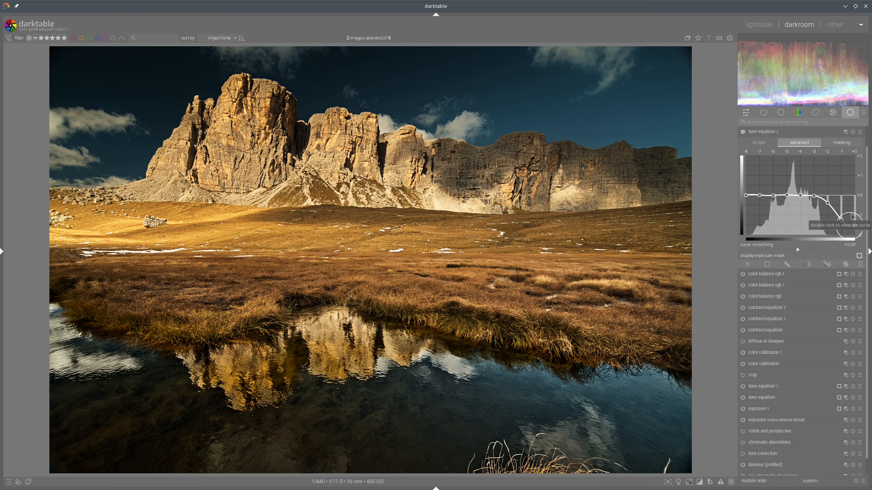
left_click(789, 133)
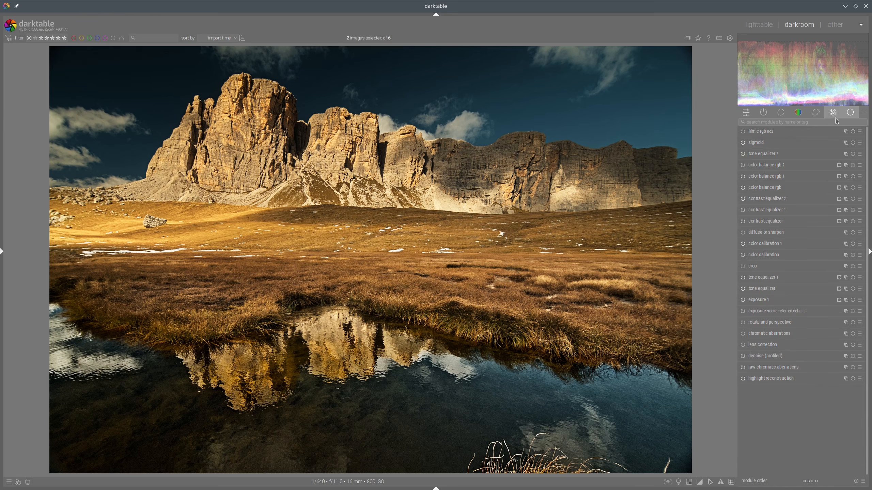
Step: Compare the edit with the reference image side by side, then return to editing
left_click(759, 25)
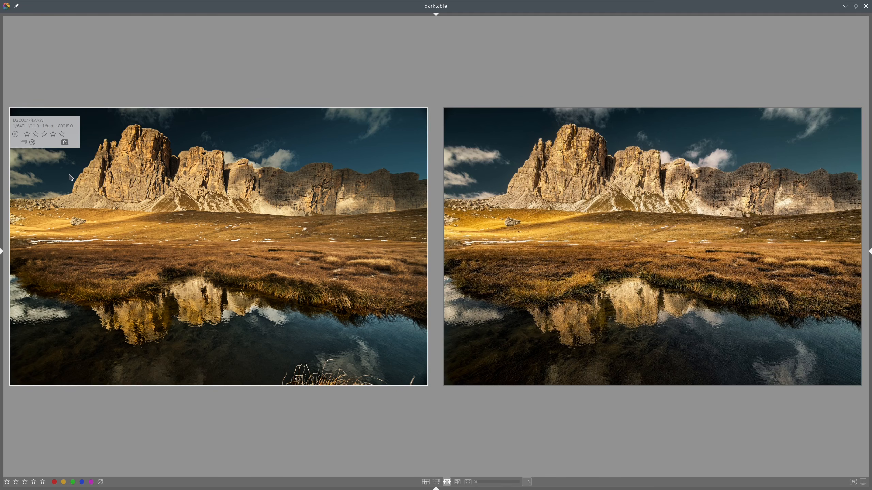
mouse_move(71, 177)
left_mouse_down()
mouse_move(150, 174)
mouse_move(29, 106)
mouse_move(185, 174)
left_mouse_up()
double_click(238, 162)
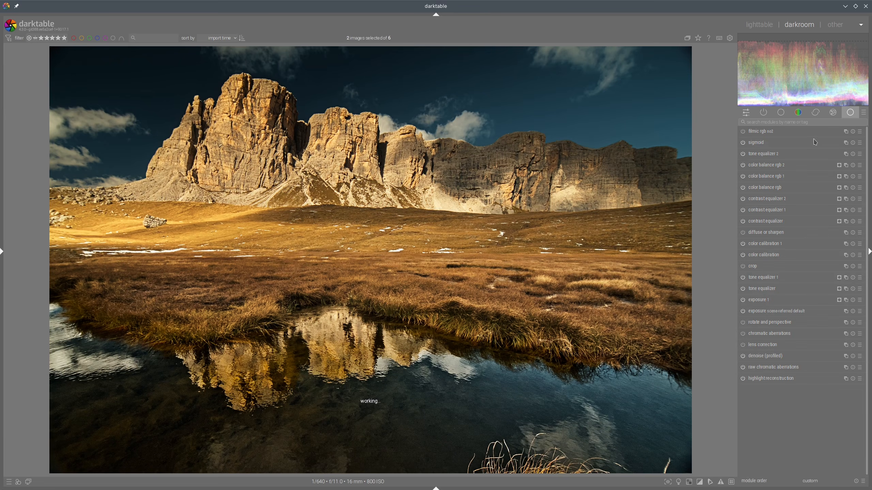
Step: Create another tone equalizer instance and mask it with a feathered path drawn around the sky above the mountains
right_click(845, 154)
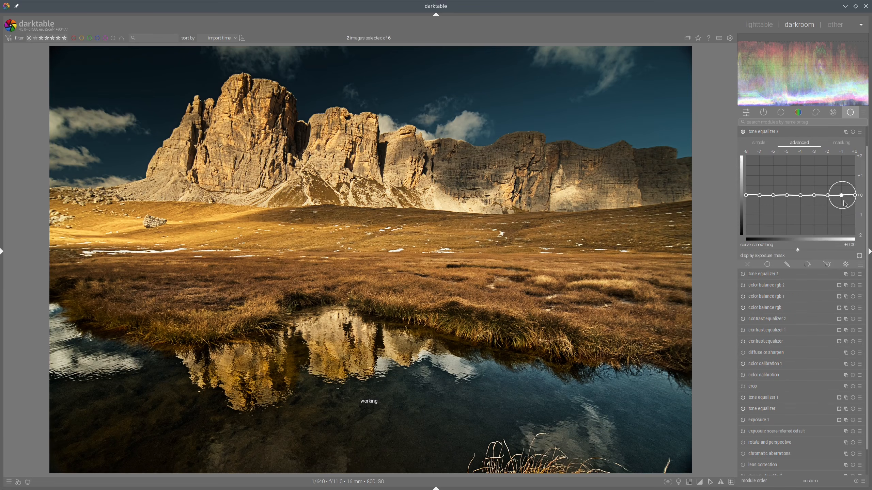
left_click(827, 264)
left_click(839, 316)
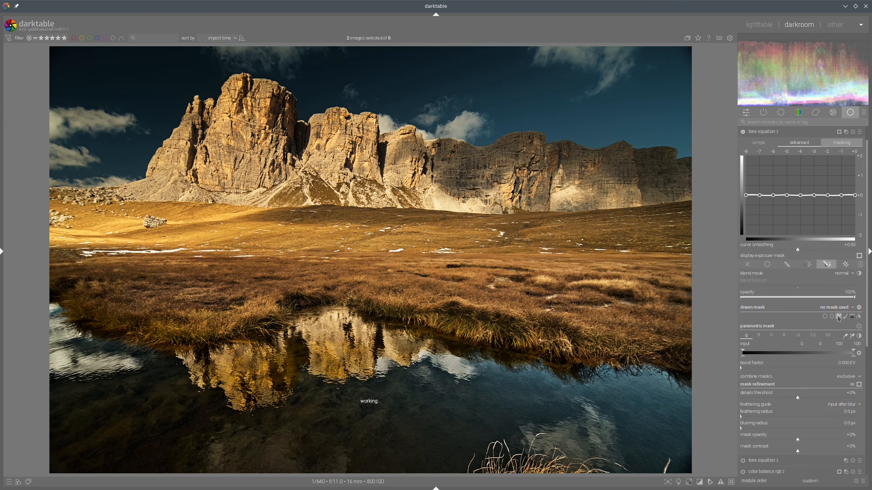
left_click(93, 51)
left_click(422, 47)
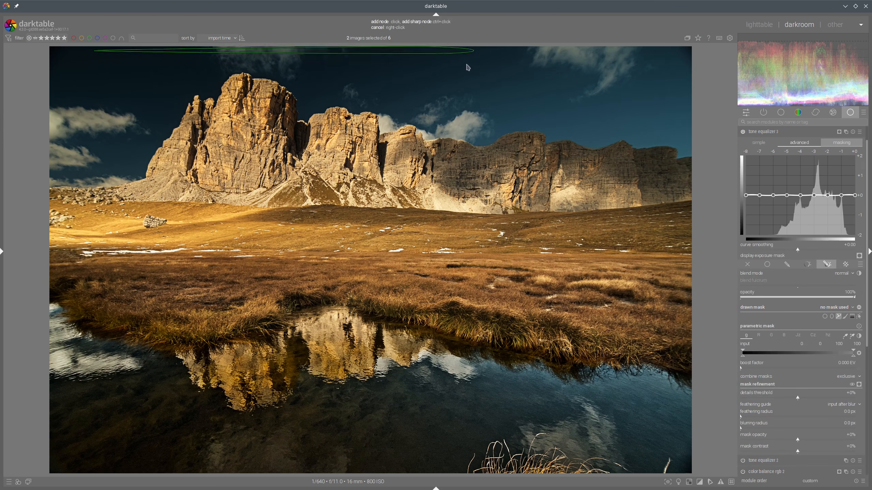
left_click(473, 67)
left_click(466, 106)
left_click(224, 108)
right_click(224, 111)
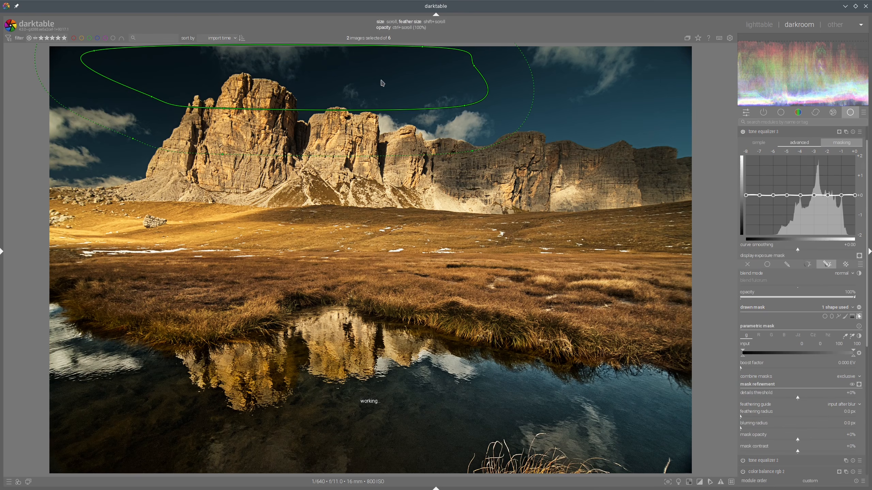
scroll(345, 73, "up", 3)
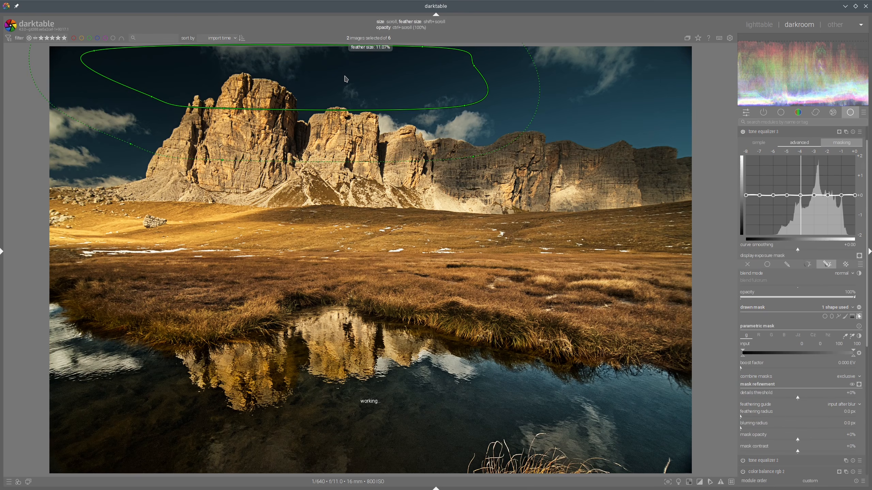
Step: Raise the -3 to -2 EV exposure range on the sky tone equalizer's curve
left_click(802, 147)
scroll(797, 170, "up", 3)
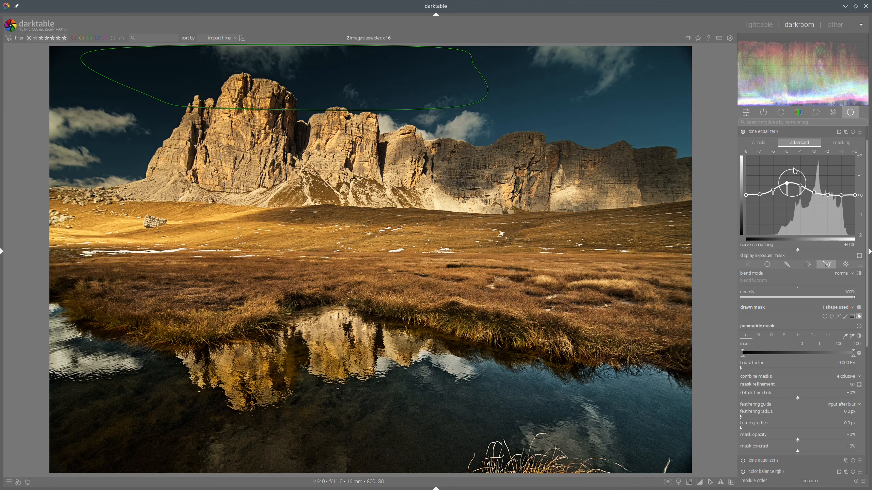
scroll(794, 171, "down", 2)
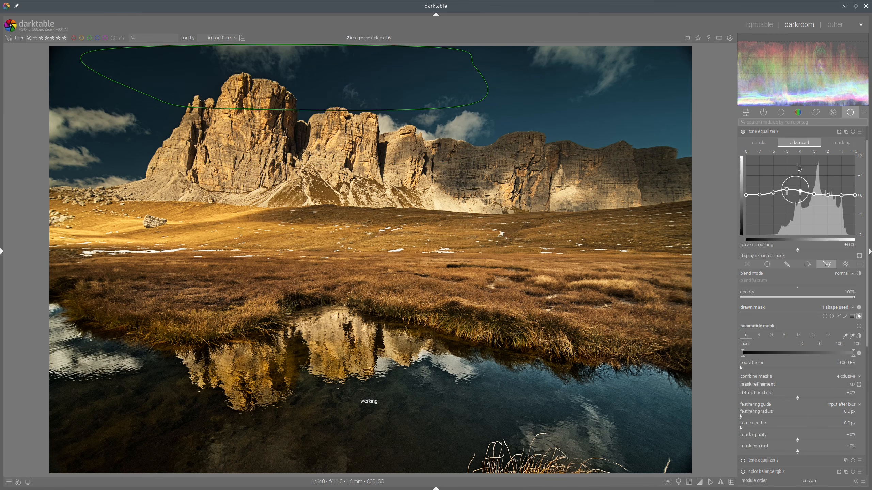
scroll(791, 175, "down", 3)
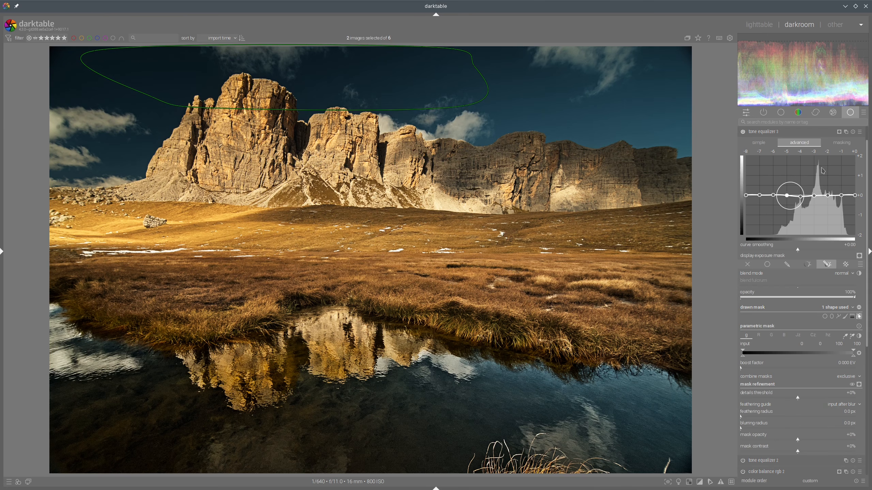
scroll(823, 169, "up", 2)
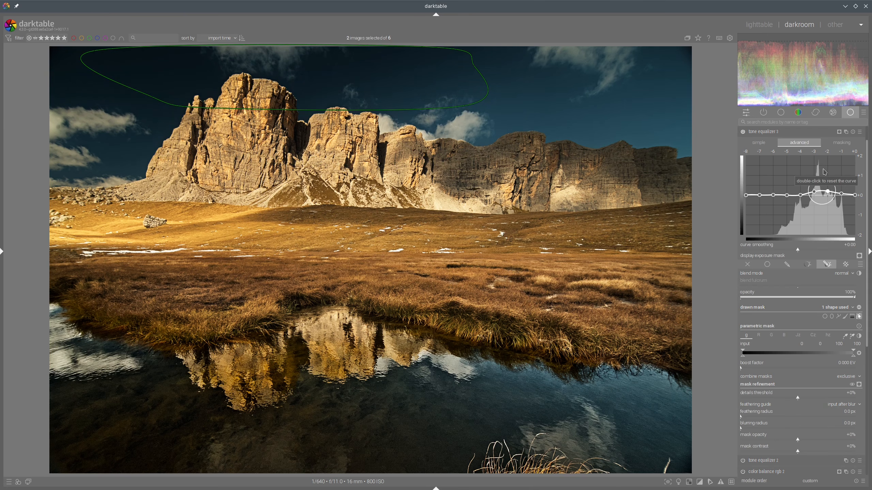
scroll(825, 171, "up", 2)
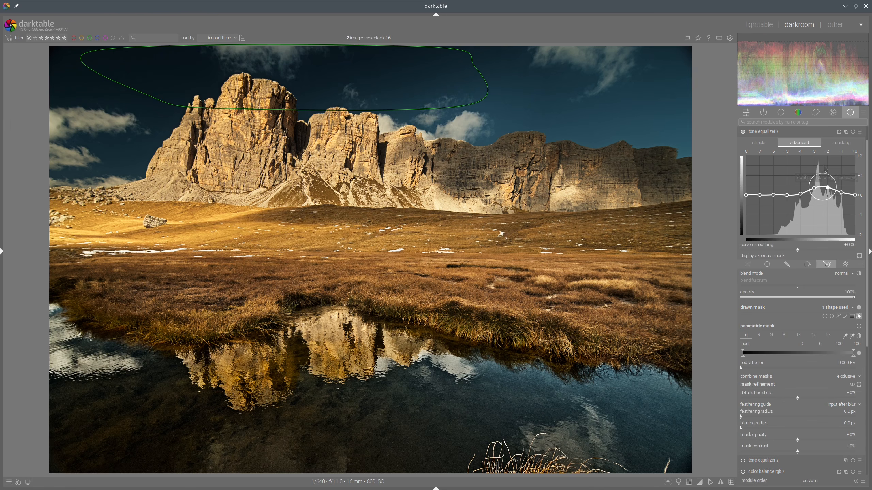
Step: Set the sky mask's feathering radius to about 155 px, reshape the path's right side, and collapse the module
left_click(812, 417)
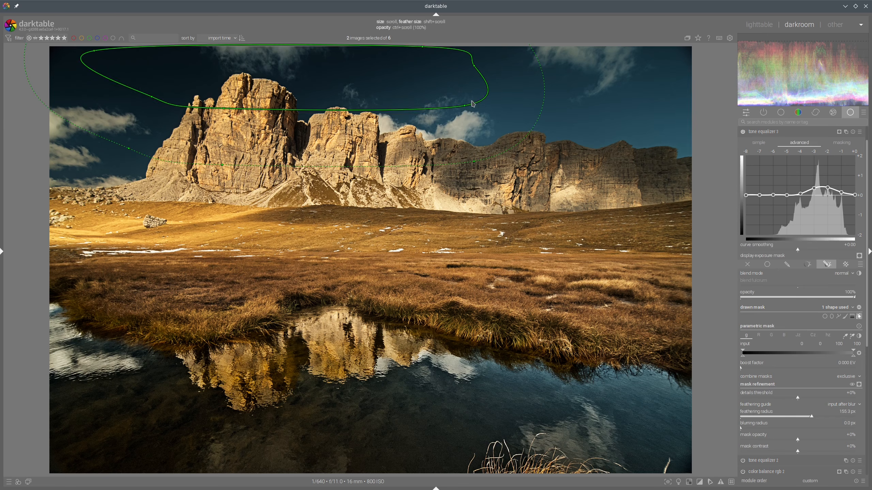
left_click_drag(464, 105, 386, 113)
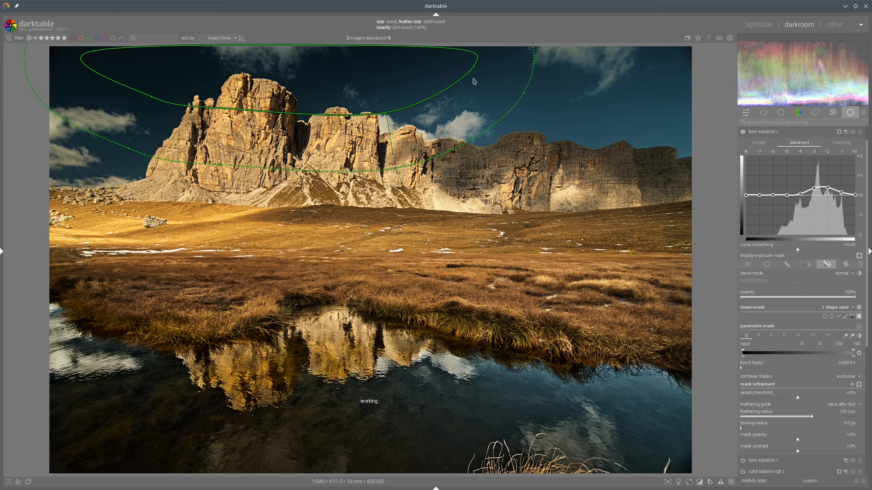
left_click_drag(472, 67, 452, 68)
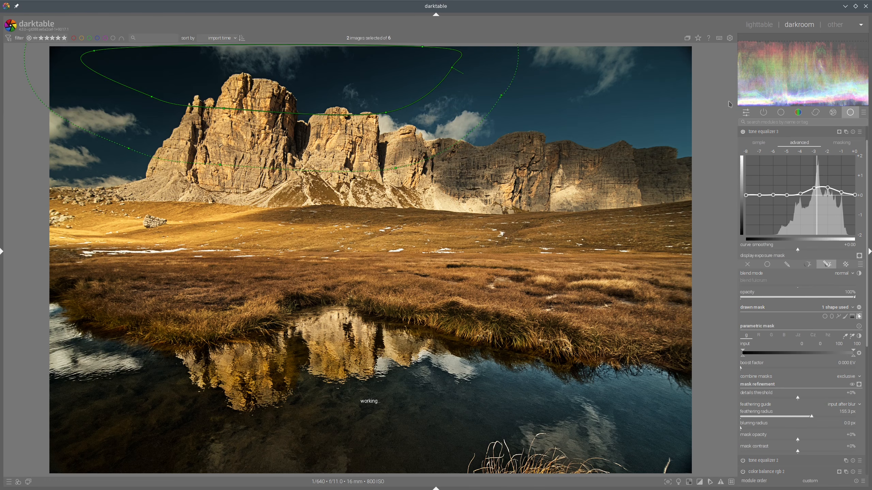
left_click(770, 132)
Step: Compare the edited image with the reference images in the lighttable grid
left_click(759, 25)
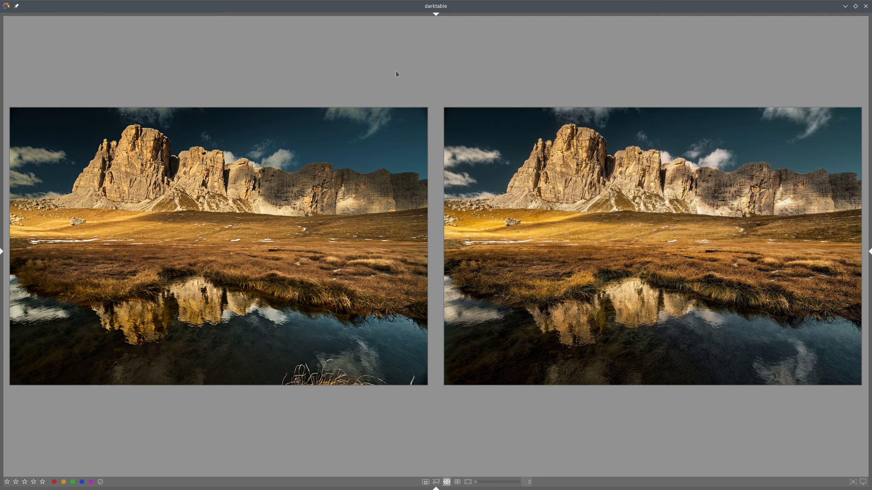
left_click(426, 483)
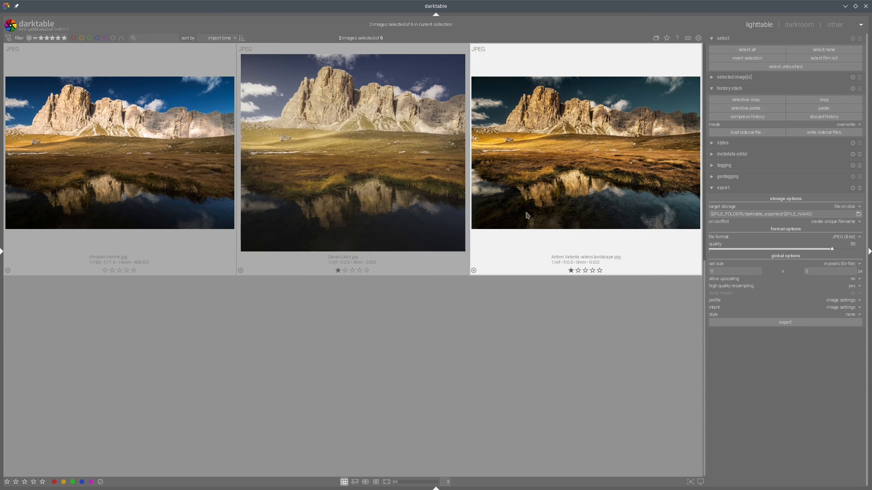